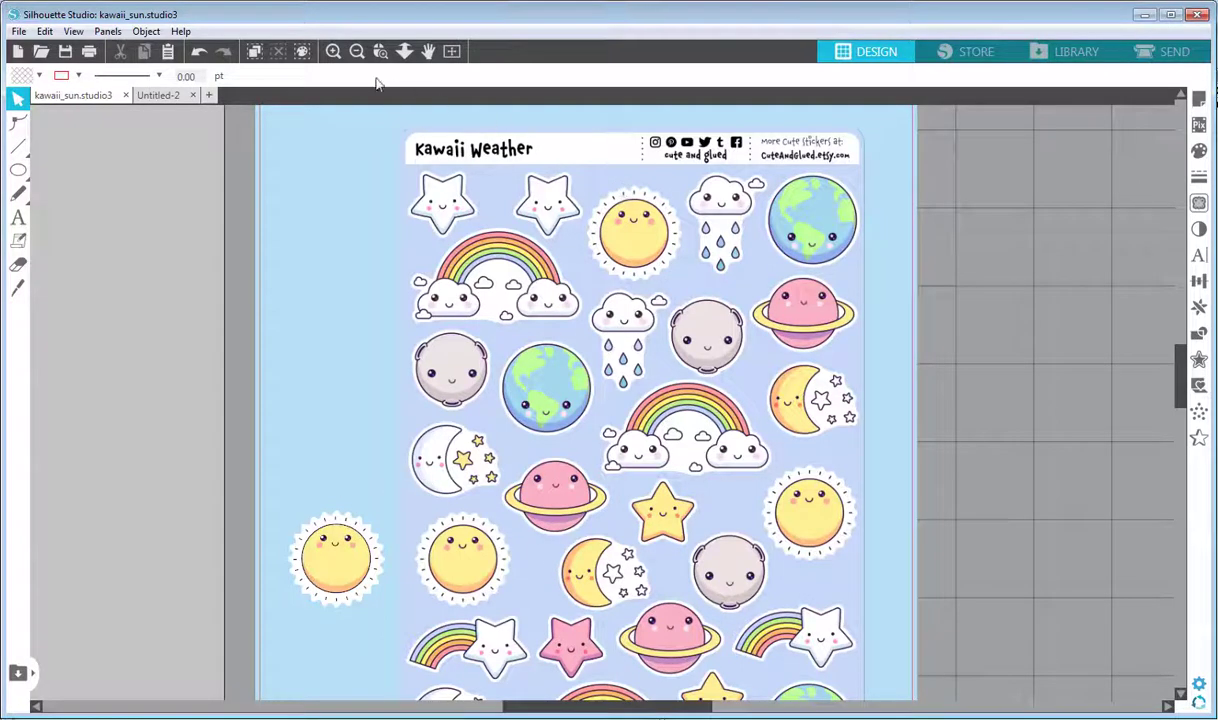
- Examine the Kawaii Weather sticker sheet up close and as a whole, including the finished sun beside it
click(334, 51)
click(427, 52)
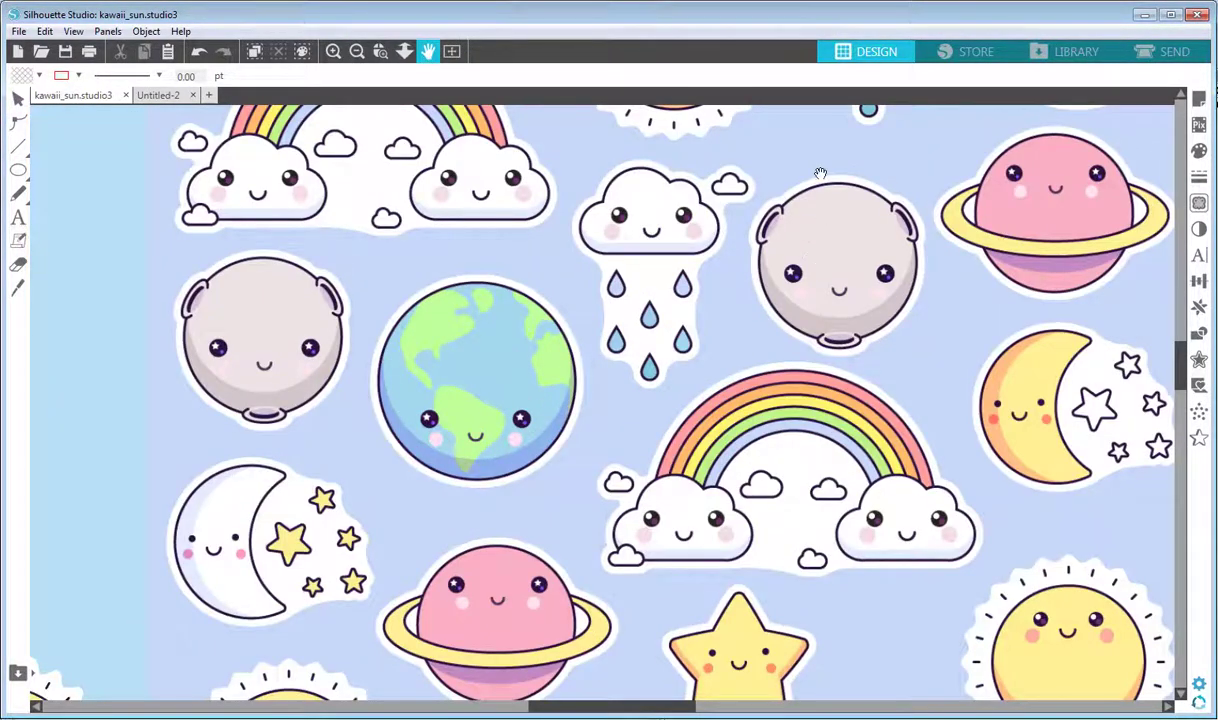
drag(820, 174, 620, 504)
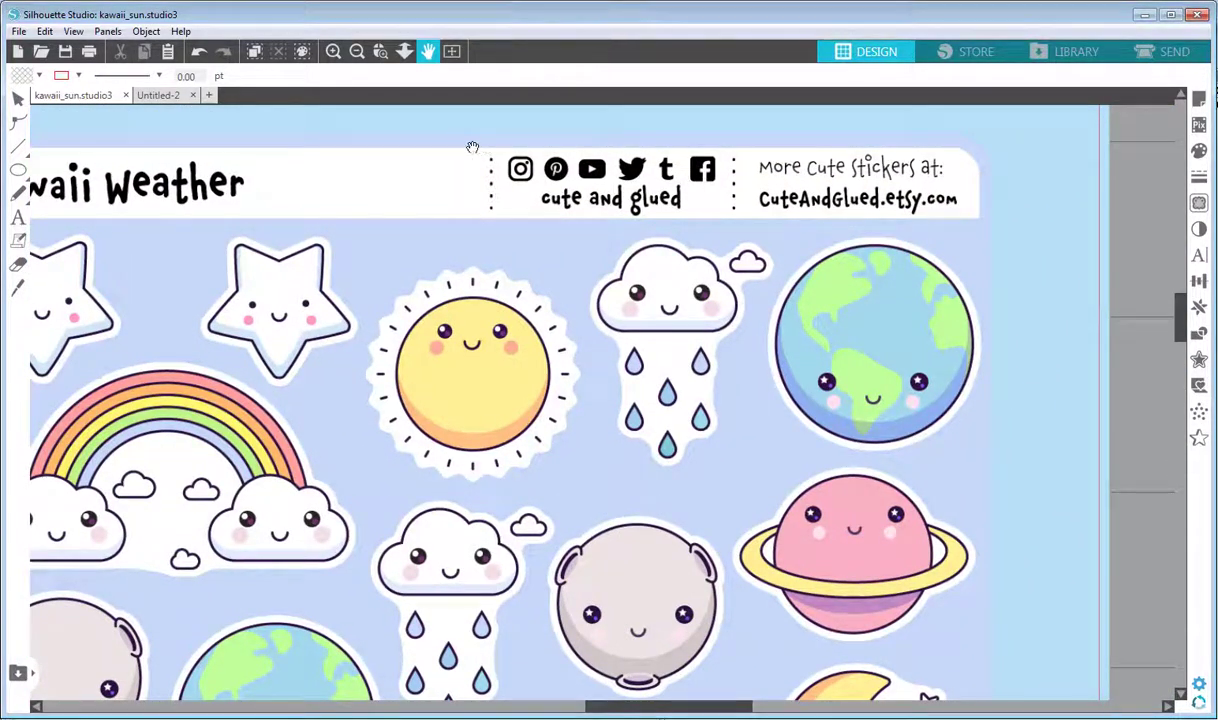
click(357, 55)
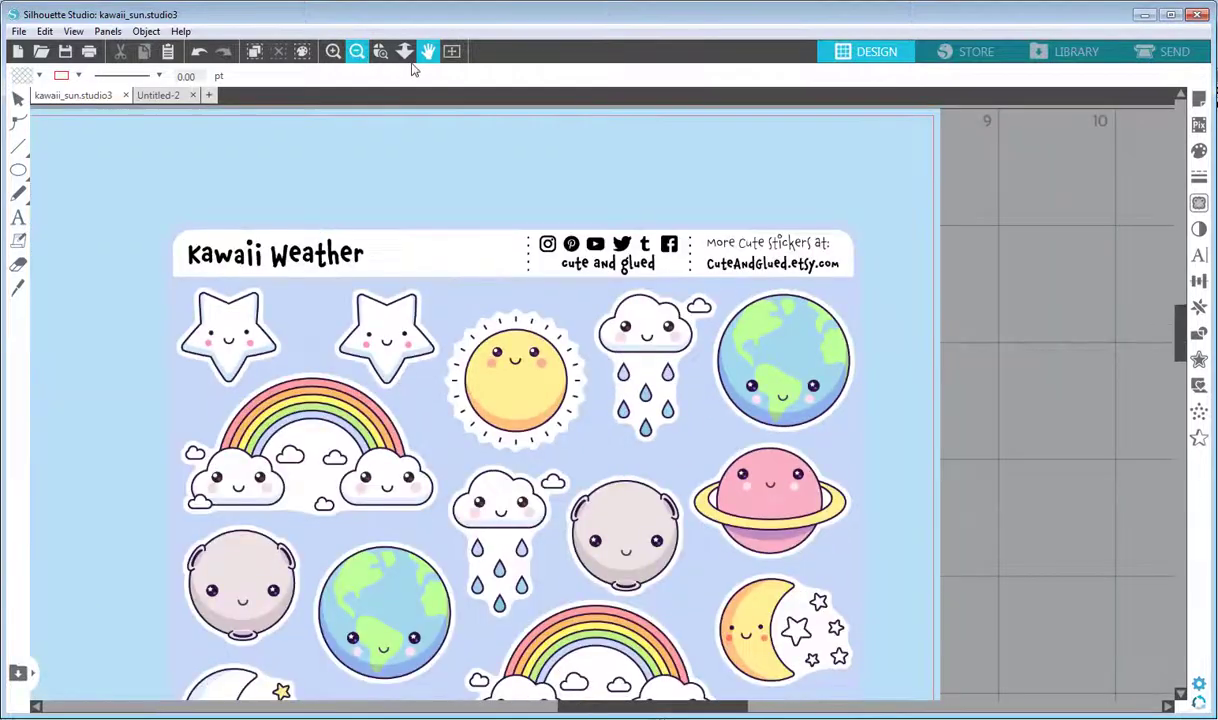
click(357, 55)
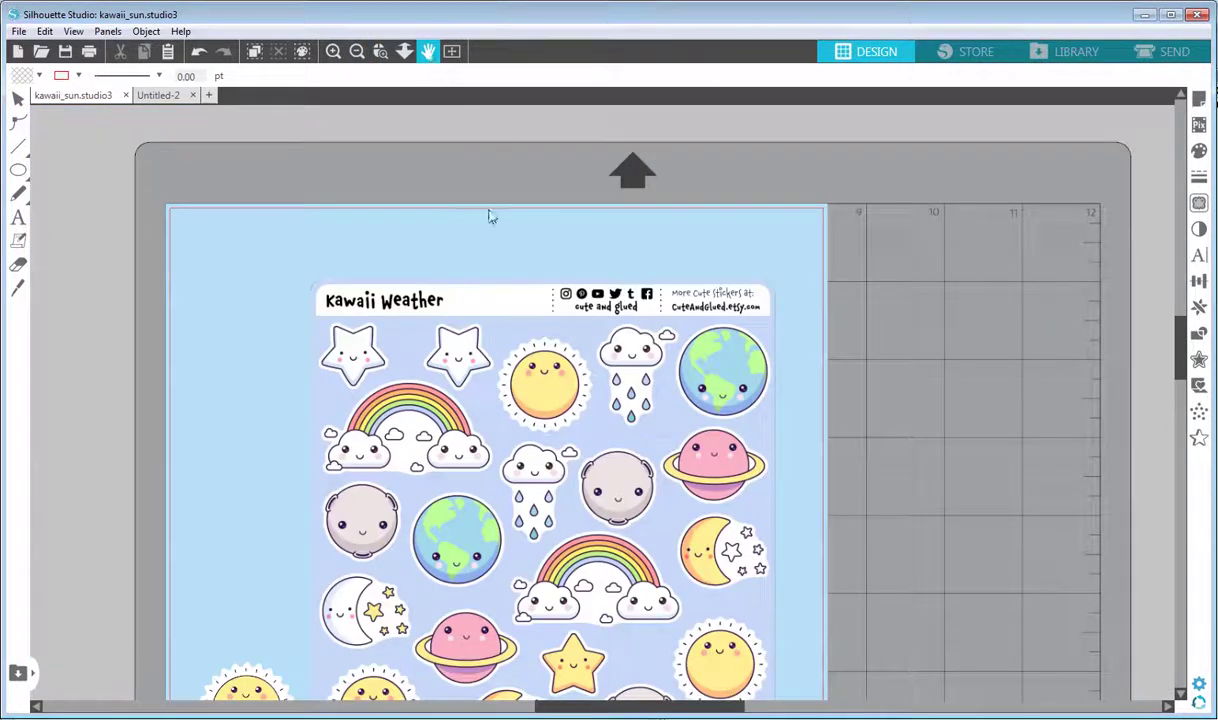
drag(468, 253, 537, 161)
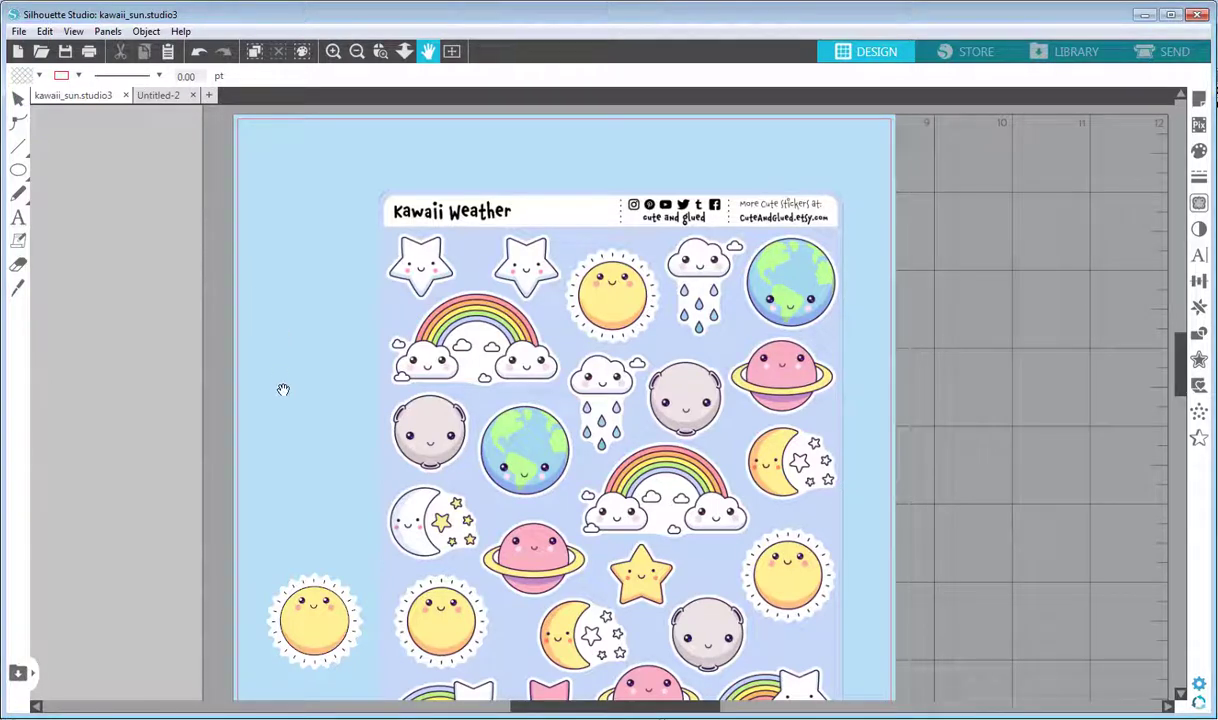
drag(313, 435, 343, 392)
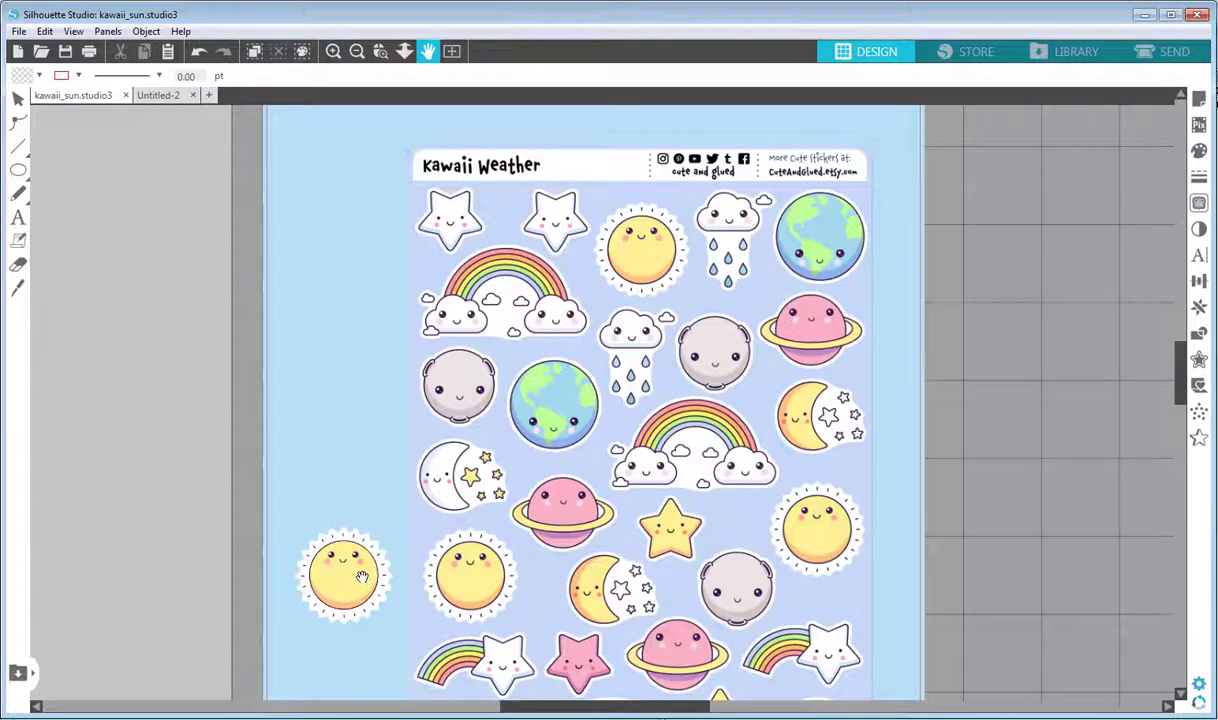
- Check the installed Silhouette Studio edition and release number in the About information, and dismiss it
click(19, 99)
click(180, 31)
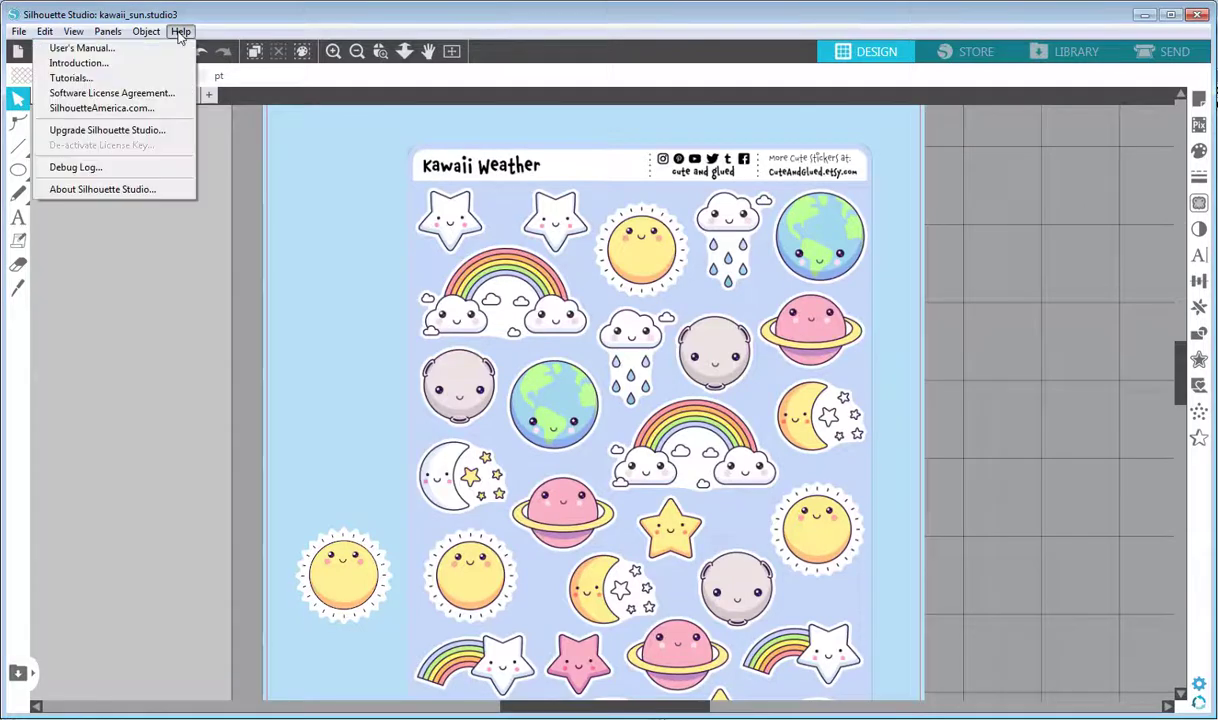
click(137, 191)
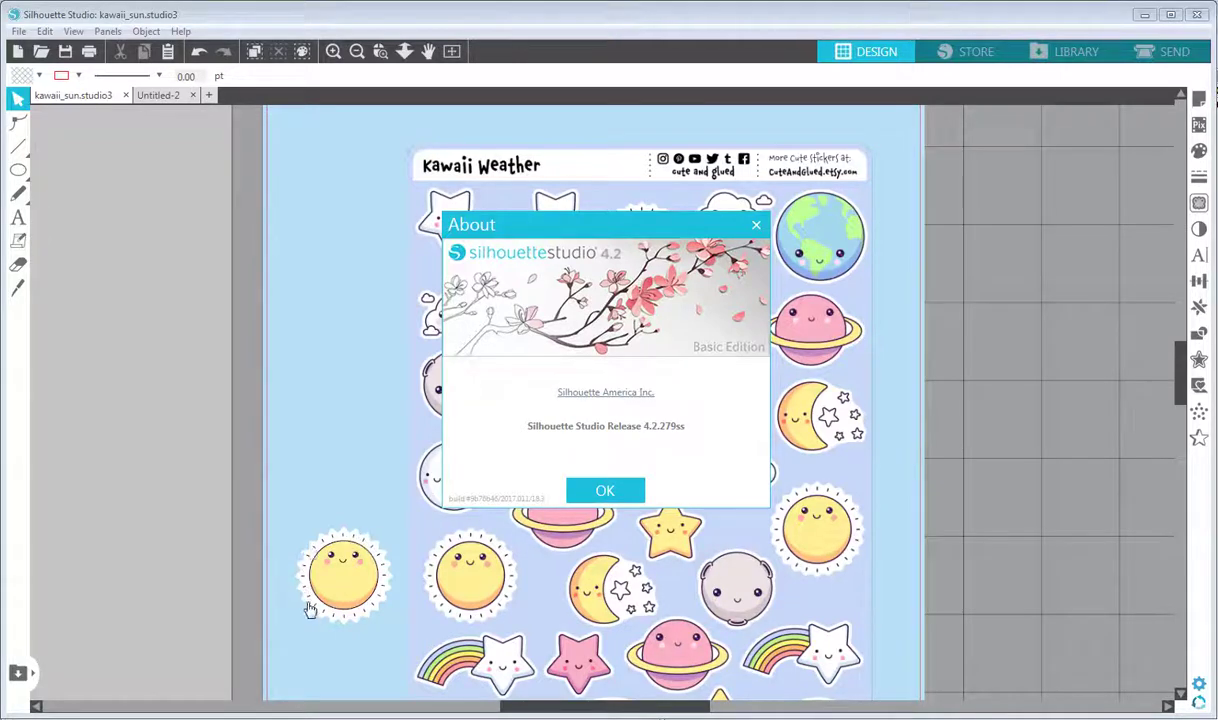
click(598, 490)
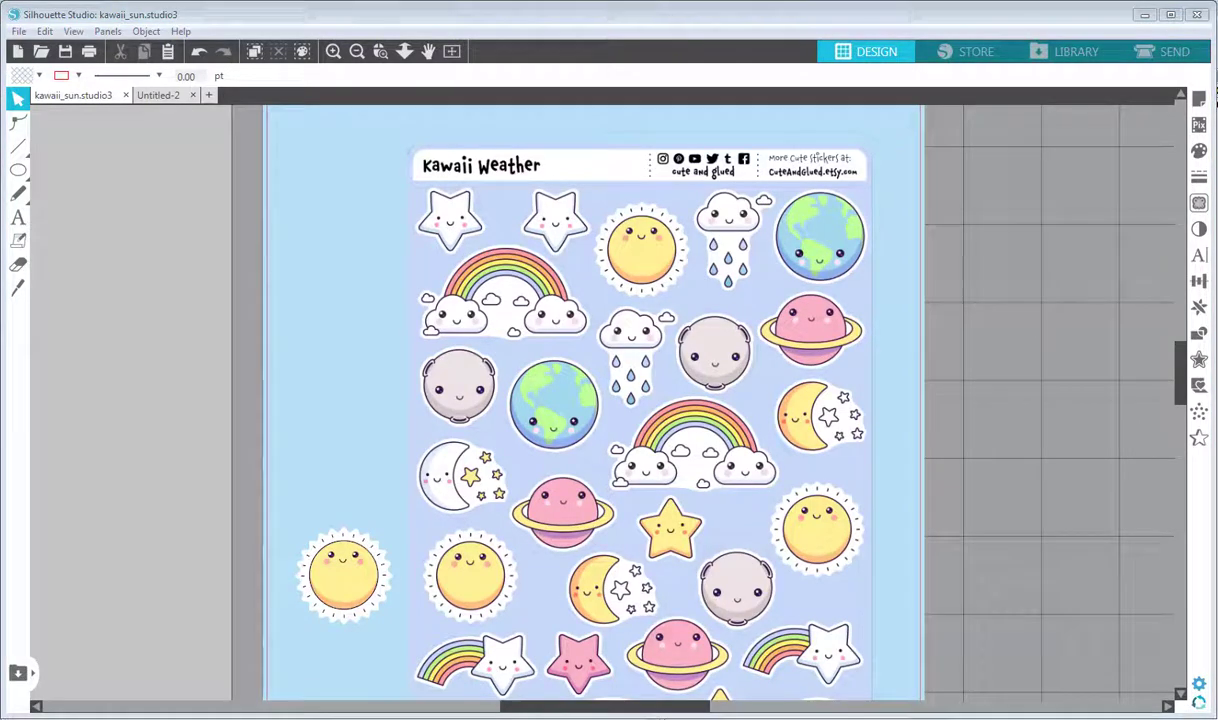
- In the Untitled-2 document, draw a circle about 20 mm across in the blank area beside the sun sticker
click(160, 95)
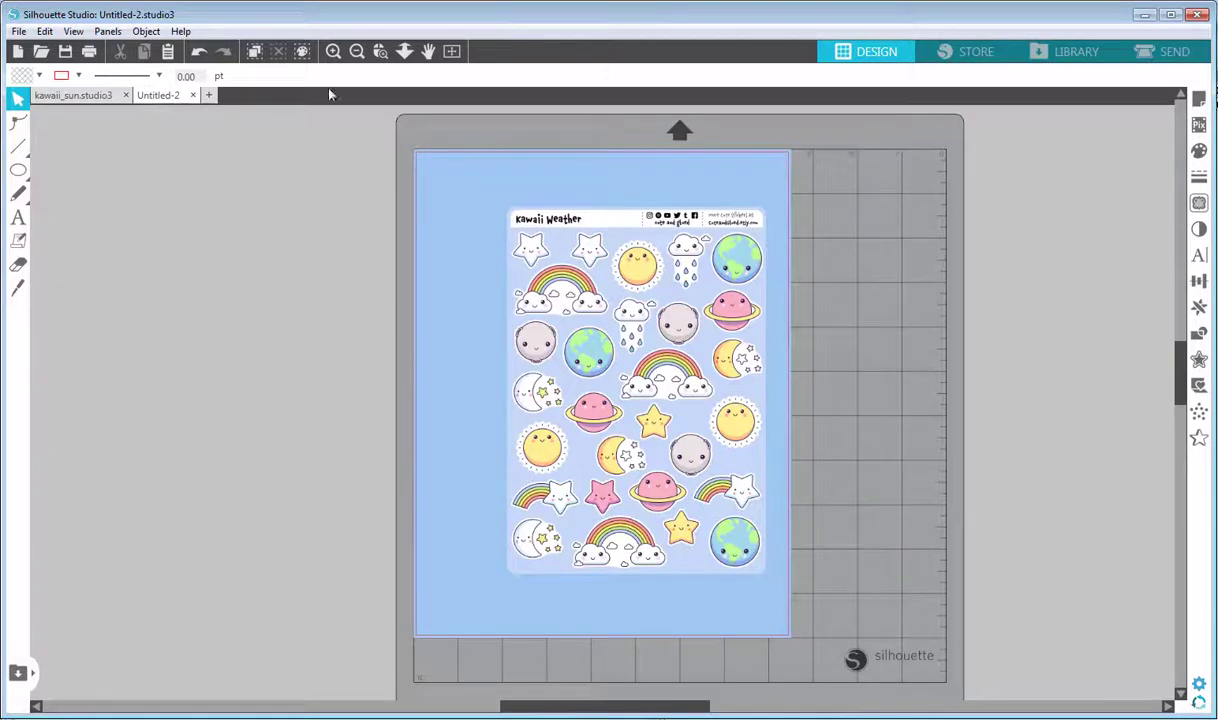
click(333, 51)
click(333, 52)
click(331, 53)
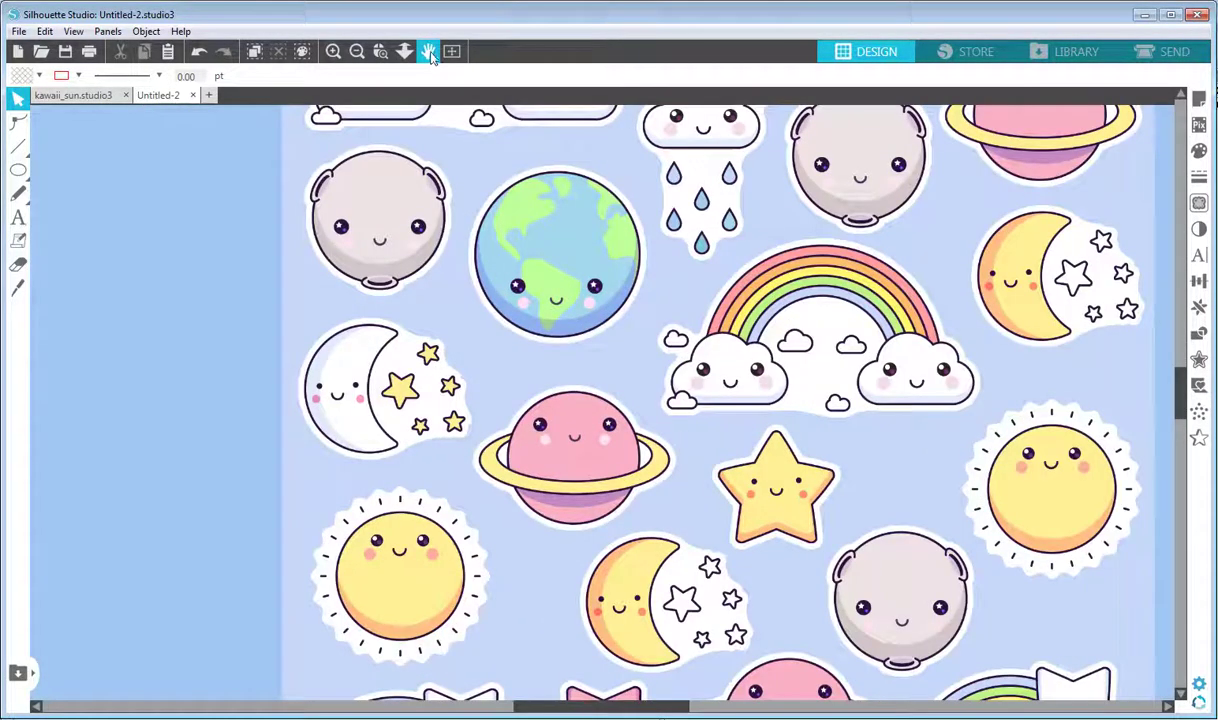
click(428, 52)
drag(258, 418, 476, 307)
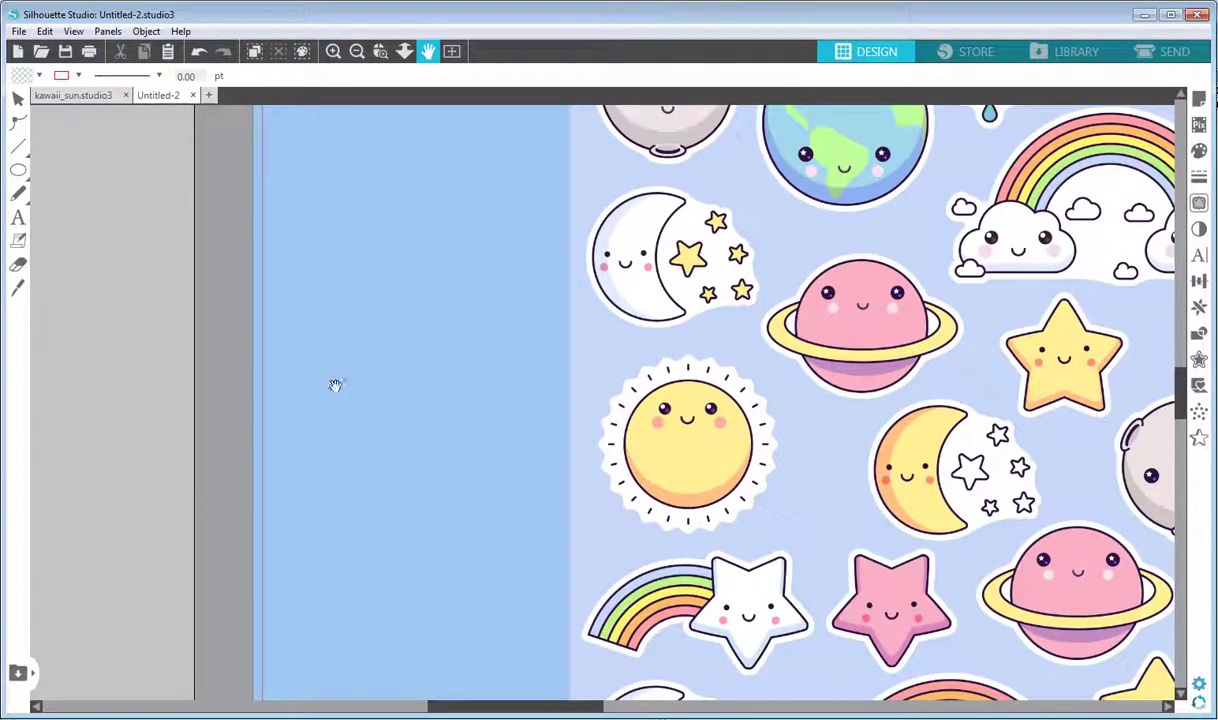
drag(699, 406, 709, 392)
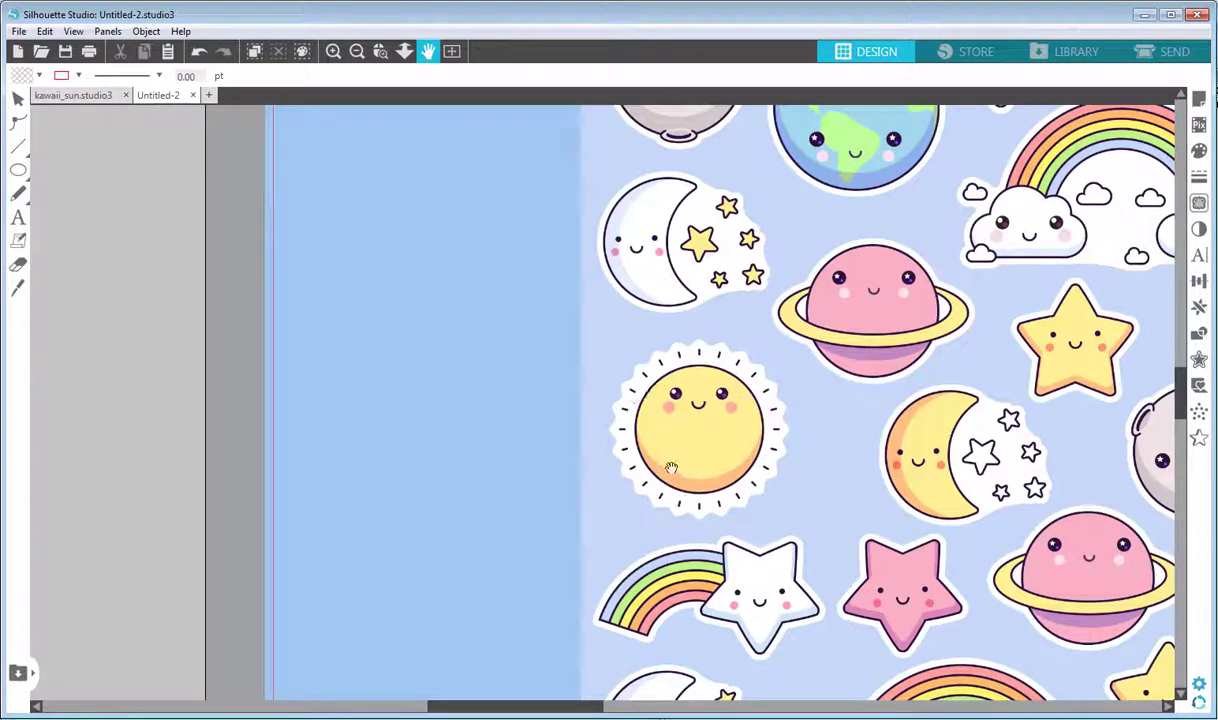
click(18, 170)
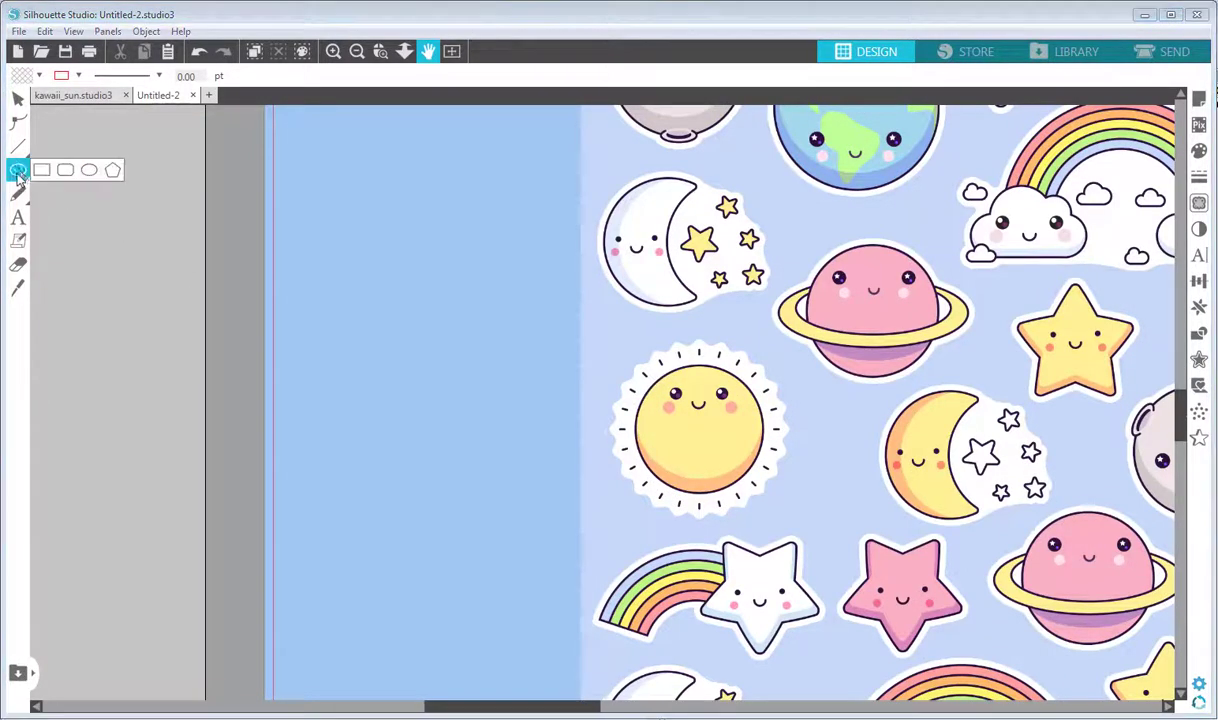
click(87, 174)
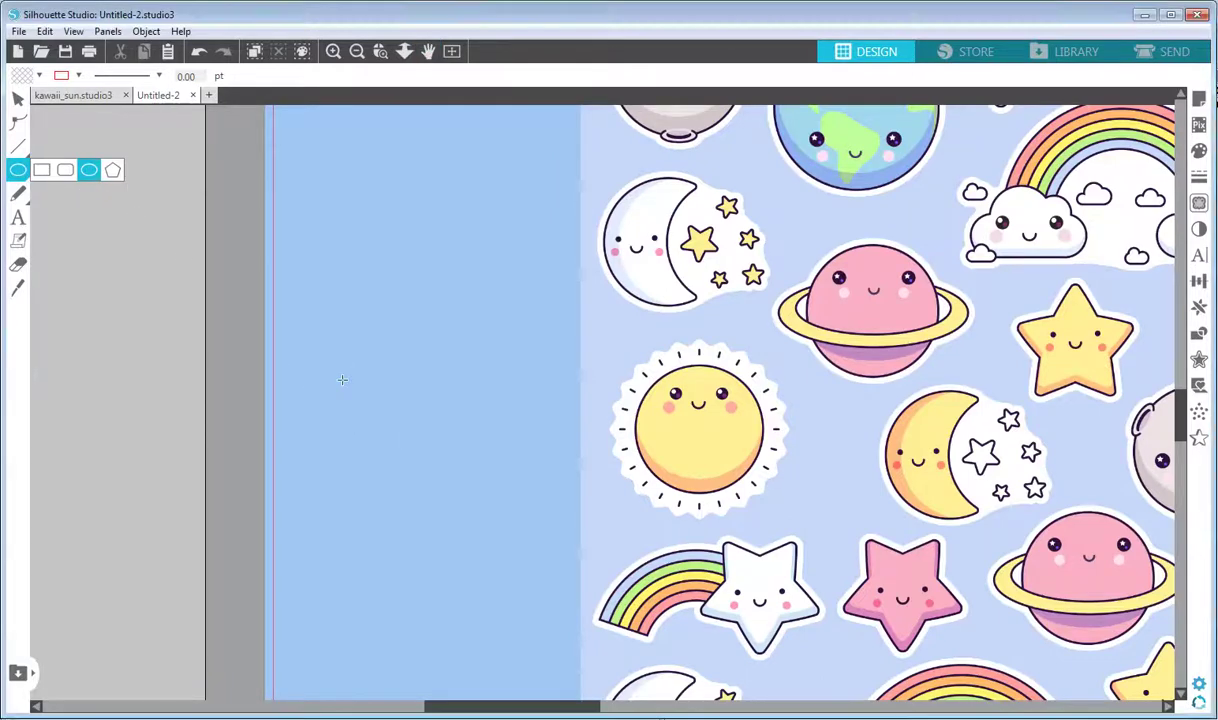
drag(323, 350, 459, 462)
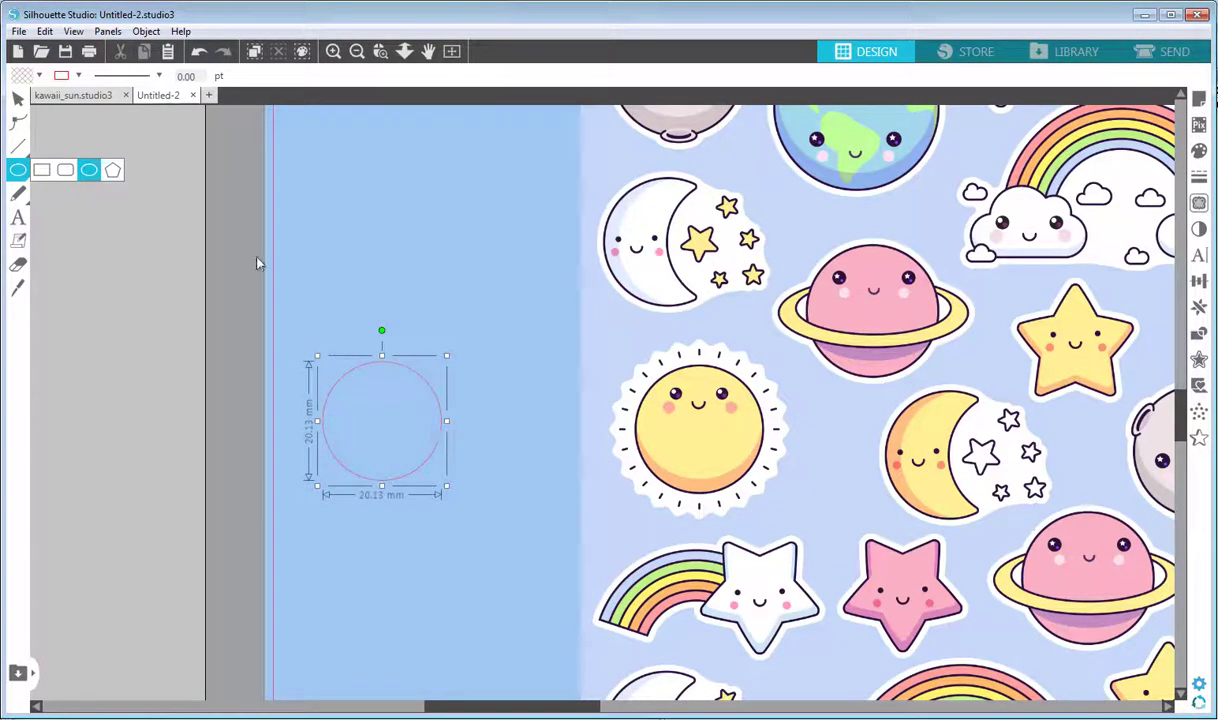
- Move the circle over the sun sticker's face and enlarge it to about 21 mm to match the face
click(15, 101)
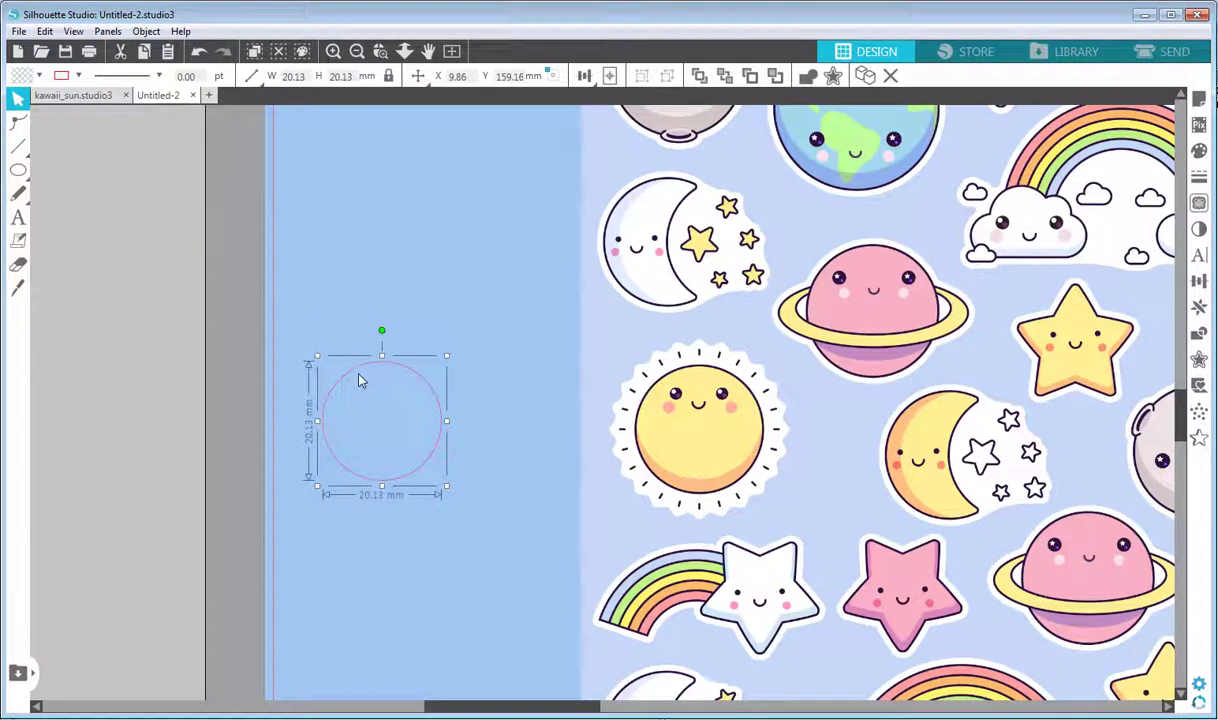
drag(345, 379, 659, 385)
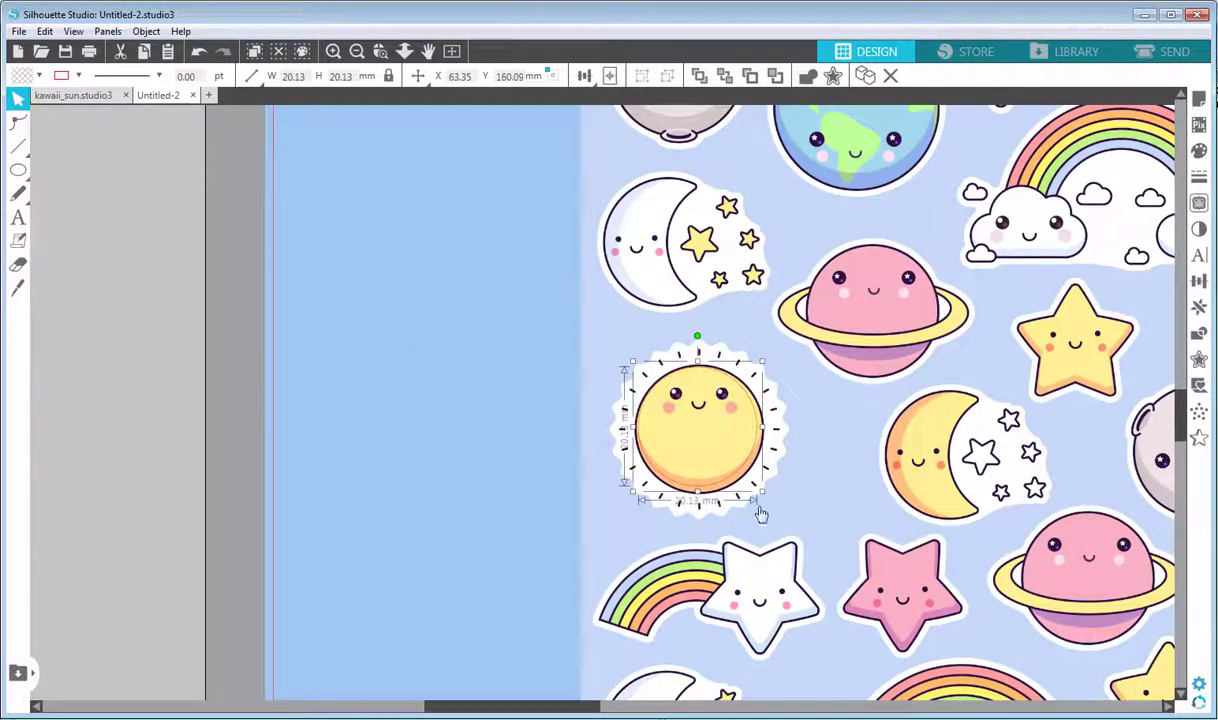
drag(763, 492, 772, 498)
- Move the resized circle off the sun sticker, back to the blank area beside the sticker sheet
key(Left)
key(Left)
key(Left)
key(Left)
key(Left)
key(Left)
key(Left)
key(Left)
key(Left)
key(Left)
key(Left)
key(Left)
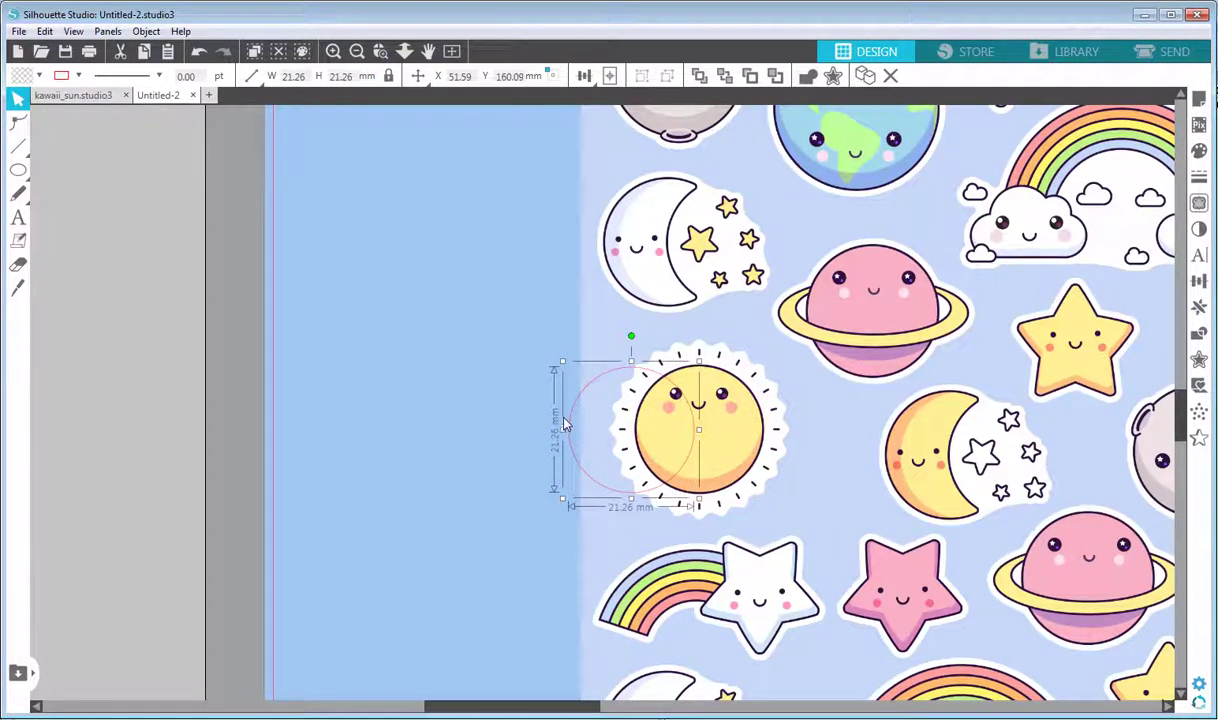
drag(570, 420, 406, 410)
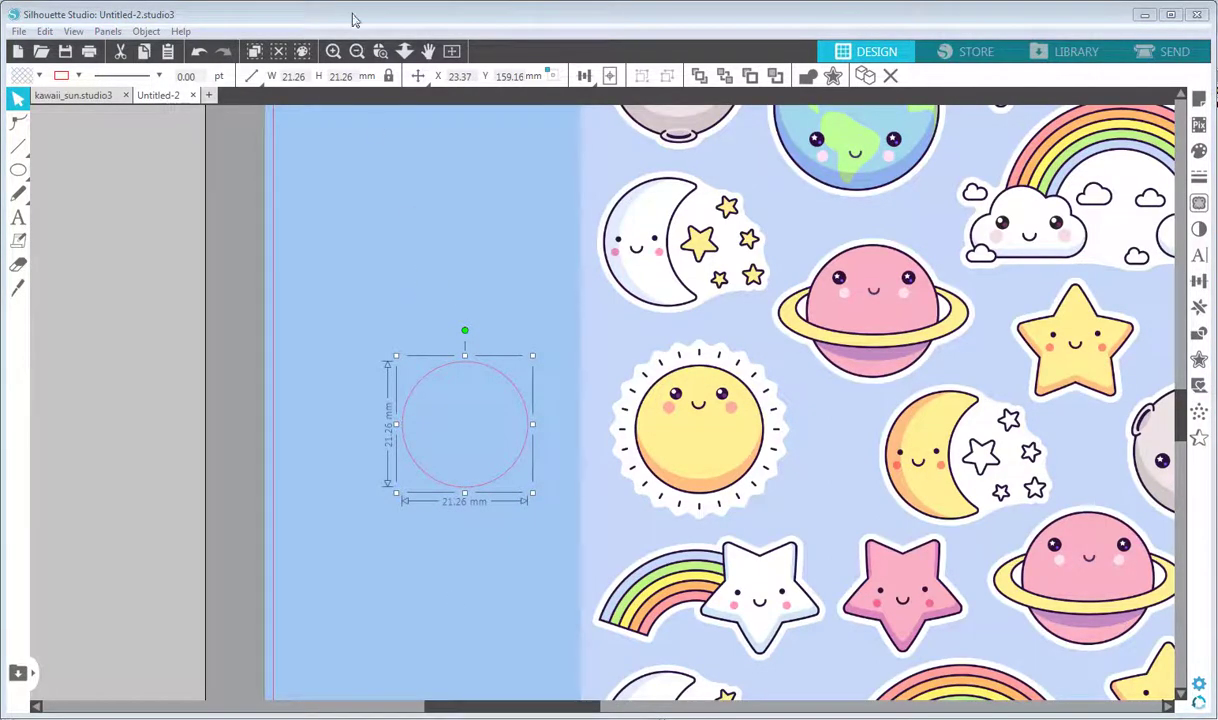
- Fill the circle with the yellow sampled from the sun sticker's face
click(39, 77)
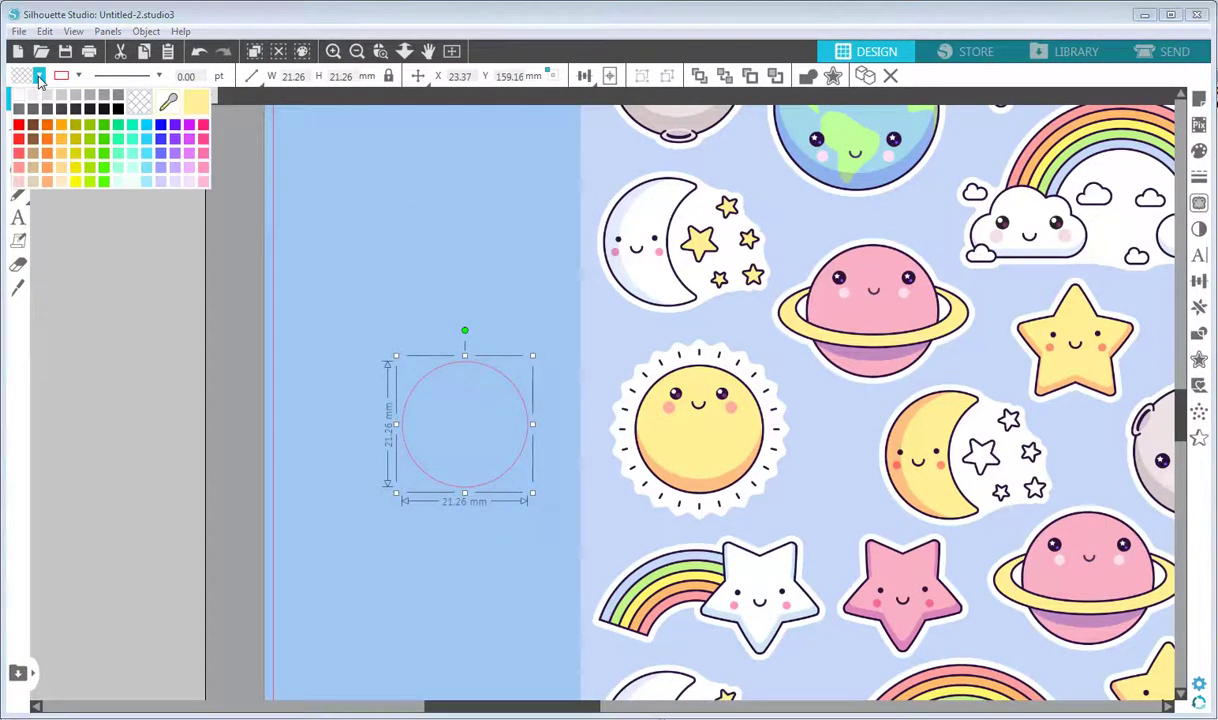
click(168, 104)
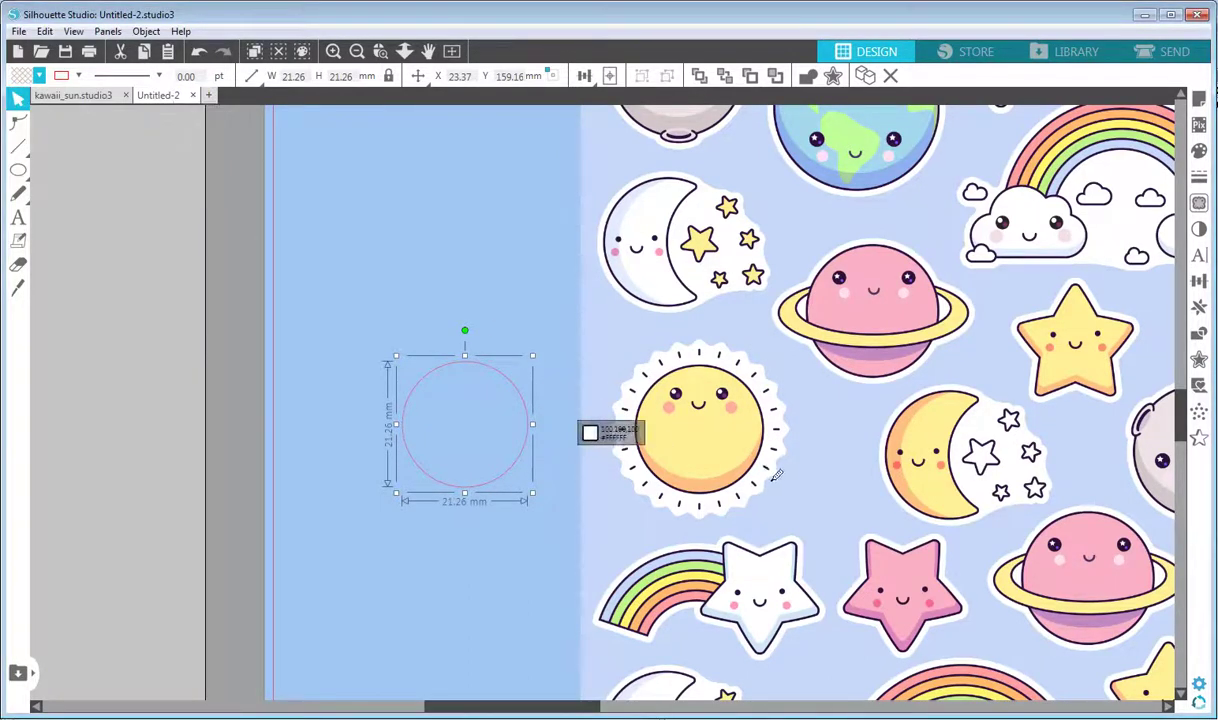
click(698, 447)
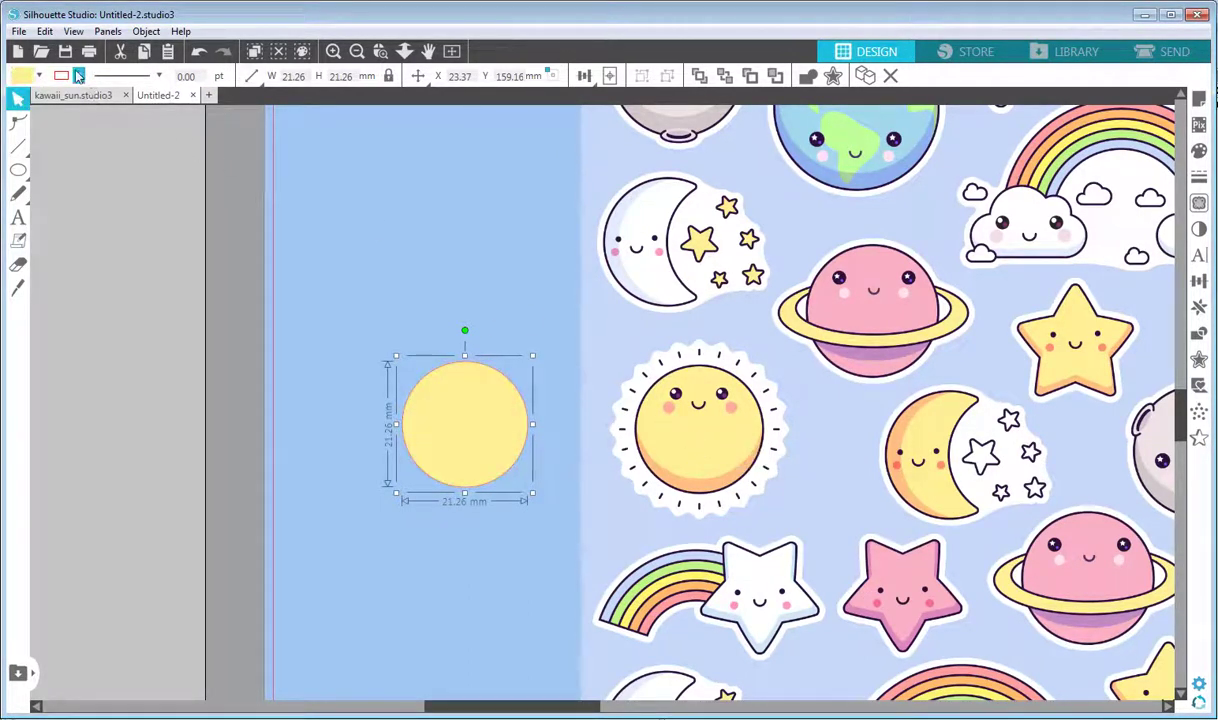
- Colour the circle's outline with the dark tone sampled from the sun sticker's outline and set its thickness to 1.20 pt
click(78, 76)
click(207, 101)
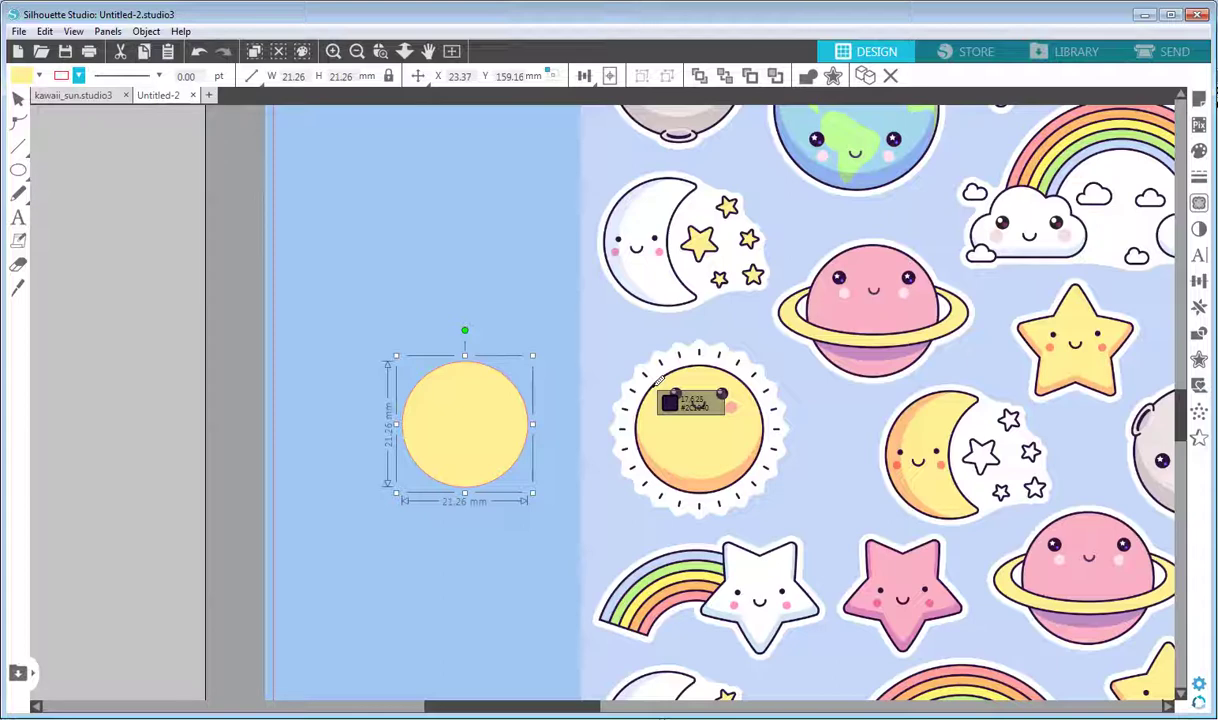
click(658, 378)
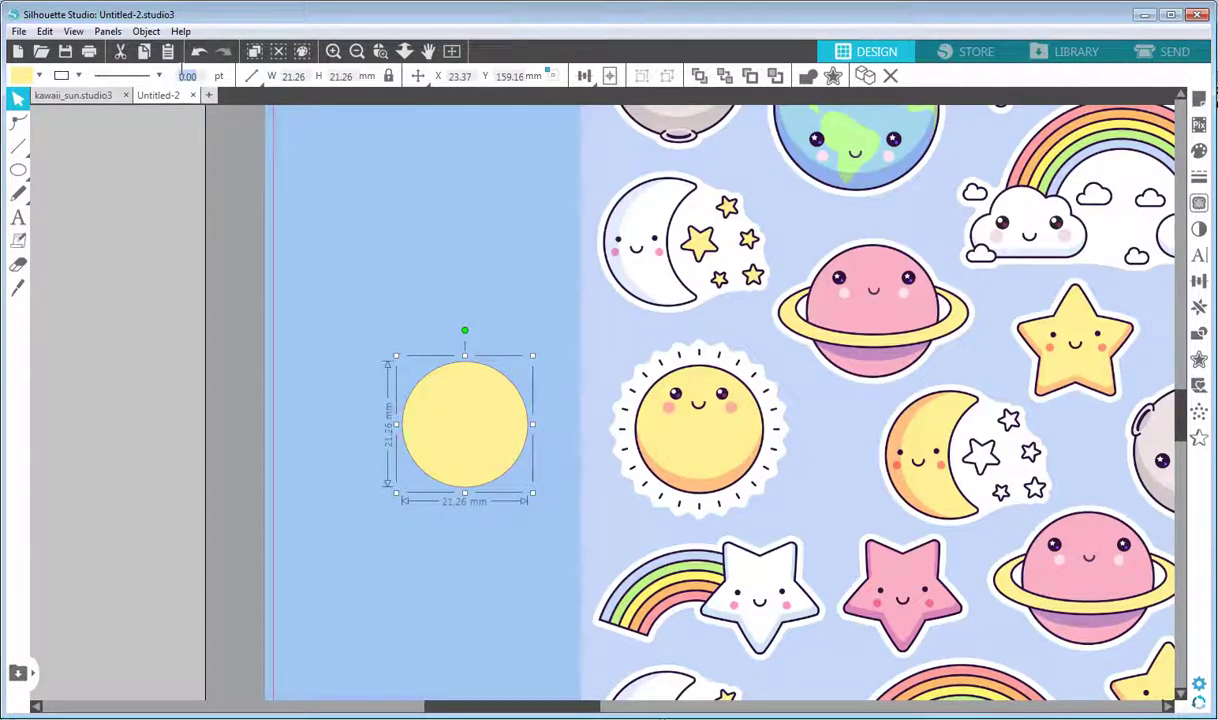
text(1)
key(Return)
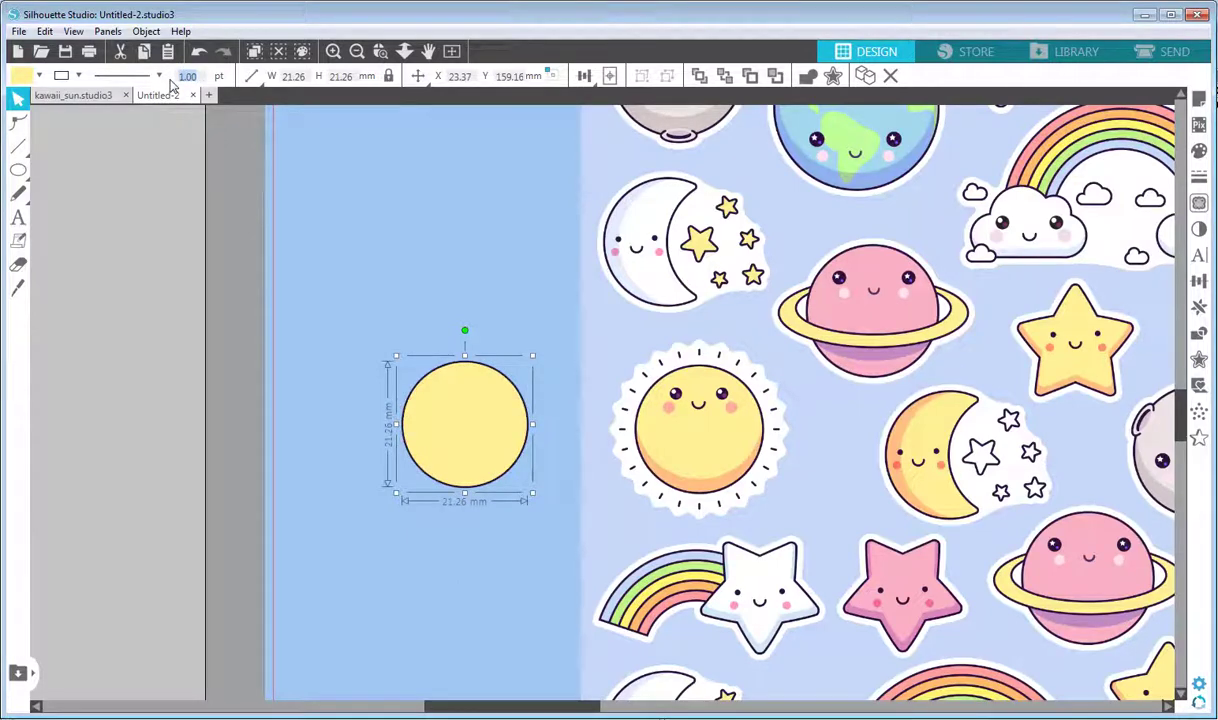
text(.2)
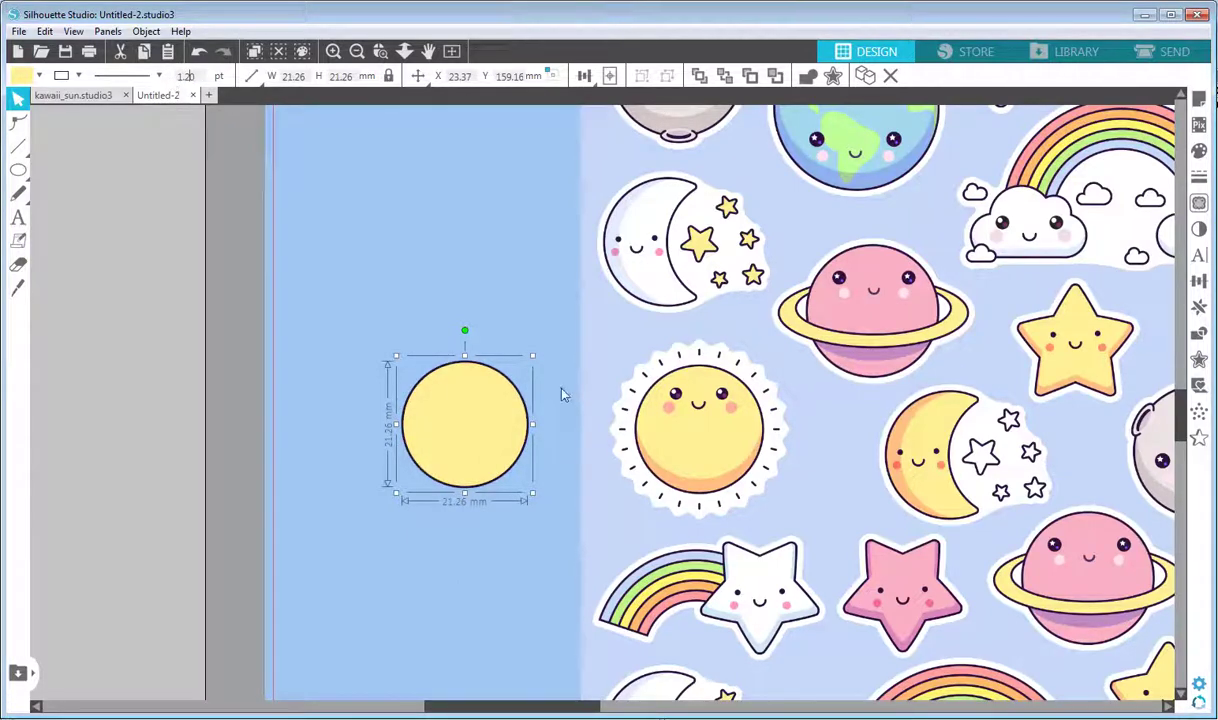
- Duplicate the yellow circle, placing the copy above and to the left of the original
click(333, 51)
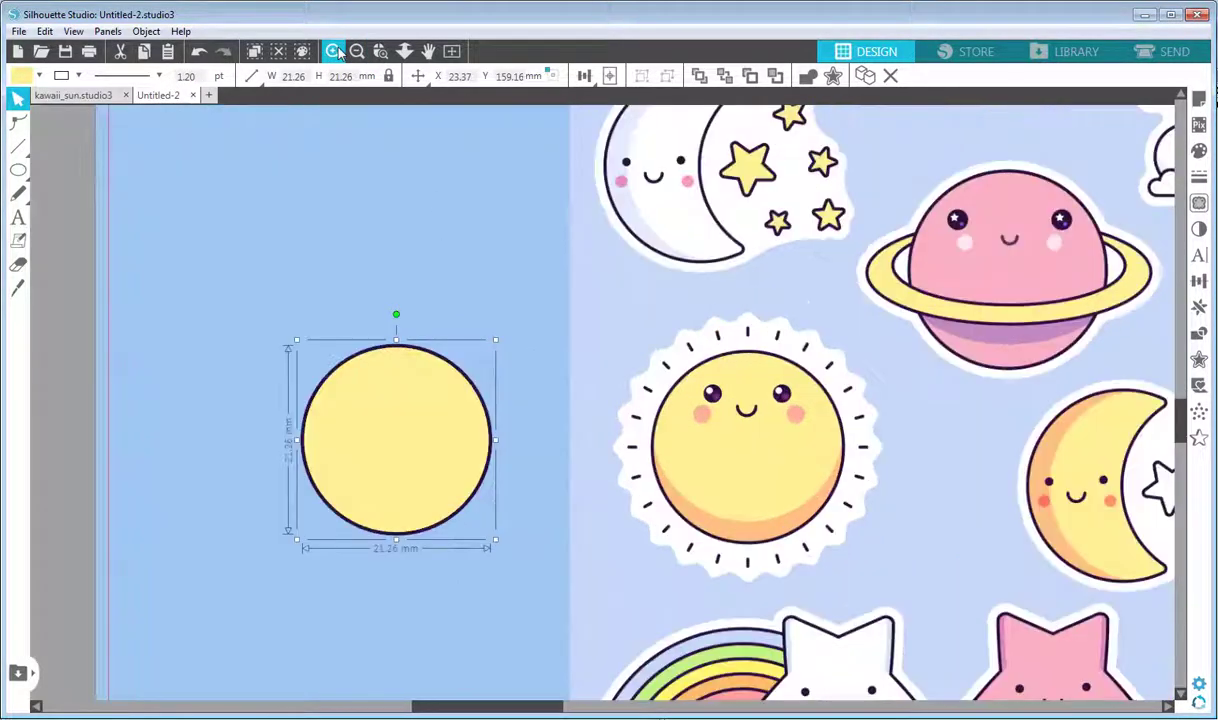
click(428, 51)
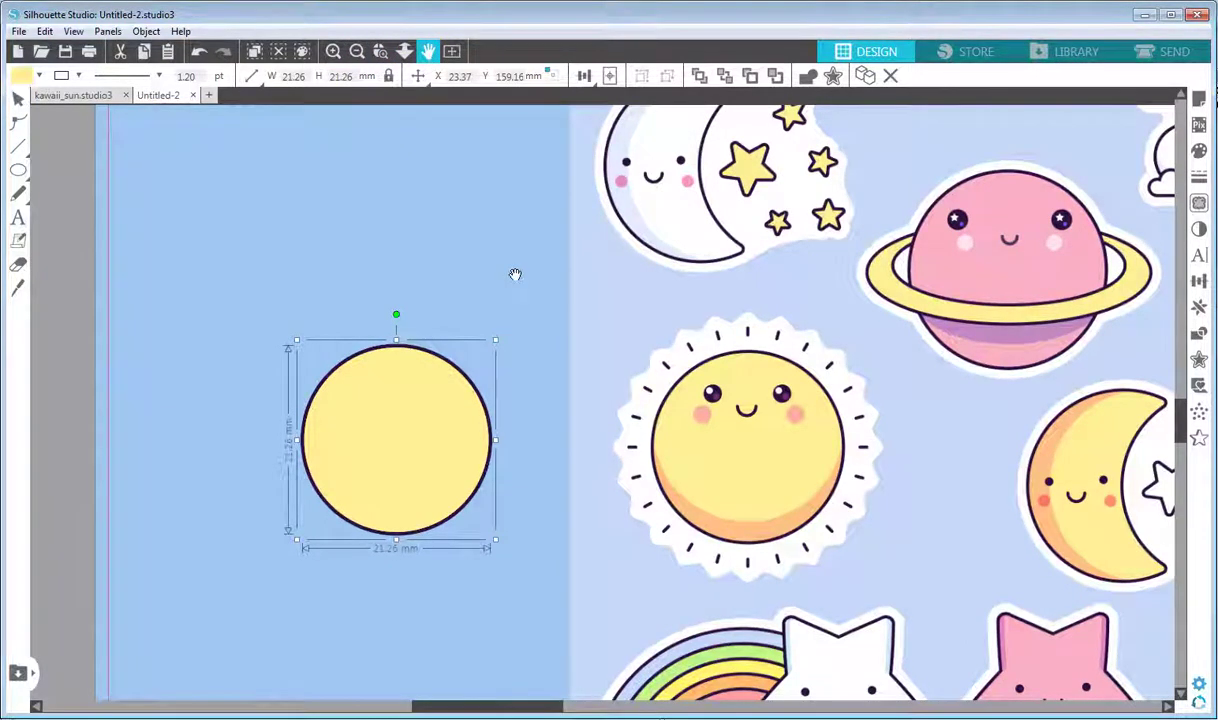
drag(514, 272, 522, 239)
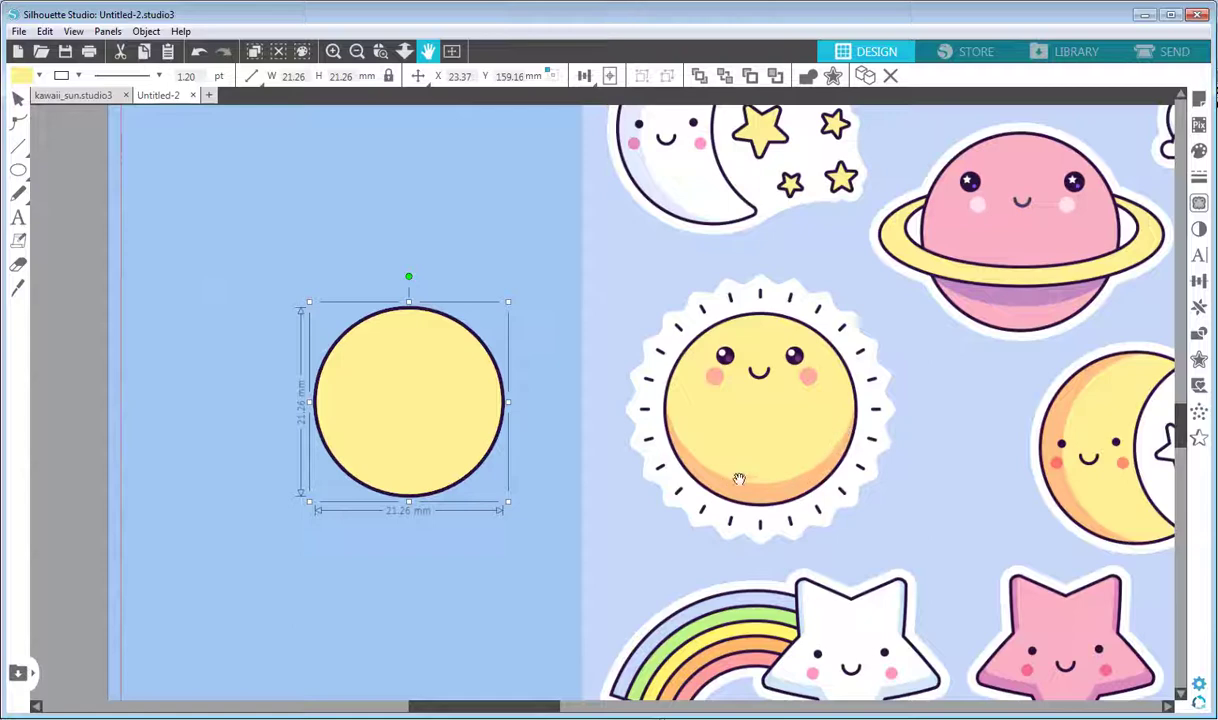
click(19, 98)
click(229, 162)
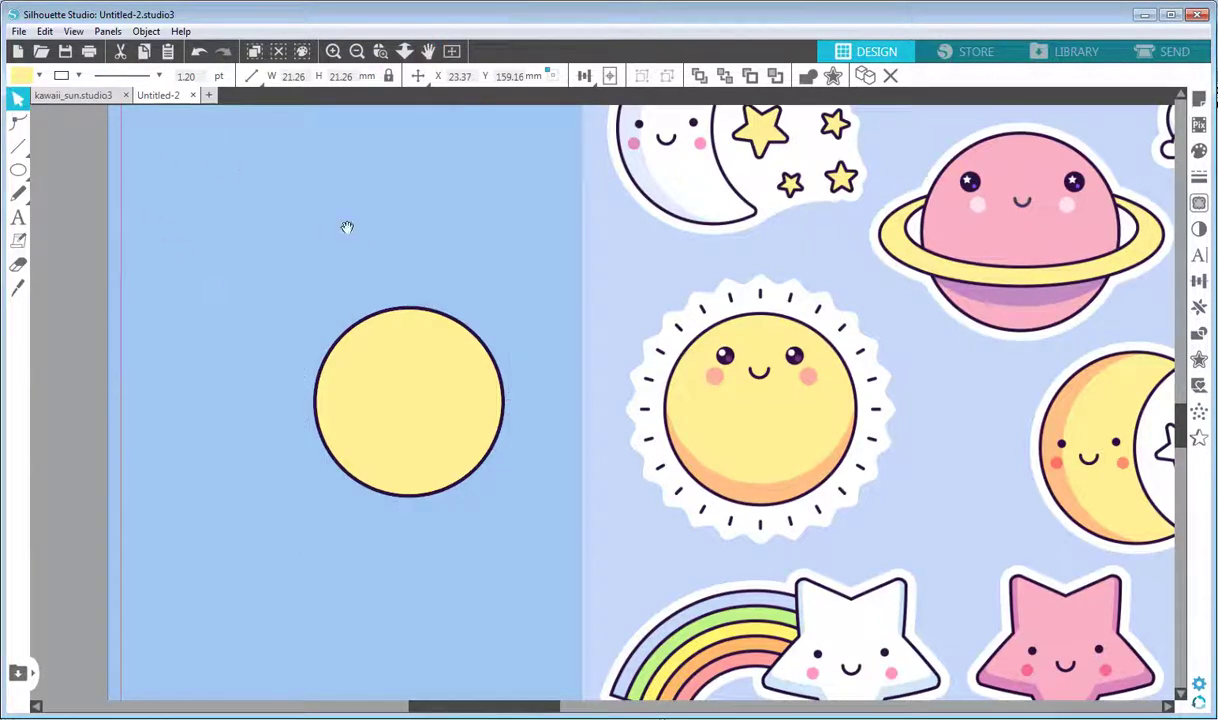
drag(345, 226, 492, 280)
key(space)
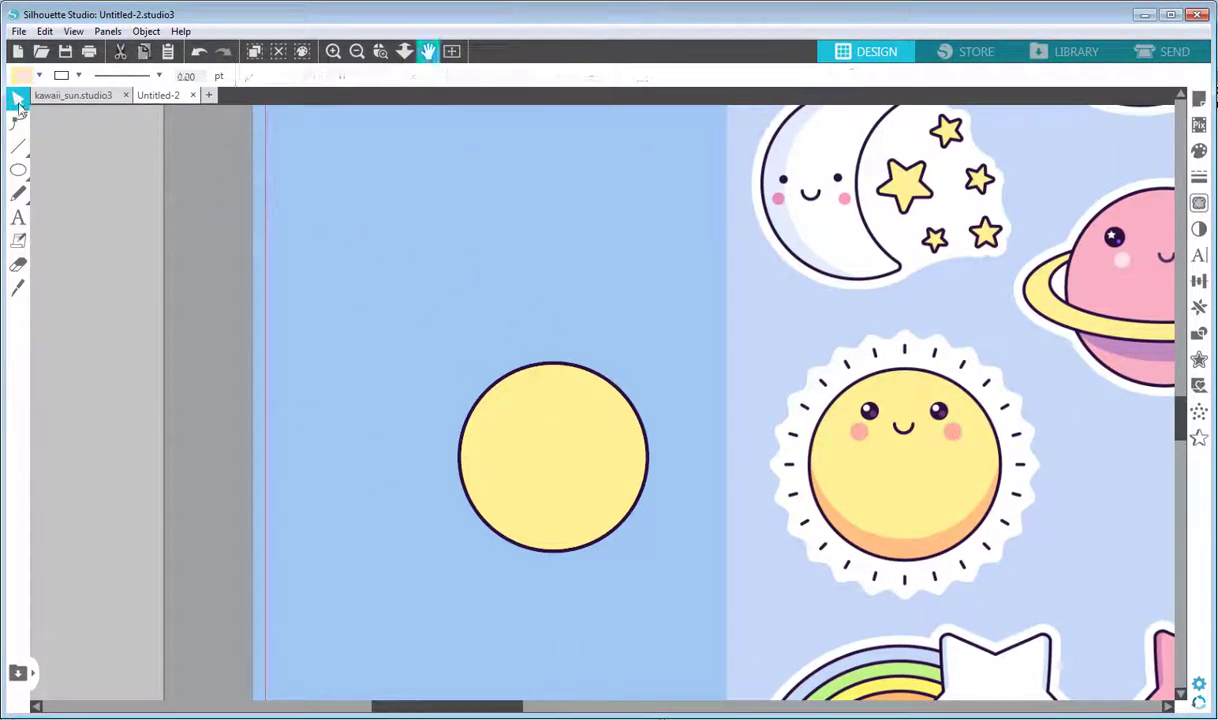
click(18, 100)
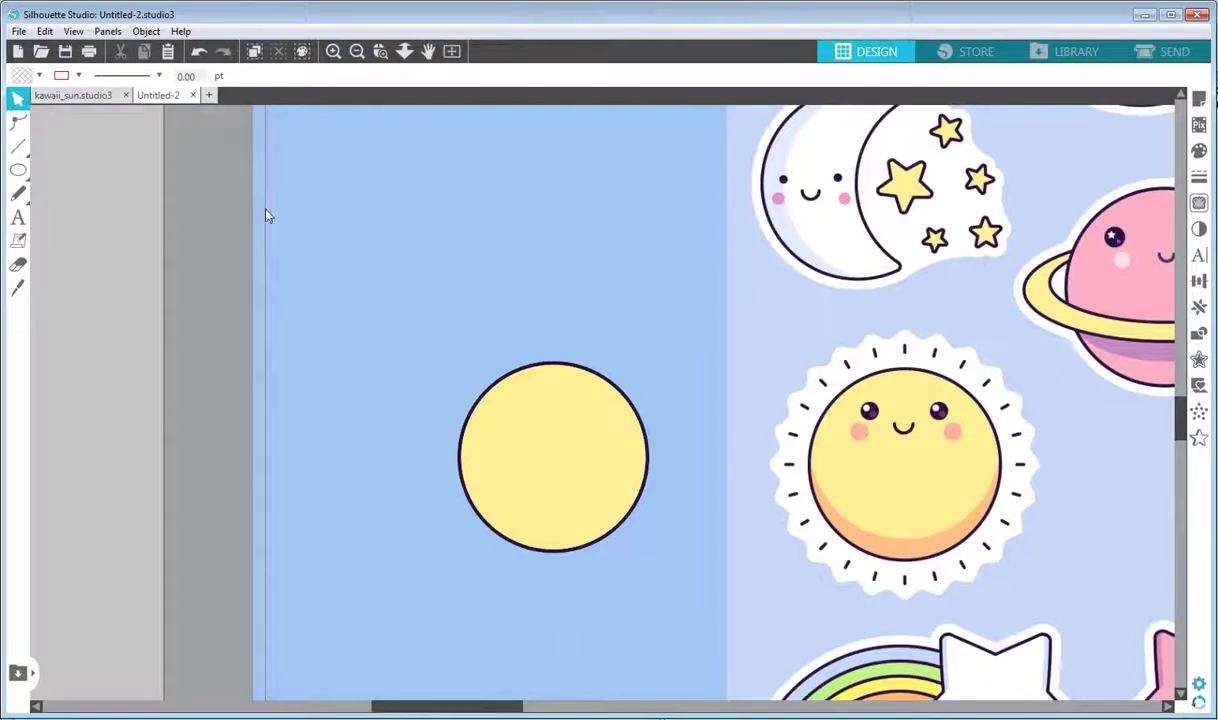
click(540, 433)
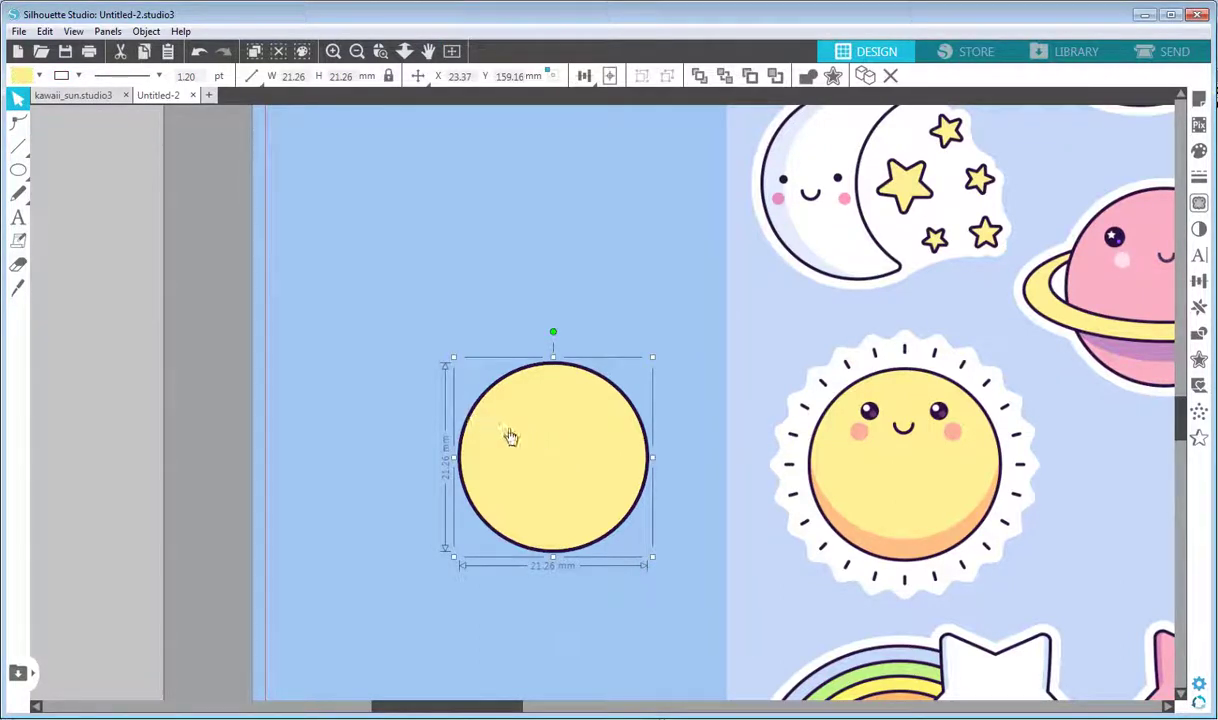
drag(510, 397, 399, 323)
click(580, 479)
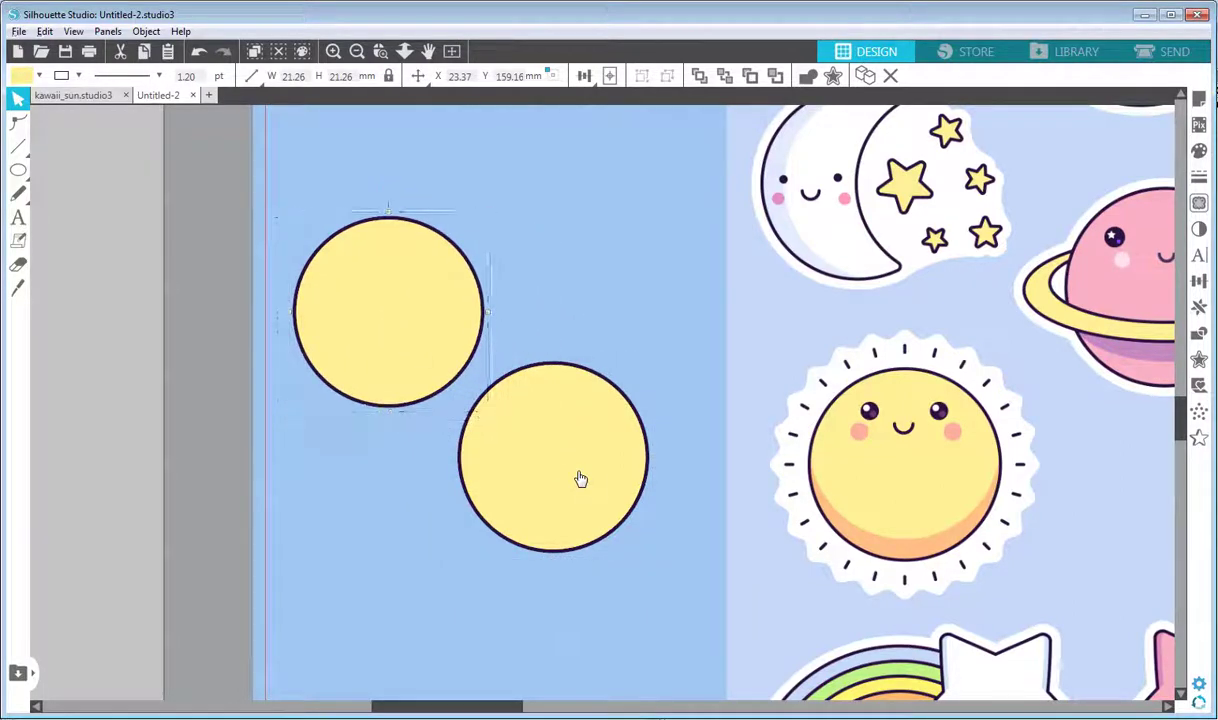
click(865, 75)
drag(566, 432, 558, 292)
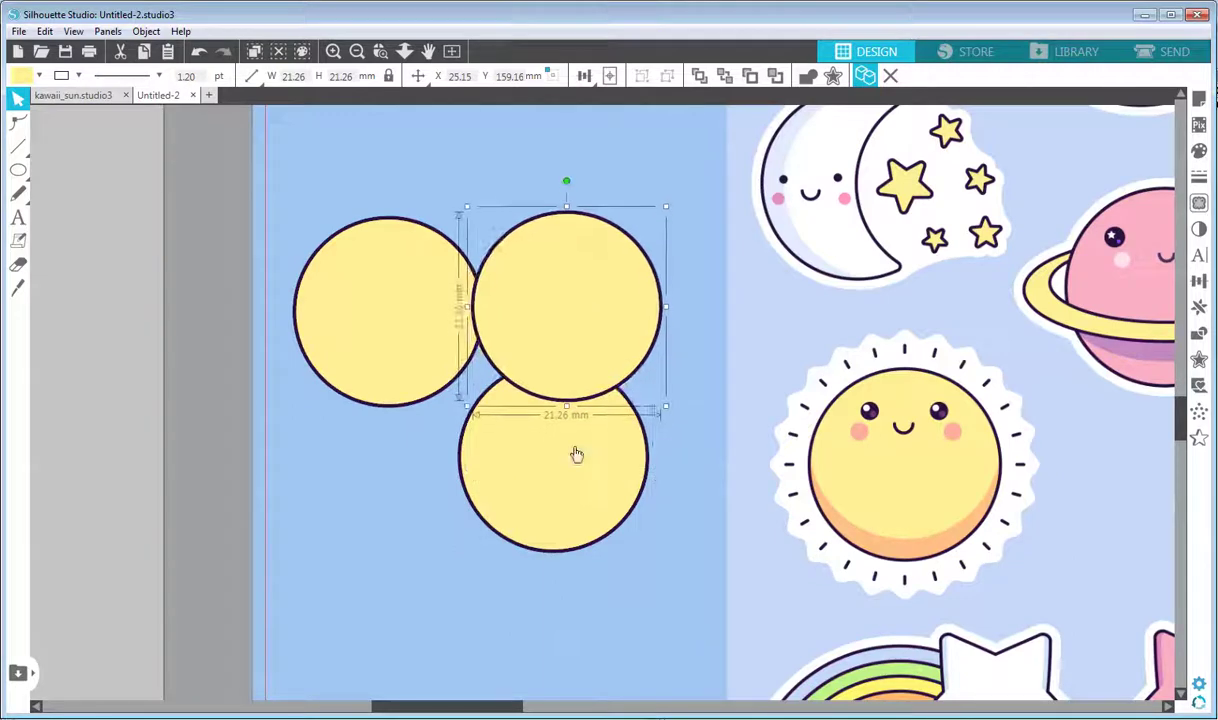
click(548, 432)
click(45, 31)
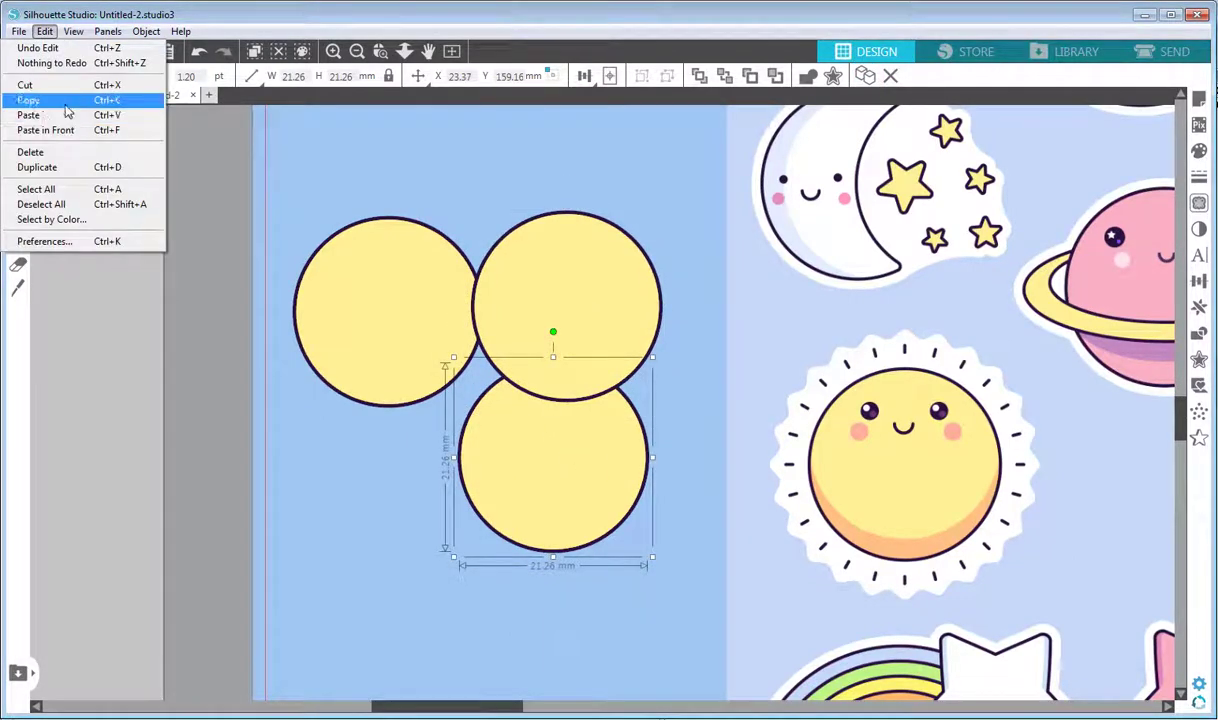
click(45, 33)
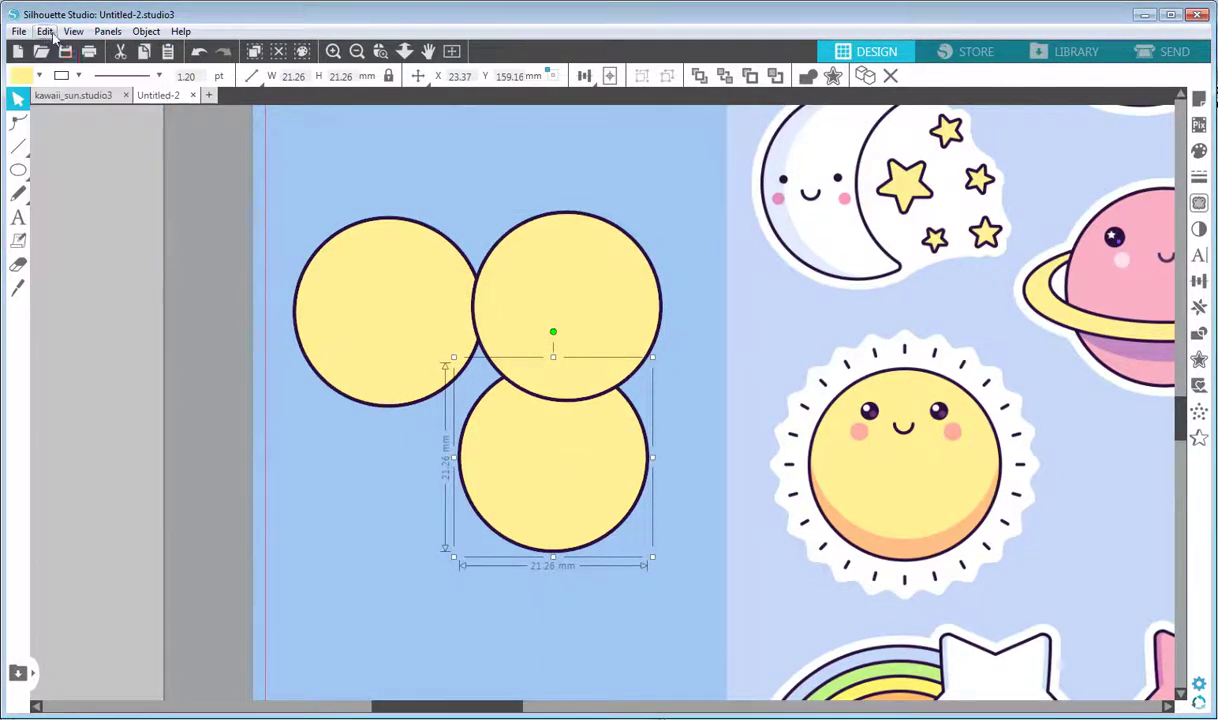
click(532, 305)
key(Delete)
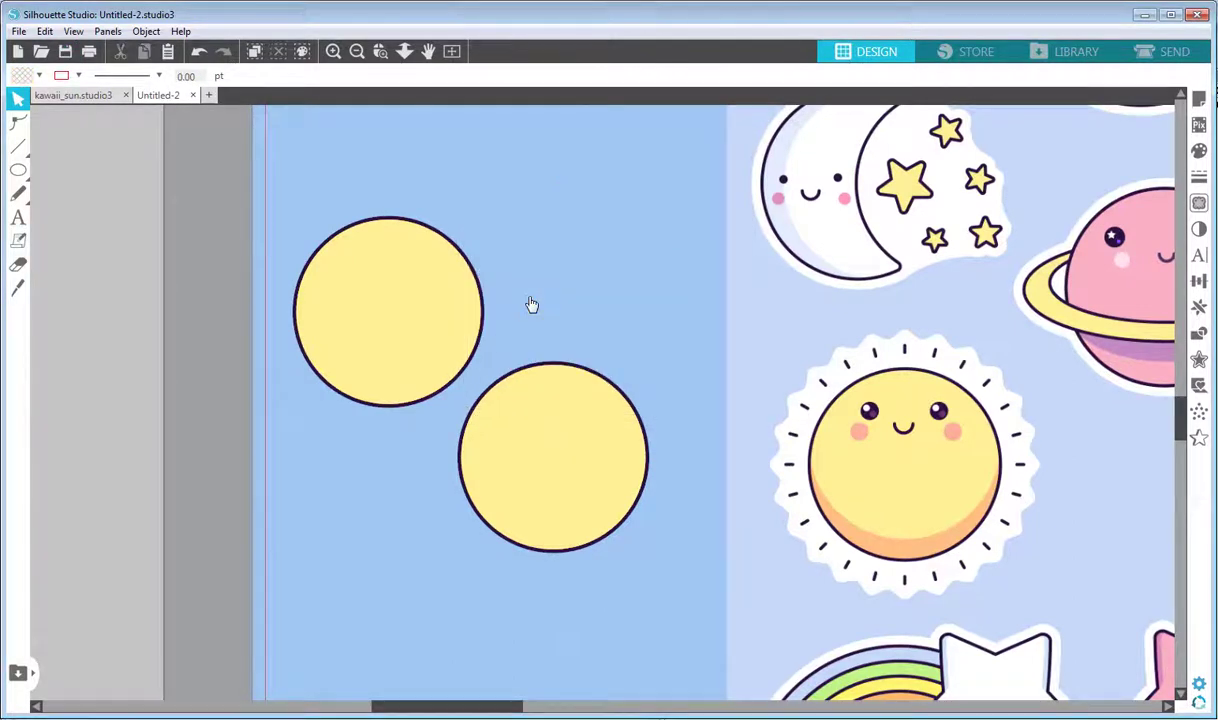
- Shift the upper-left yellow circle slightly up and to the right, and paste a copy of it in front, exactly on top
drag(415, 310, 448, 280)
click(44, 31)
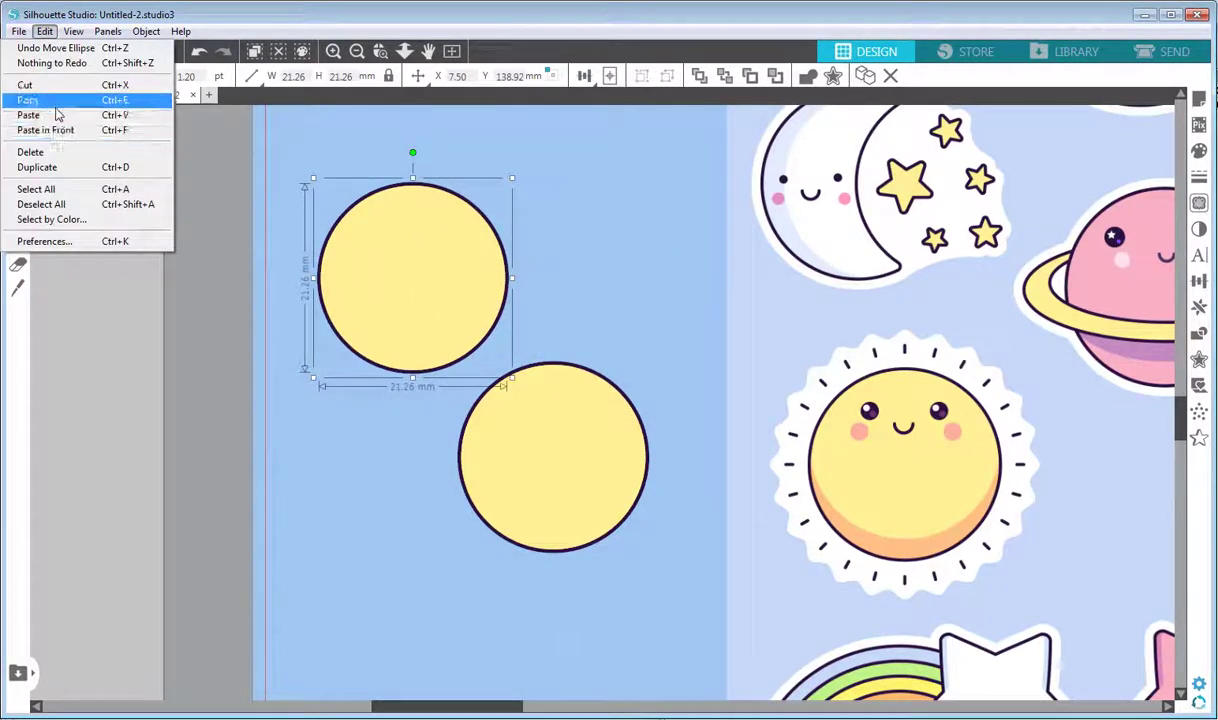
click(56, 104)
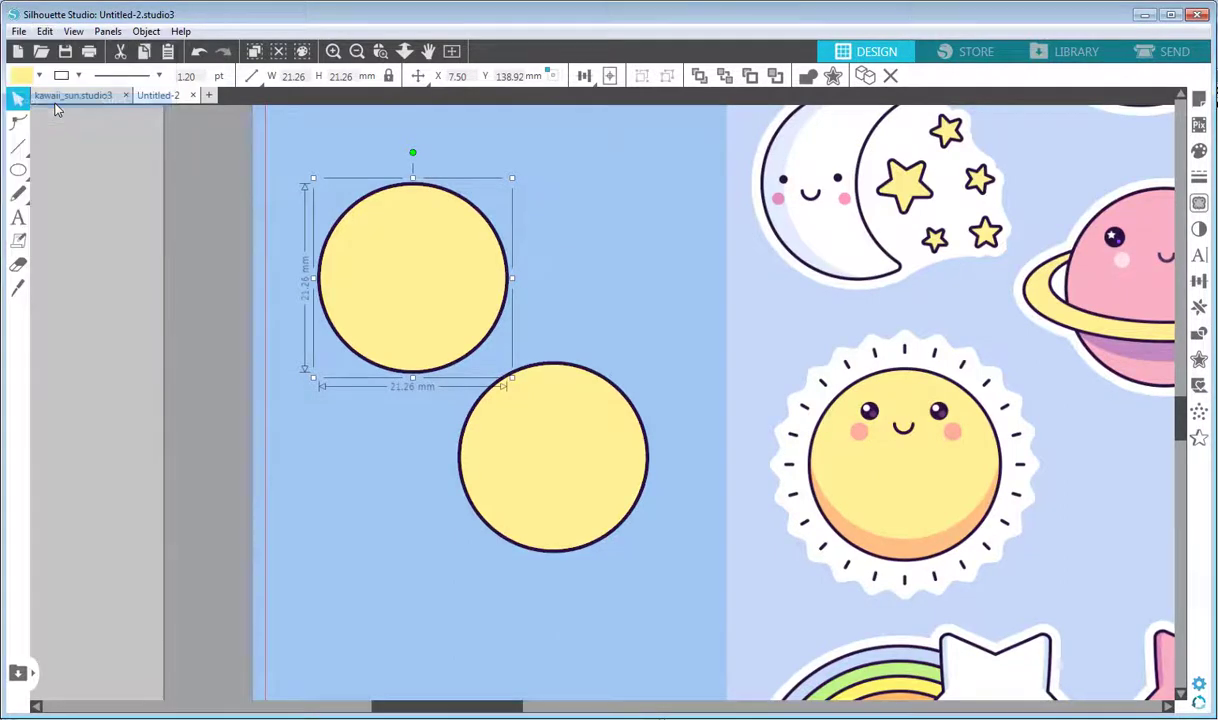
click(46, 32)
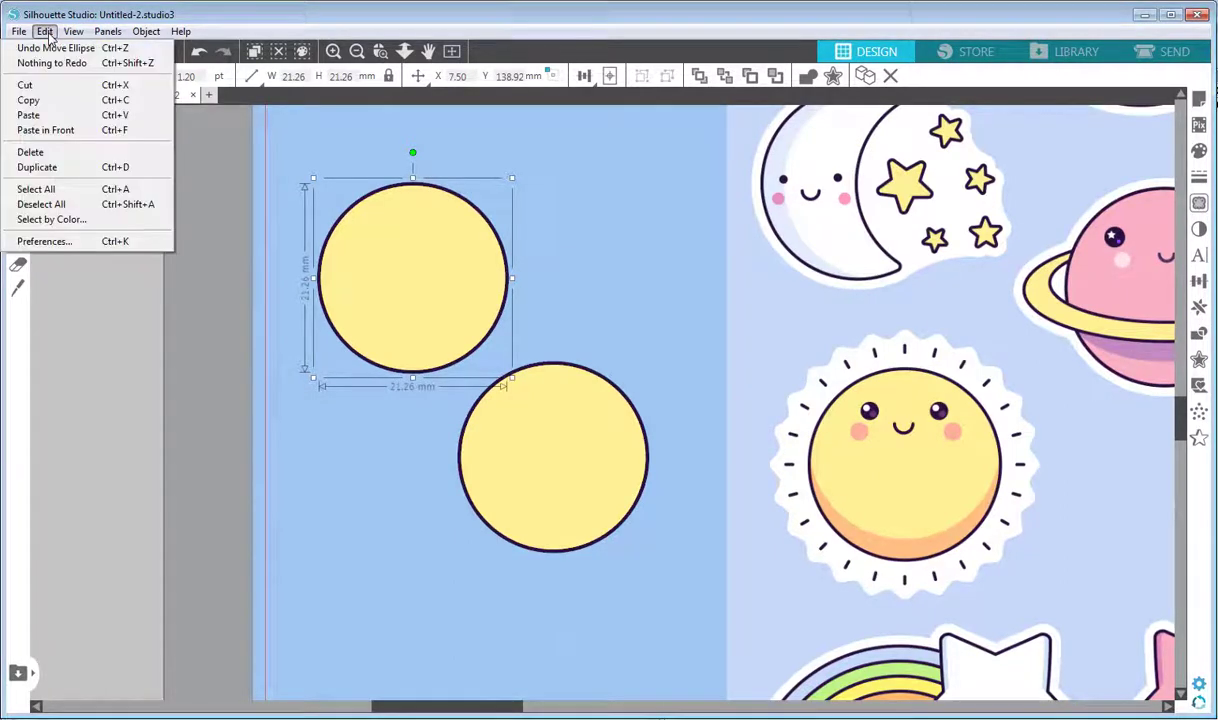
click(57, 131)
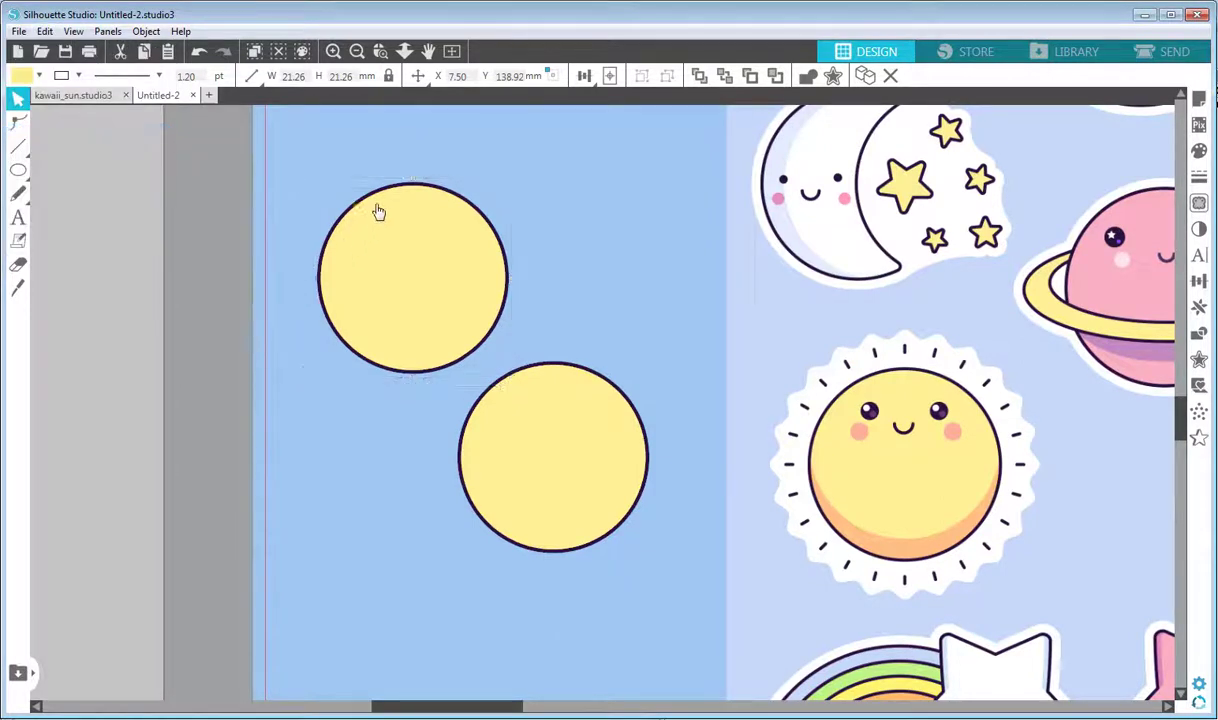
- Nudge the front copy of the circle straight up to a Y position of 136.78 mm, leaving a crescent of the back circle below
click(419, 274)
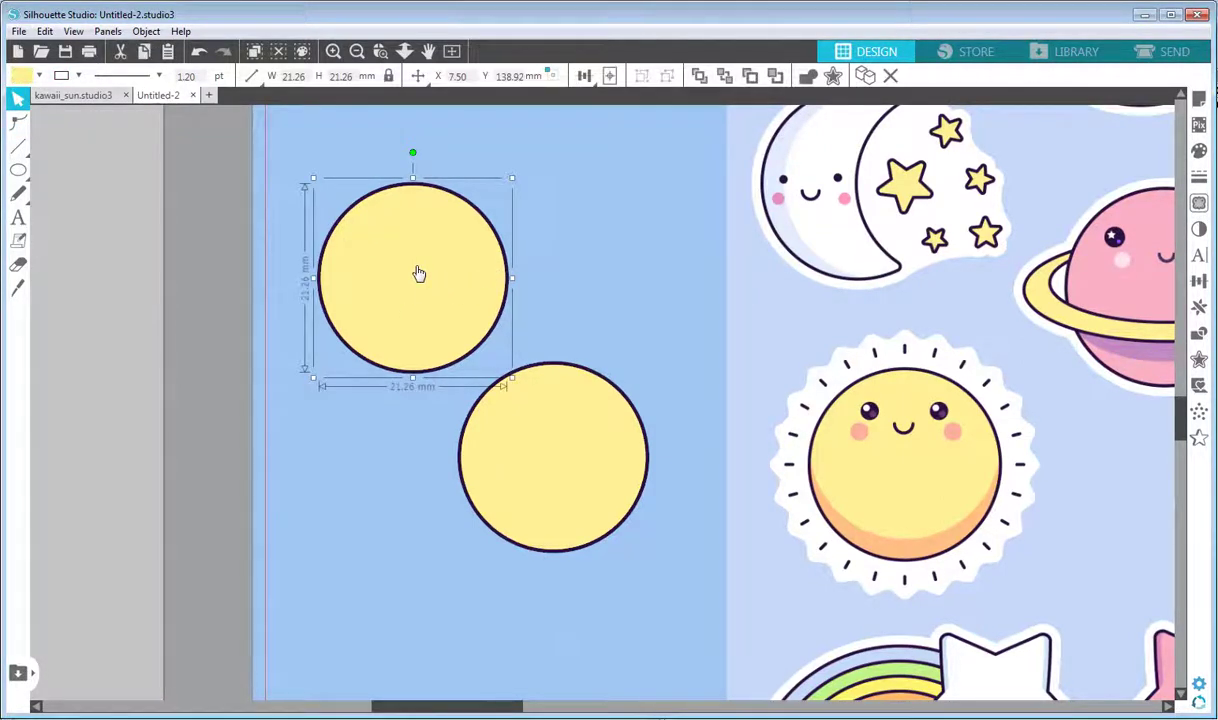
key(Up)
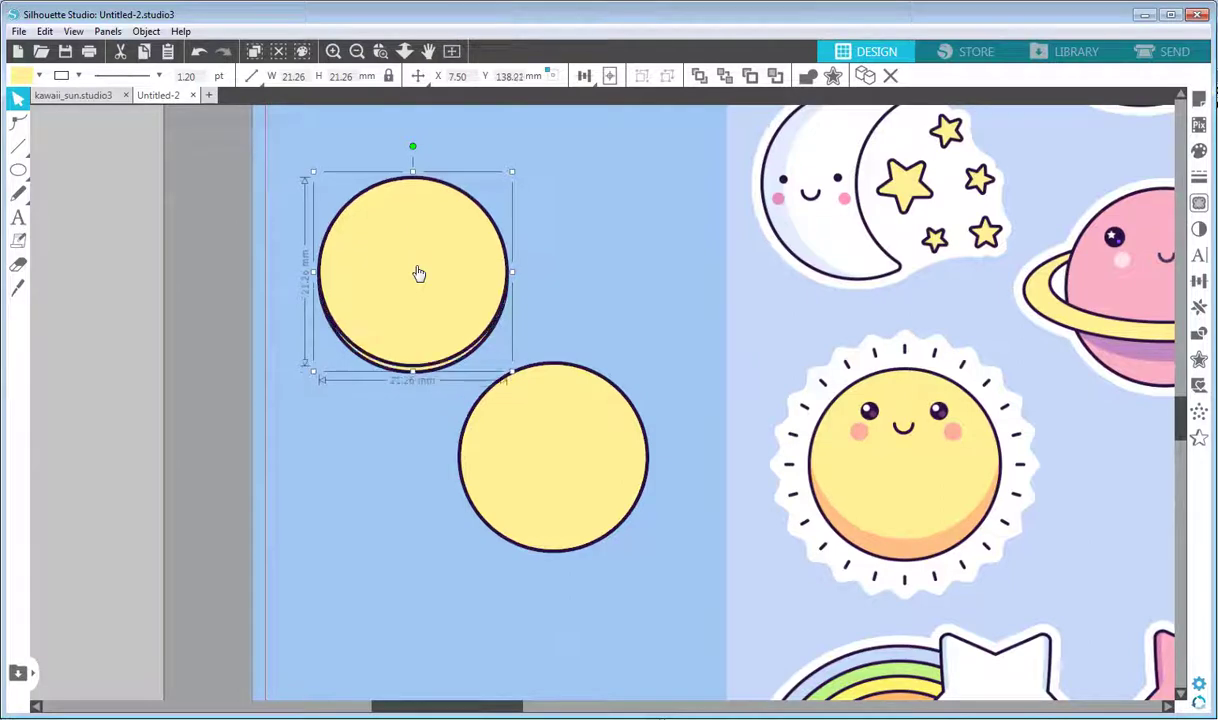
key(Up)
key(Up)
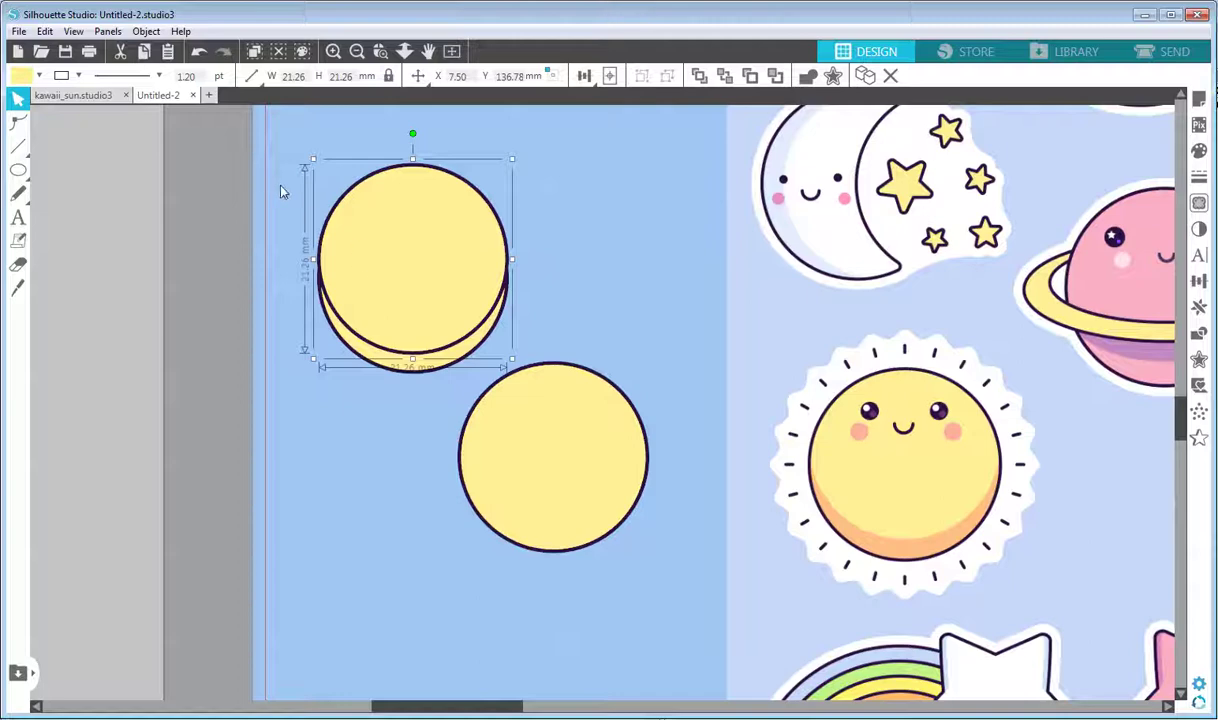
- Subtract the front circle from the back one so that only the lower crescent is left
drag(281, 186, 367, 355)
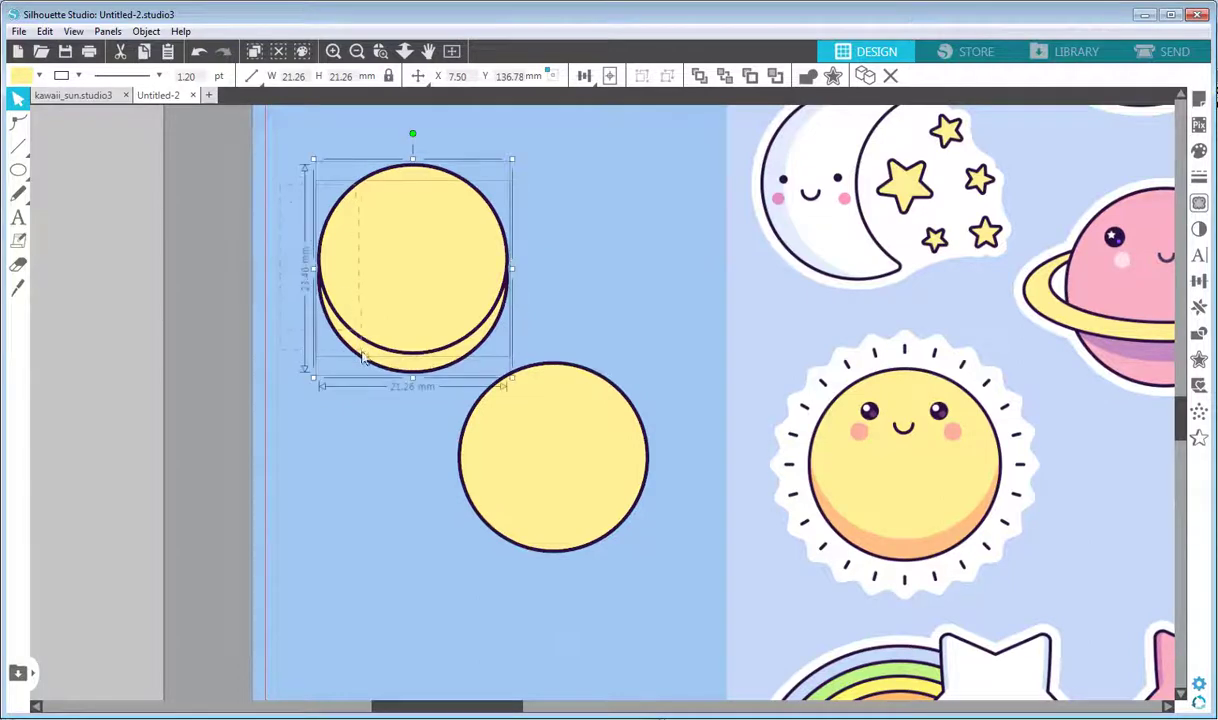
click(1199, 336)
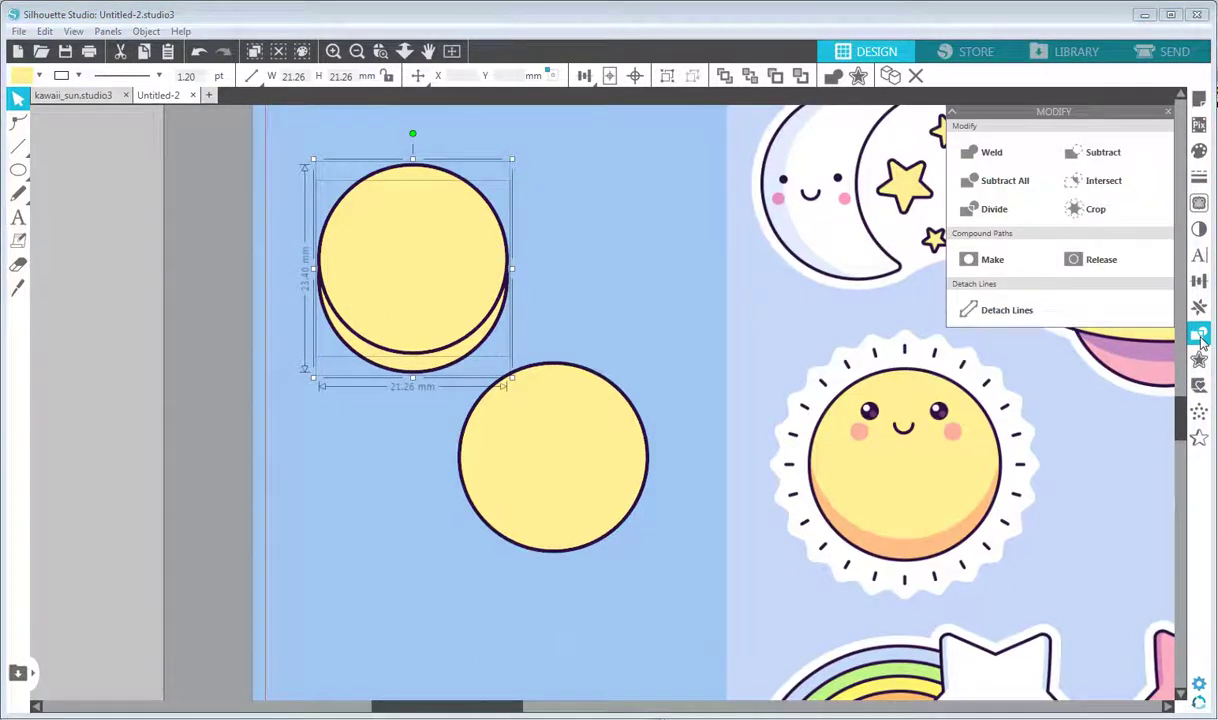
click(1105, 158)
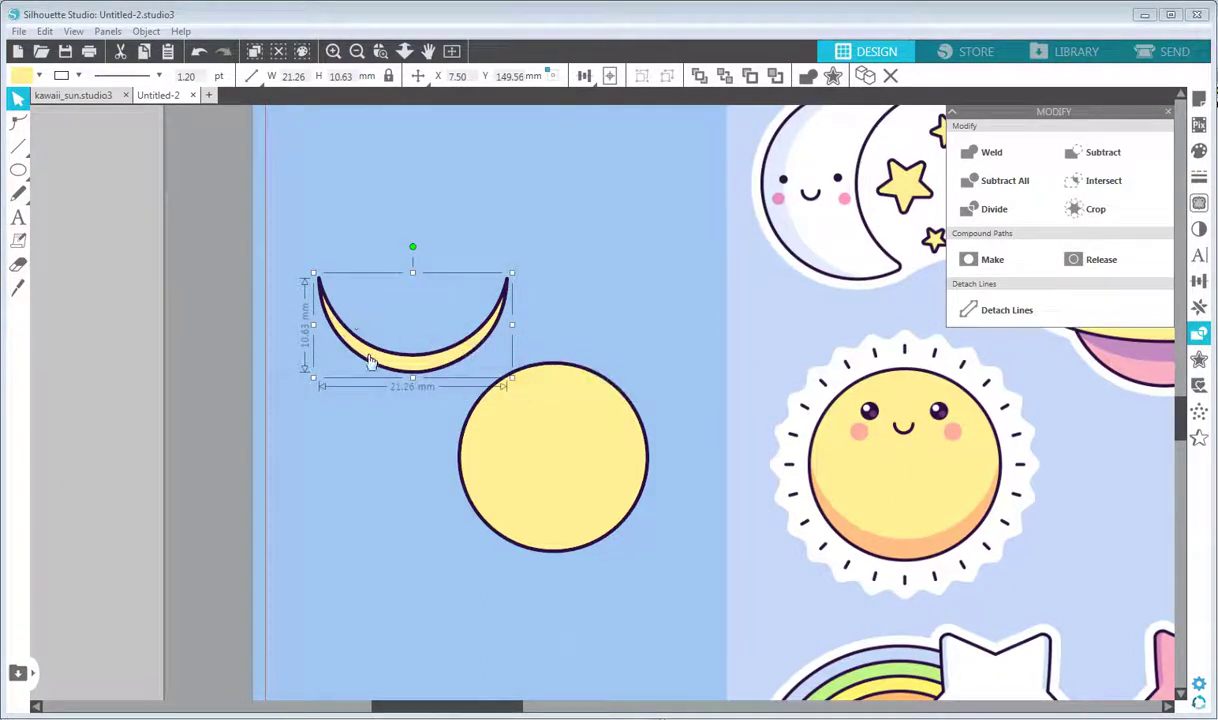
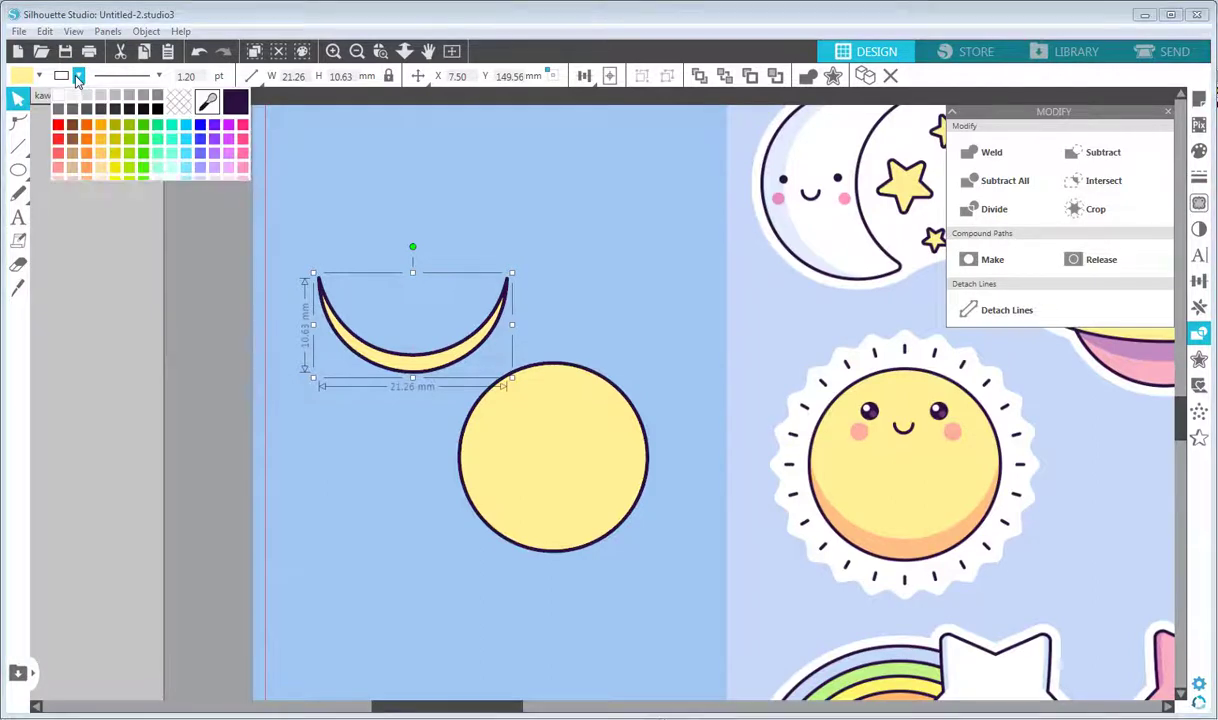
- Make the crescent's outline transparent and fill it with the orange sampled from the shading on the sun sticker's lower edge
click(178, 104)
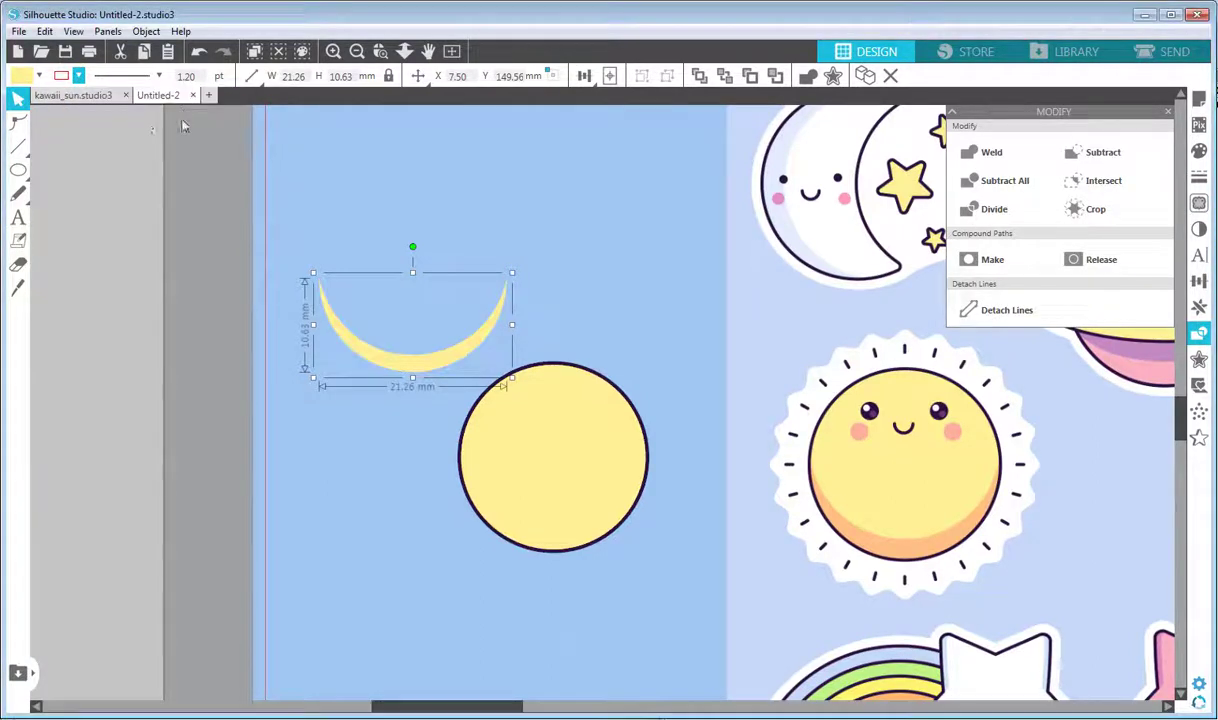
click(39, 76)
click(40, 77)
click(166, 101)
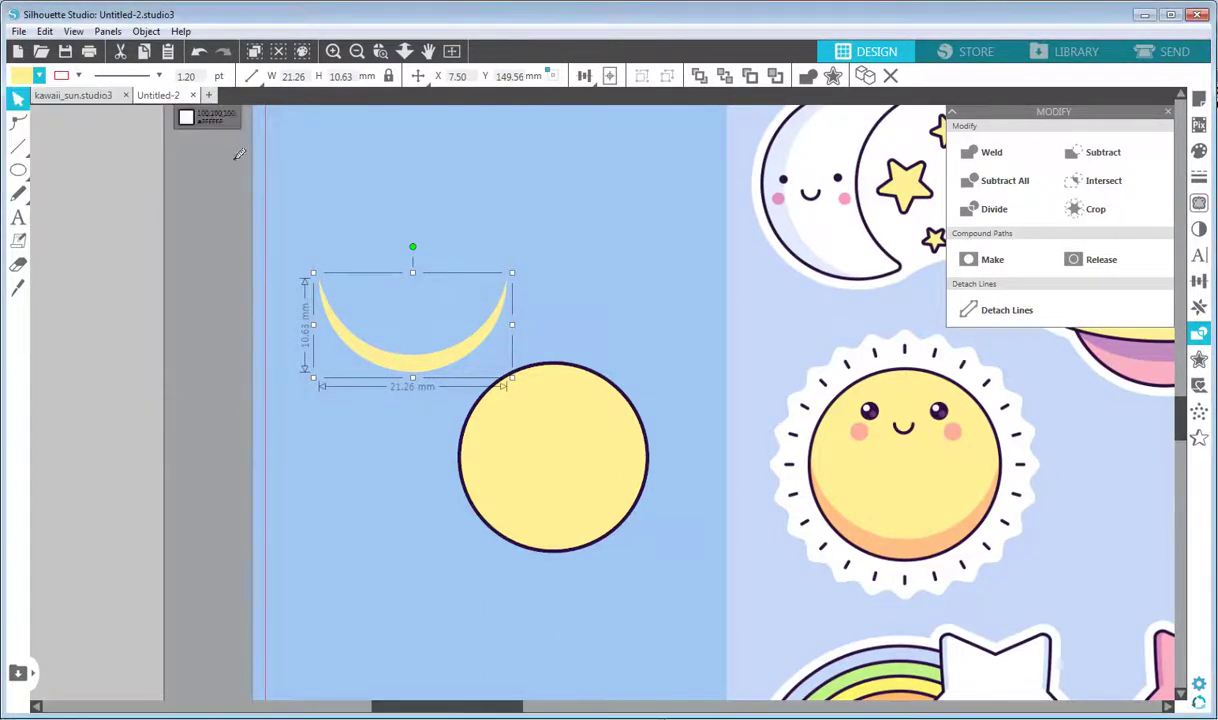
click(896, 541)
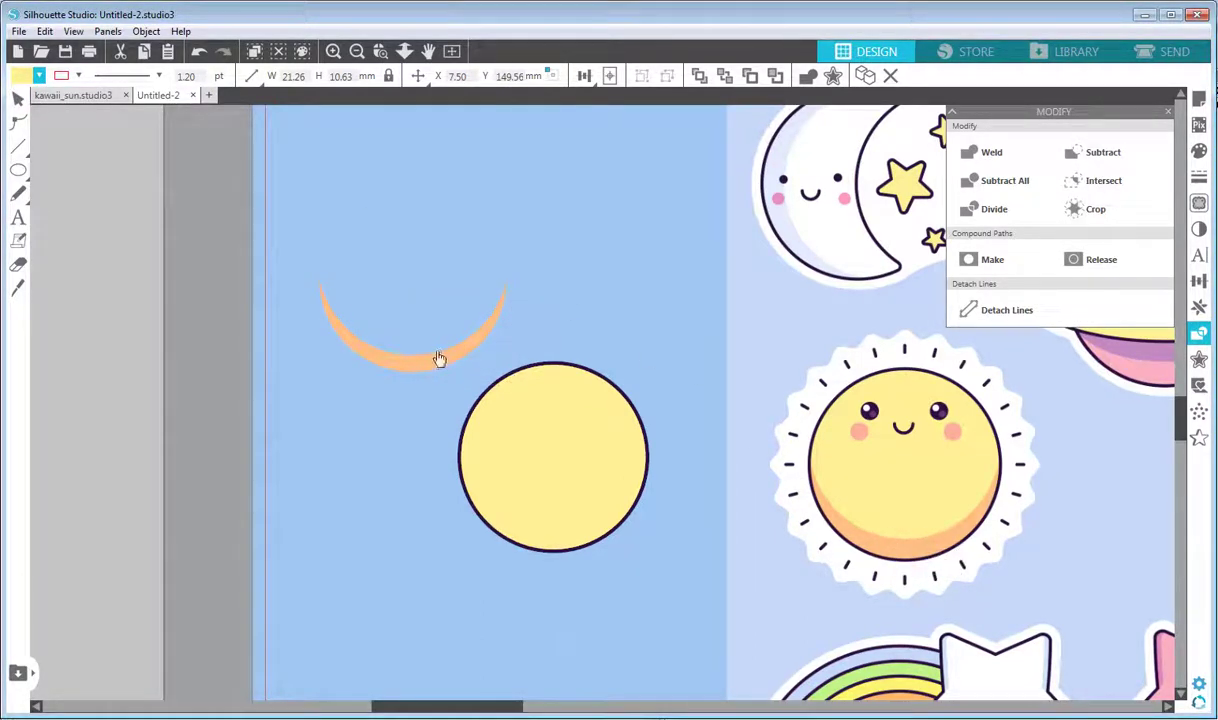
- Move the orange crescent onto the remaining yellow circle, fitting it along the circle's lower edge as shading
drag(438, 356, 578, 539)
key(Escape)
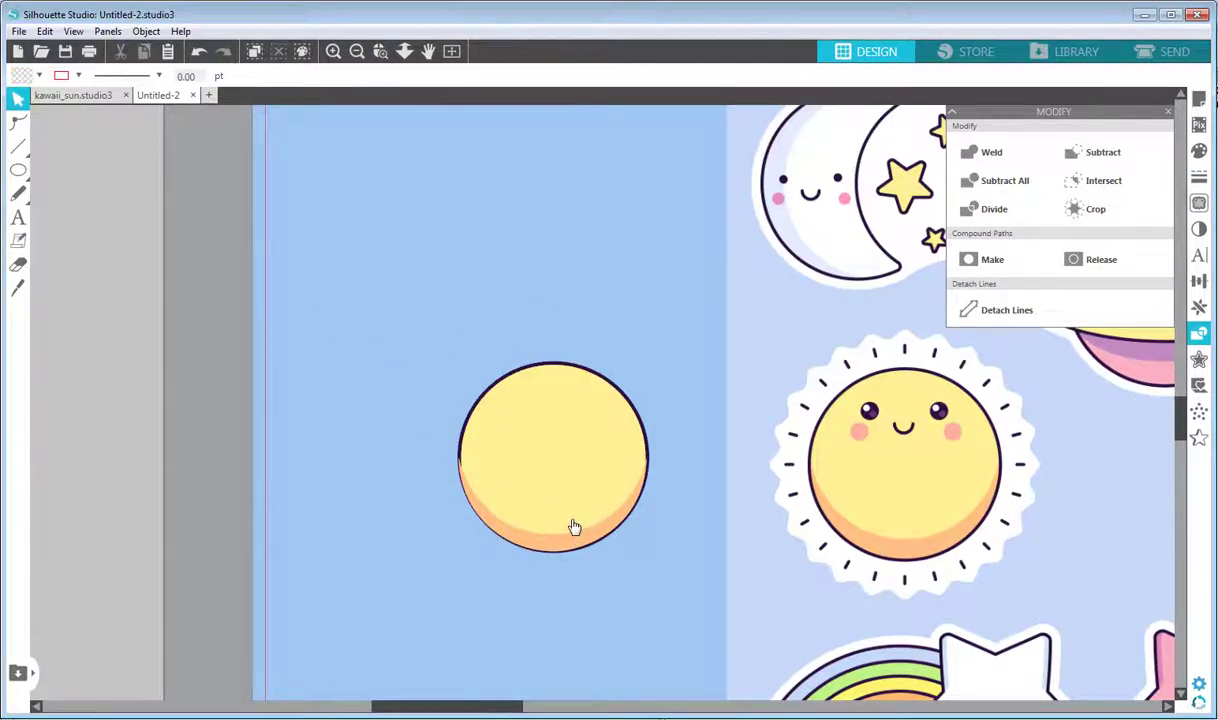
click(489, 460)
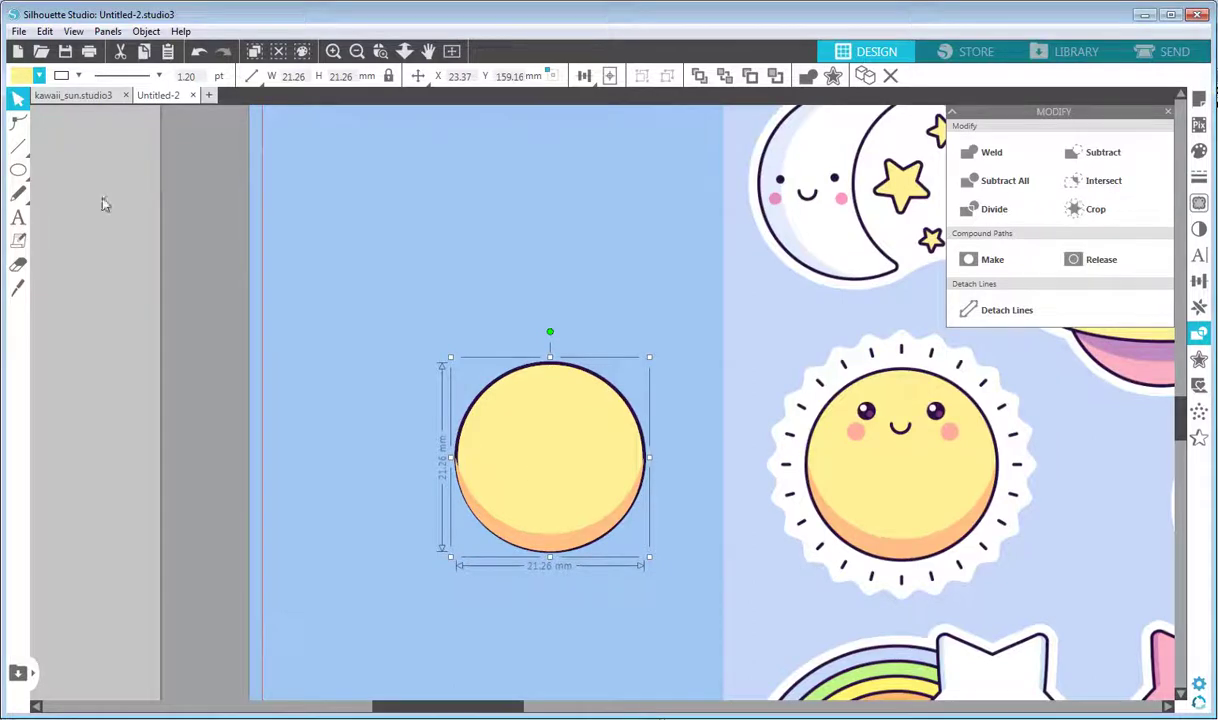
- Draw a test circle about 15 mm across above the yellow circle and set its outline thickness to 20 pt
click(18, 169)
drag(340, 203, 478, 343)
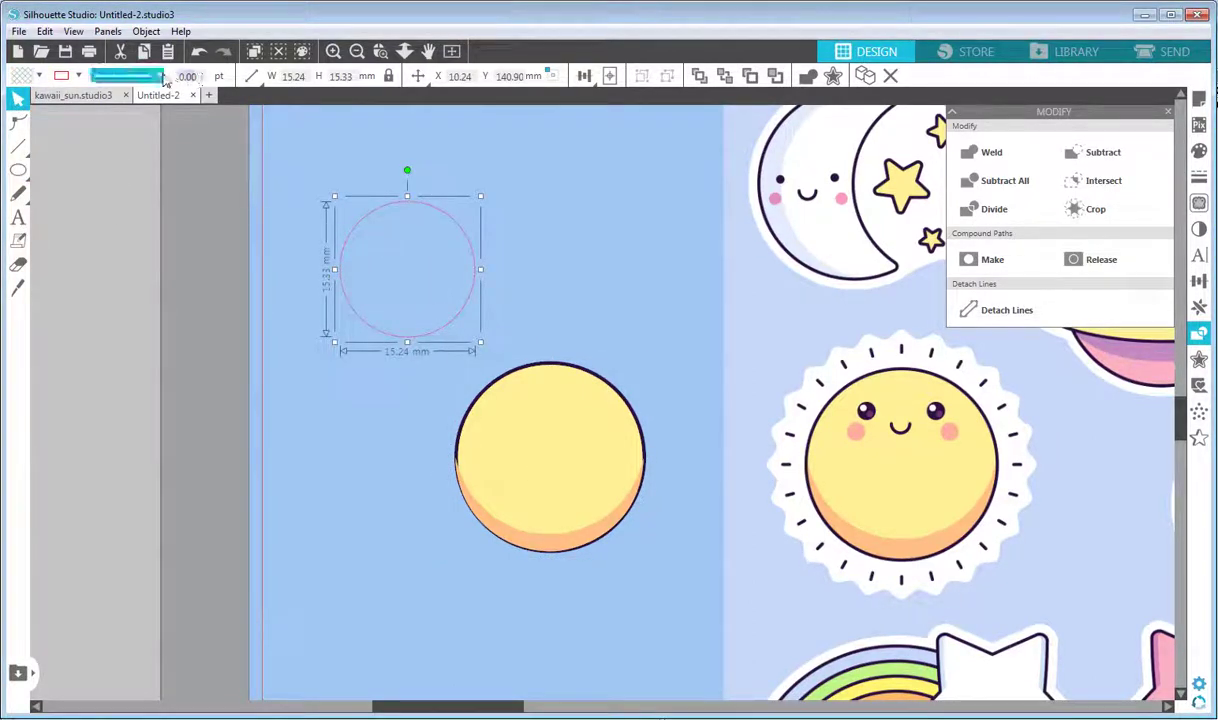
text(20)
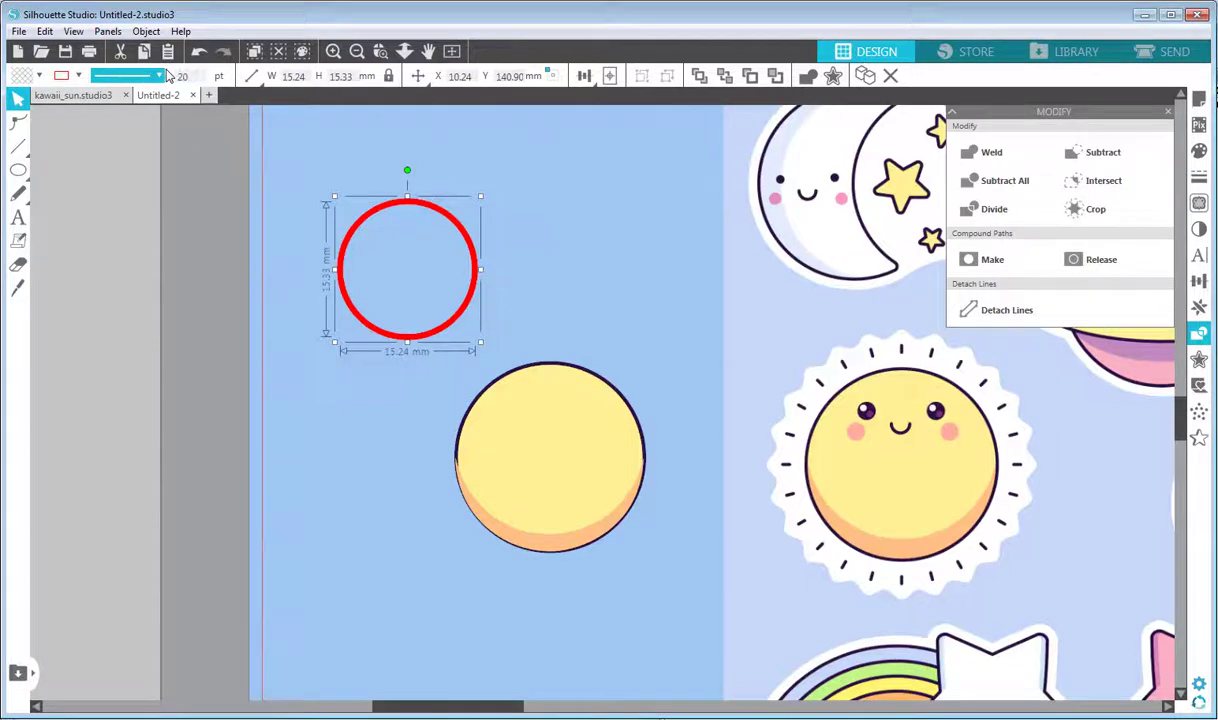
key(Return)
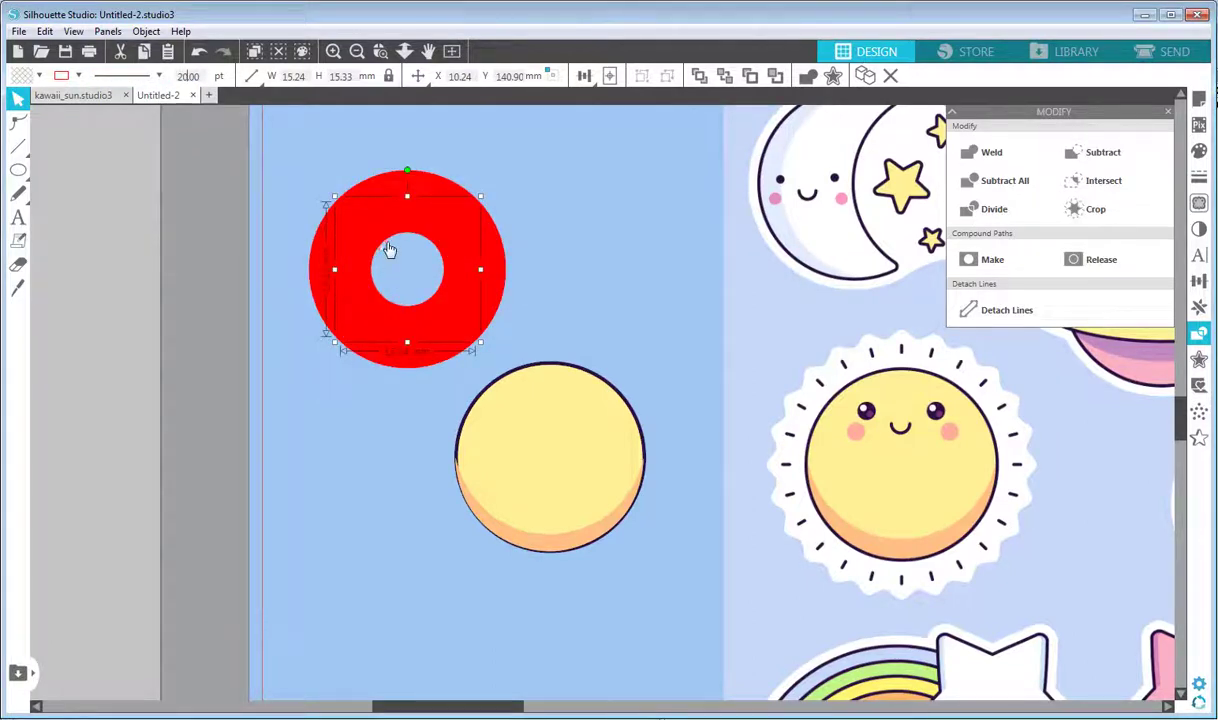
- Try a 100 pt outline on the test circle and delete that circle
drag(317, 175, 393, 272)
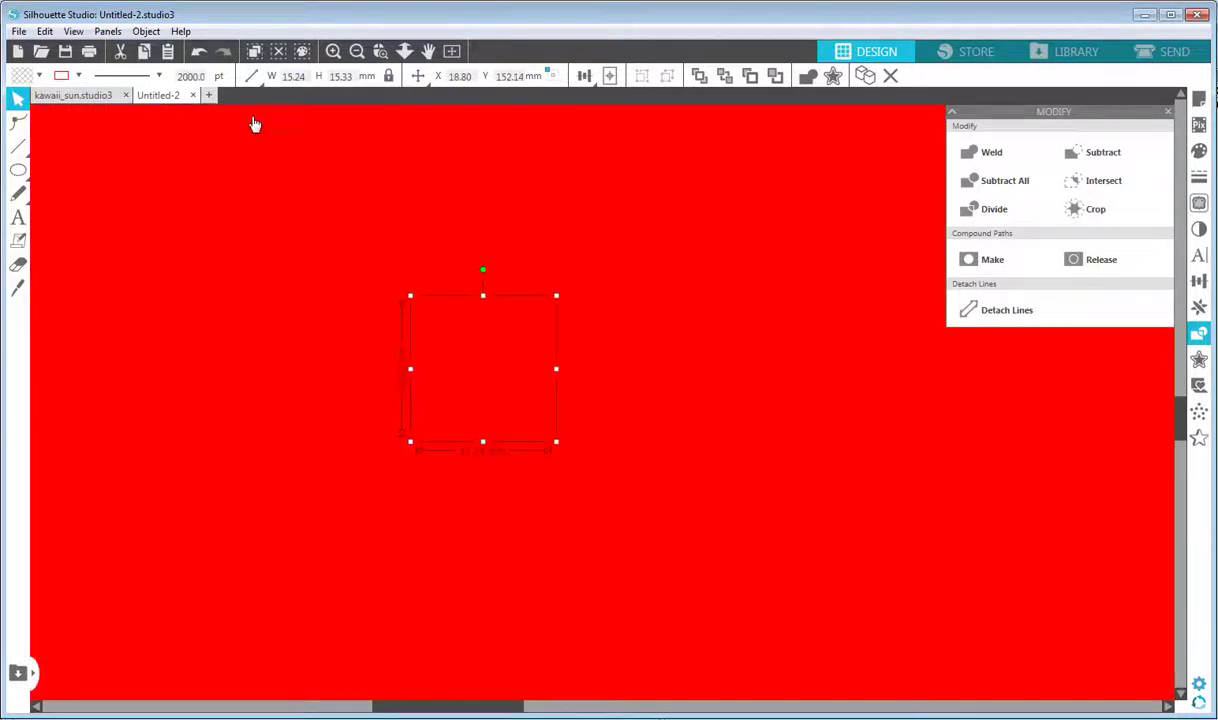
double_click(192, 77)
drag(203, 77, 160, 76)
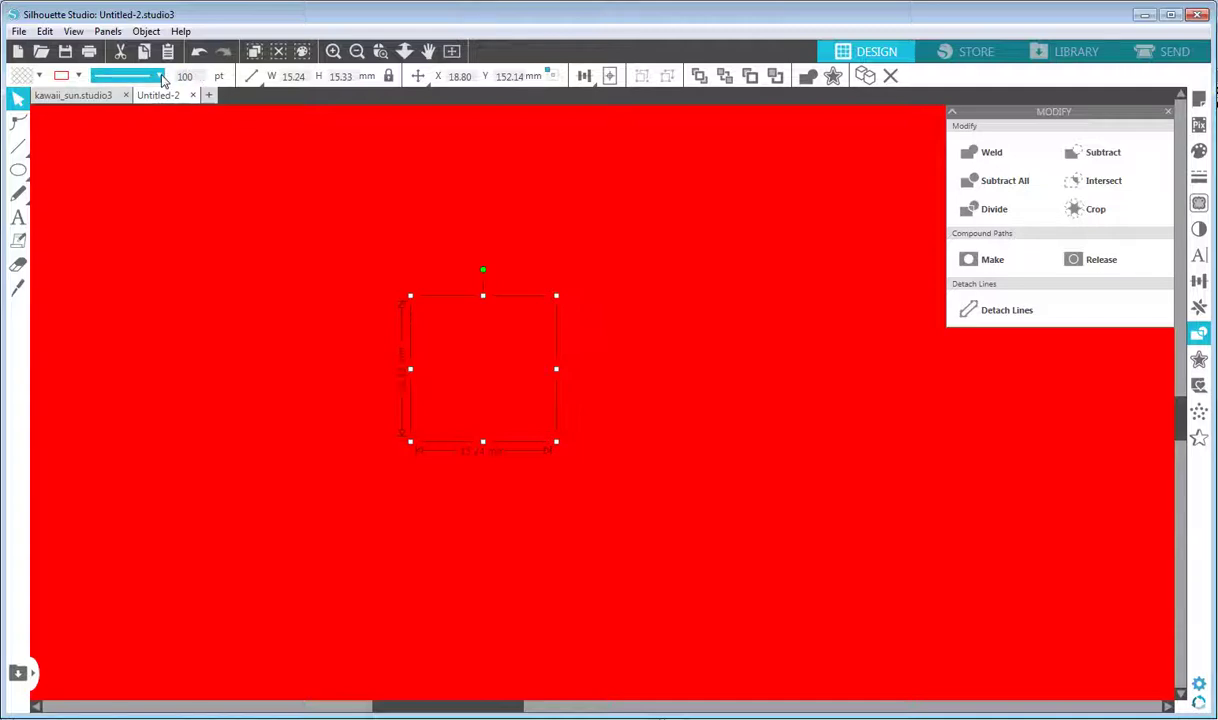
key(Return)
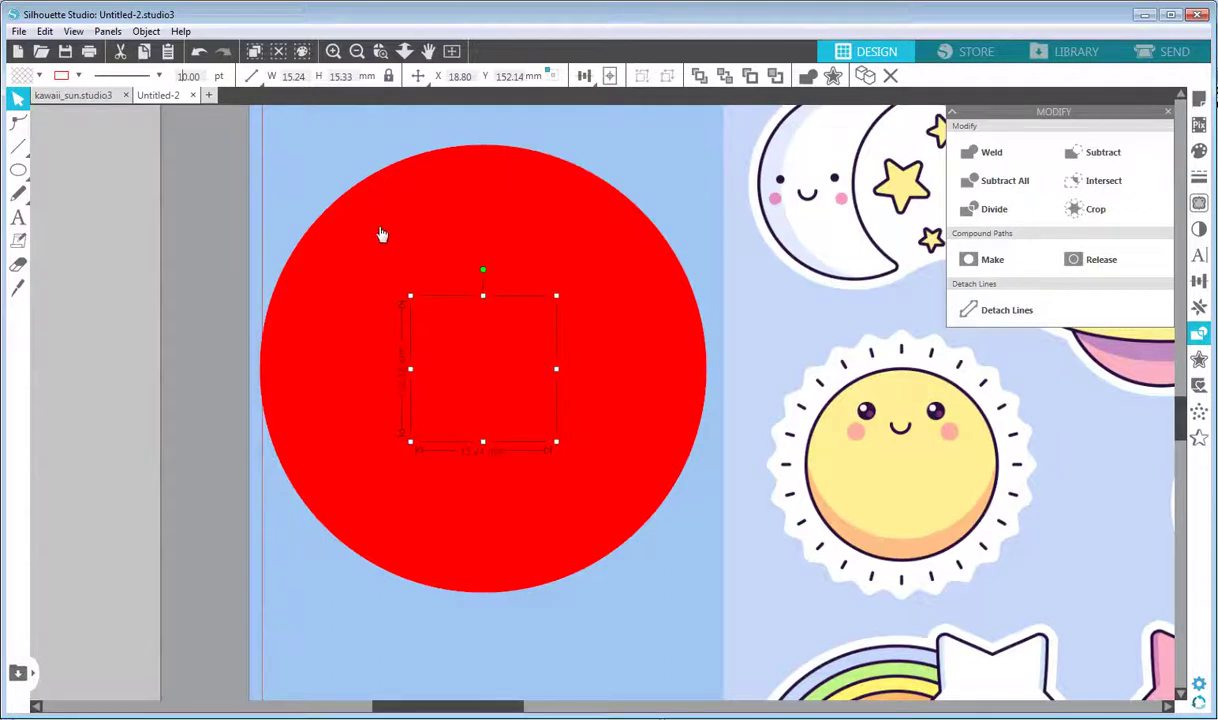
key(ctrl+z)
click(449, 299)
key(Delete)
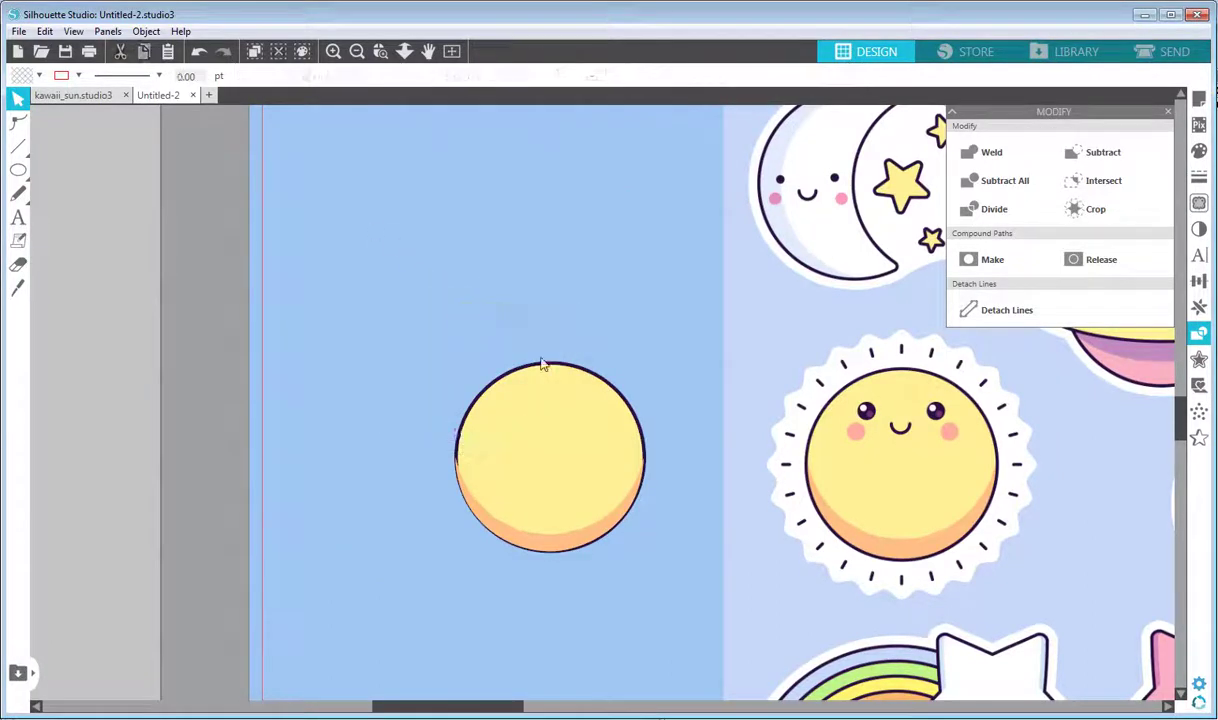
- Position the yellow circle's outline behind its fill and set the outline thickness to 2.40 pt
click(555, 383)
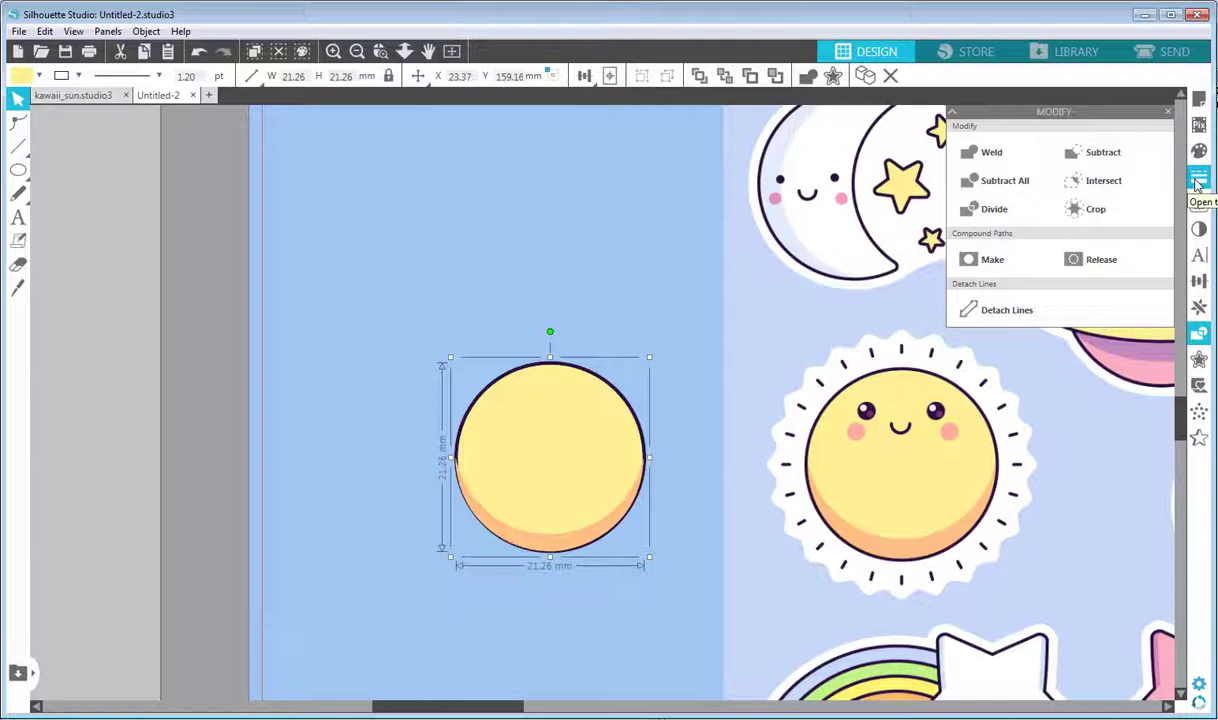
click(1198, 181)
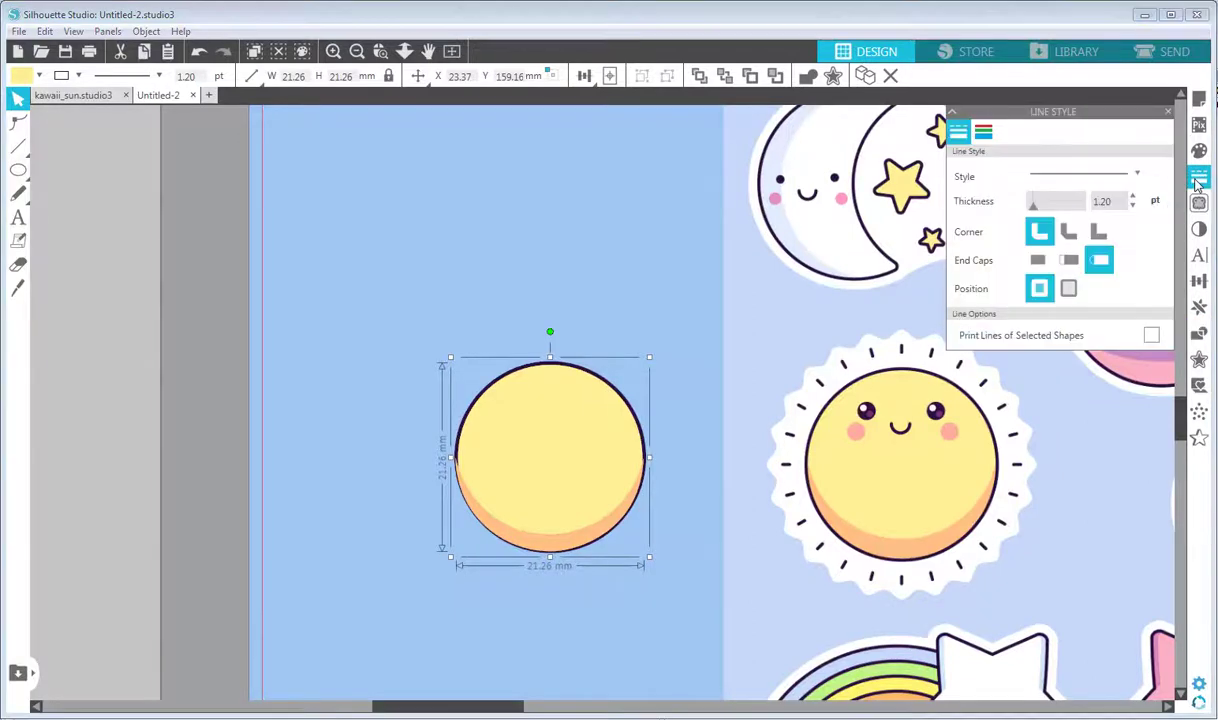
click(1068, 291)
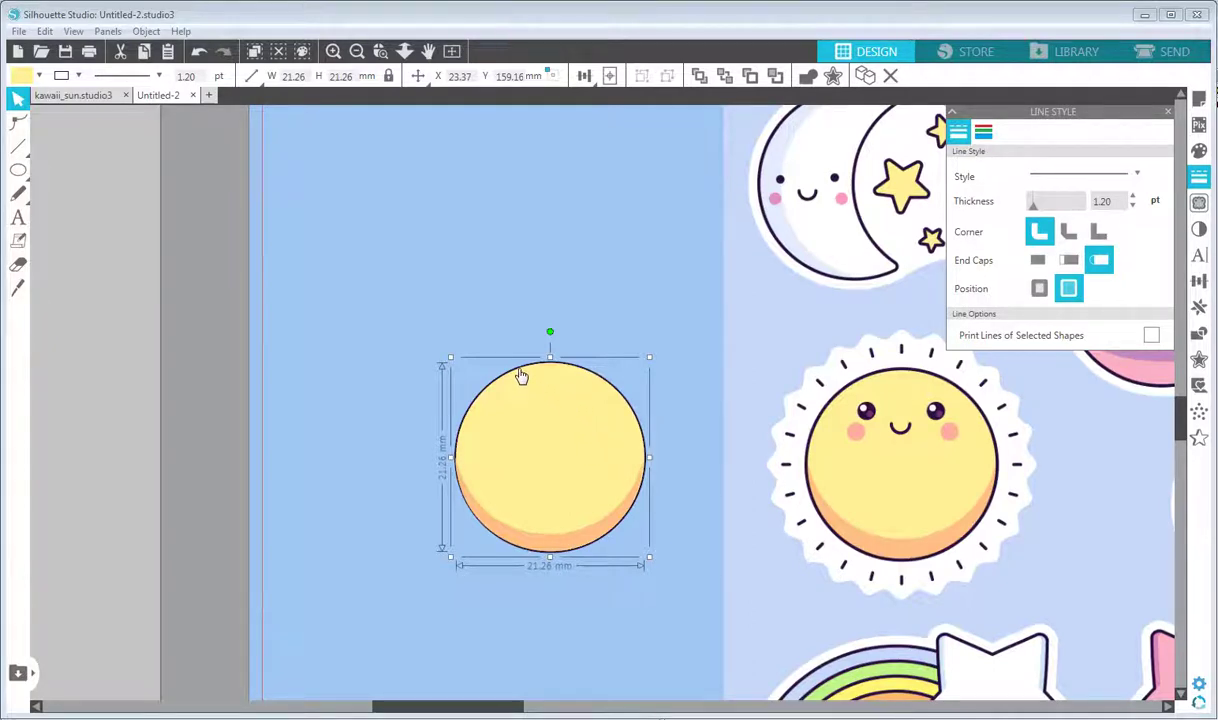
click(177, 77)
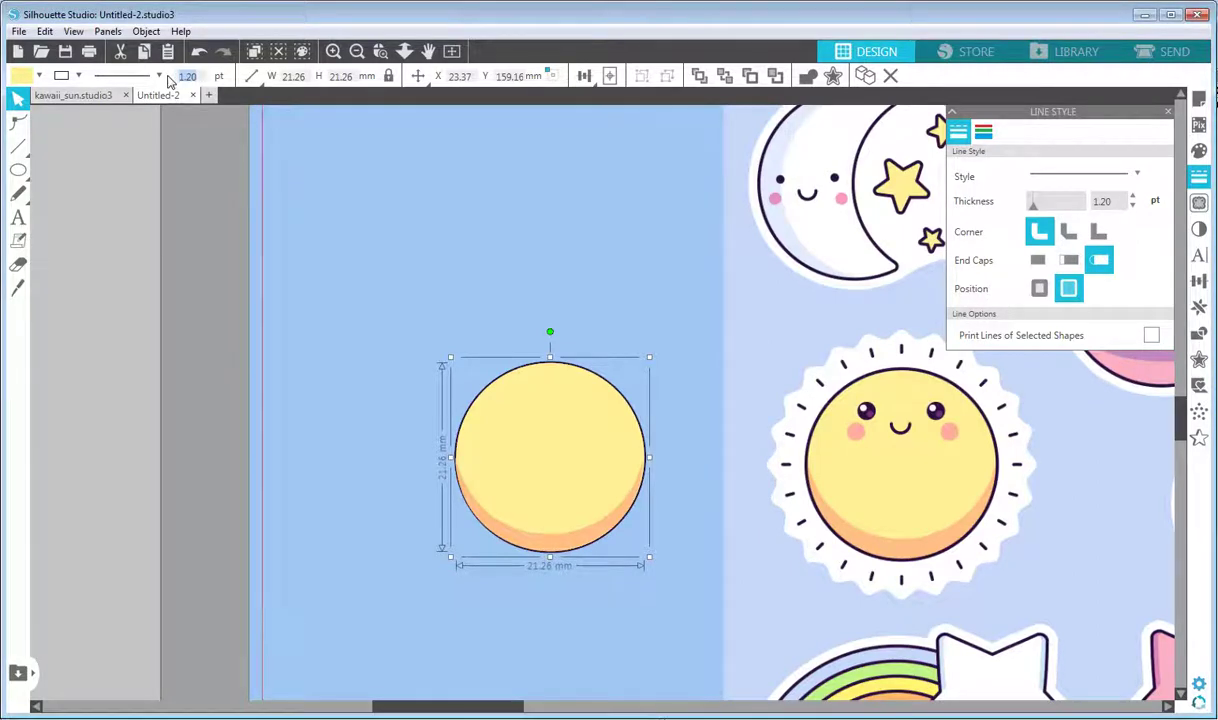
text(2.4)
key(Return)
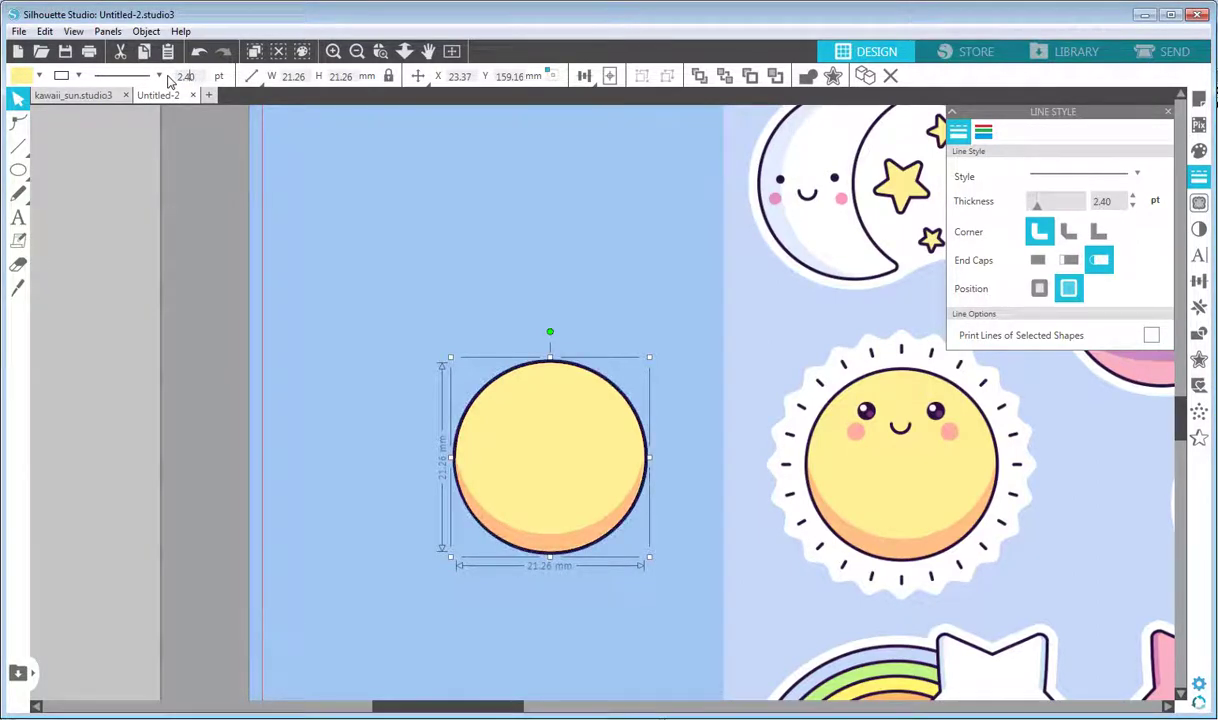
click(575, 543)
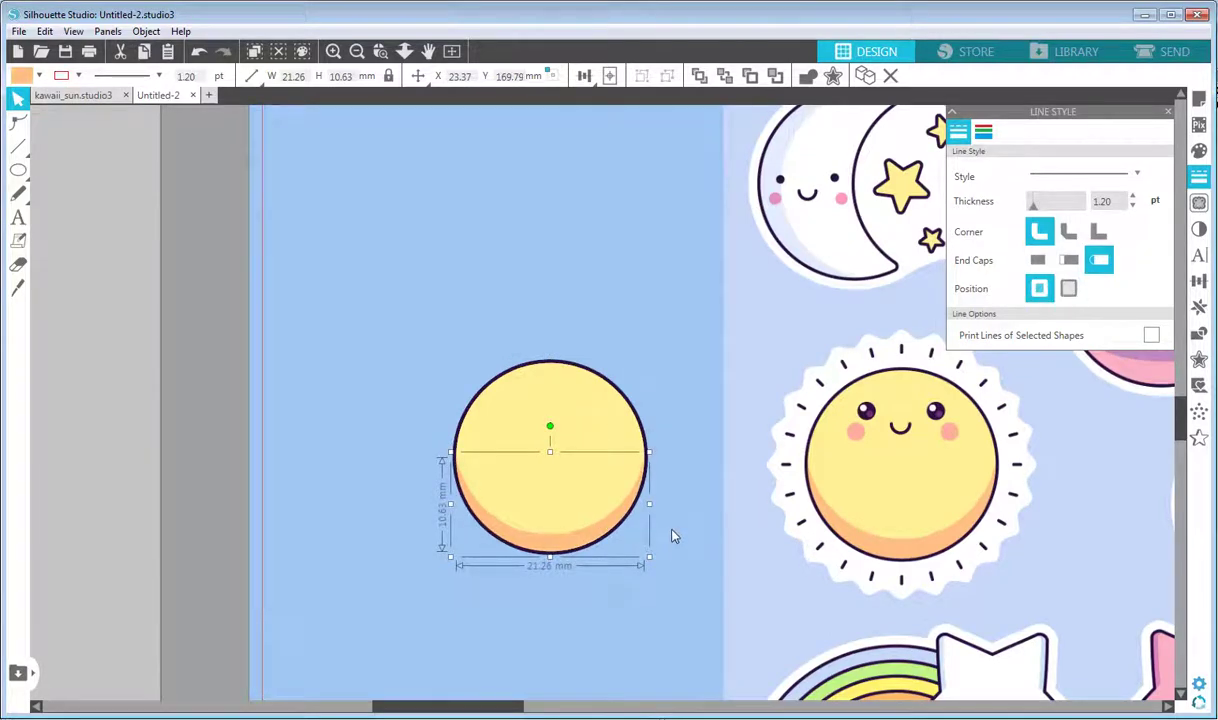
click(681, 418)
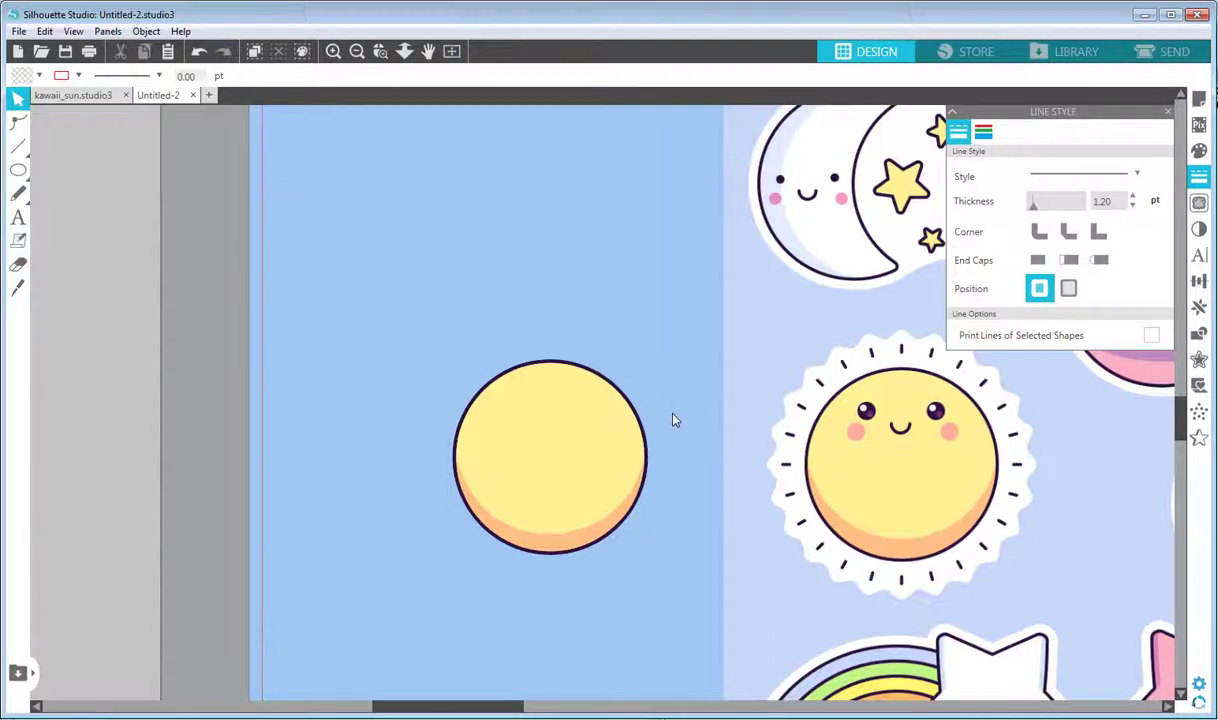
key(space)
drag(716, 426, 708, 410)
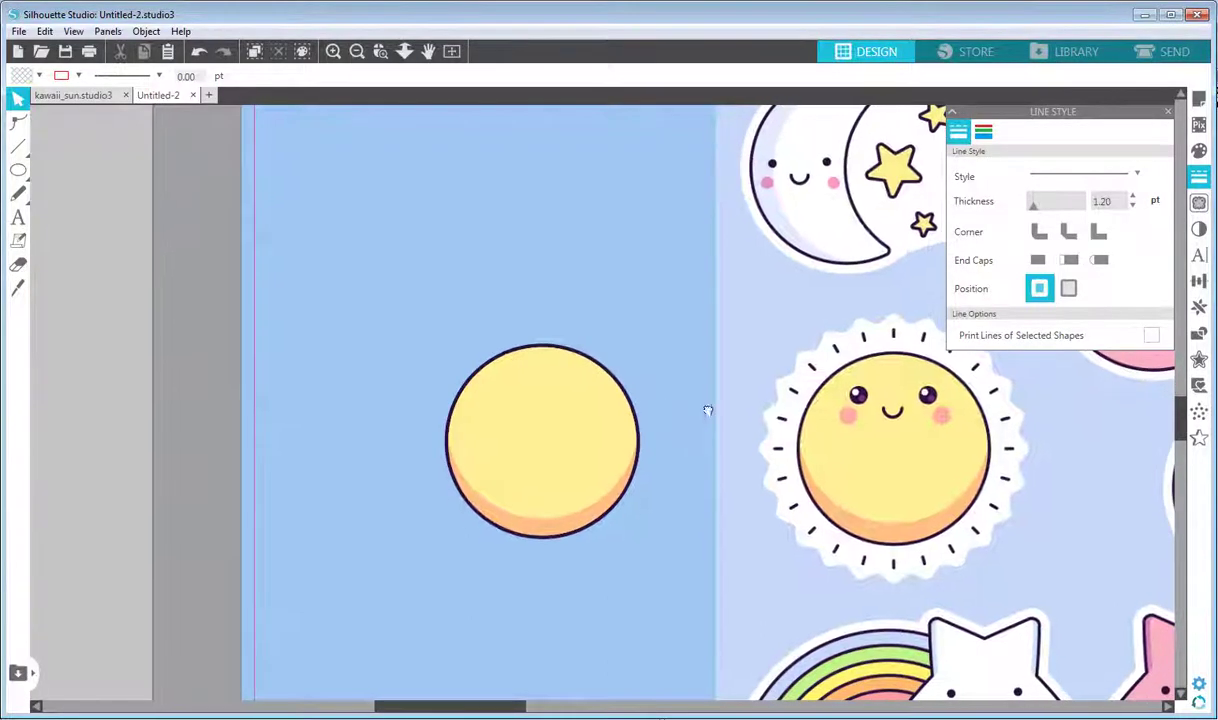
- Draw a circle about 2.23 mm across for the eye and place it in the empty area beside the yellow circle's upper-right edge
key(space)
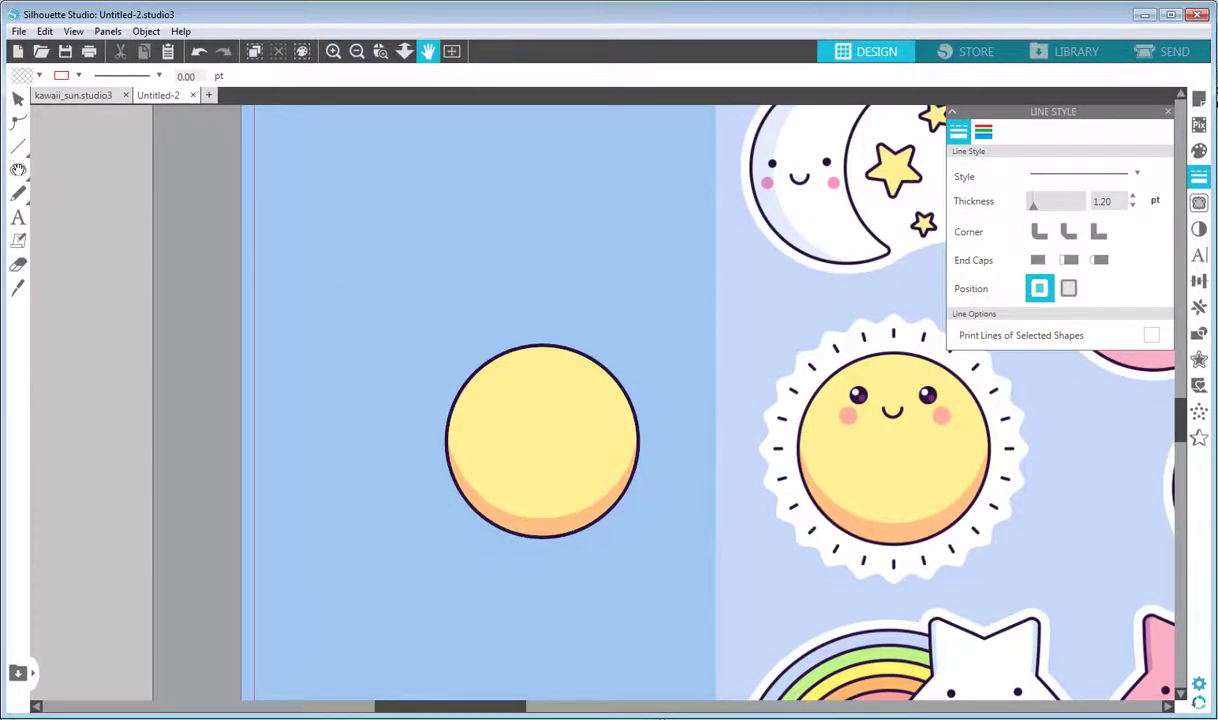
mouse_move(18, 169)
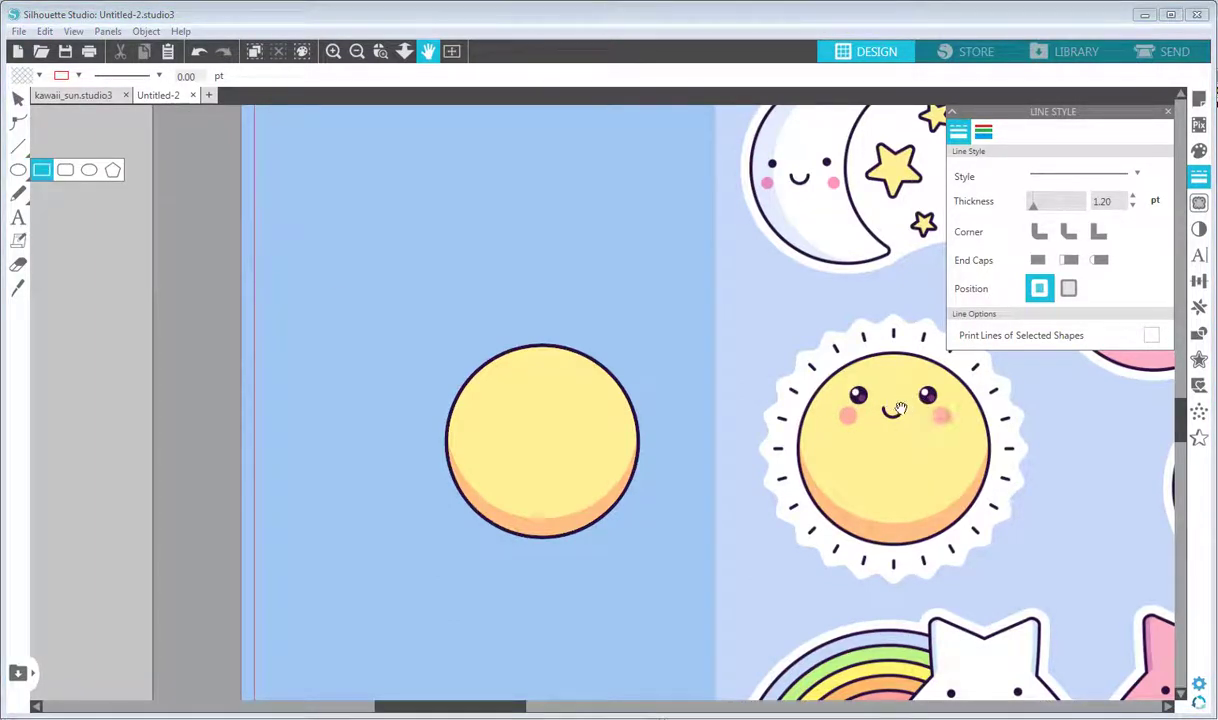
click(88, 171)
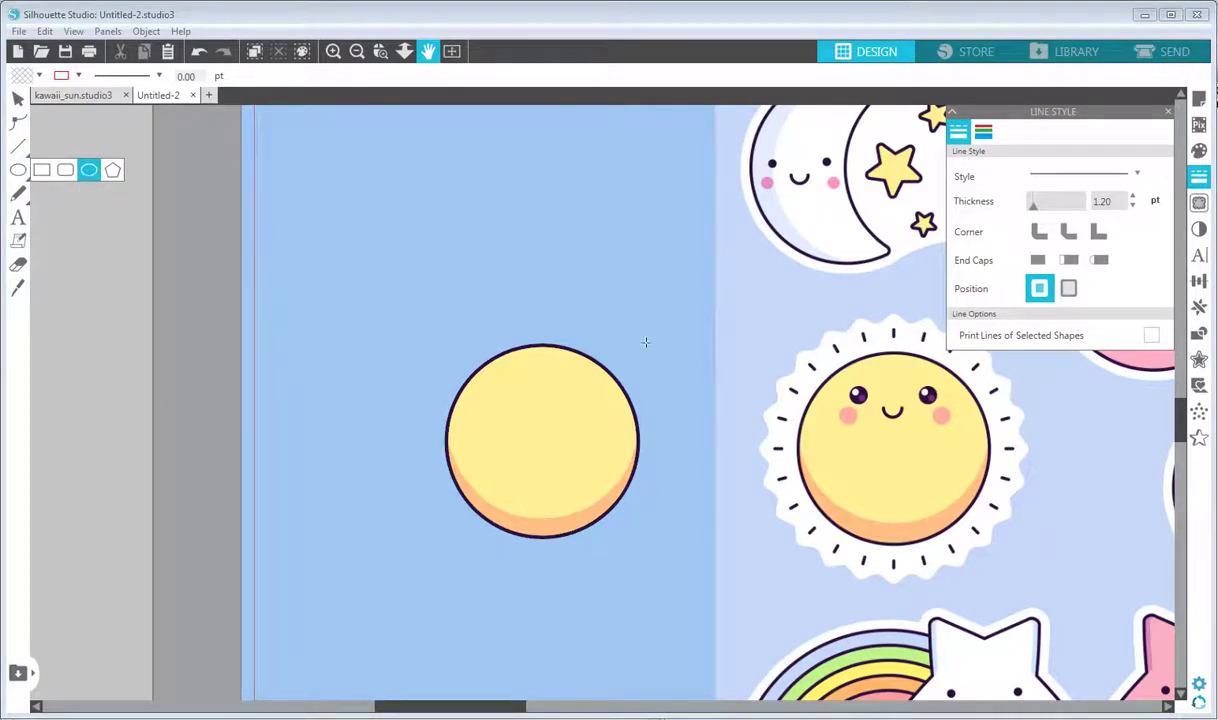
drag(631, 331, 648, 346)
key(Escape)
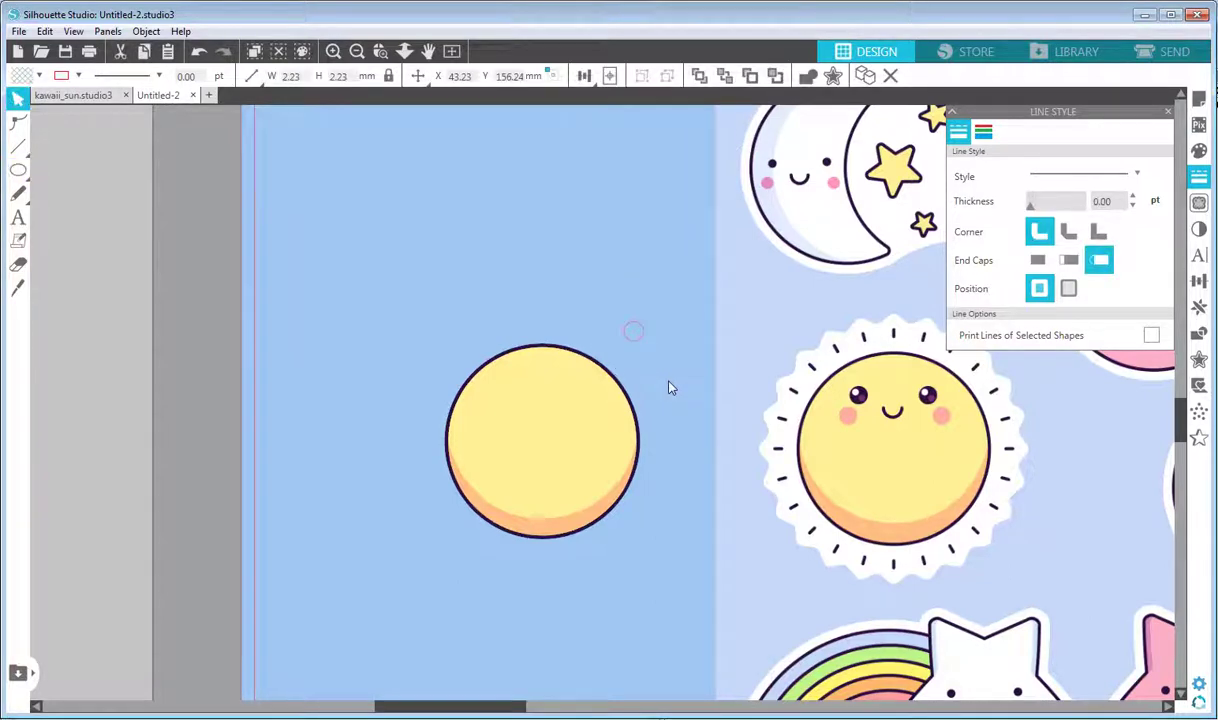
click(670, 383)
drag(773, 392, 683, 378)
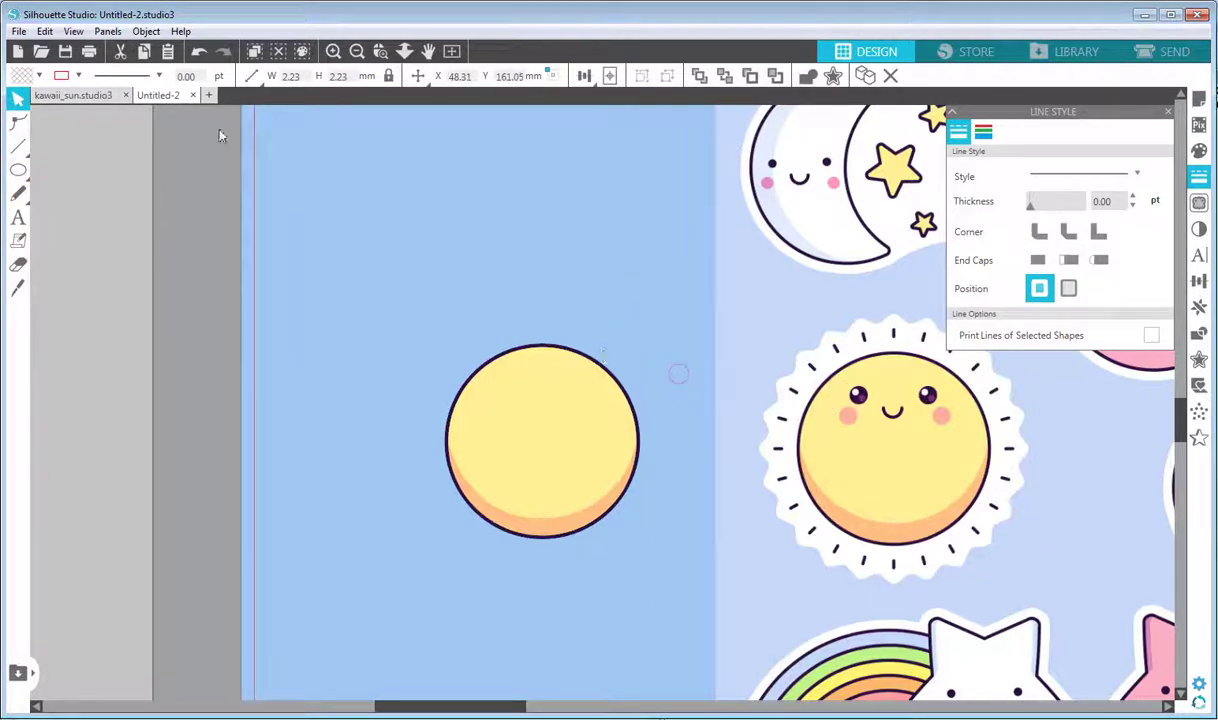
click(279, 54)
- Draw a highlight circle about 0.77 mm across inside the eye circle's upper-left area
click(331, 53)
click(331, 53)
click(428, 51)
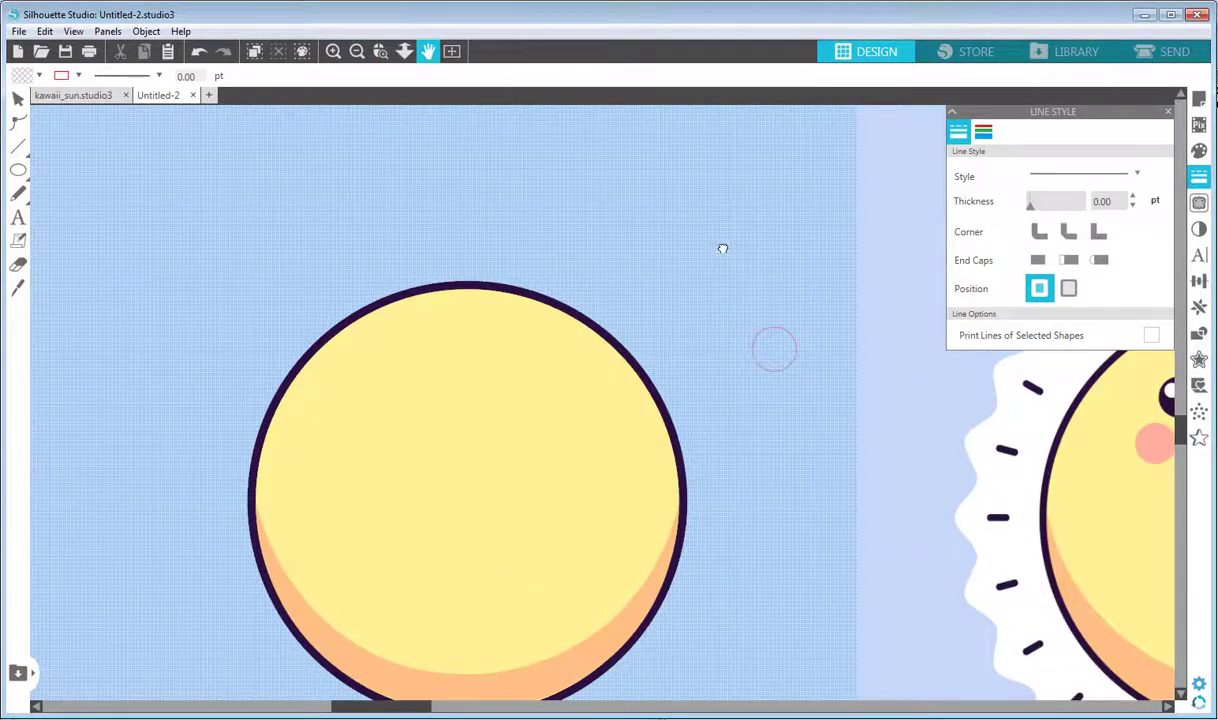
drag(721, 250, 349, 215)
click(335, 53)
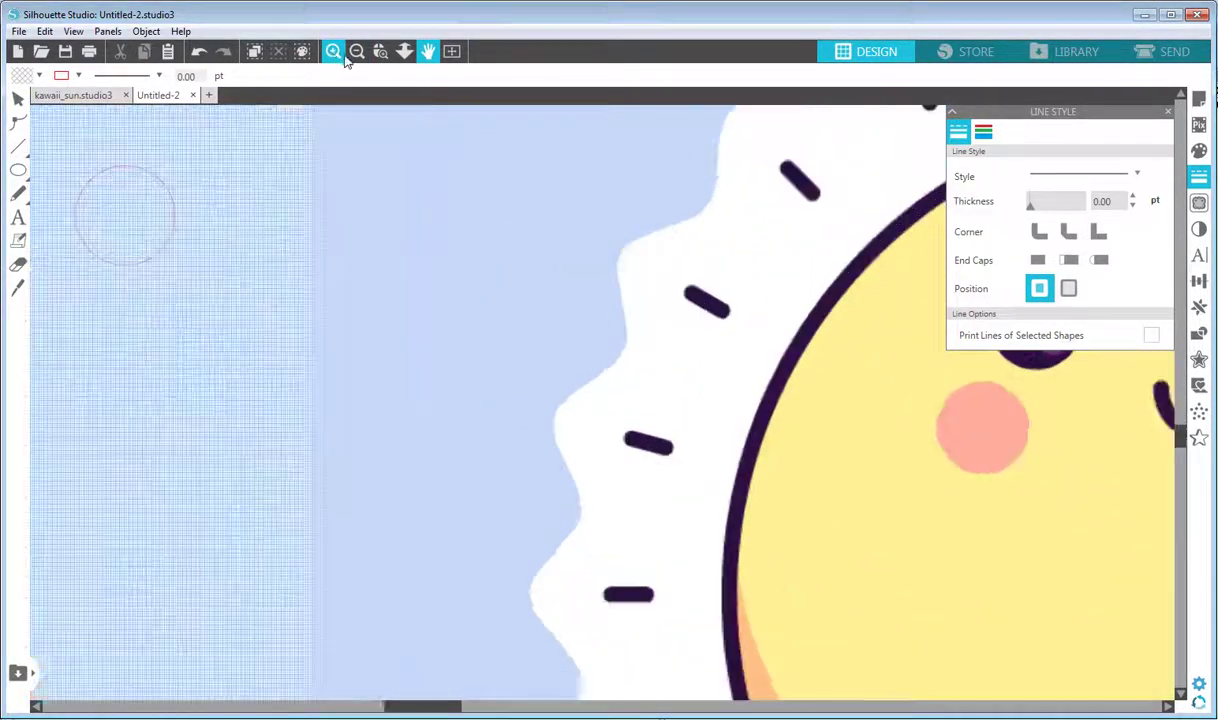
drag(275, 273, 541, 362)
click(18, 170)
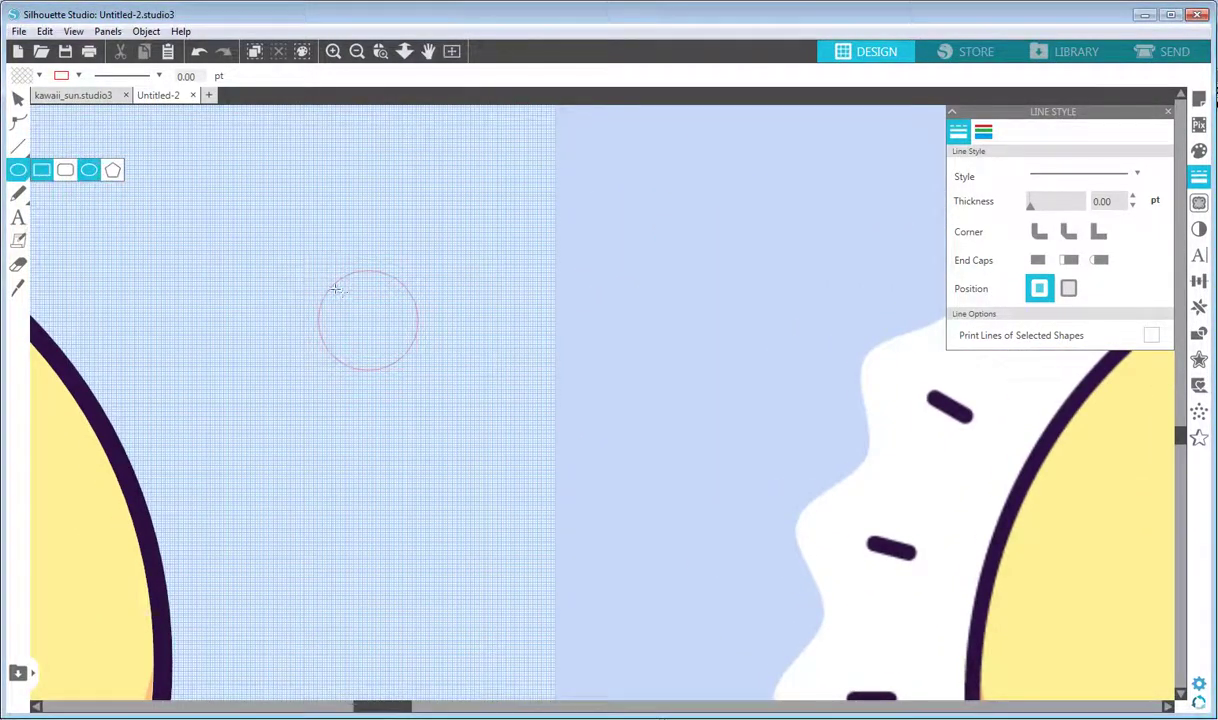
drag(330, 283, 376, 329)
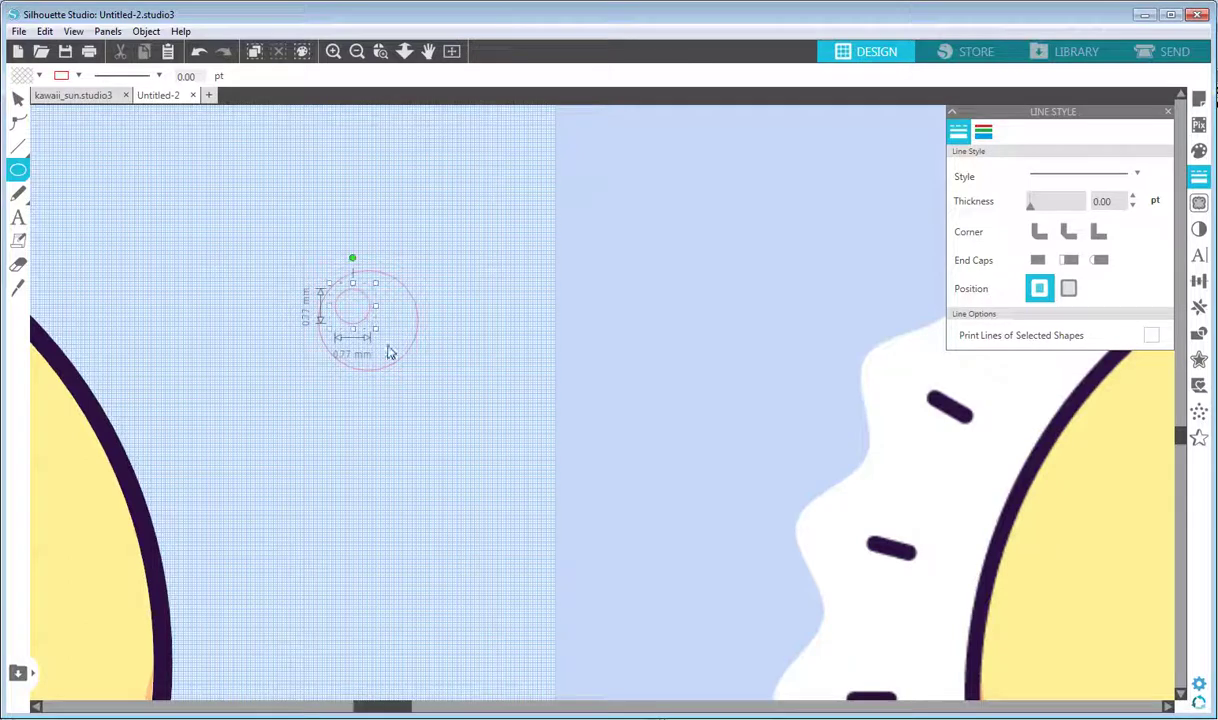
- Draw a second highlight circle about 0.68 mm across inside the eye circle's lower-right area and nudge it slightly right
click(18, 170)
drag(362, 318, 403, 358)
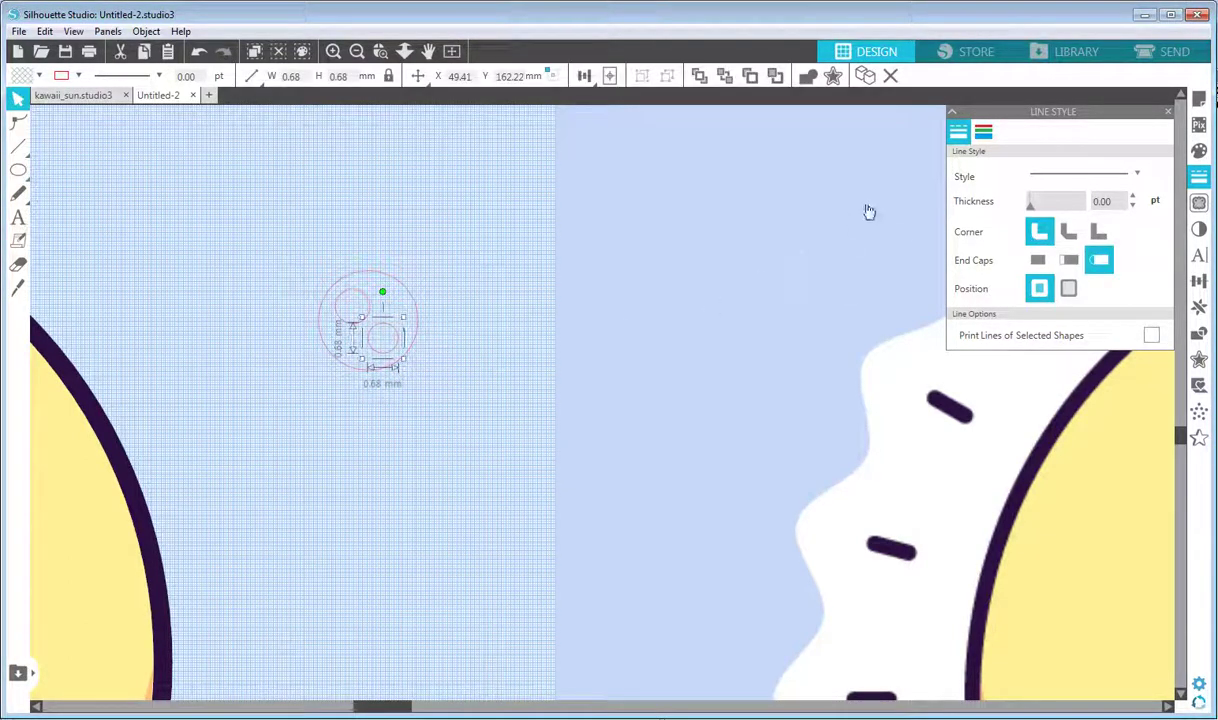
key(Right)
click(1167, 111)
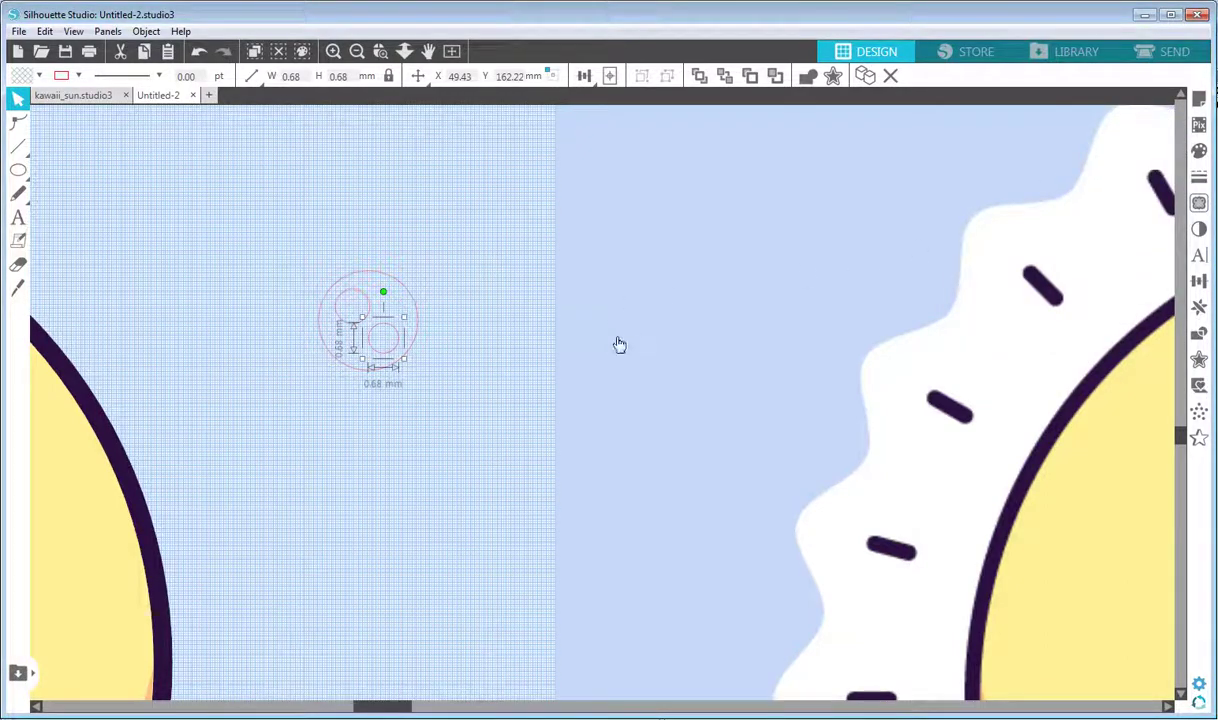
- Fill the large eye circle with the dark purple sampled from the reference sun's eye and inspect the fill's colour values
drag(662, 344, 438, 299)
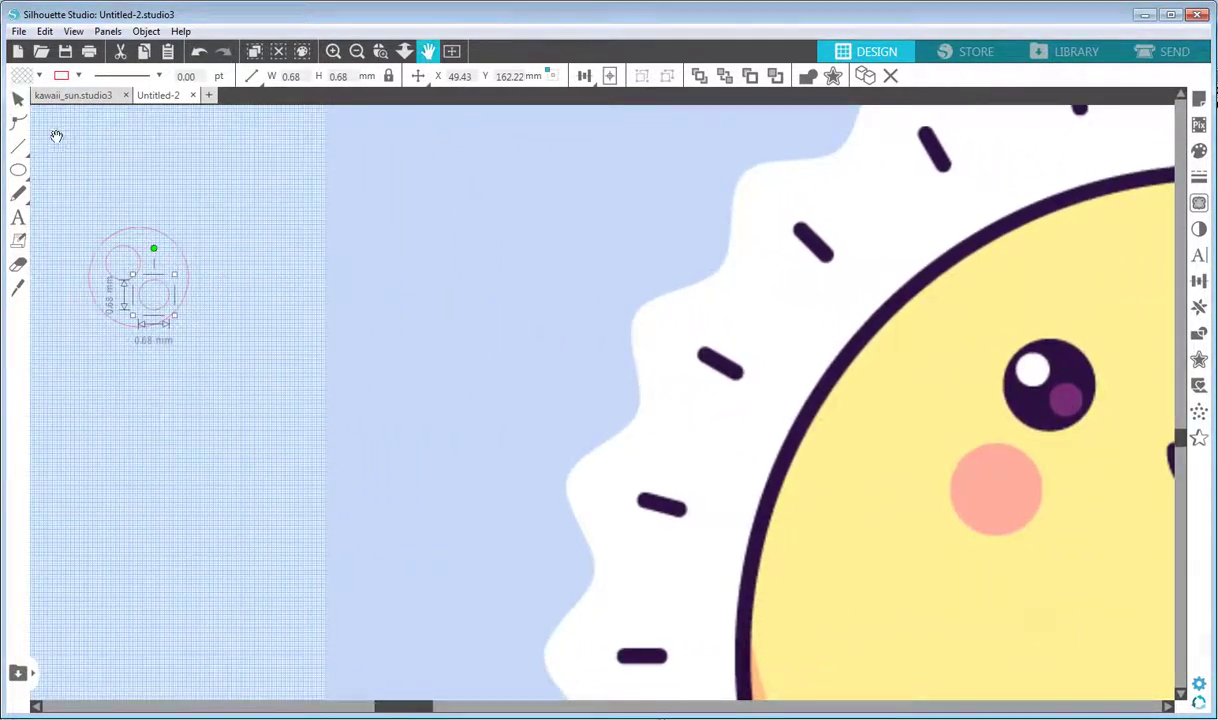
click(18, 99)
click(182, 245)
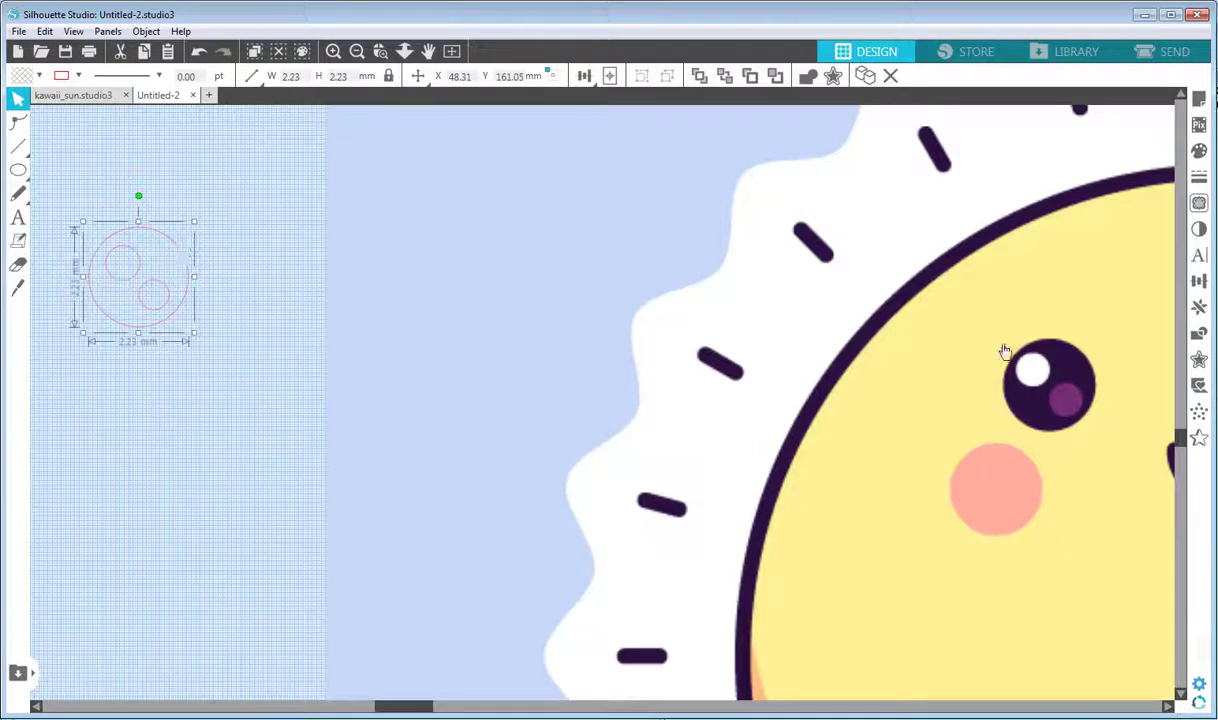
click(39, 75)
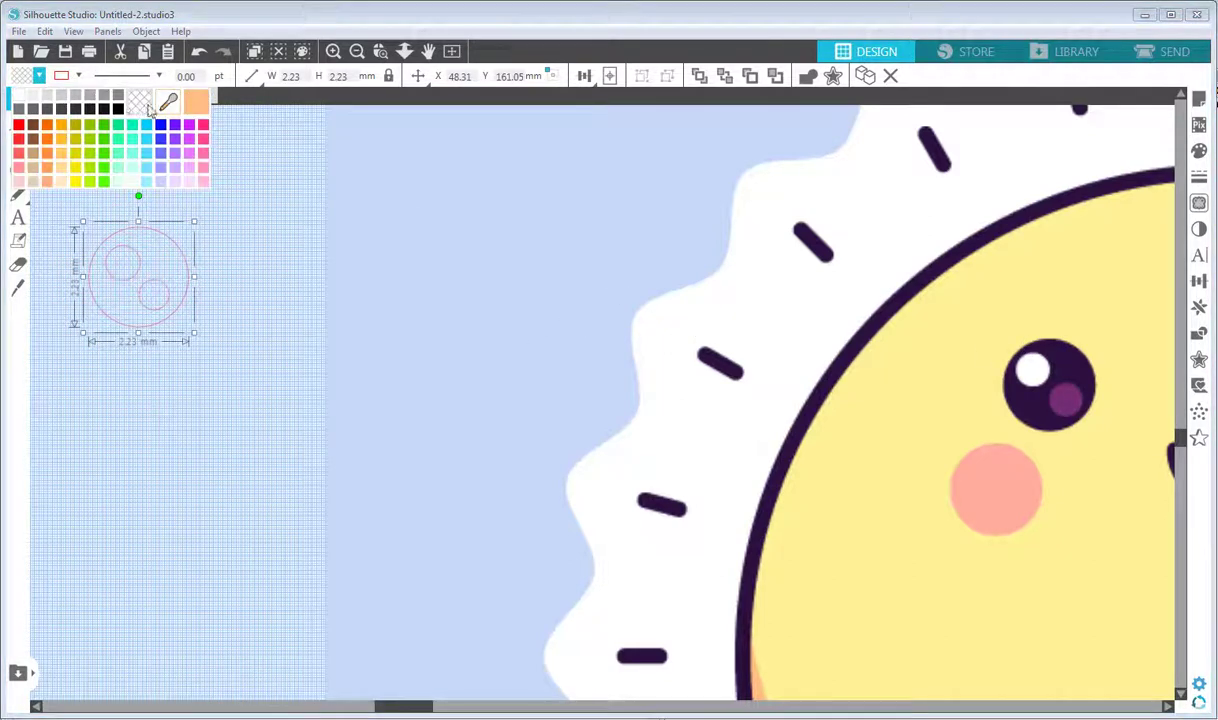
click(165, 100)
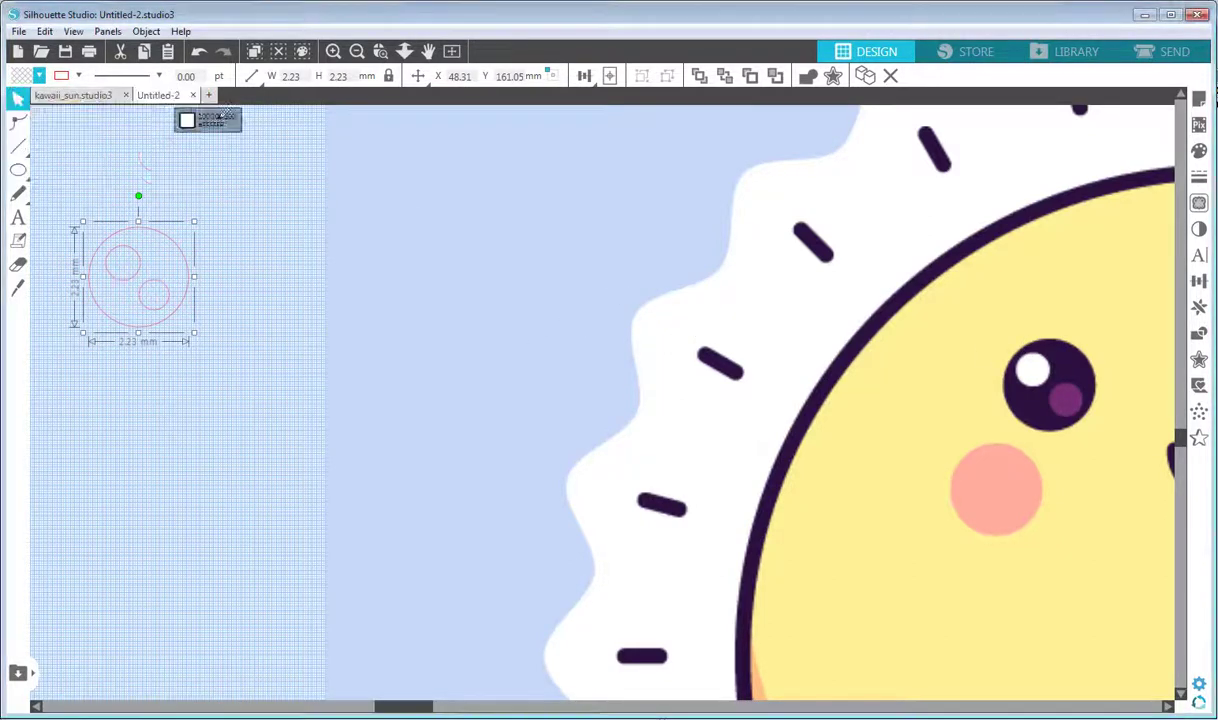
click(1081, 368)
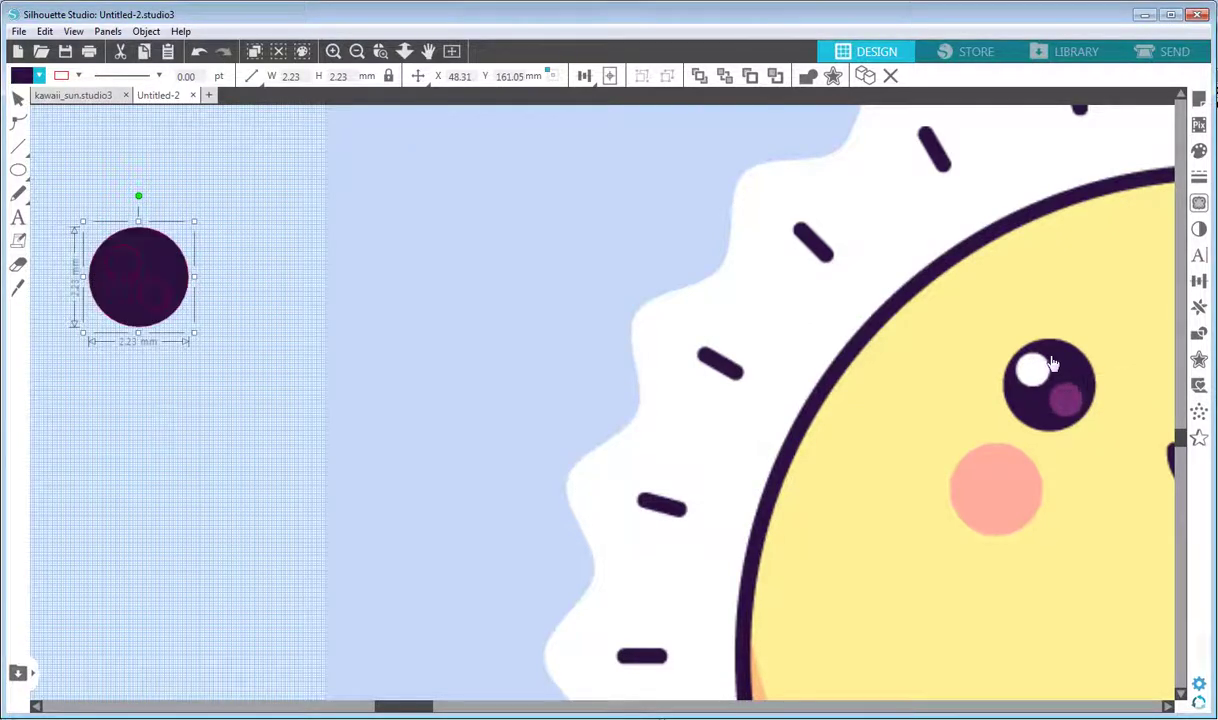
click(1201, 153)
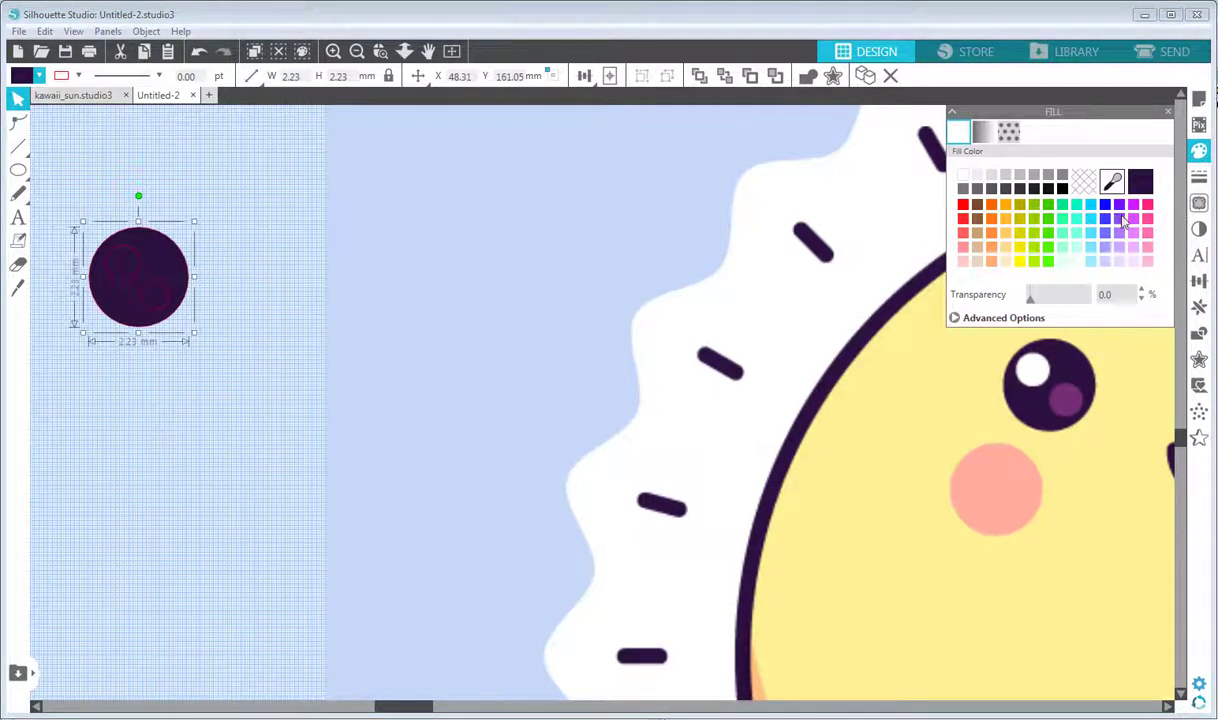
click(955, 319)
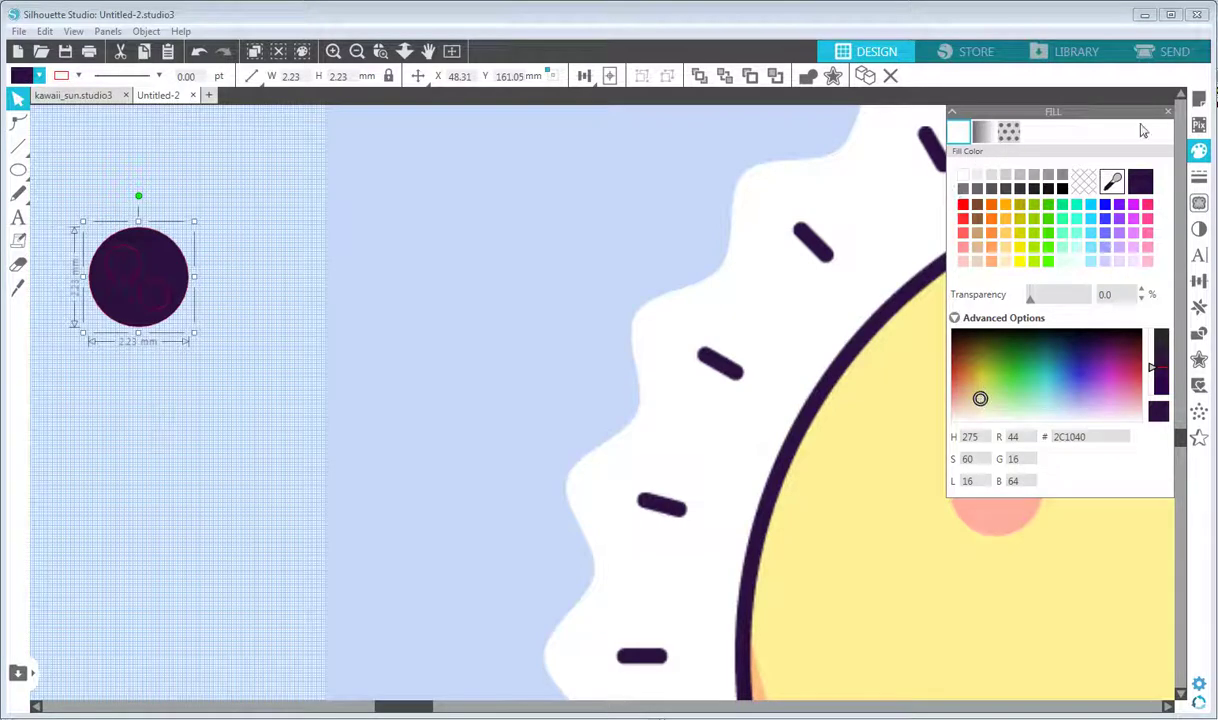
click(1168, 113)
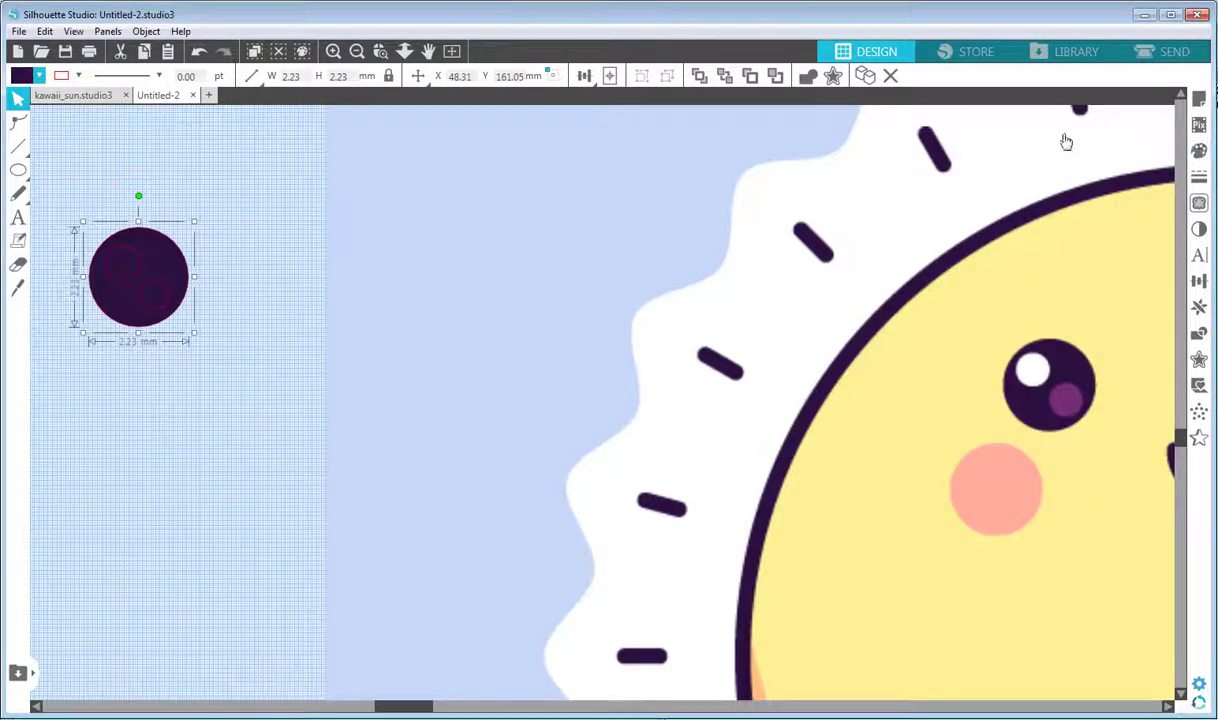
- Fill the upper-left highlight circle with white and the lower-right one with lighter purple, both sampled from the reference eye
click(135, 258)
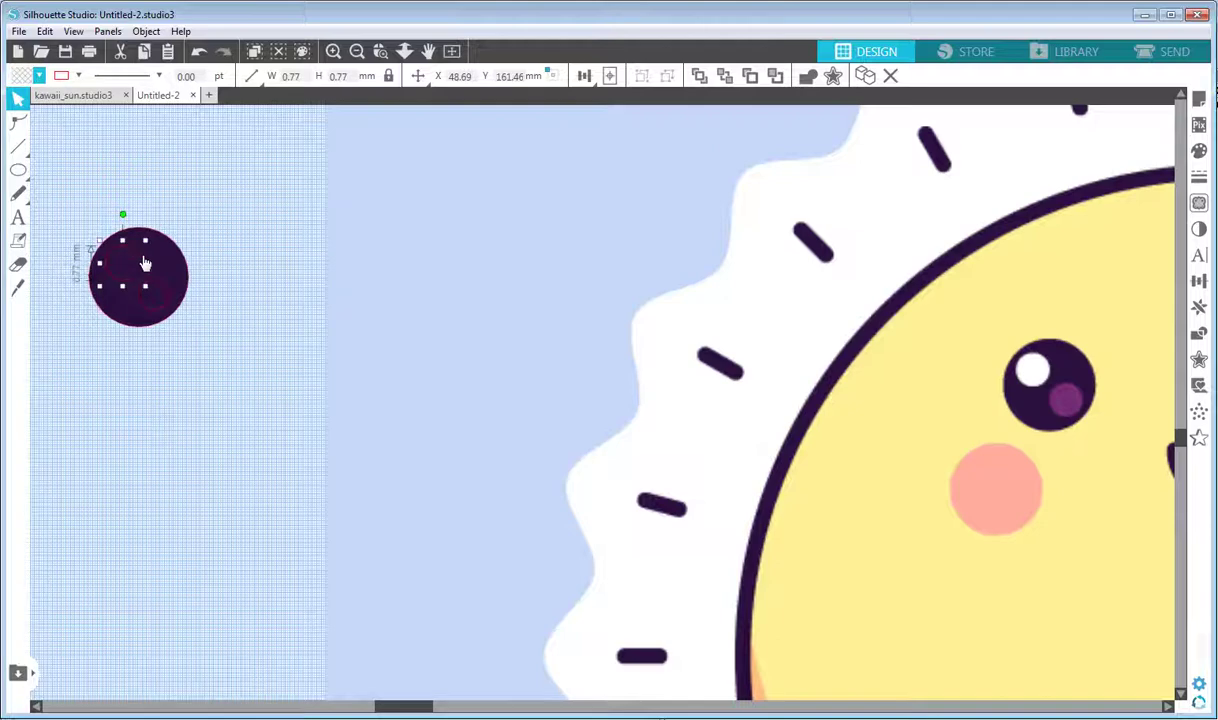
click(39, 75)
click(166, 102)
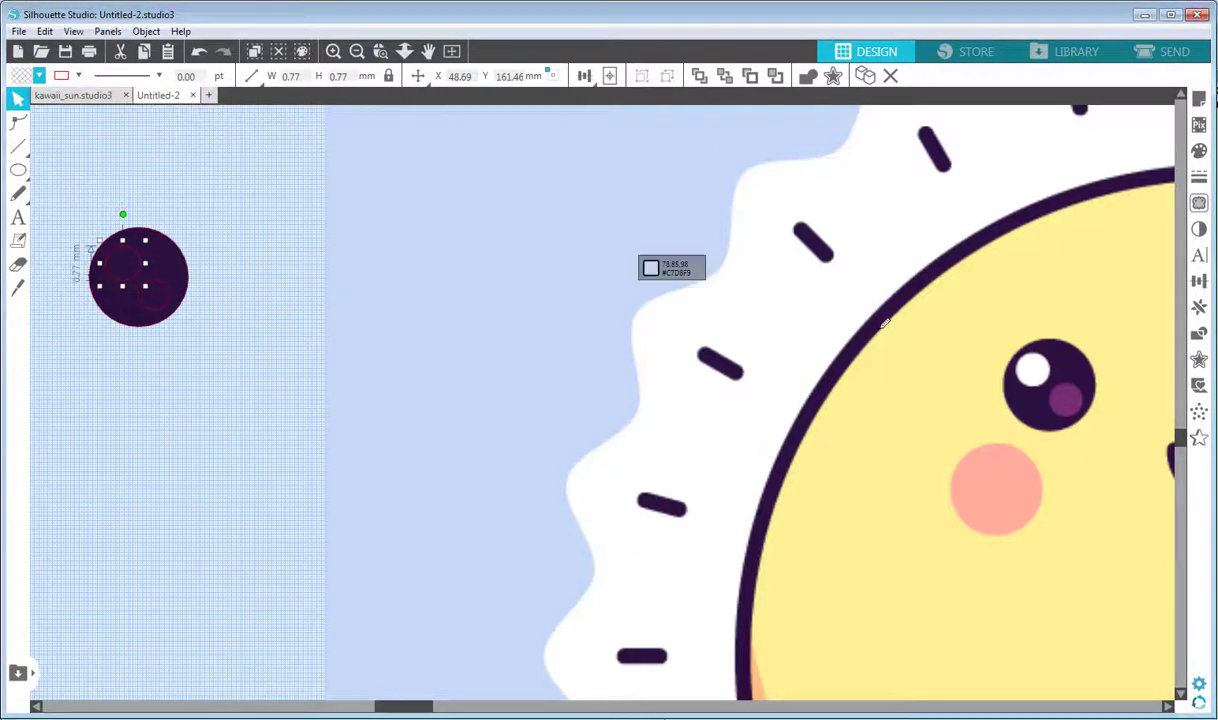
click(1036, 372)
click(160, 285)
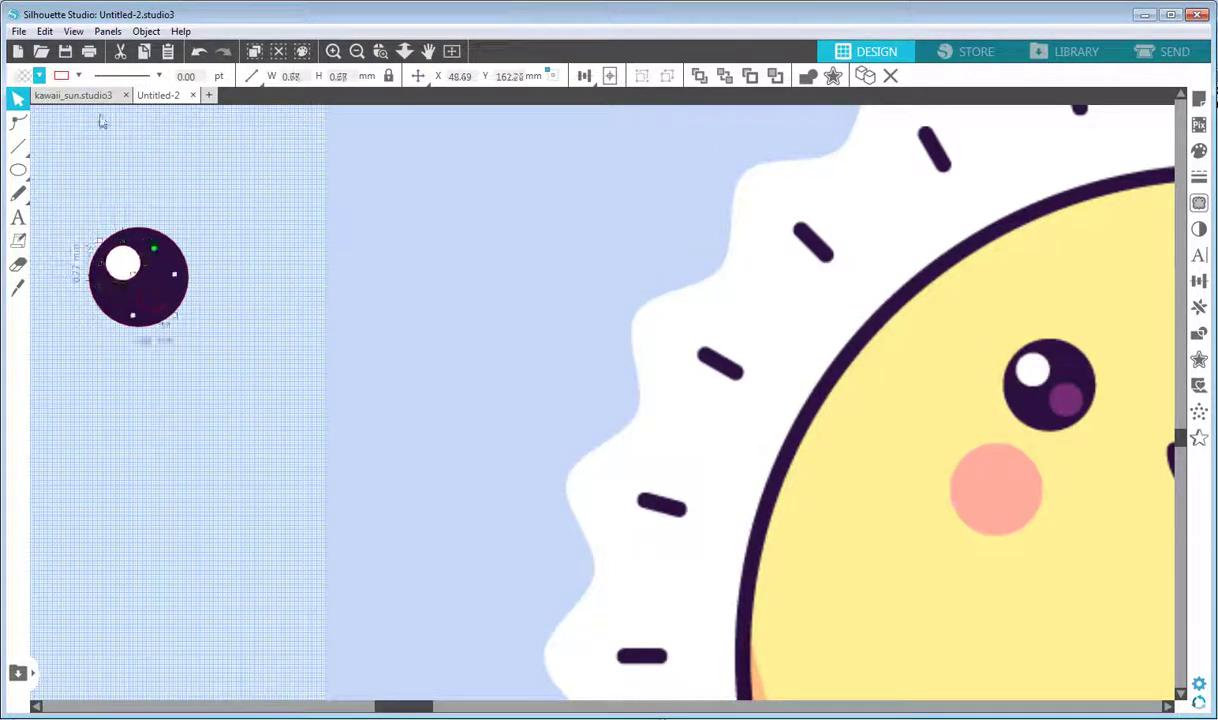
click(39, 75)
click(166, 102)
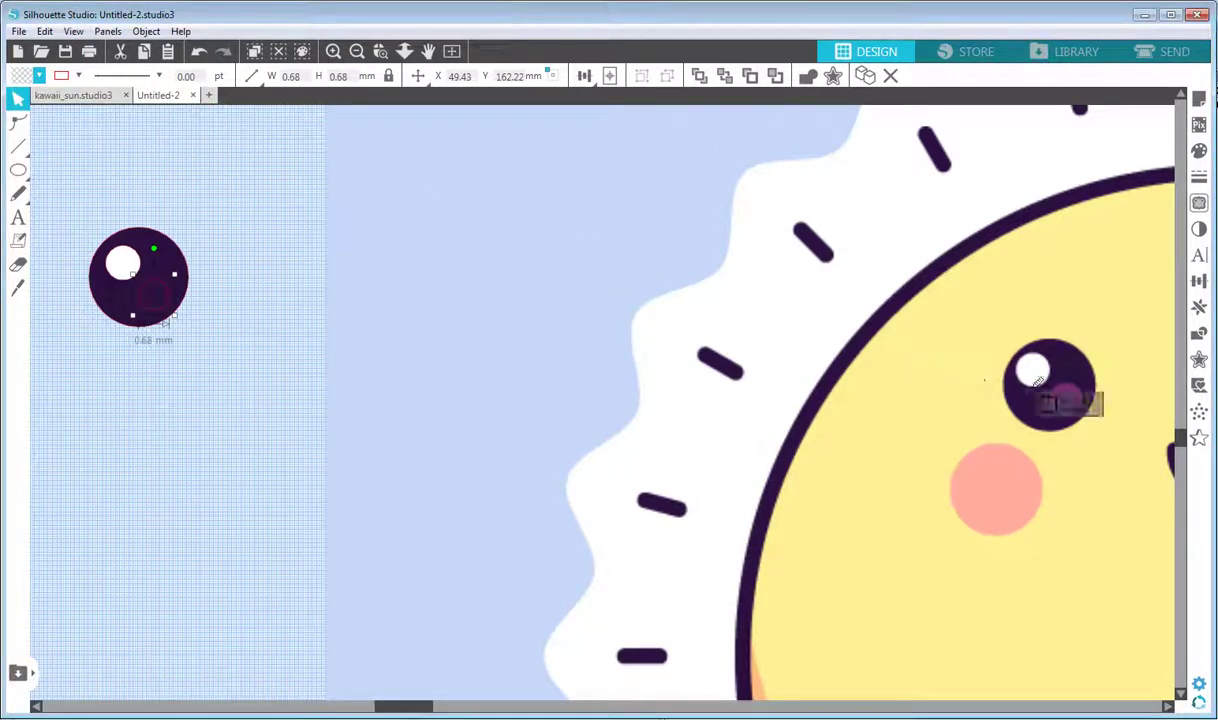
click(1066, 391)
- Make the outlines of all three eye circles transparent and group the circles into one object
drag(79, 201, 207, 363)
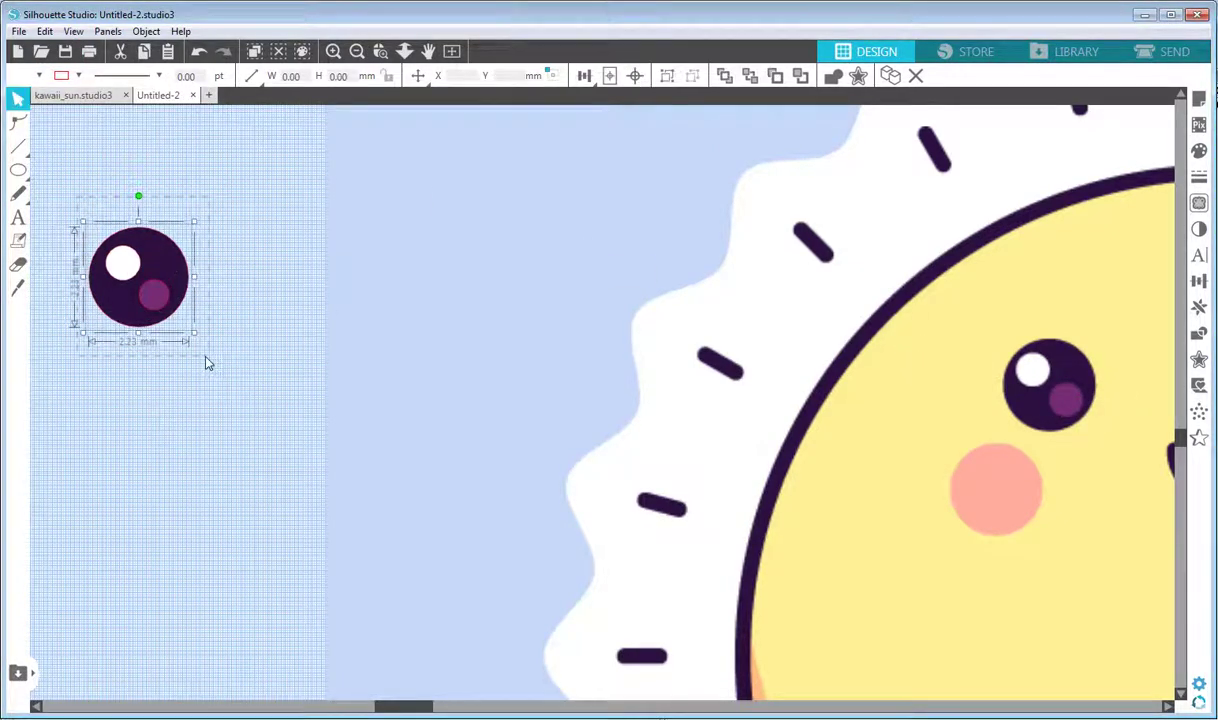
click(78, 75)
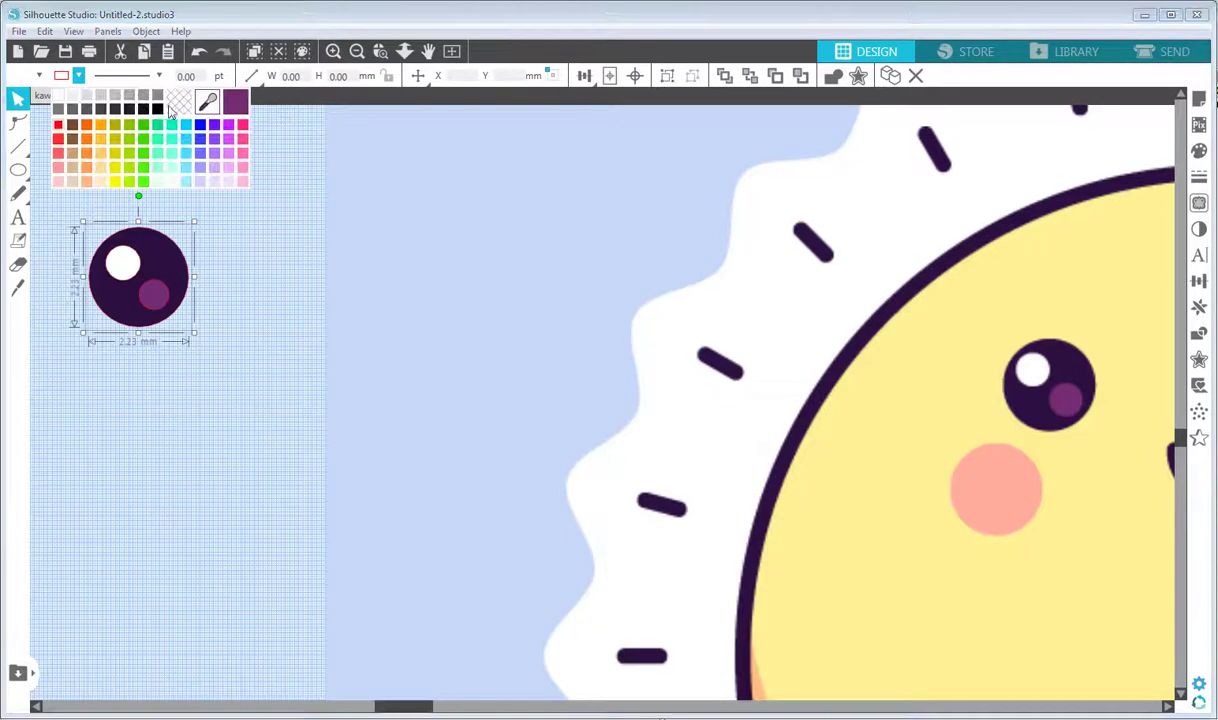
click(178, 104)
click(238, 246)
click(114, 240)
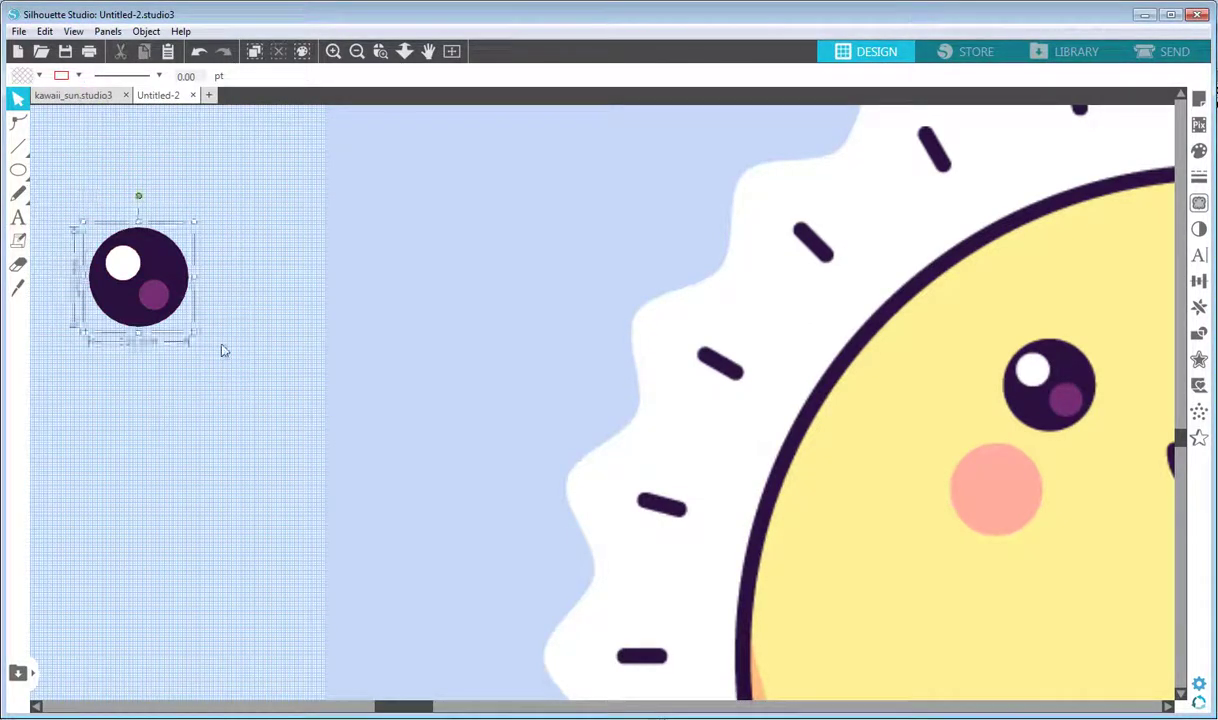
click(145, 32)
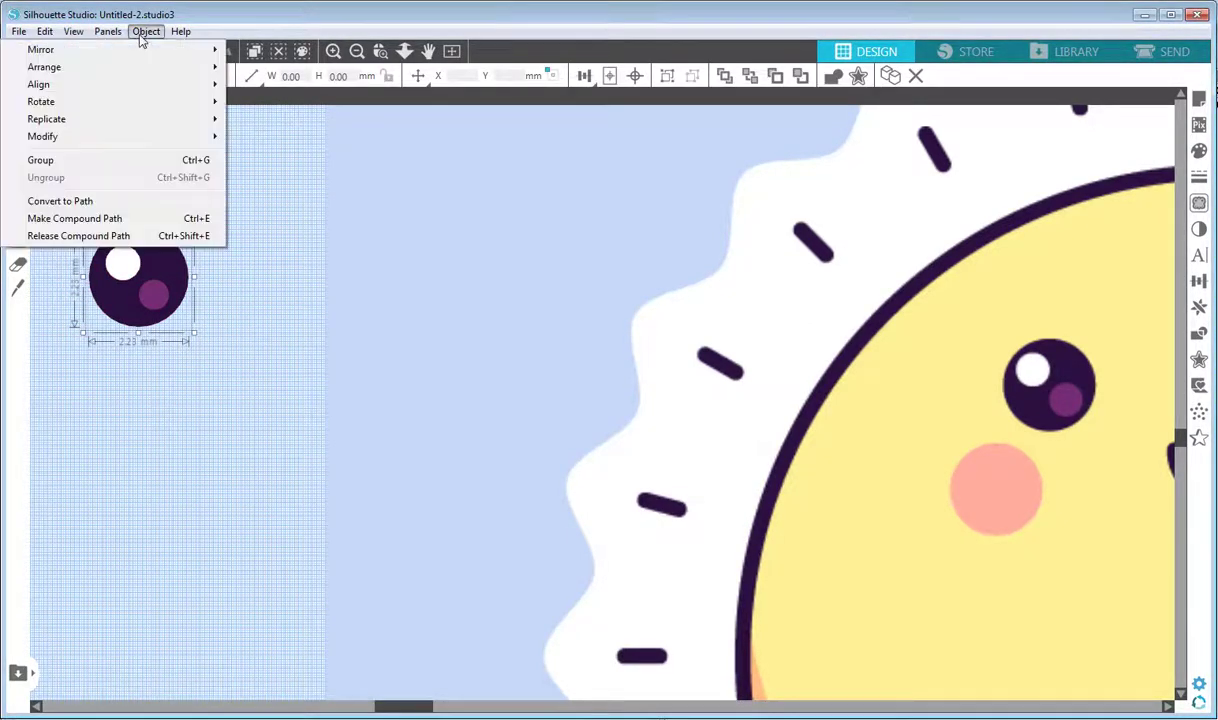
click(108, 161)
click(269, 283)
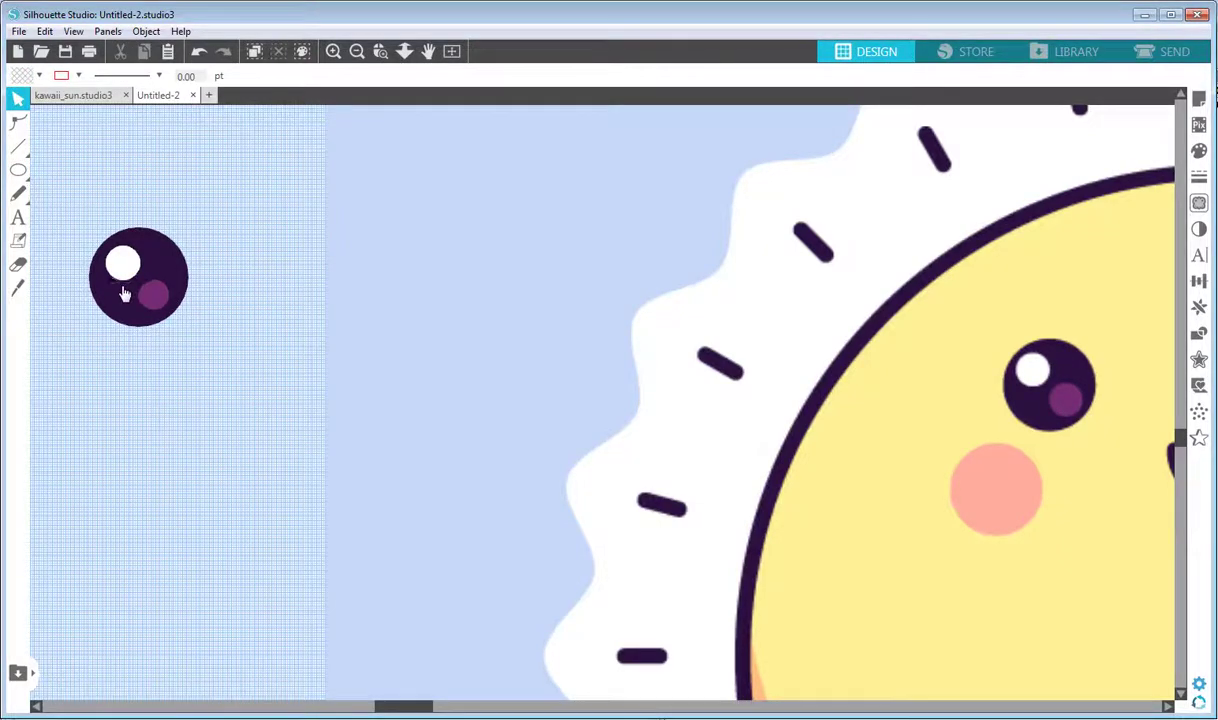
- Move the grouped eye onto the reference sun's left eye and scale it down slightly to match its size
drag(125, 275, 1000, 385)
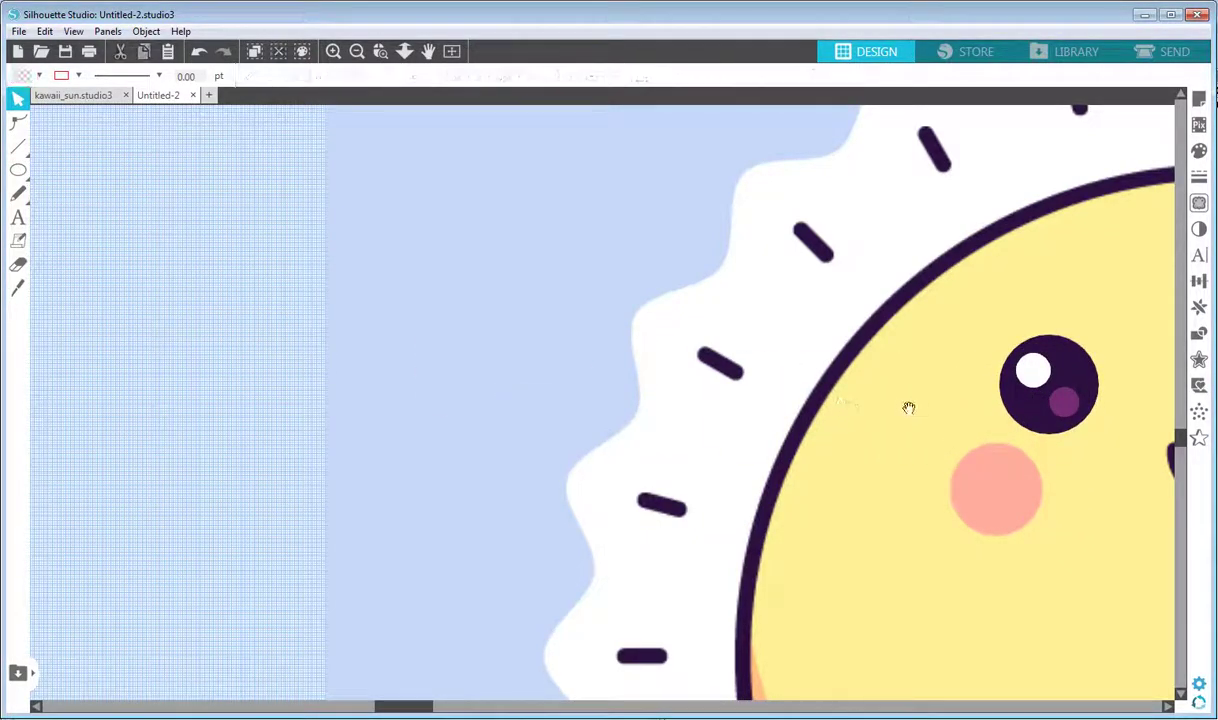
drag(908, 408, 397, 367)
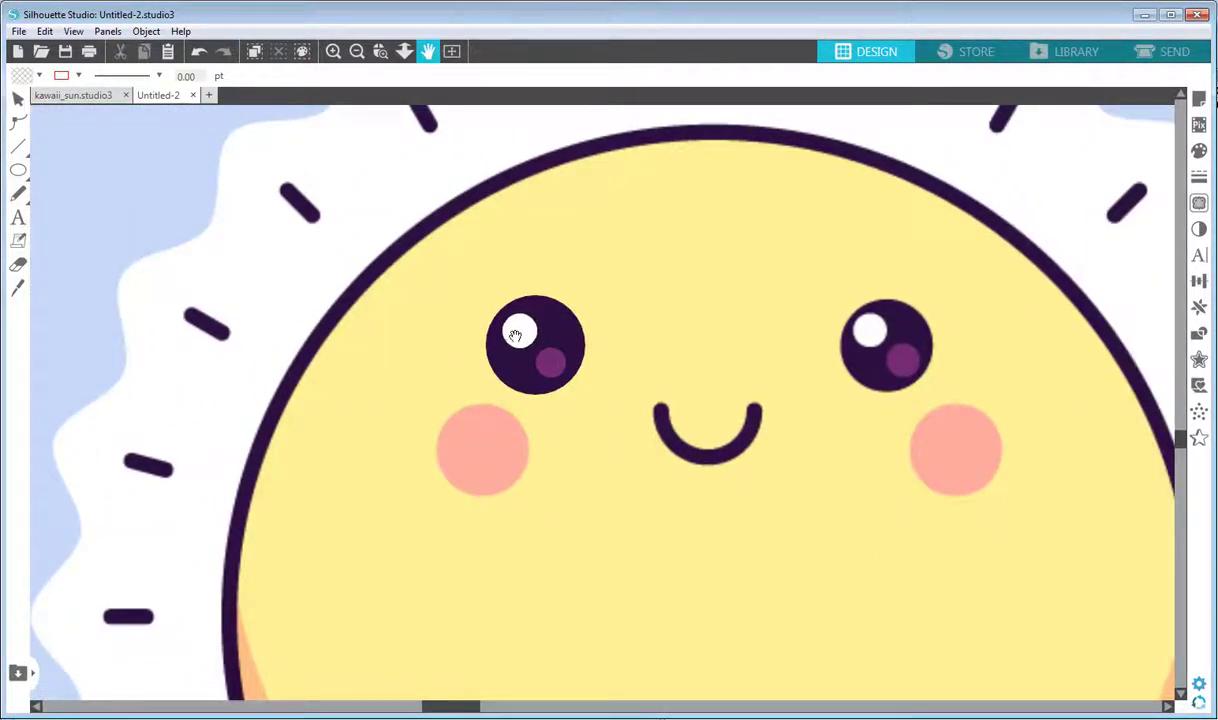
click(20, 98)
click(546, 355)
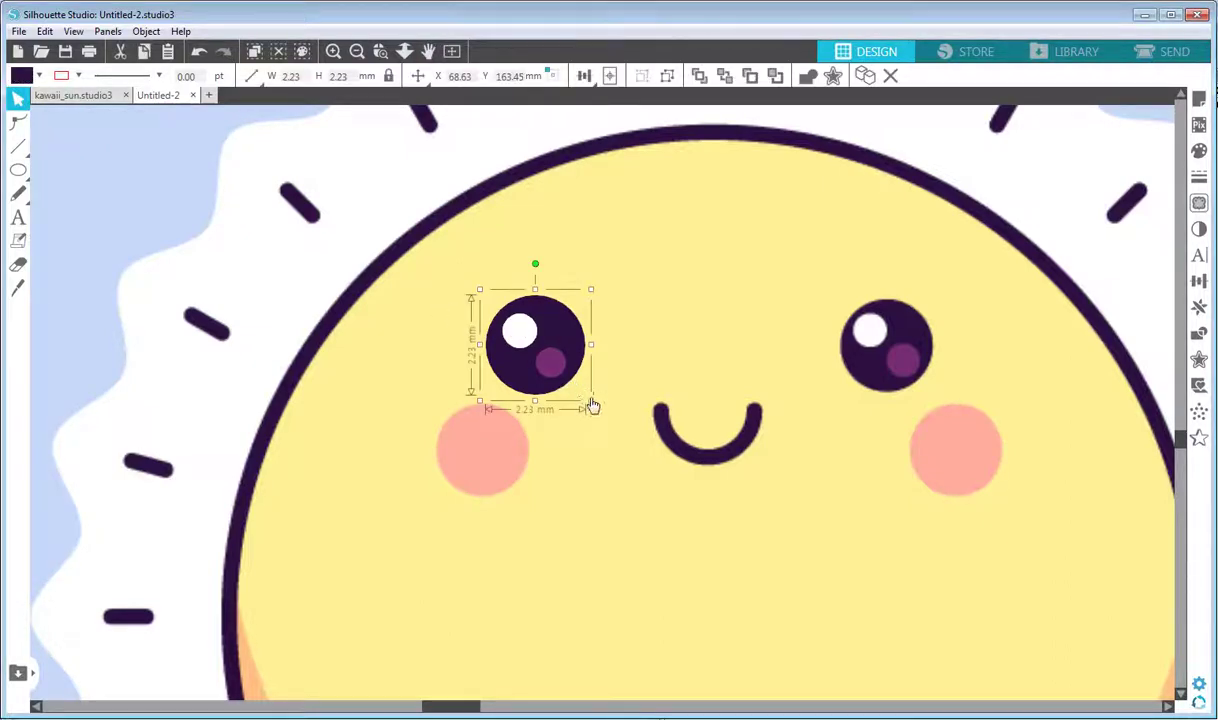
drag(591, 400, 591, 398)
- Draw a circle about 1.99 mm across over the reference sun's left blush spot
click(18, 170)
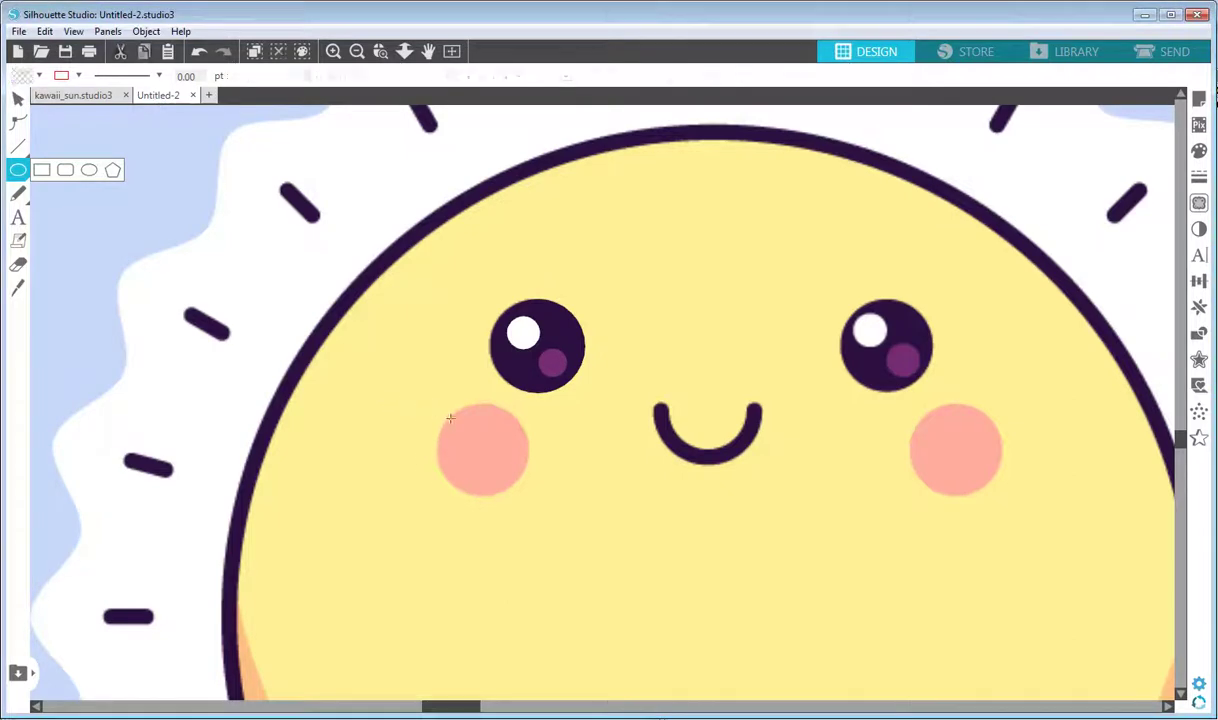
drag(436, 407, 536, 492)
click(18, 98)
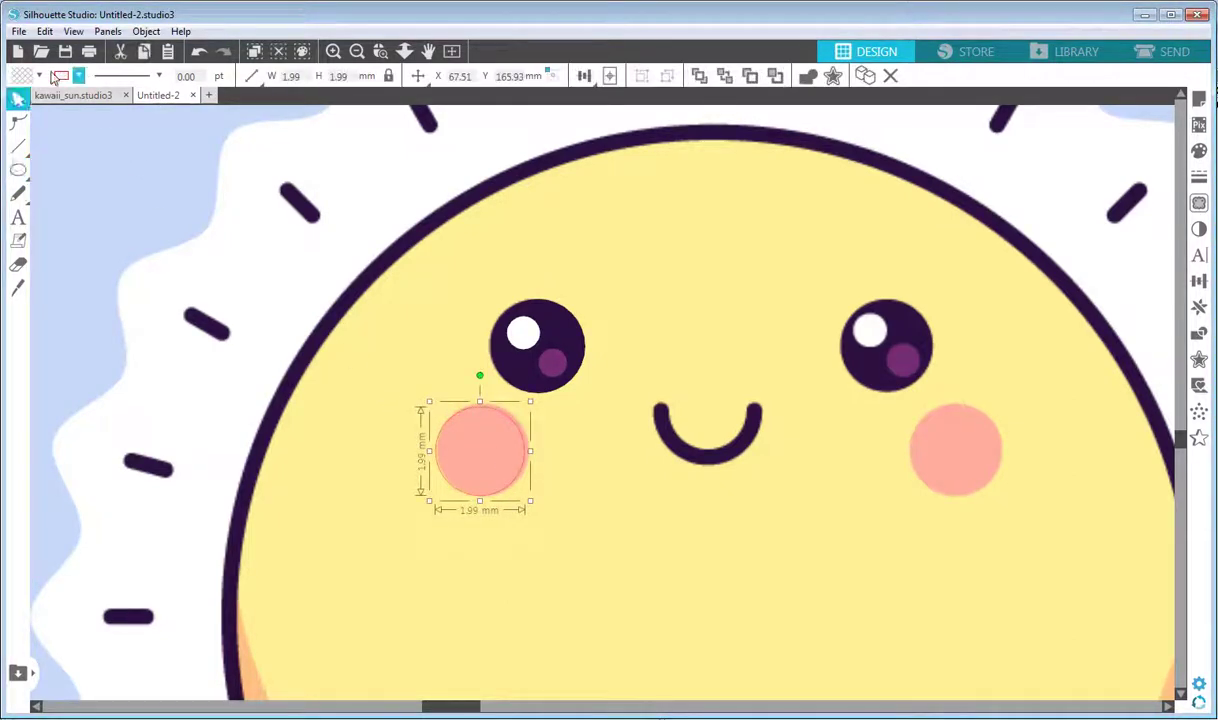
- Fill the left blush circle with the pink sampled from the reference's right cheek and make its outline transparent
click(39, 76)
click(167, 99)
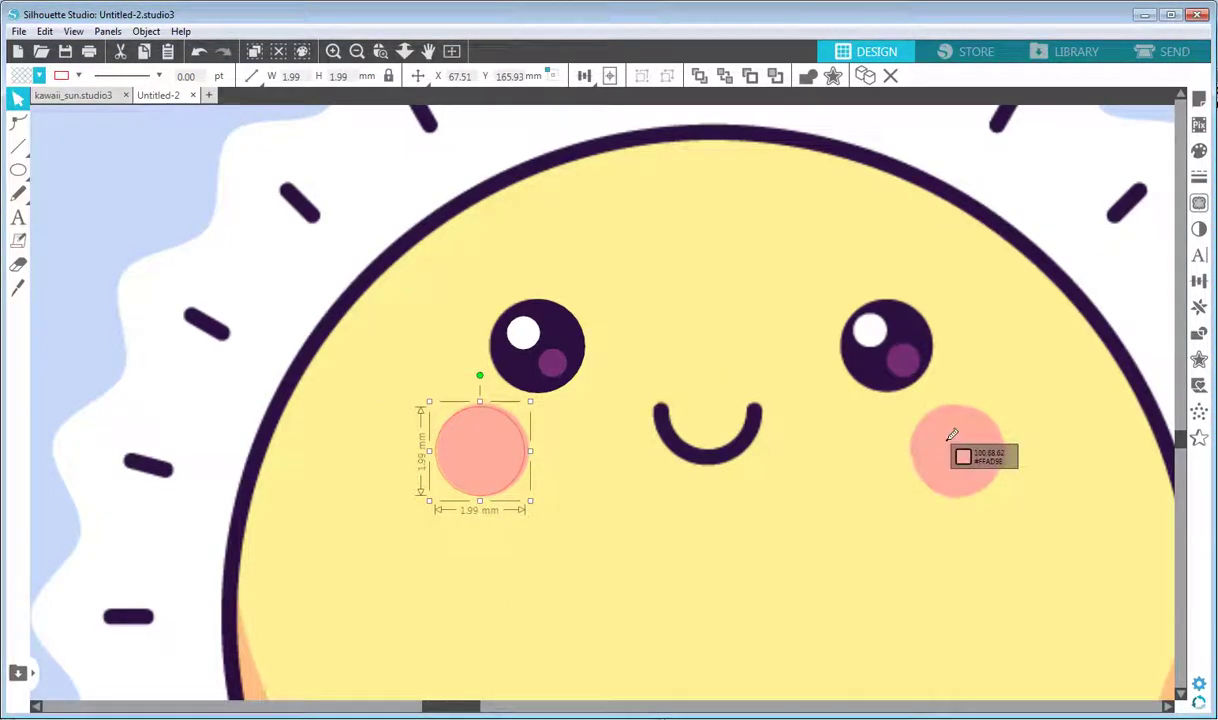
click(952, 447)
click(78, 75)
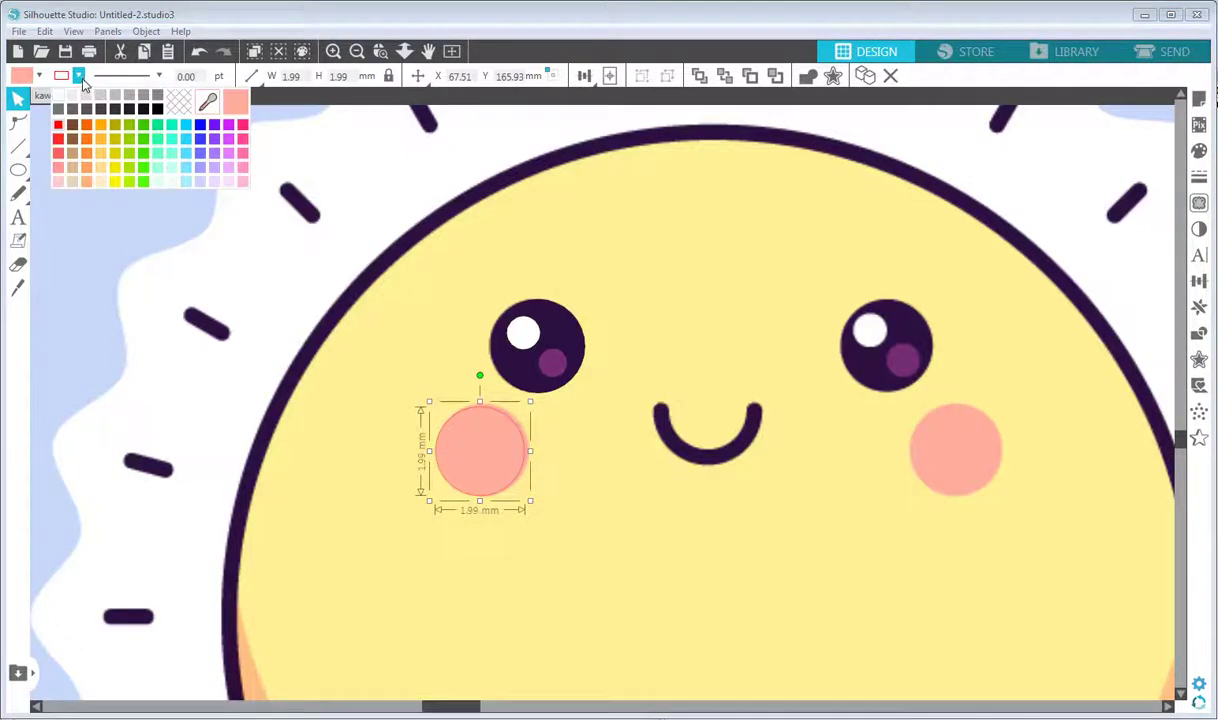
click(171, 100)
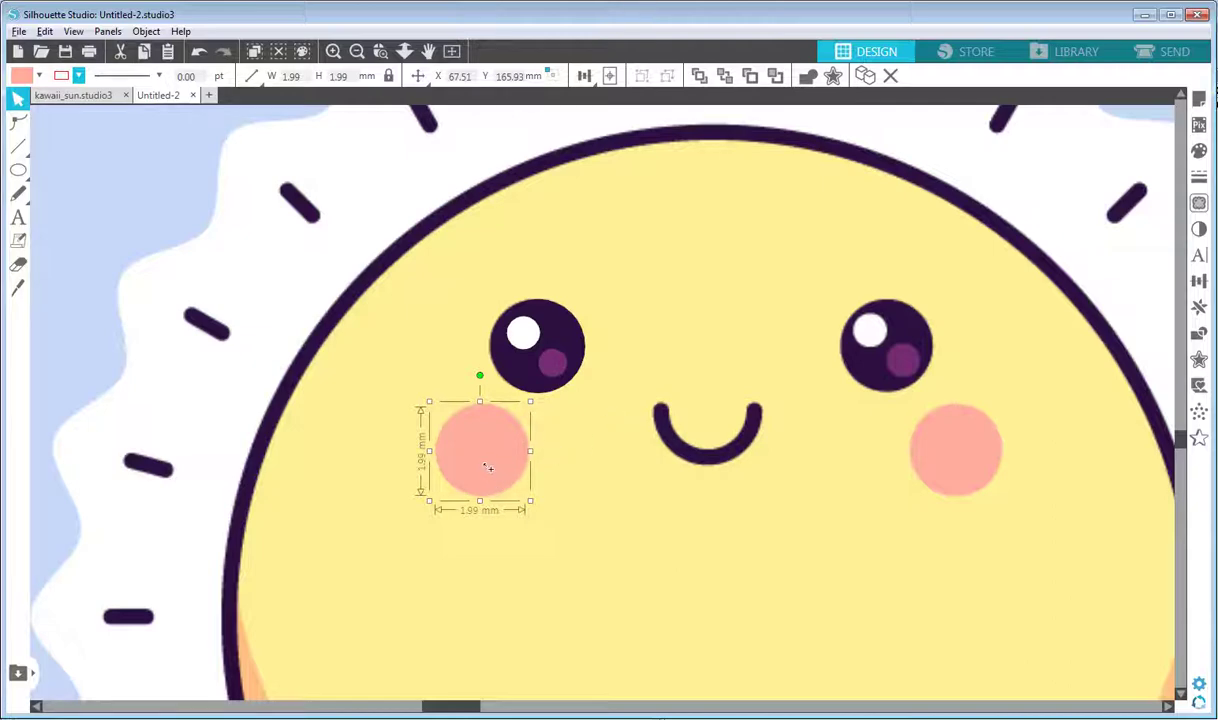
- Place copies of the blush circle and the grouped eye over the reference sun's right cheek and right eye
drag(487, 467, 960, 463)
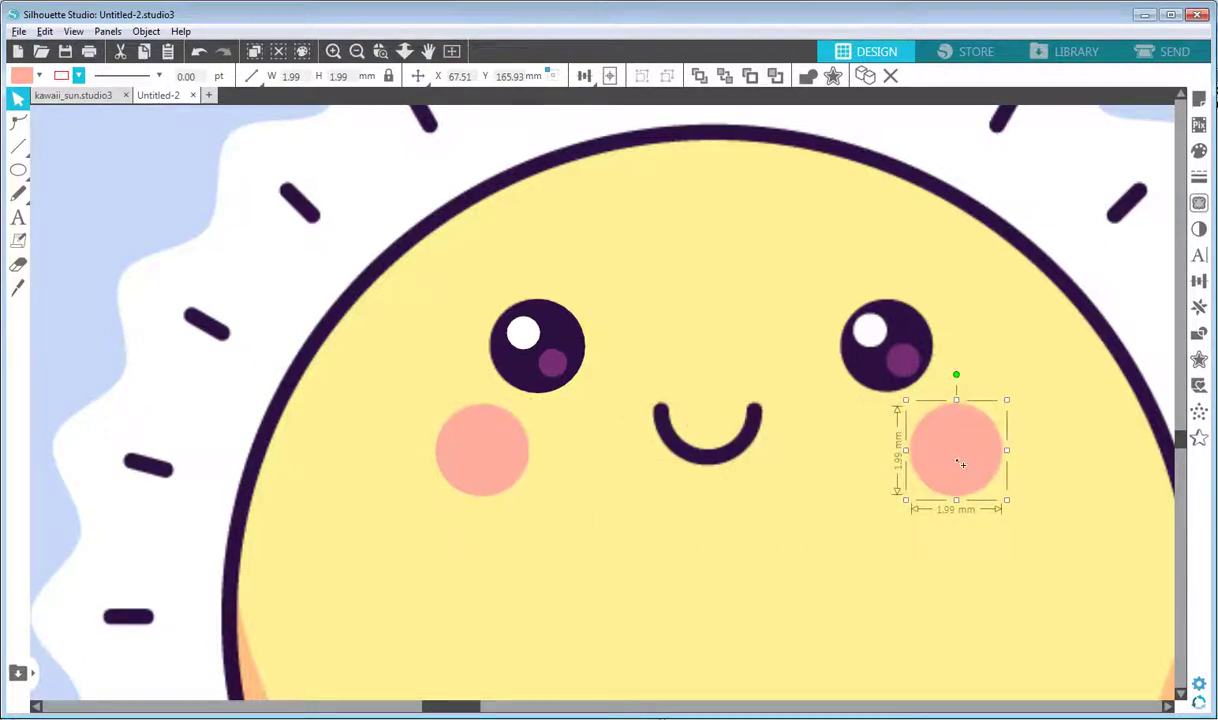
click(568, 374)
drag(561, 352, 906, 345)
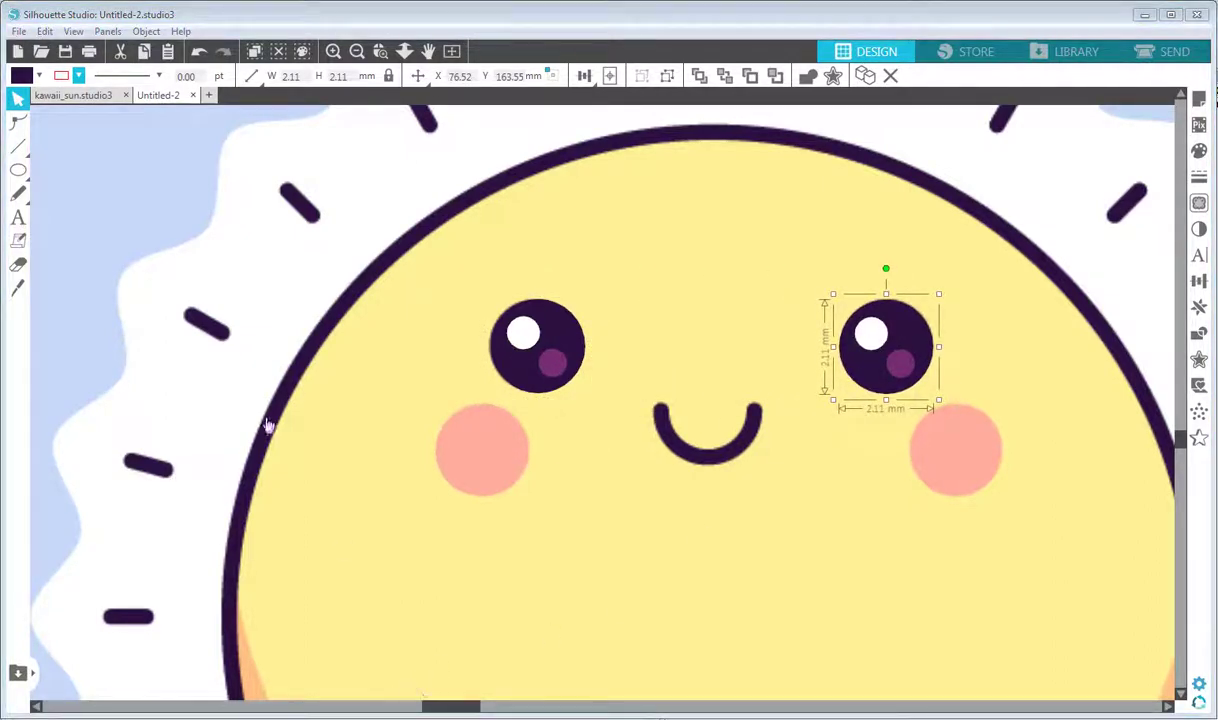
- Draw a 180° Flexishapes arc with a radius of about 1.11 mm over the reference sun's mouth
mouse_move(20, 148)
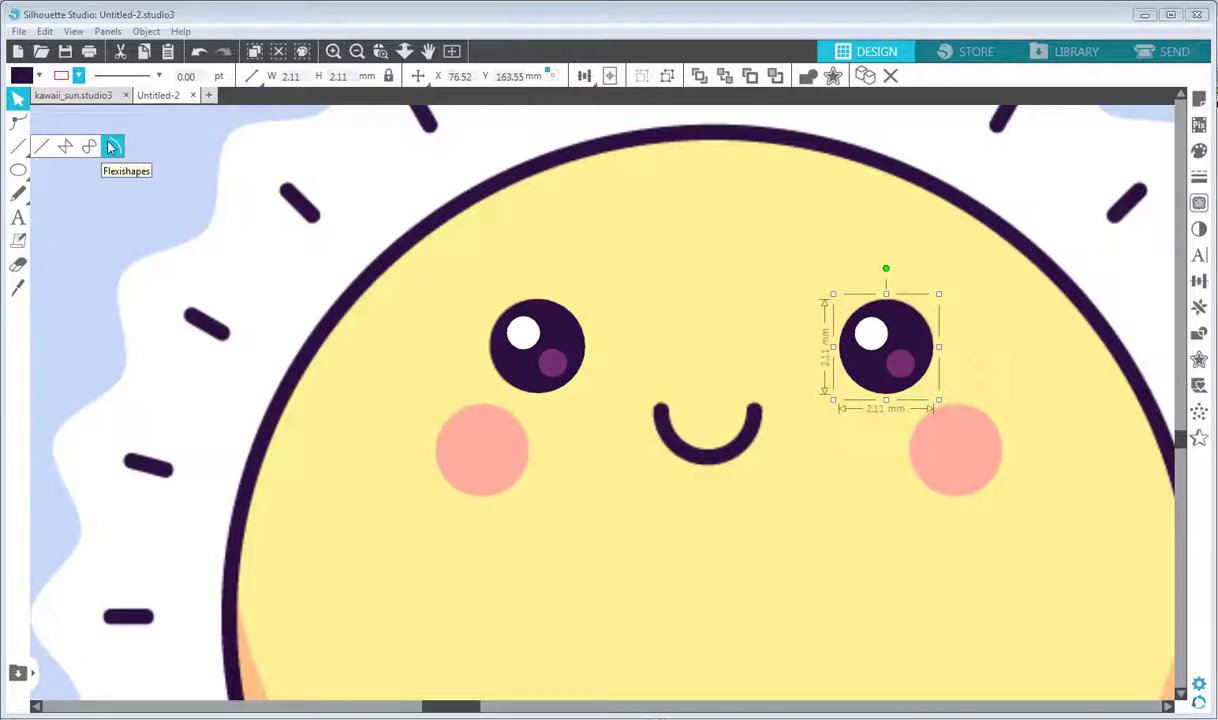
click(111, 147)
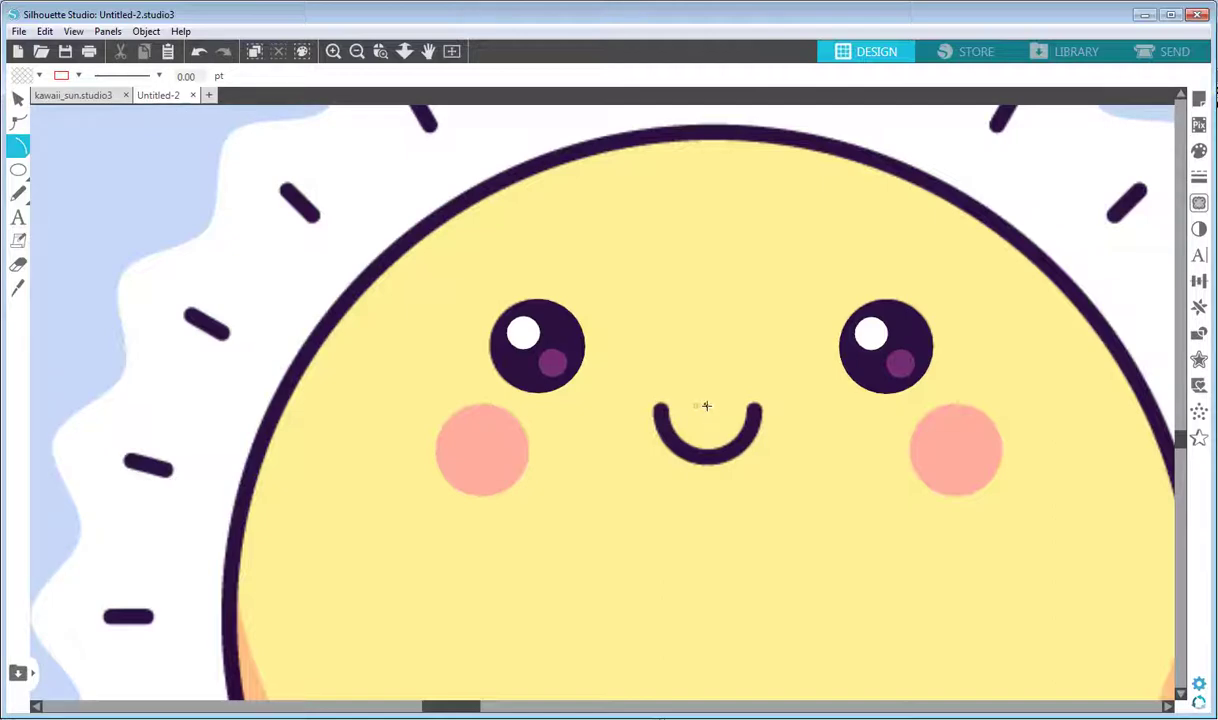
mouse_move(706, 405)
mouse_down()
mouse_move(755, 407)
mouse_move(718, 436)
mouse_move(677, 428)
mouse_move(665, 406)
mouse_up()
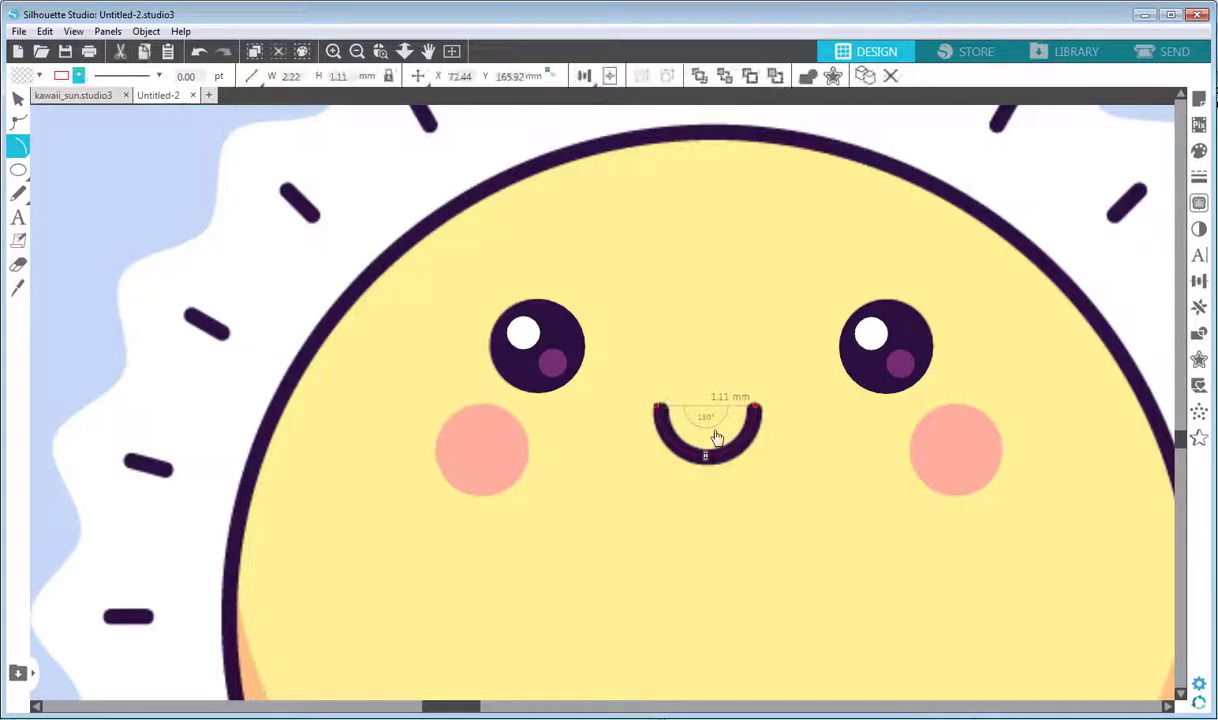
key(v)
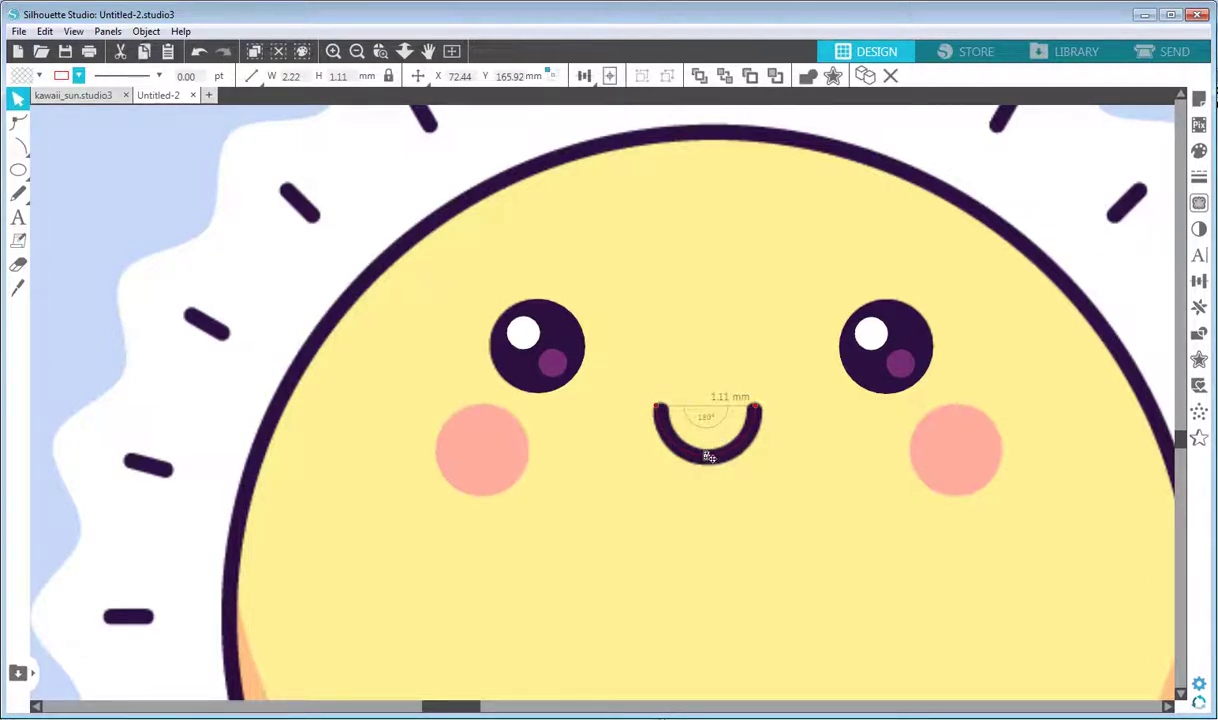
- Enlarge the mouth arc to a radius of about 1.18 mm
mouse_move(708, 457)
mouse_down()
mouse_move(720, 494)
mouse_move(711, 467)
mouse_up()
mouse_move(655, 405)
mouse_down()
mouse_move(671, 366)
mouse_move(671, 408)
mouse_move(642, 390)
mouse_up()
drag(747, 373, 718, 424)
key(Escape)
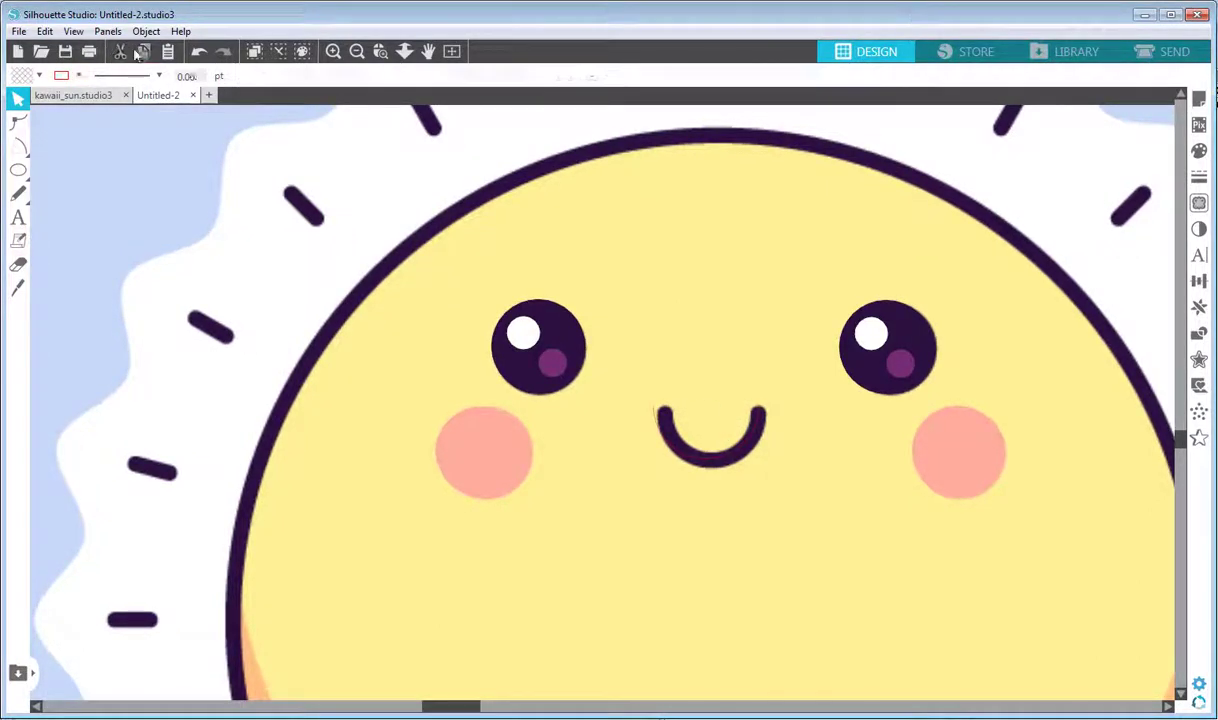
click(199, 53)
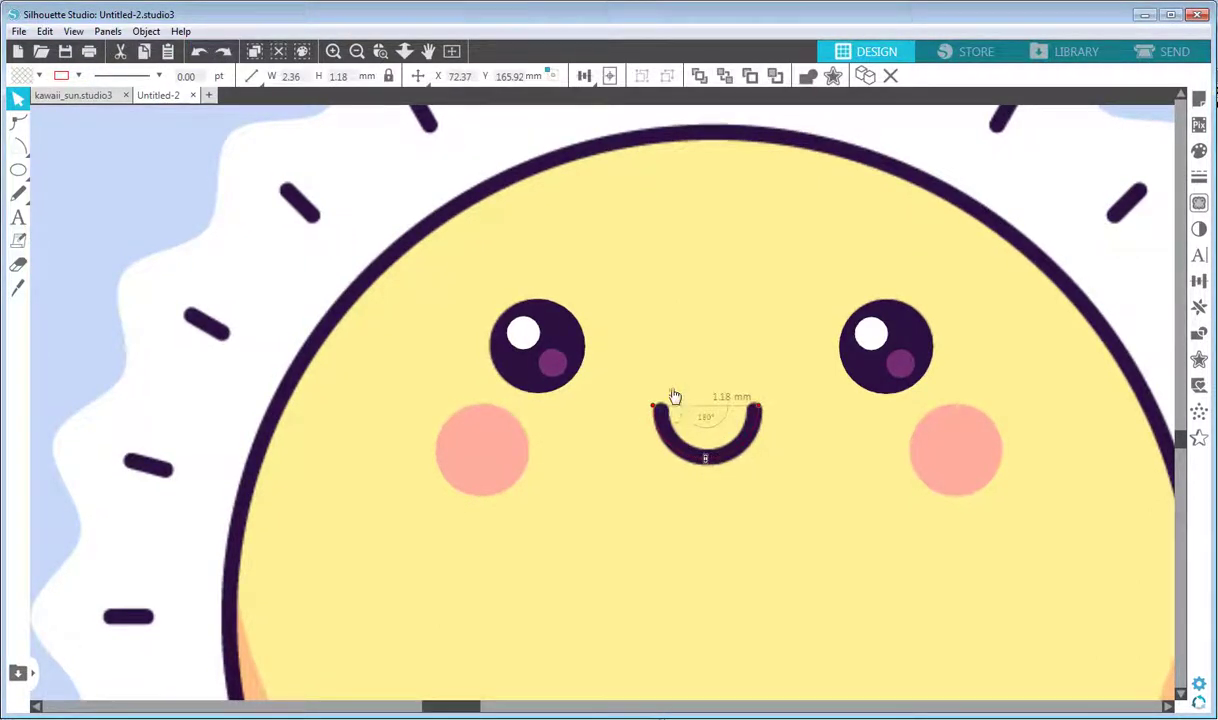
- Color the mouth arc's line with the dark purple sampled from the right eye and set its thickness to 1.20 pt
click(78, 77)
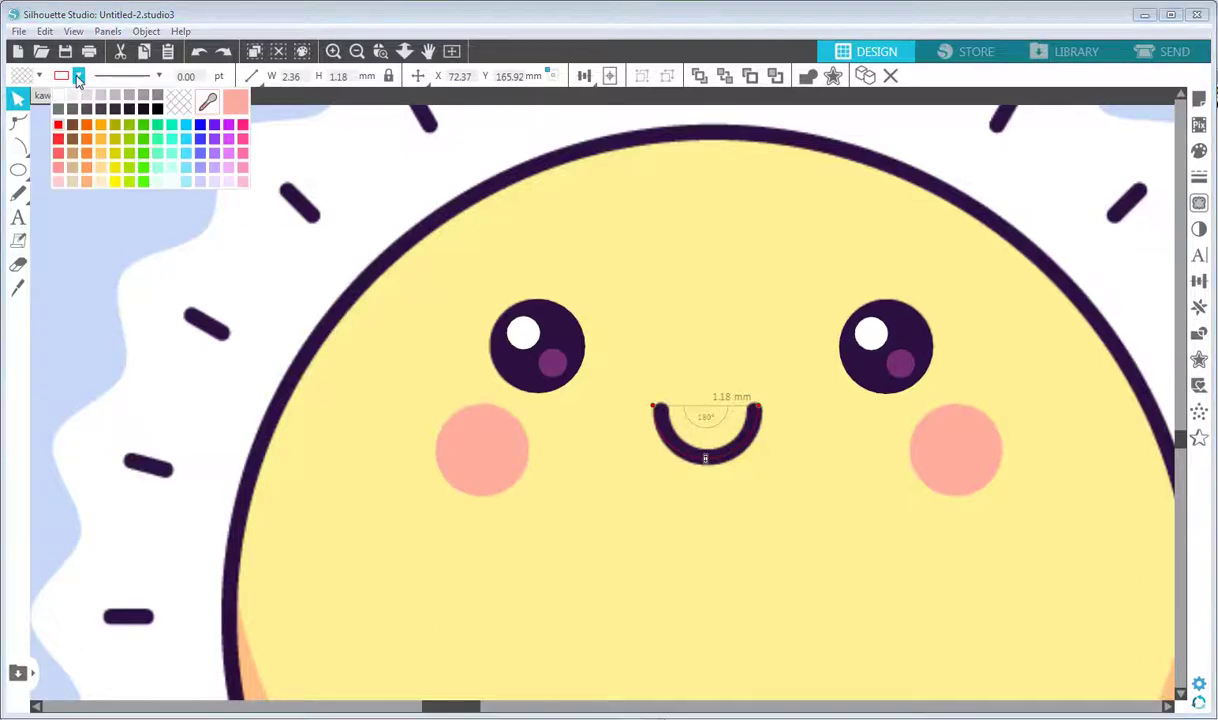
click(207, 102)
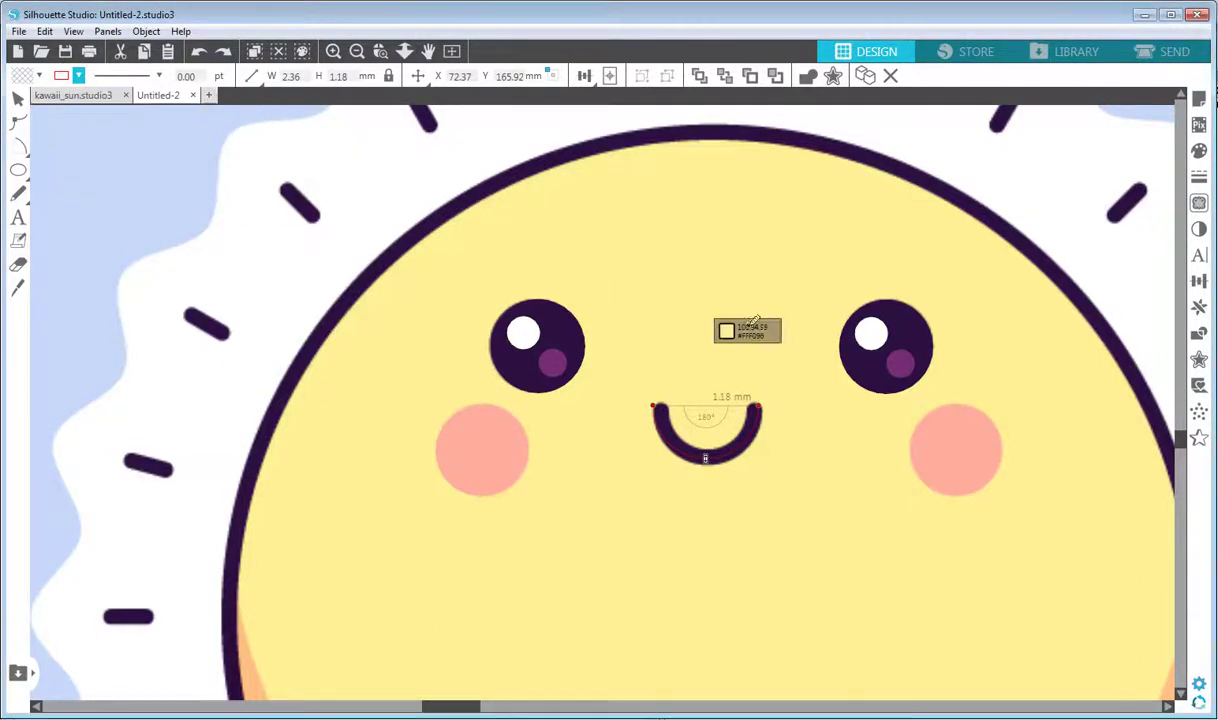
click(864, 349)
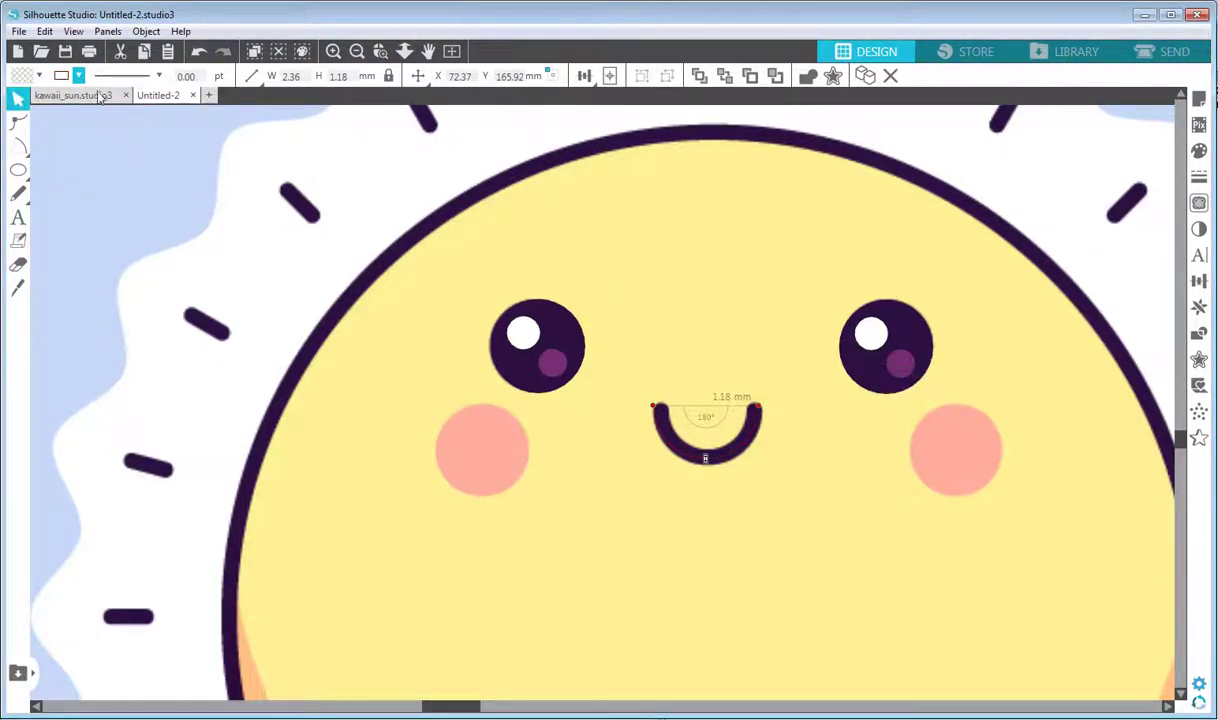
click(160, 78)
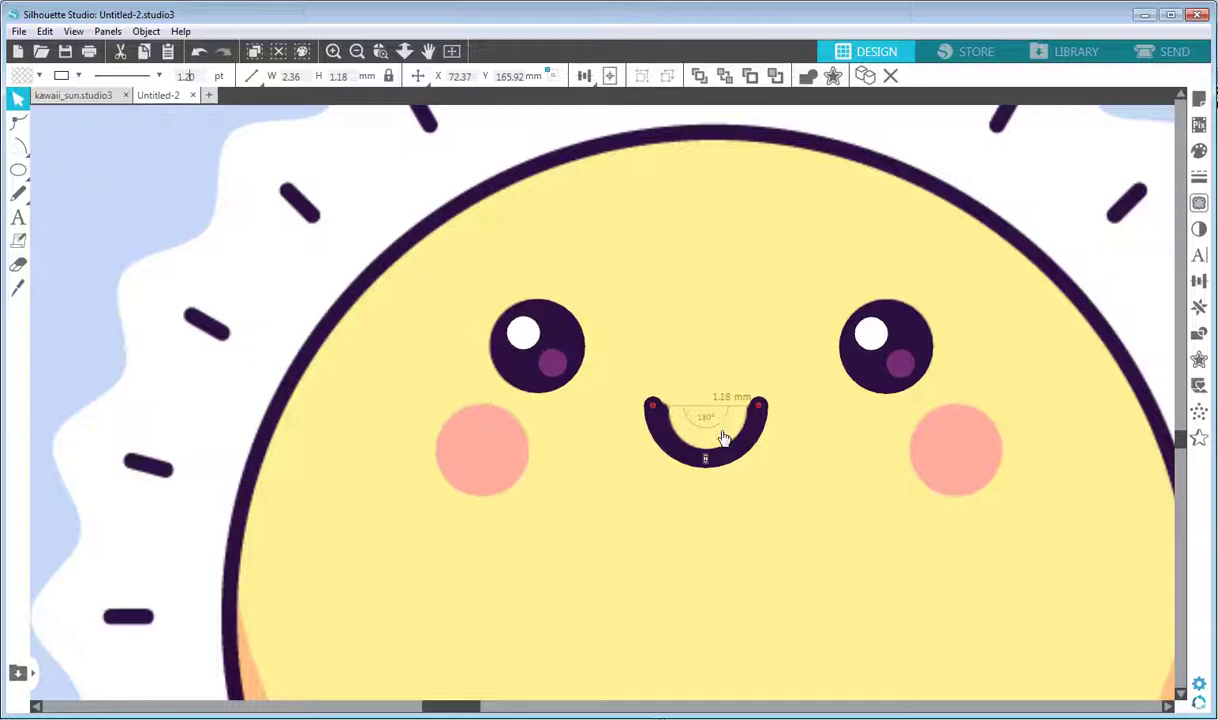
- Group the mouth arc, both eyes and both blush circles into one face object
shift+click(548, 354)
shift+click(870, 356)
shift+click(960, 462)
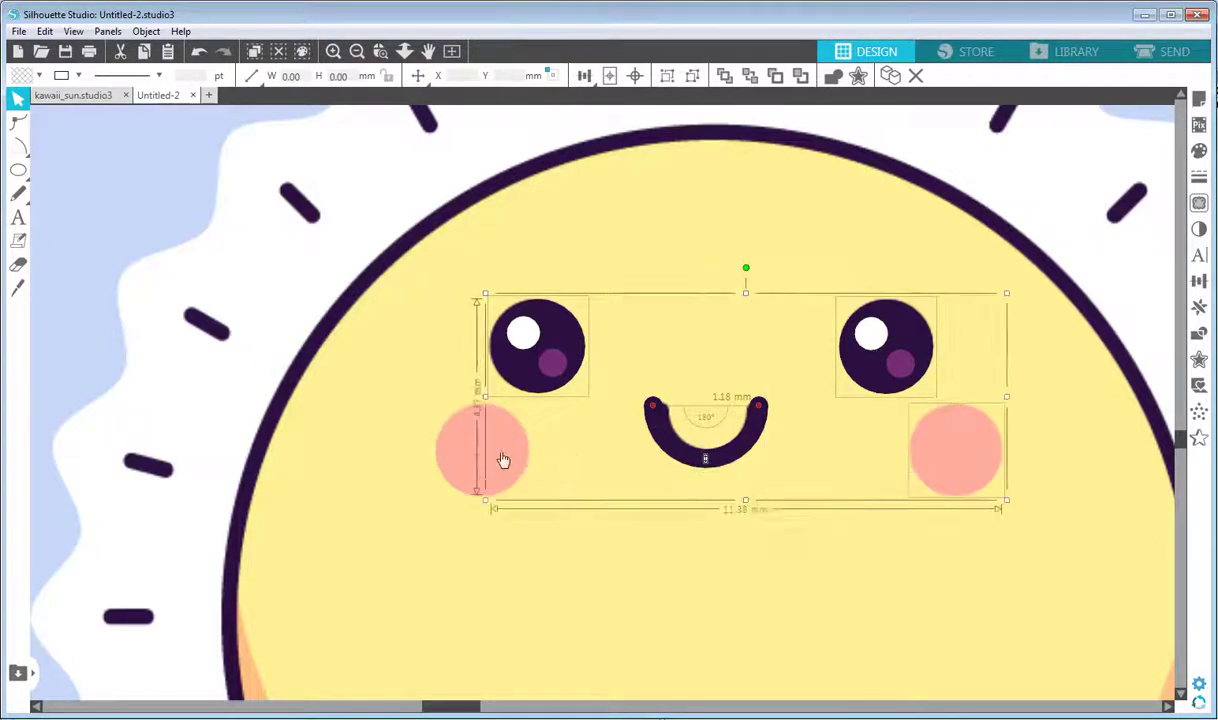
shift+click(503, 459)
click(145, 31)
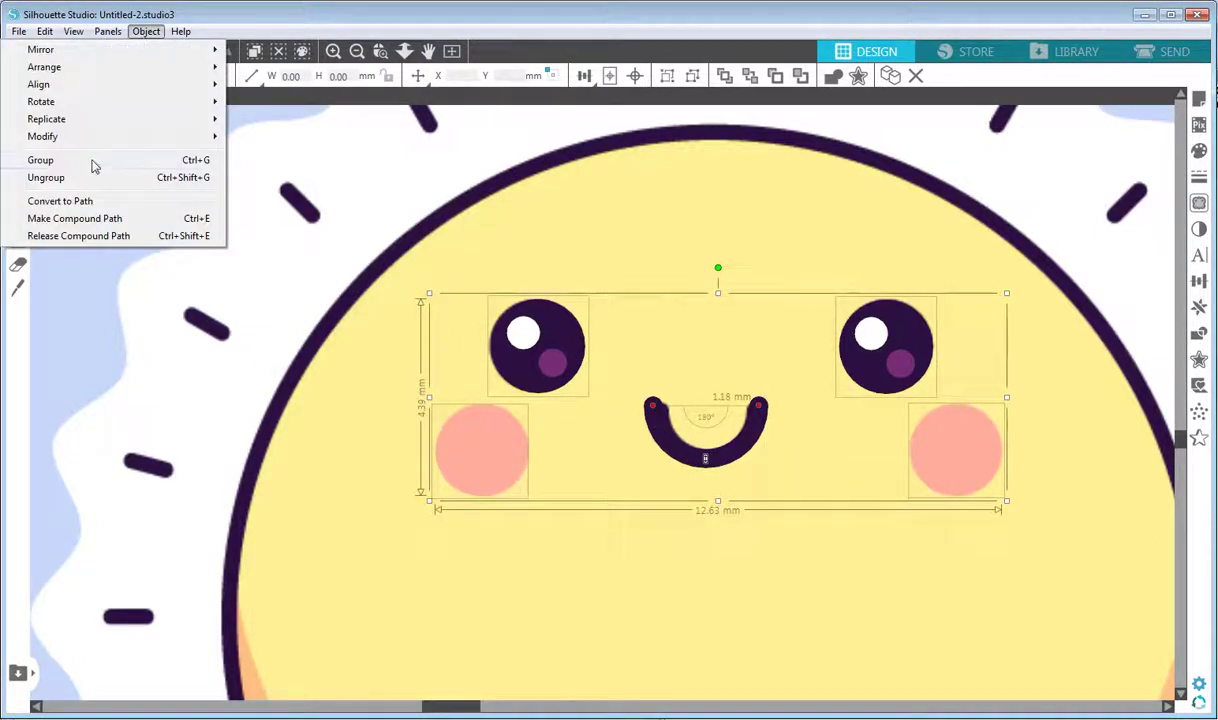
click(92, 158)
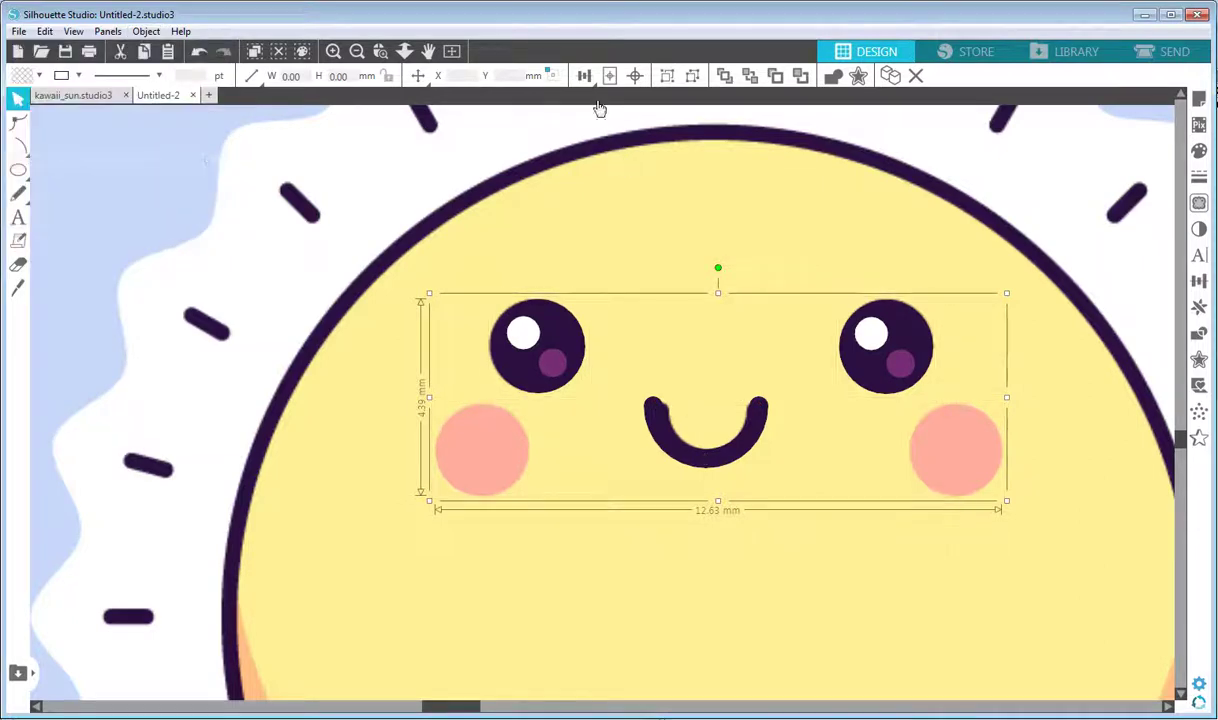
- Move the grouped face from the reference sun onto the plain yellow sun being drawn beside it
click(357, 51)
click(357, 51)
drag(285, 254, 545, 228)
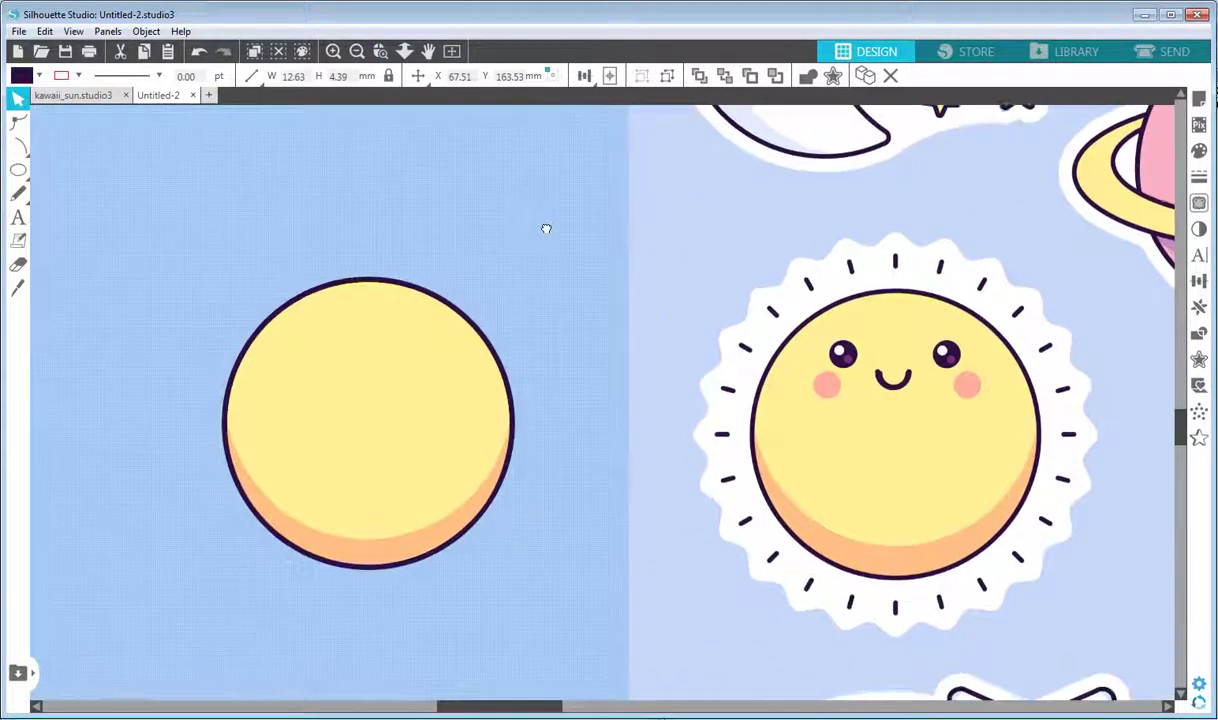
click(357, 51)
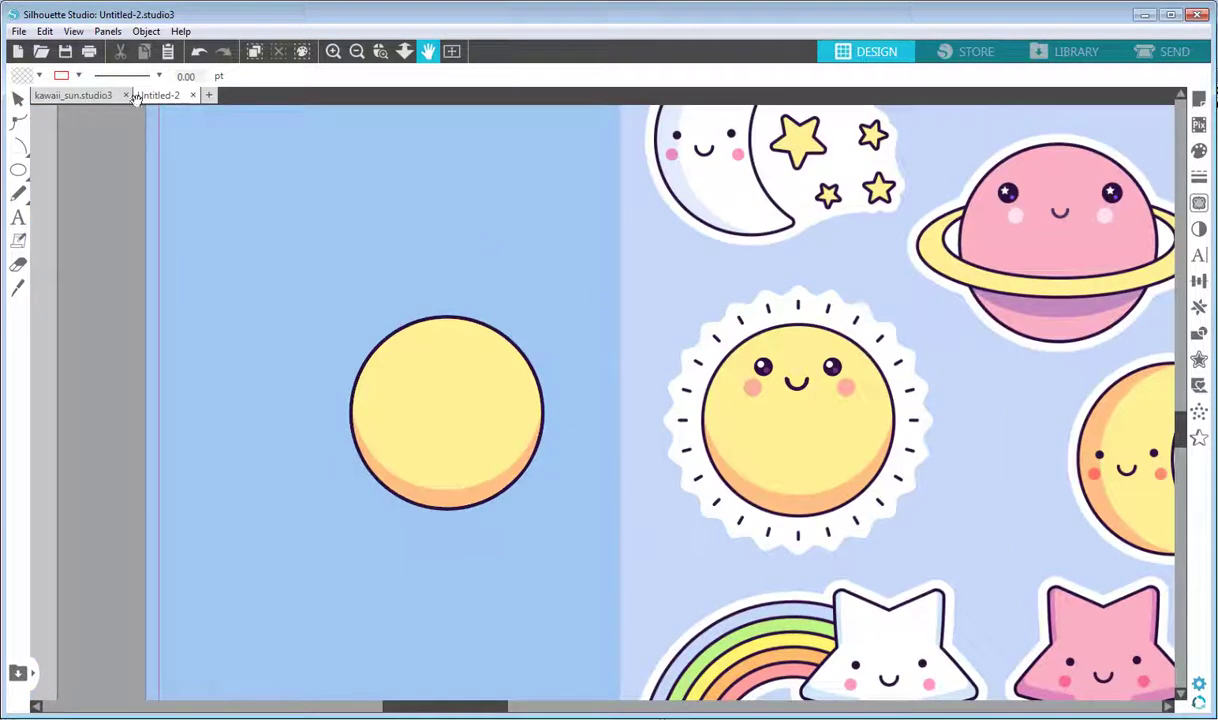
click(18, 97)
drag(735, 368, 486, 367)
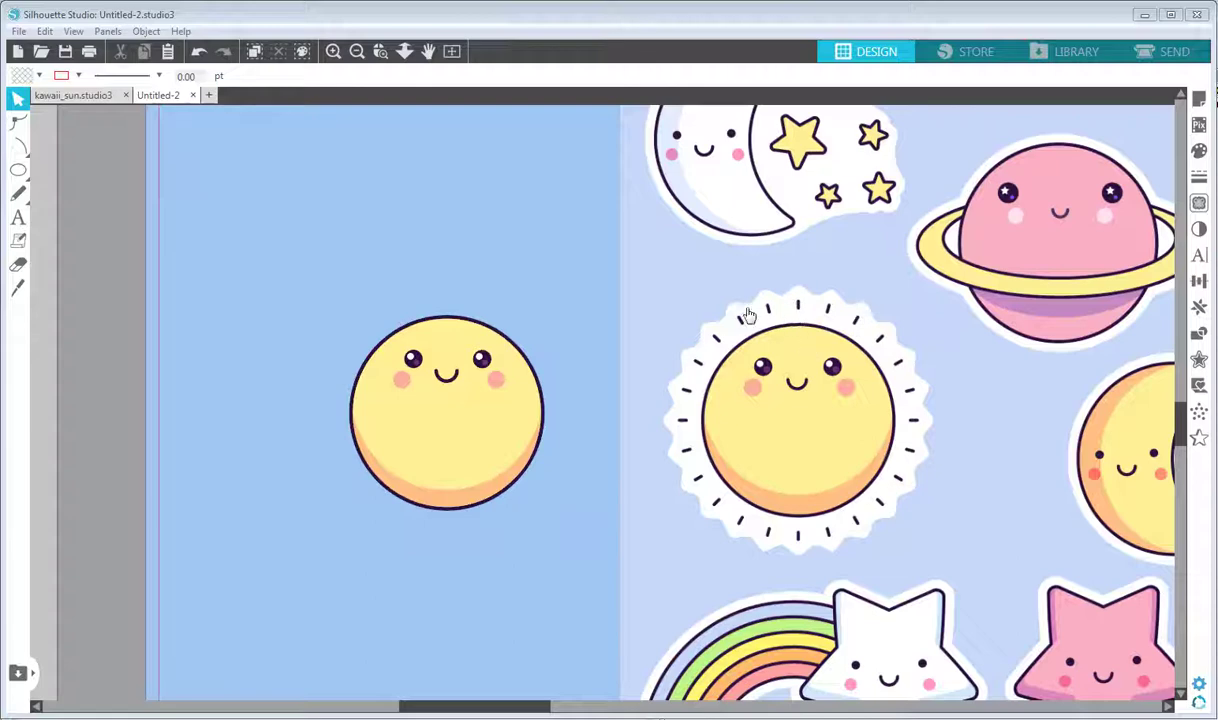
- Draw a vertical ray line about 1.69 mm long just above the top center of the drawn sun
mouse_move(18, 152)
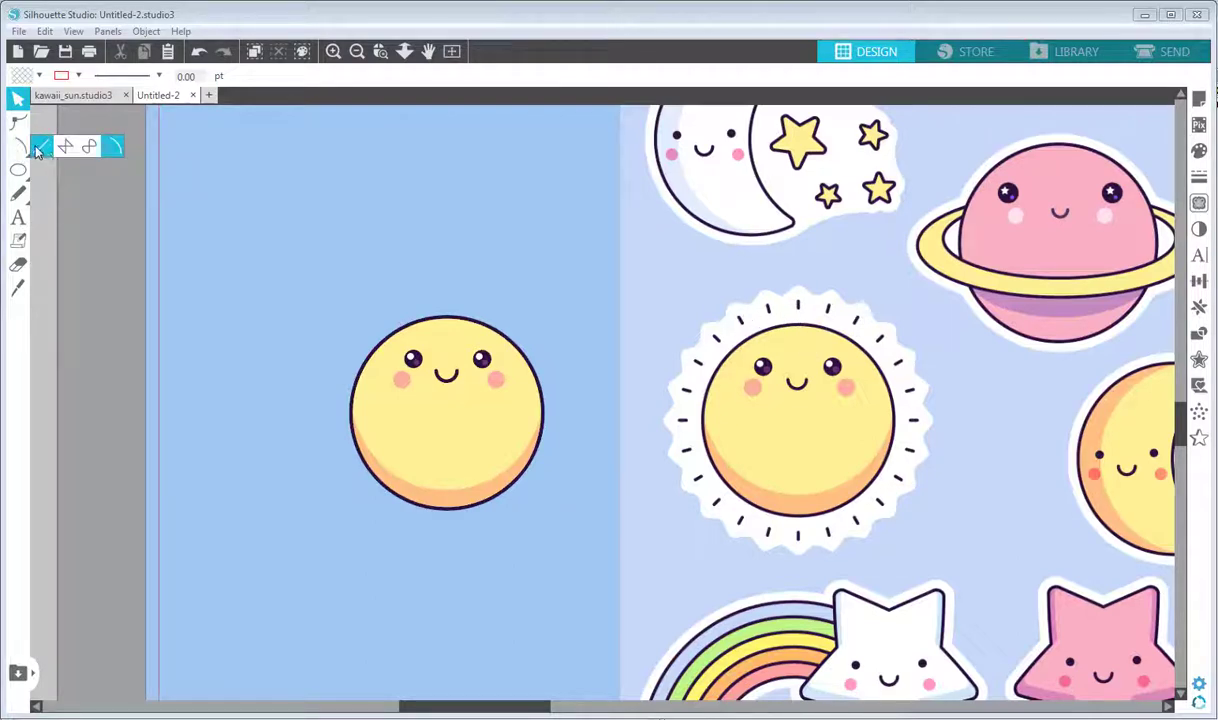
click(42, 150)
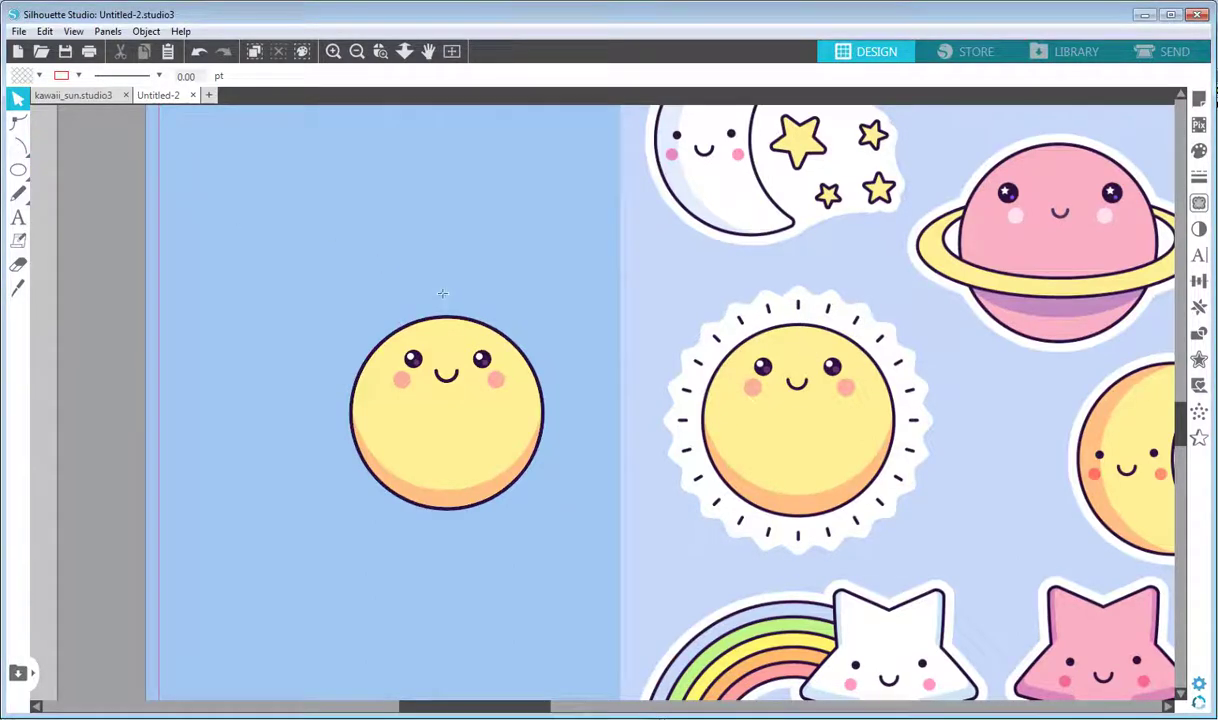
drag(445, 293, 427, 208)
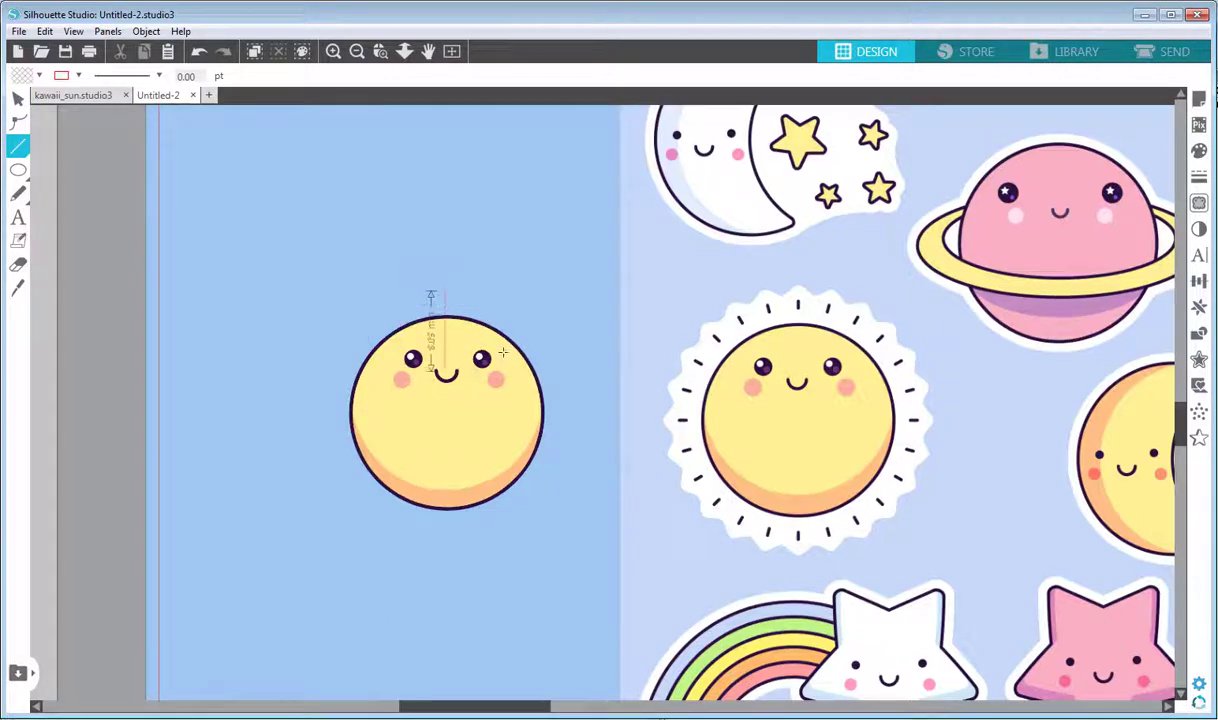
click(446, 313)
- Color the ray line with the previously sampled dark purple and set its thickness to 1.20 pt
click(79, 77)
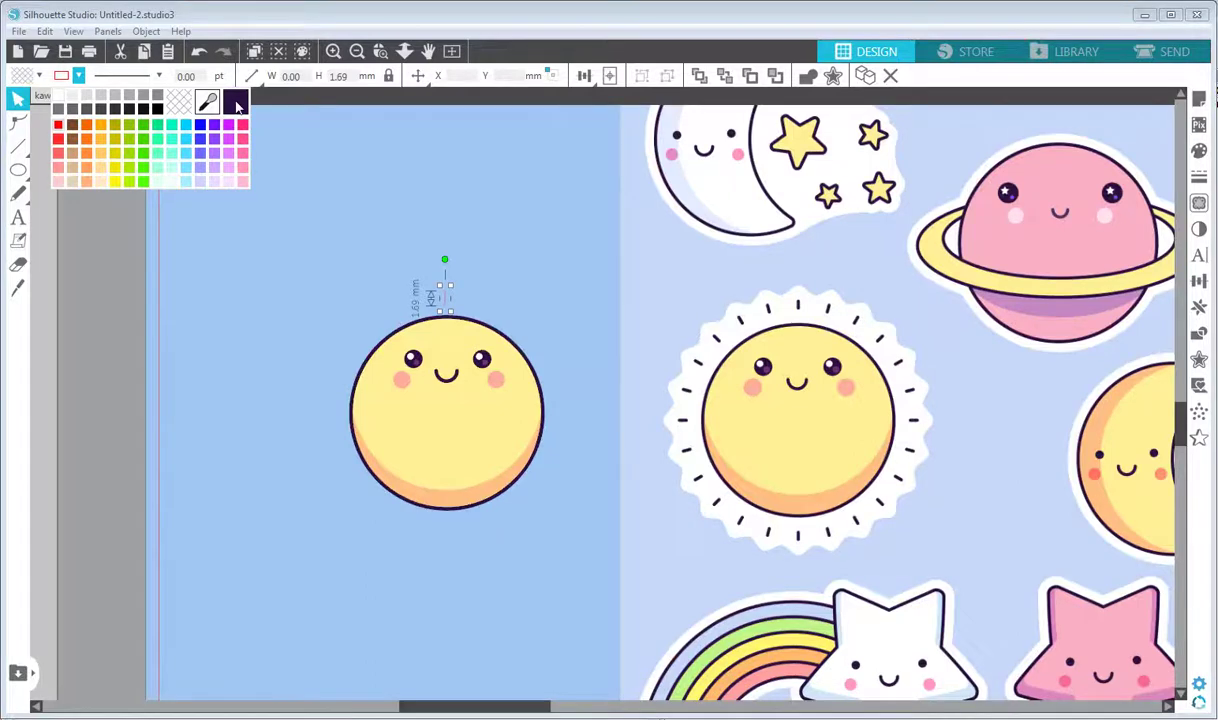
click(237, 104)
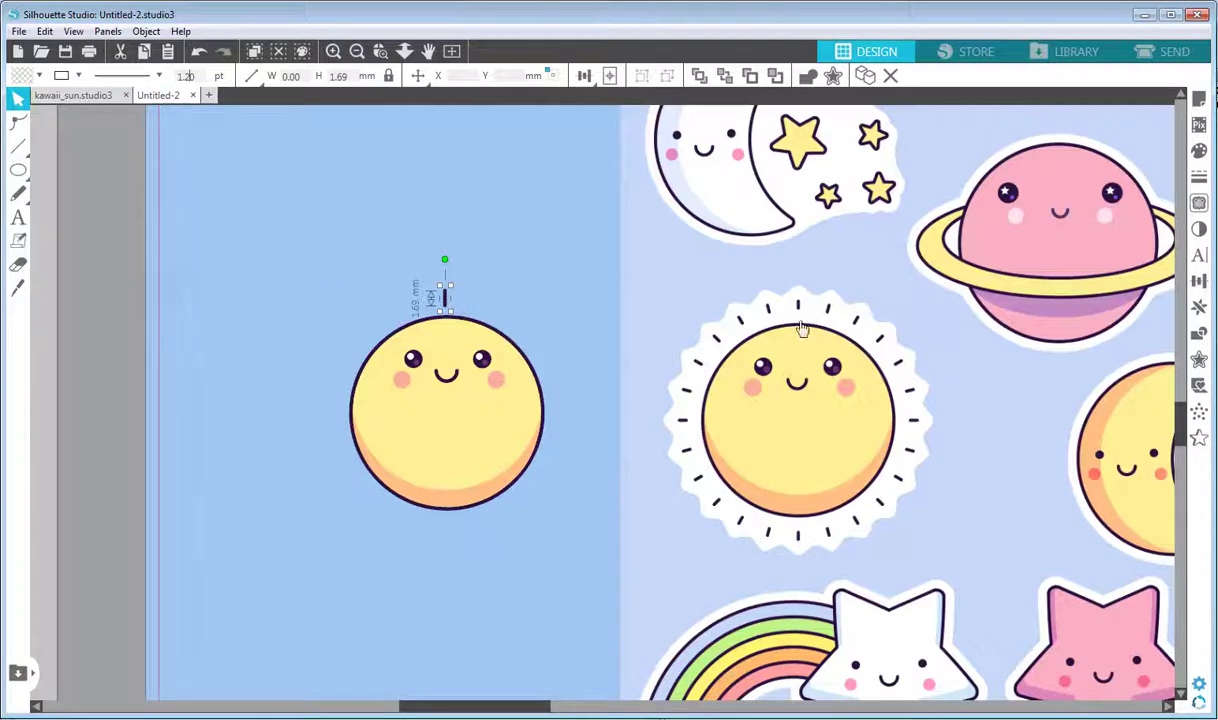
click(509, 281)
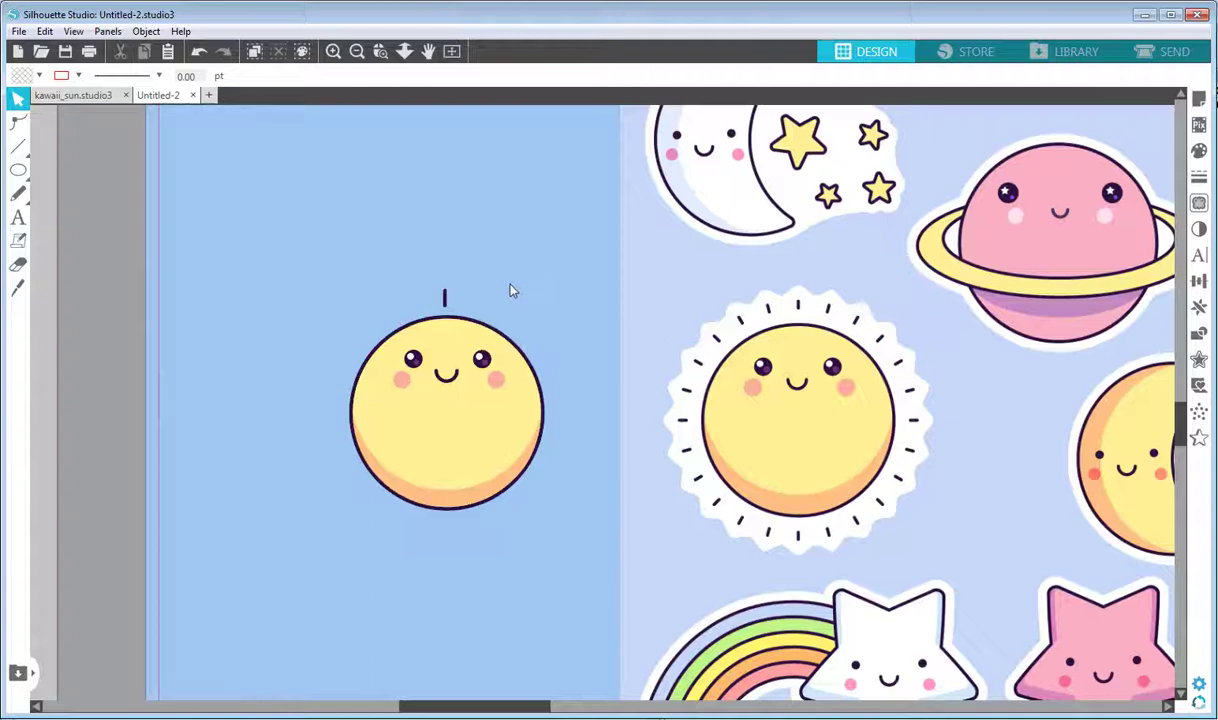
- Place a copy of the ray line just below the drawn sun, directly opposite the original
click(445, 297)
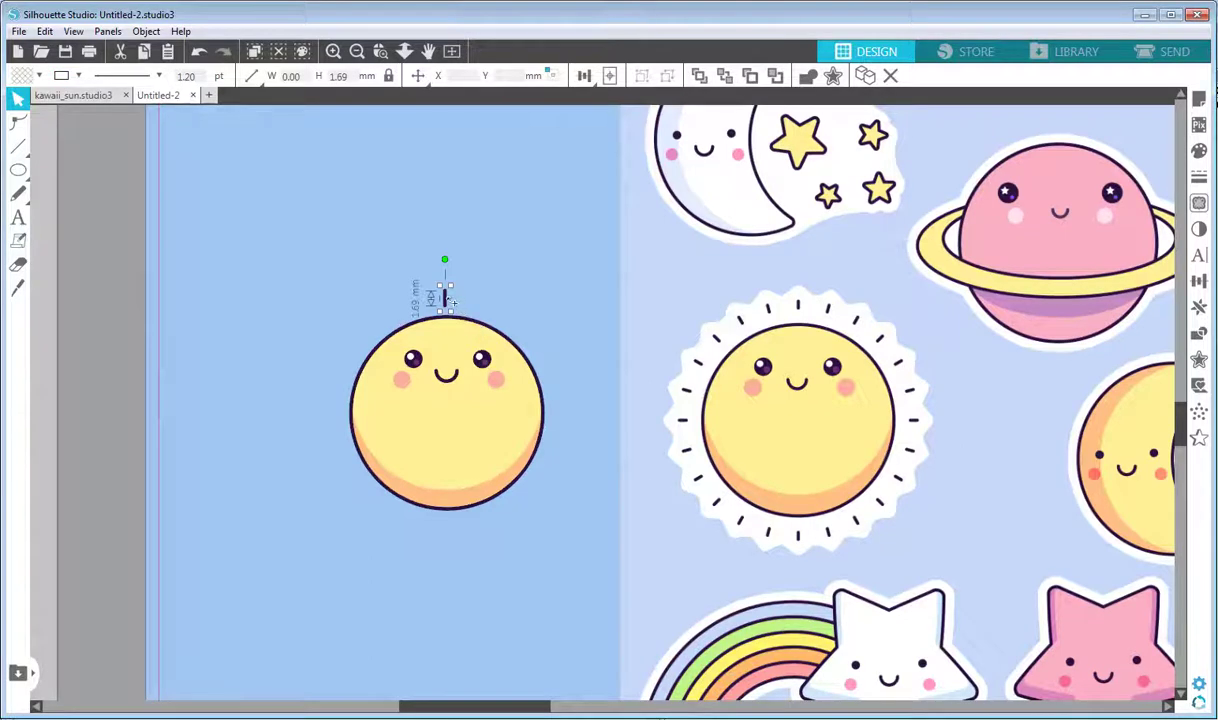
drag(447, 299, 448, 528)
- Align the upper and lower ray lines on their horizontal centers and group them
shift+click(445, 297)
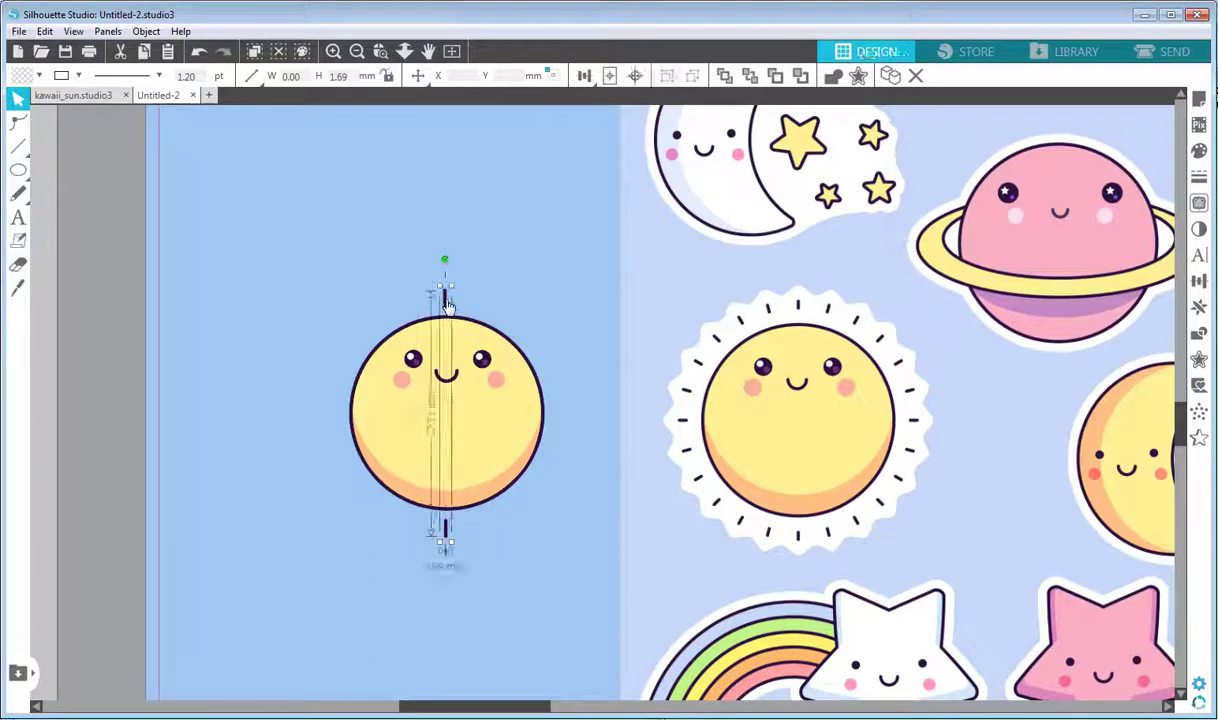
click(1199, 281)
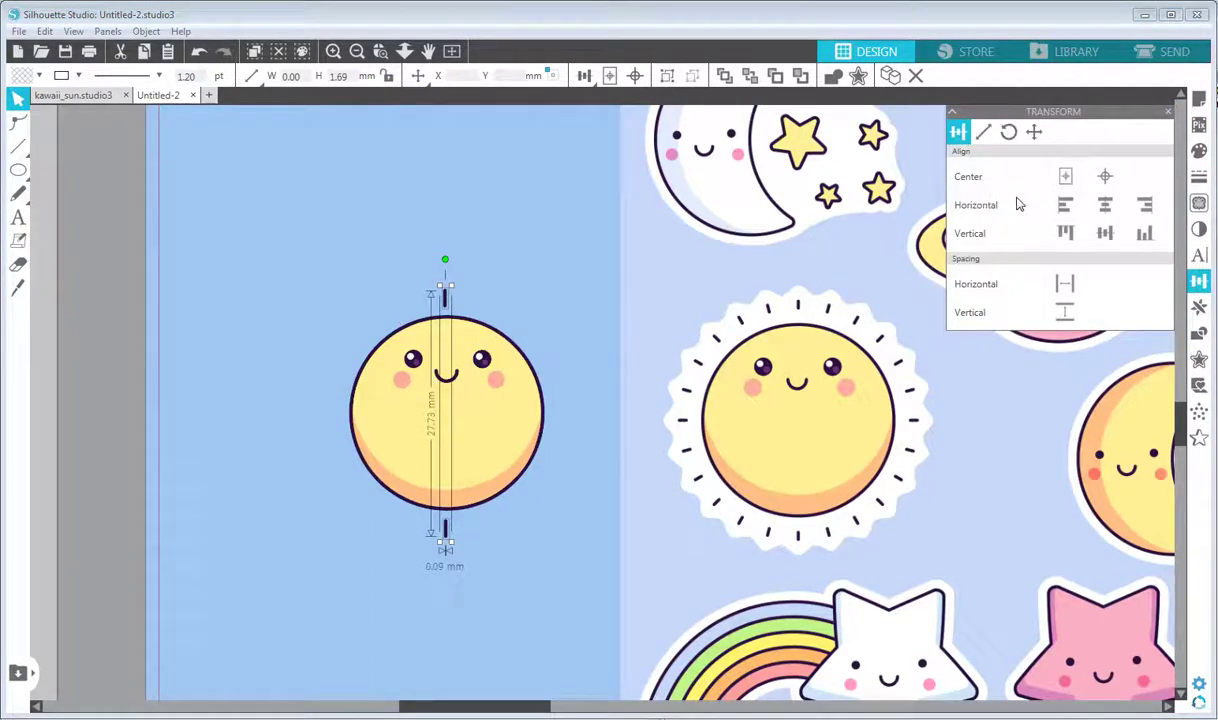
click(1106, 207)
click(146, 31)
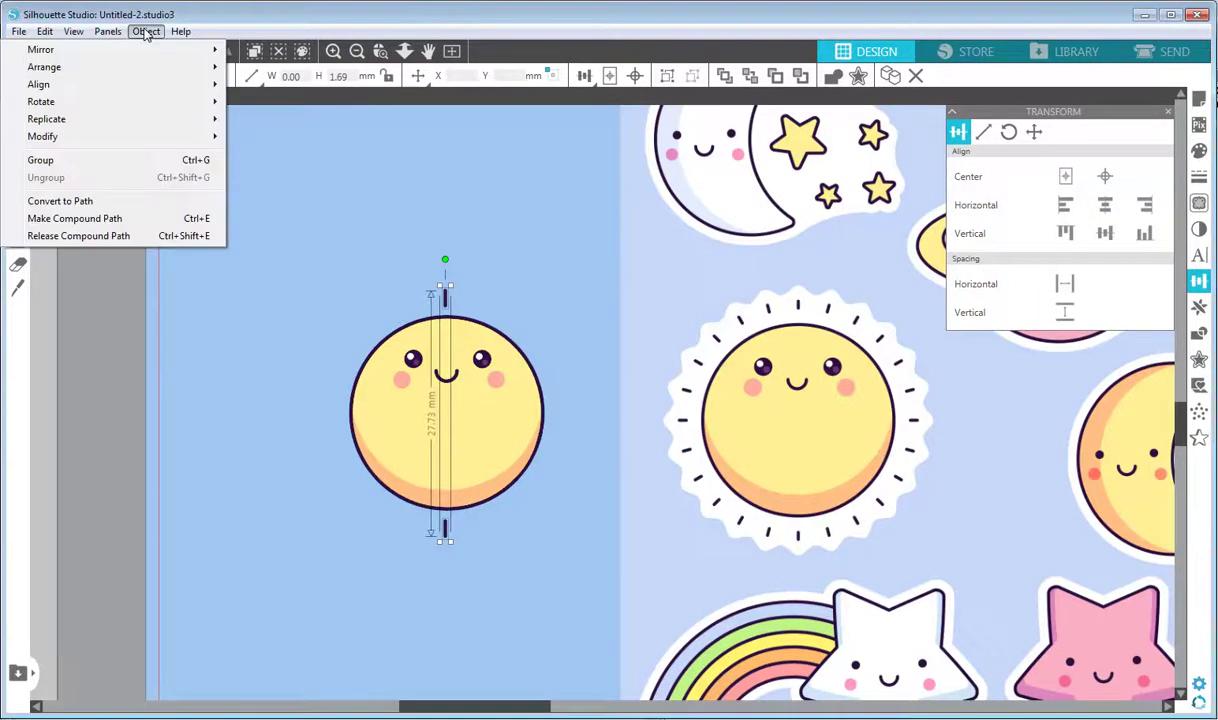
click(112, 162)
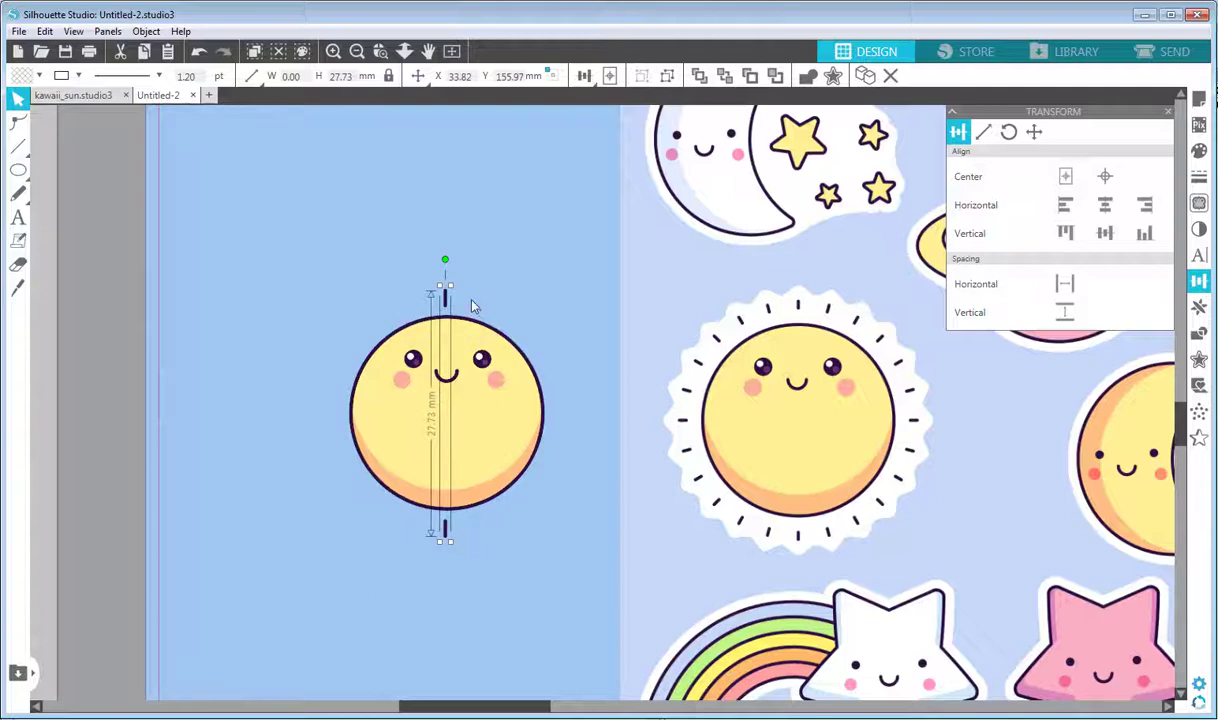
- Replicate the grouped pair of ray lines around the sun with 11 copies, rotating each copy by 15°
click(1199, 307)
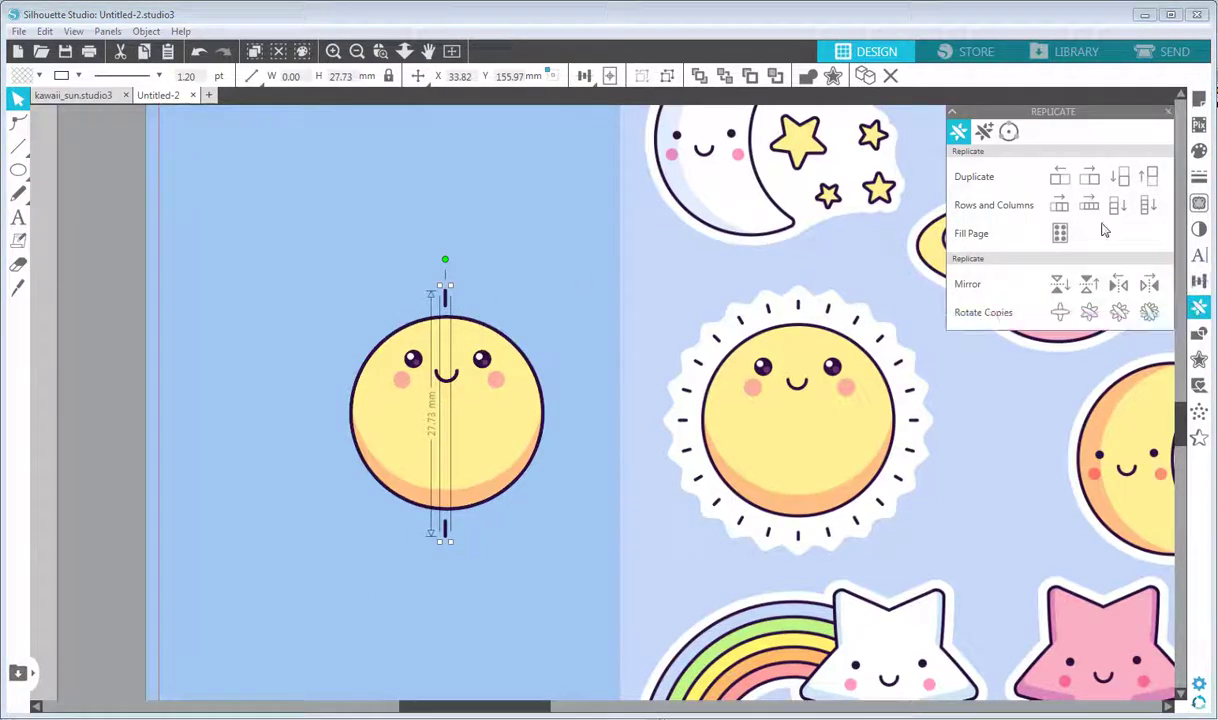
click(983, 133)
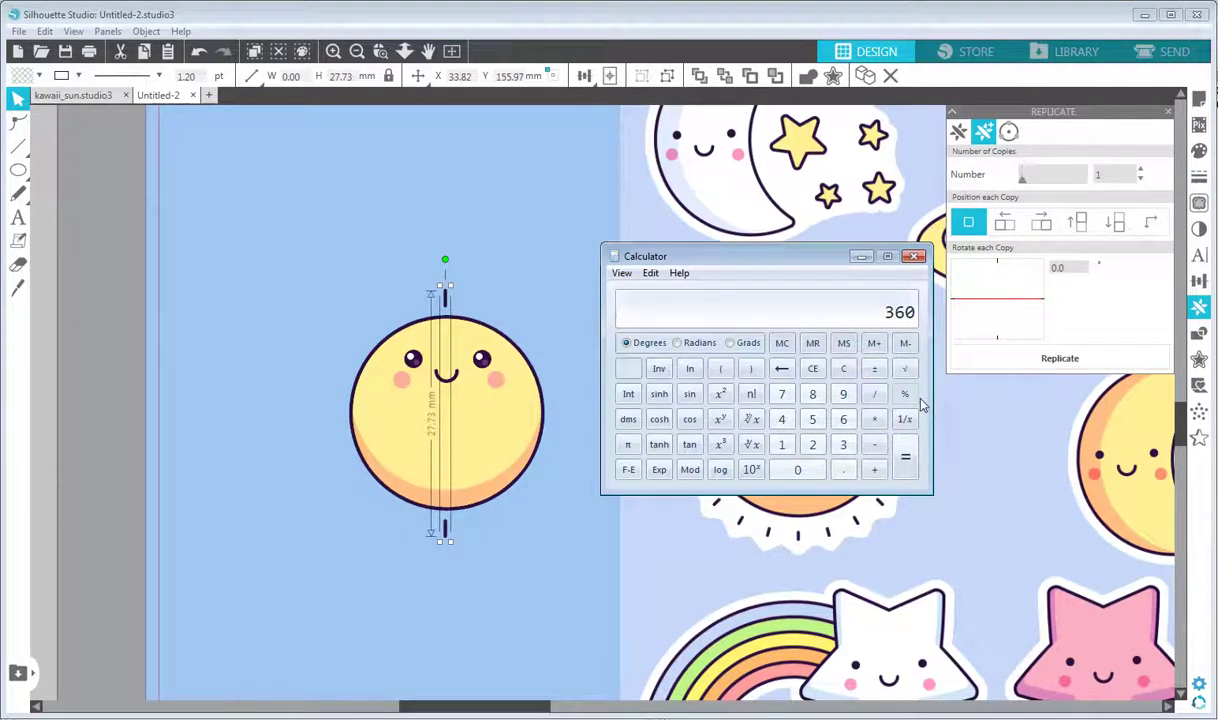
text(15)
text(15)
click(1112, 175)
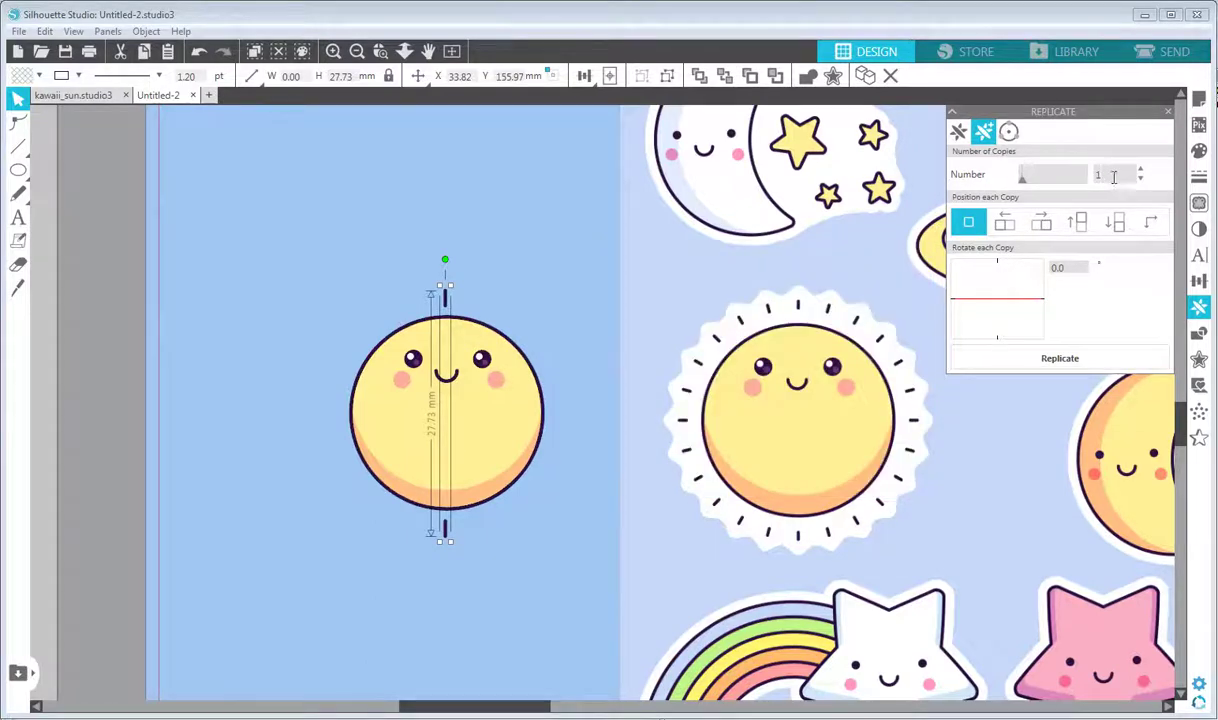
click(1054, 267)
text(15)
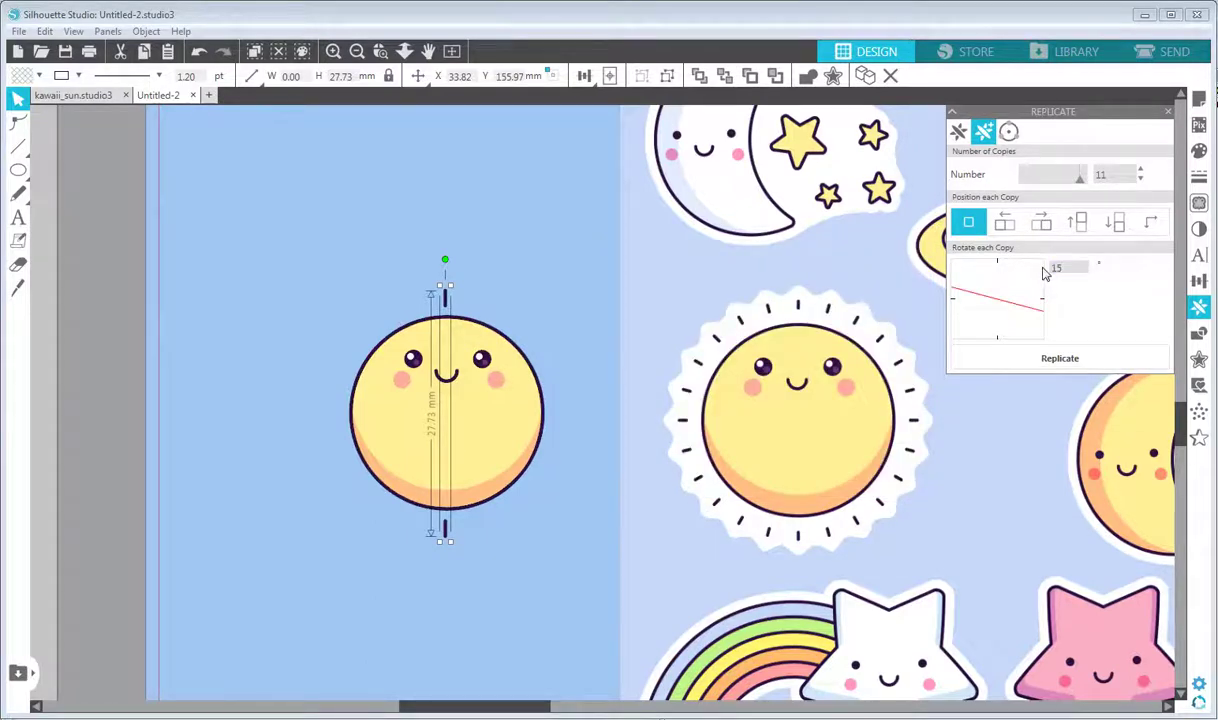
click(1058, 359)
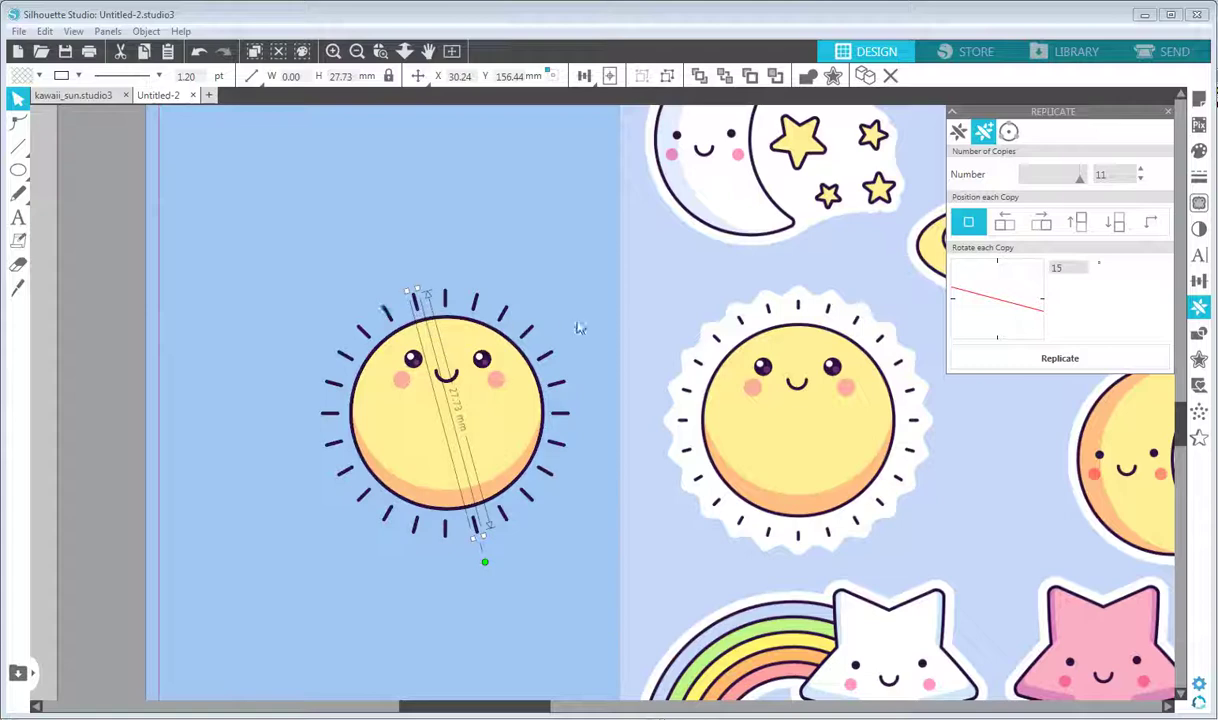
- Delete all the ray lines around the drawn sun, leaving only the sun and its face
drag(339, 243, 522, 306)
key(Delete)
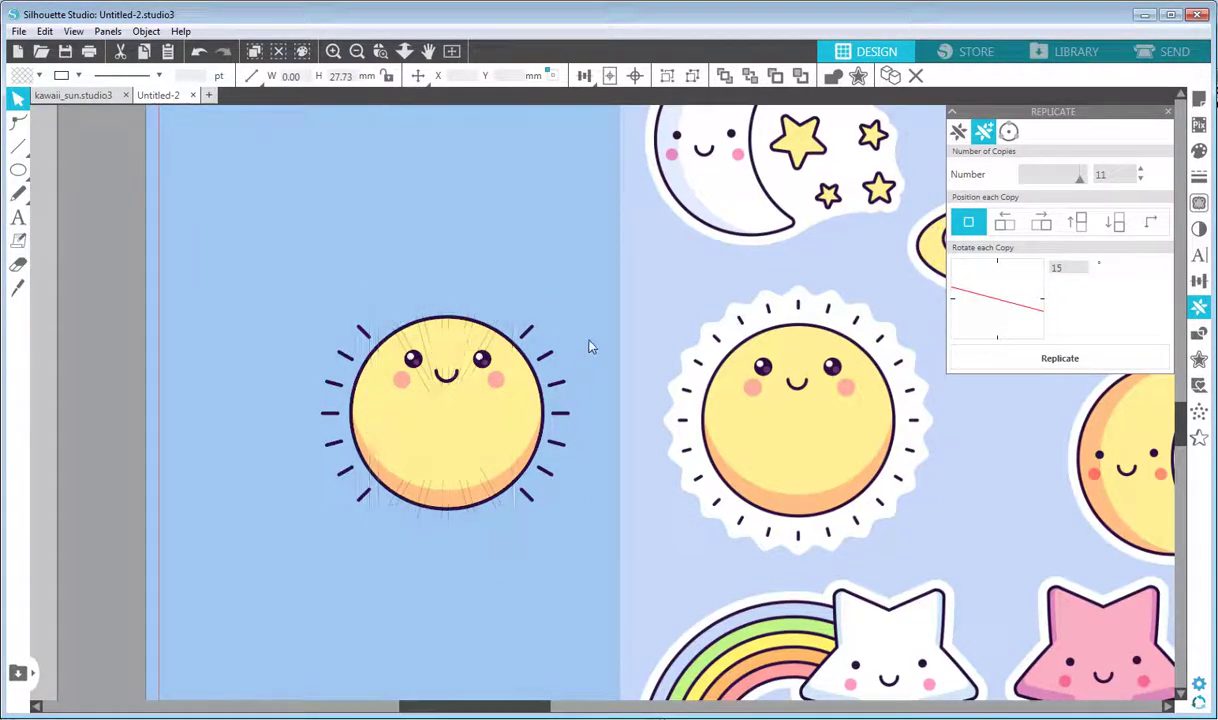
drag(590, 345, 559, 481)
click(540, 300)
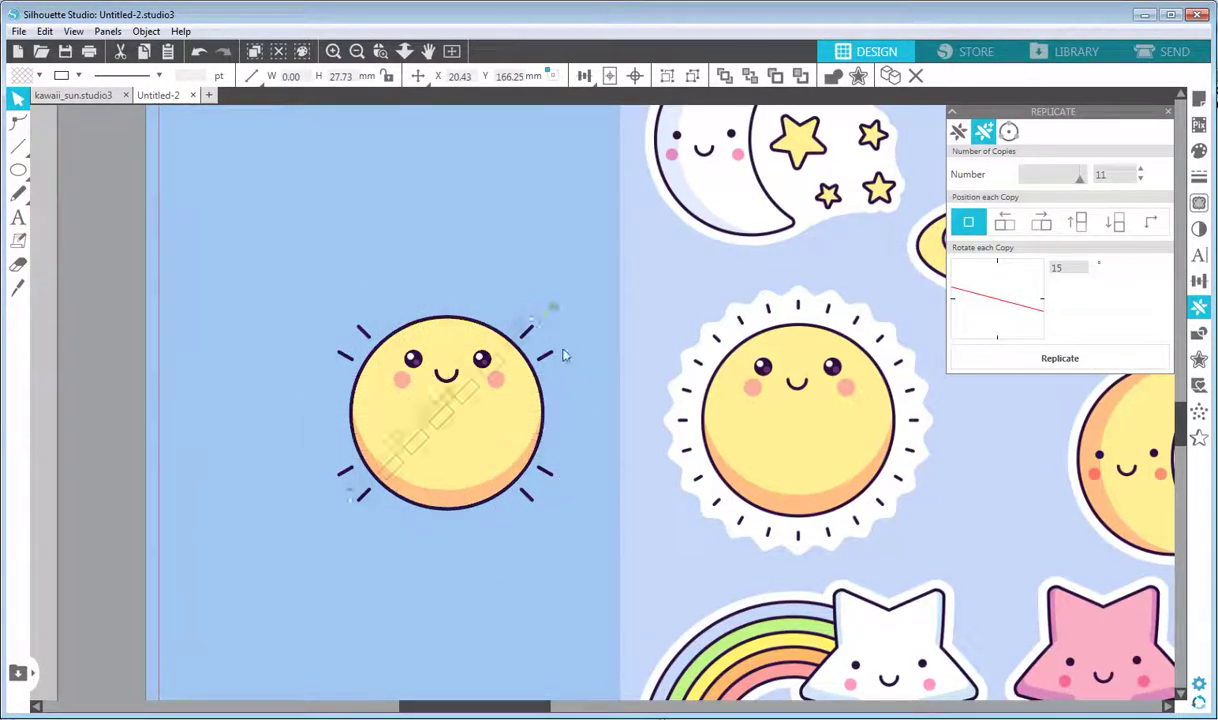
click(539, 337)
click(549, 477)
click(549, 477)
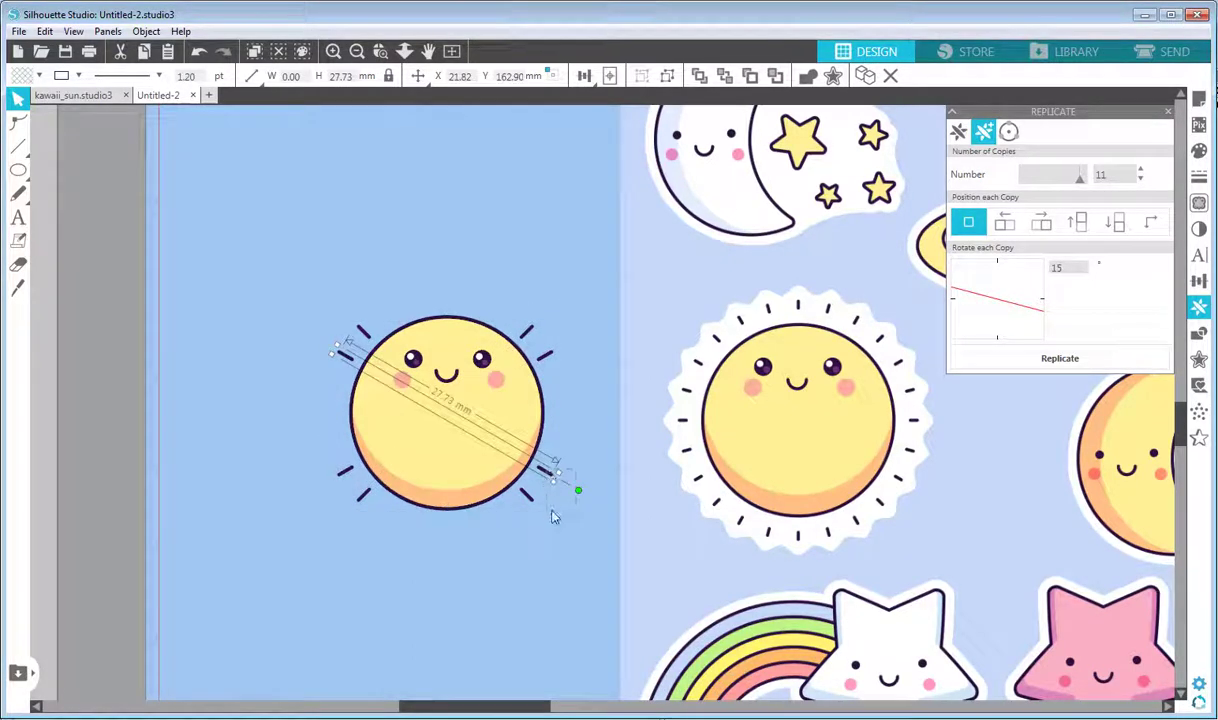
click(505, 480)
click(532, 498)
key(Delete)
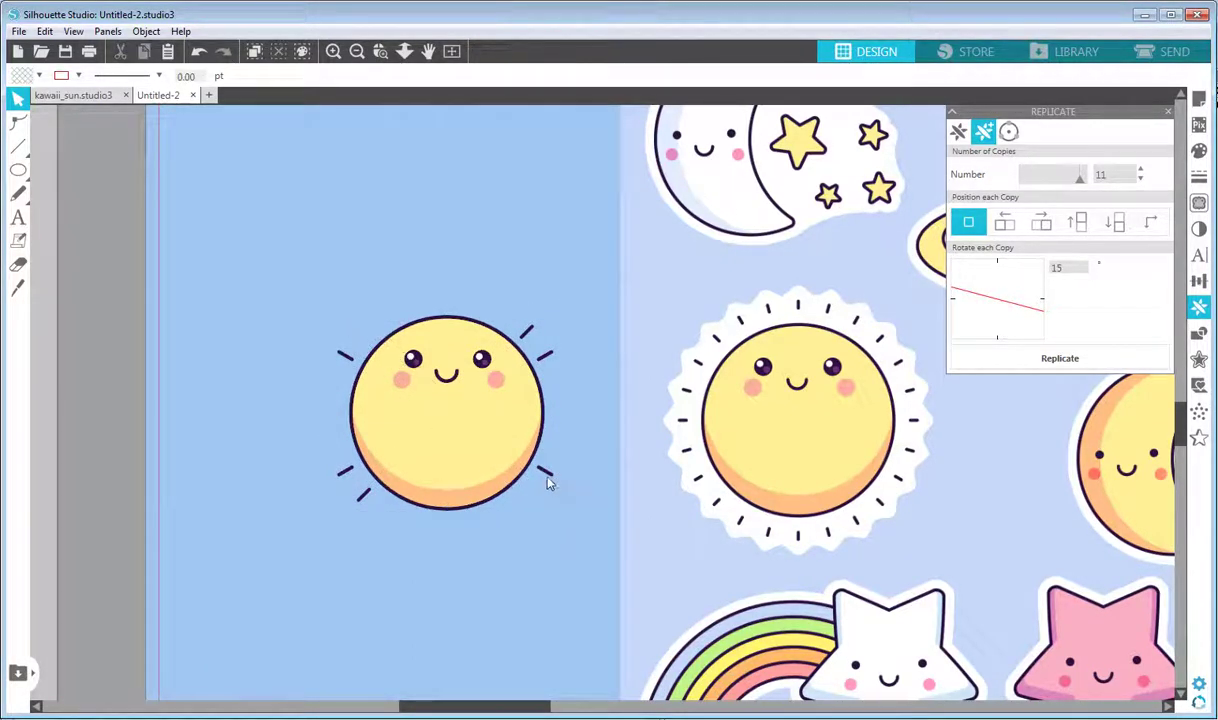
click(545, 474)
key(Delete)
click(546, 354)
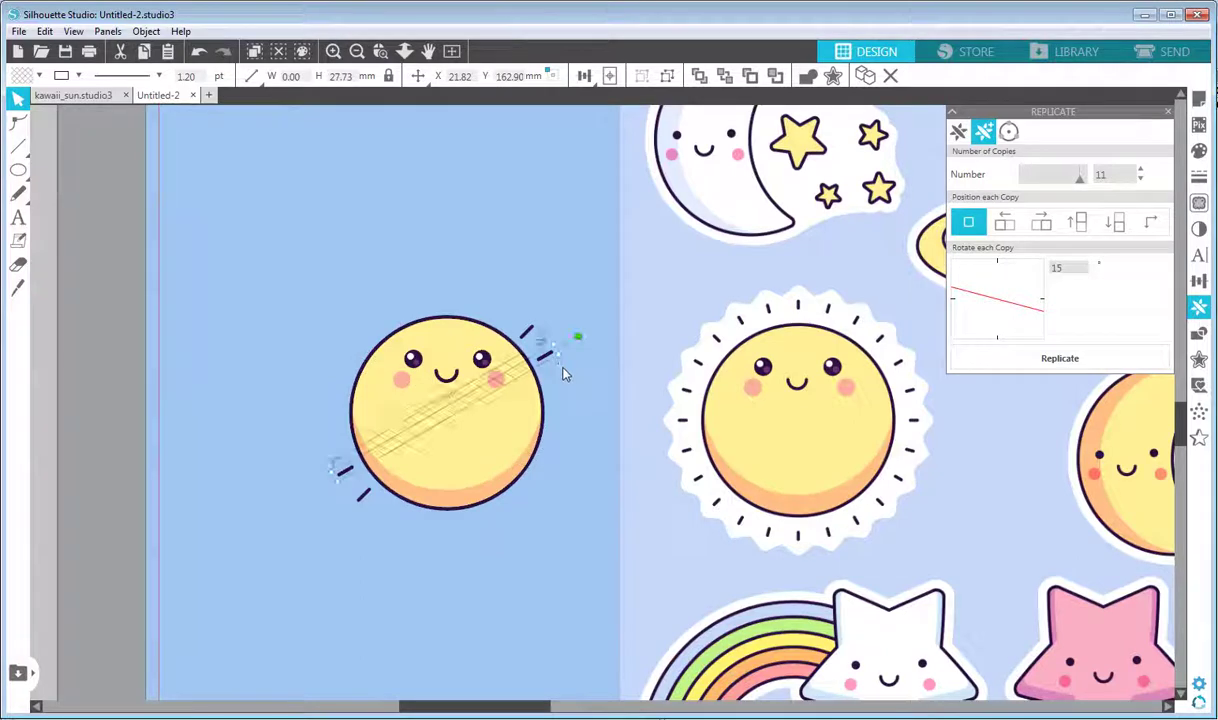
key(Delete)
click(530, 329)
drag(545, 342, 517, 321)
key(Delete)
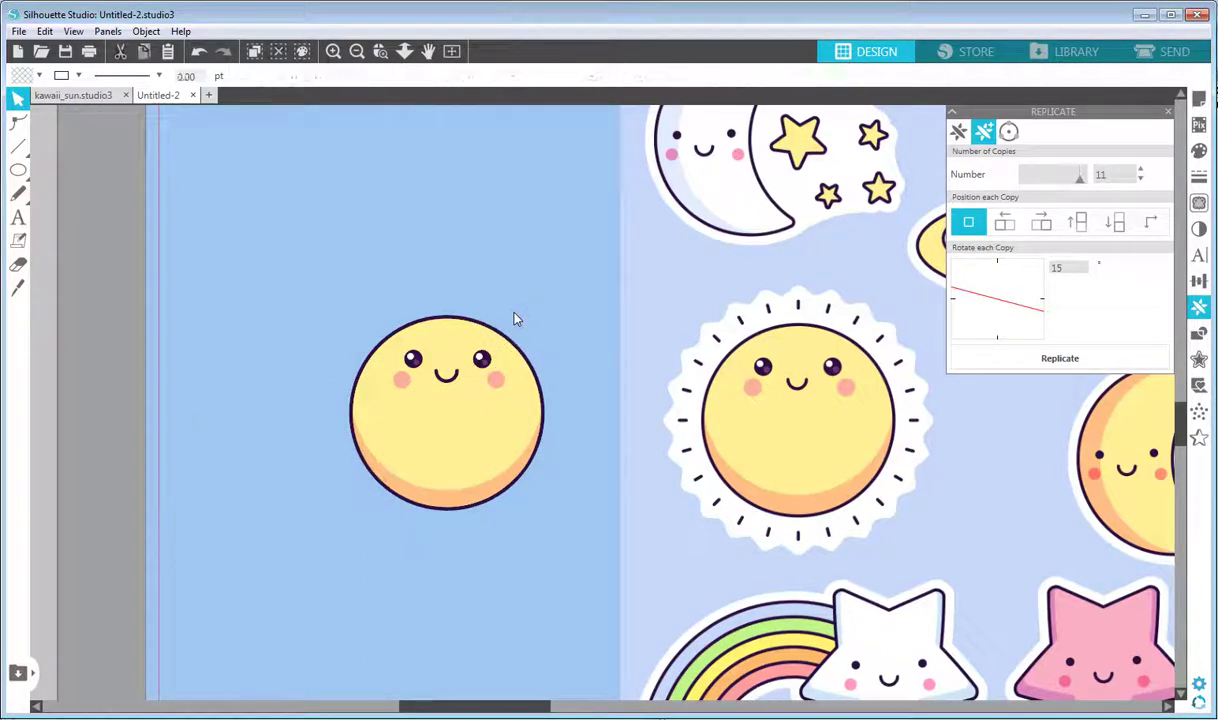
- Draw a vertical ray line about 1.87 mm long above the sun's top center, colored dark purple with 1.20 pt thickness
click(17, 141)
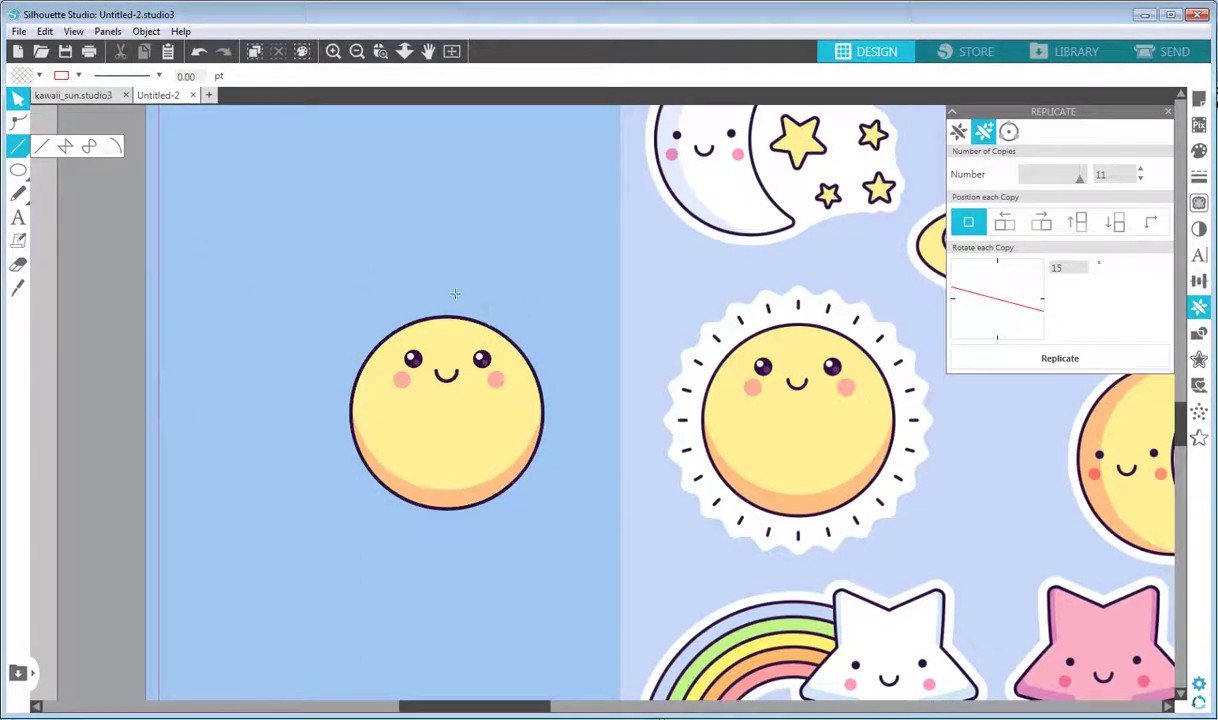
drag(443, 291, 449, 313)
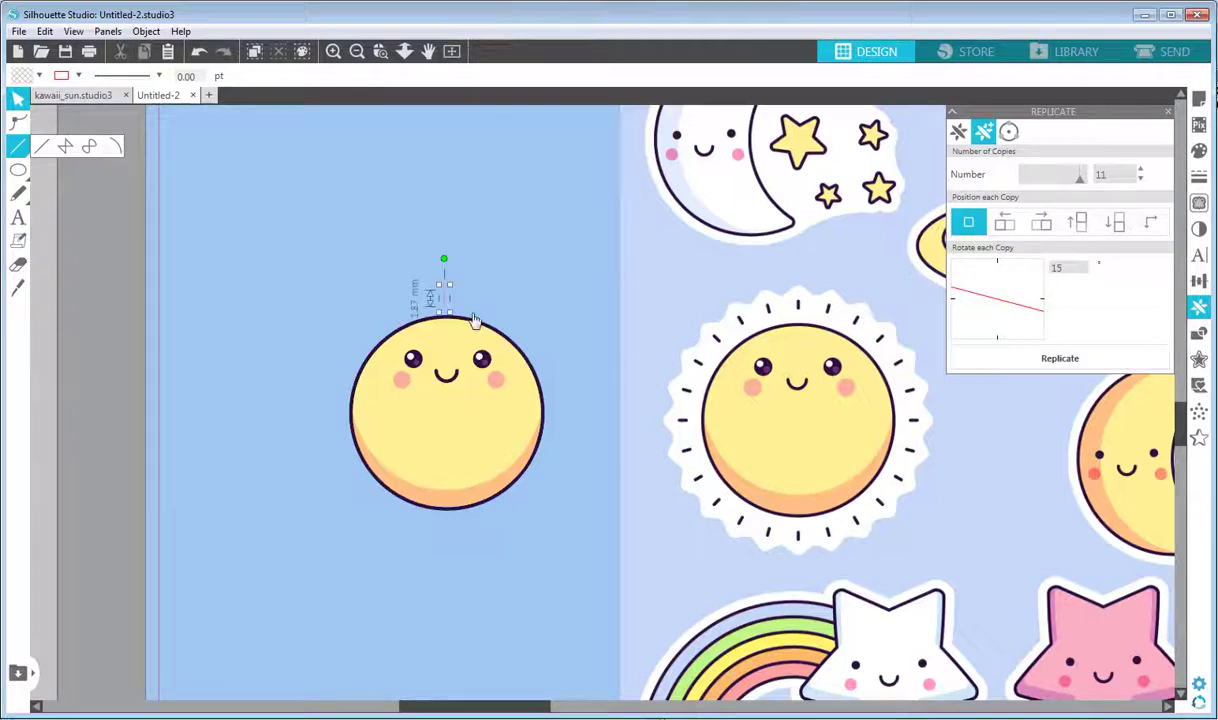
click(22, 102)
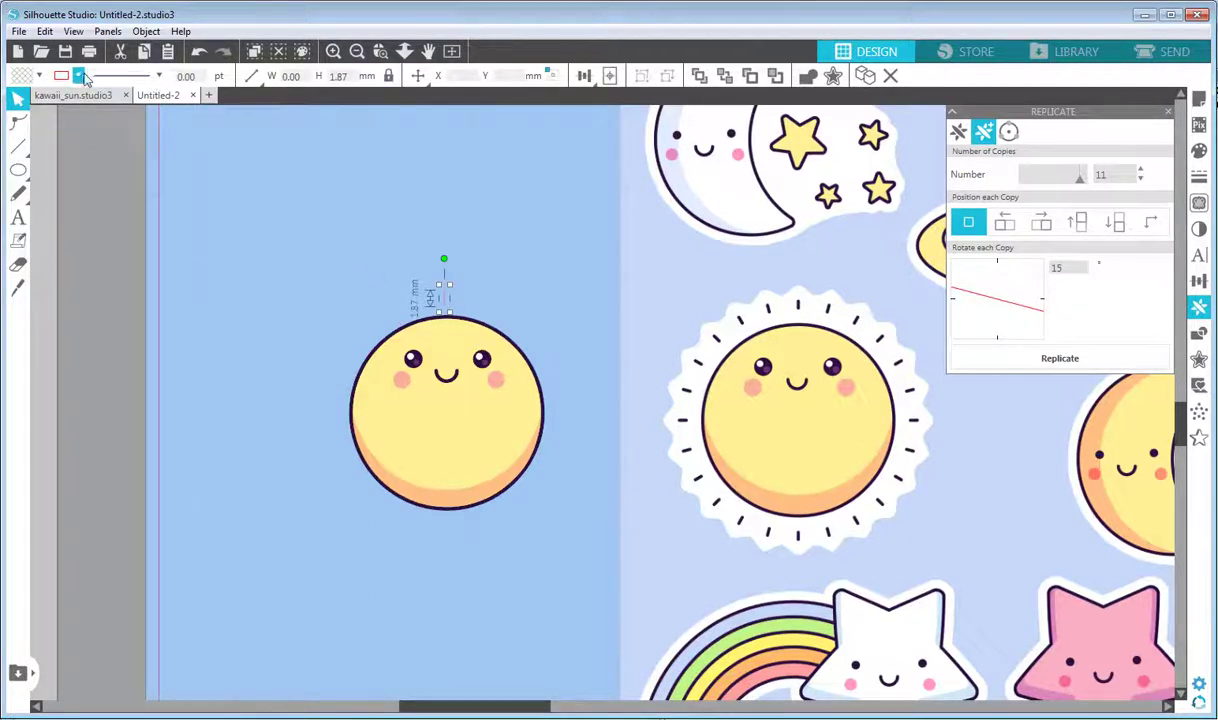
click(78, 75)
click(222, 100)
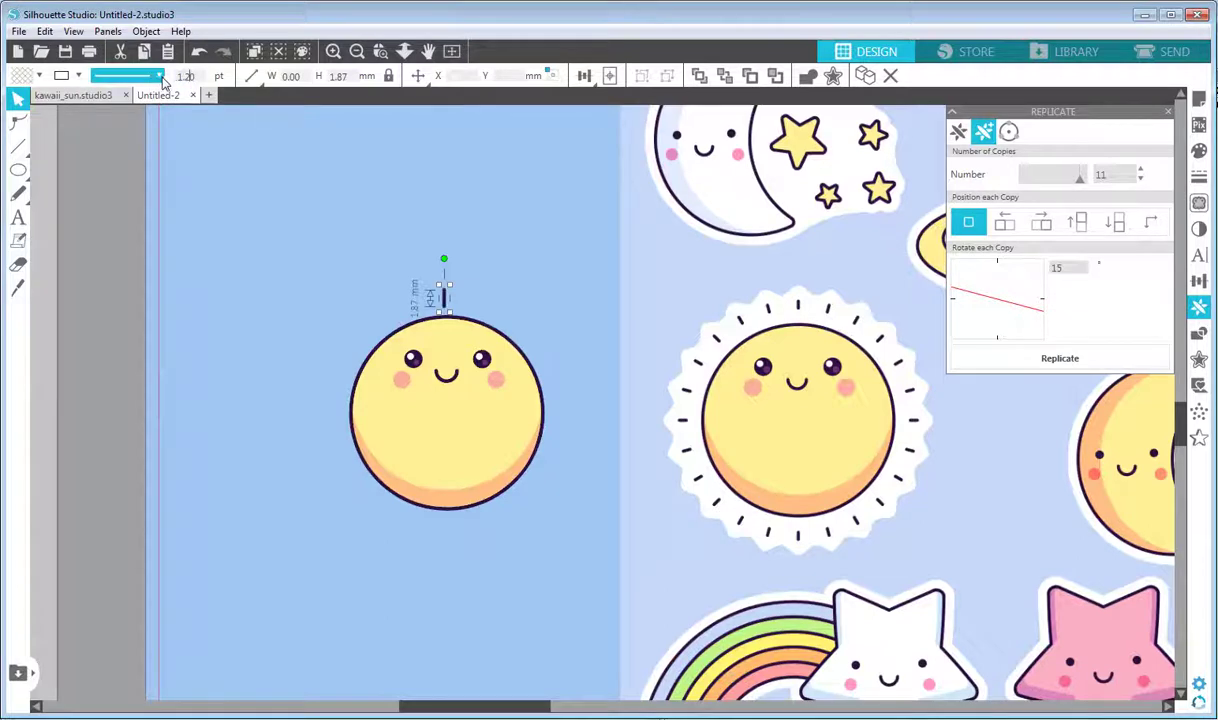
- Draw a circle about 24.56 mm in diameter and center it around the drawn sun
mouse_move(22, 170)
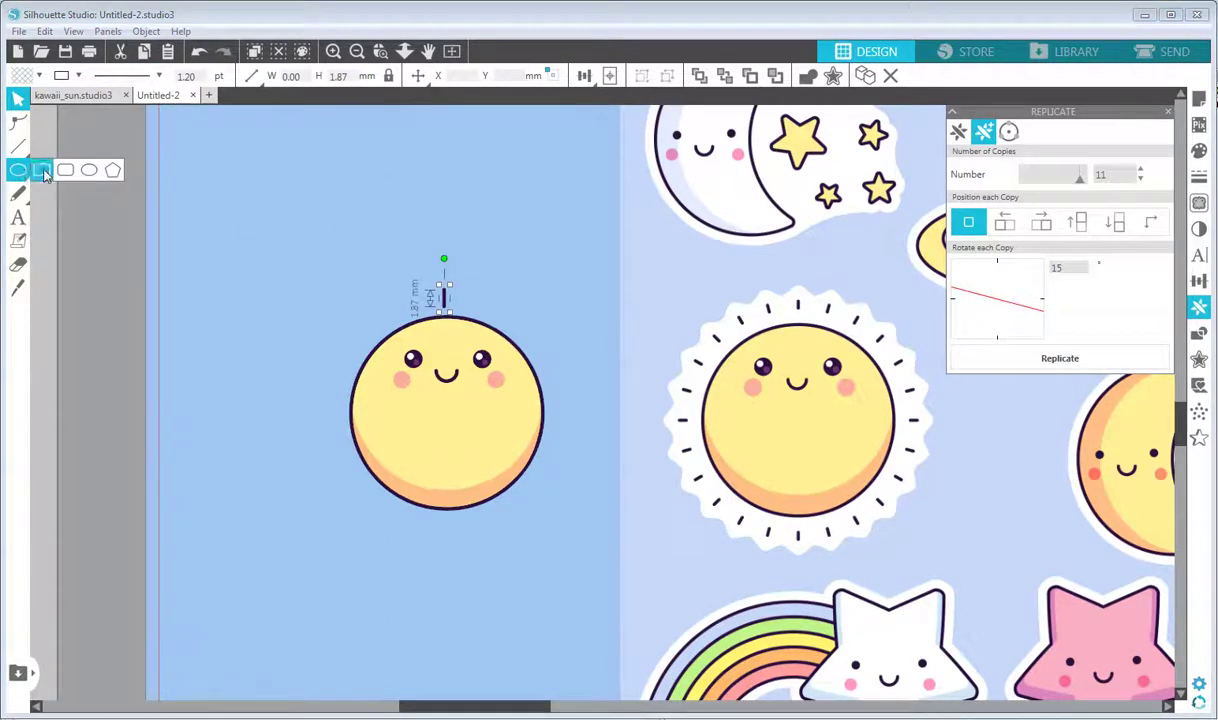
click(88, 170)
drag(351, 329, 571, 509)
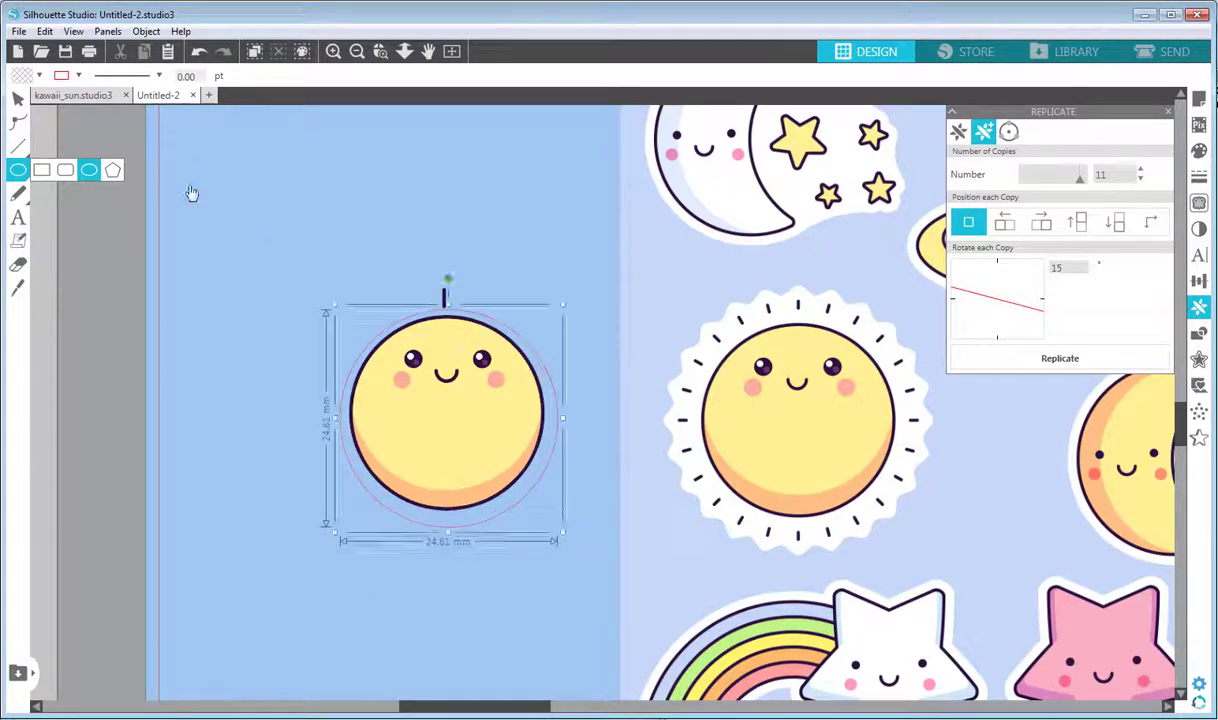
click(18, 97)
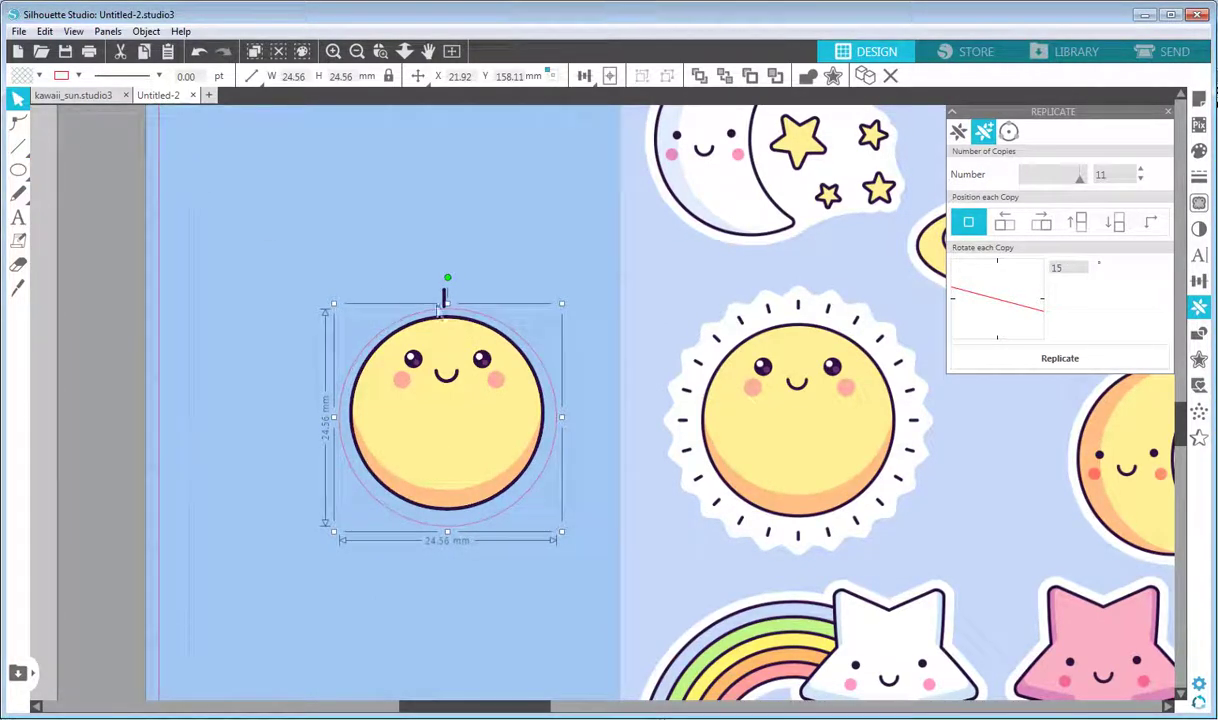
drag(471, 342, 497, 345)
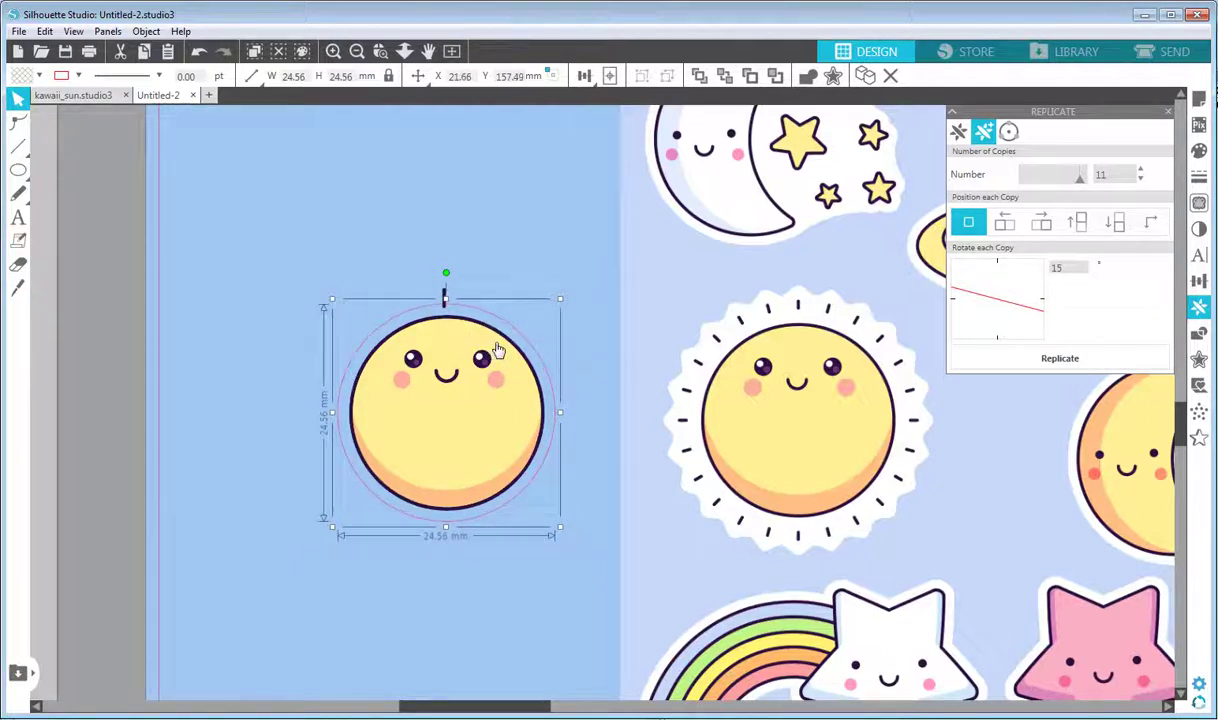
- Replicate the ray line along the outer circle as an object on path with 24 repeats
click(1010, 133)
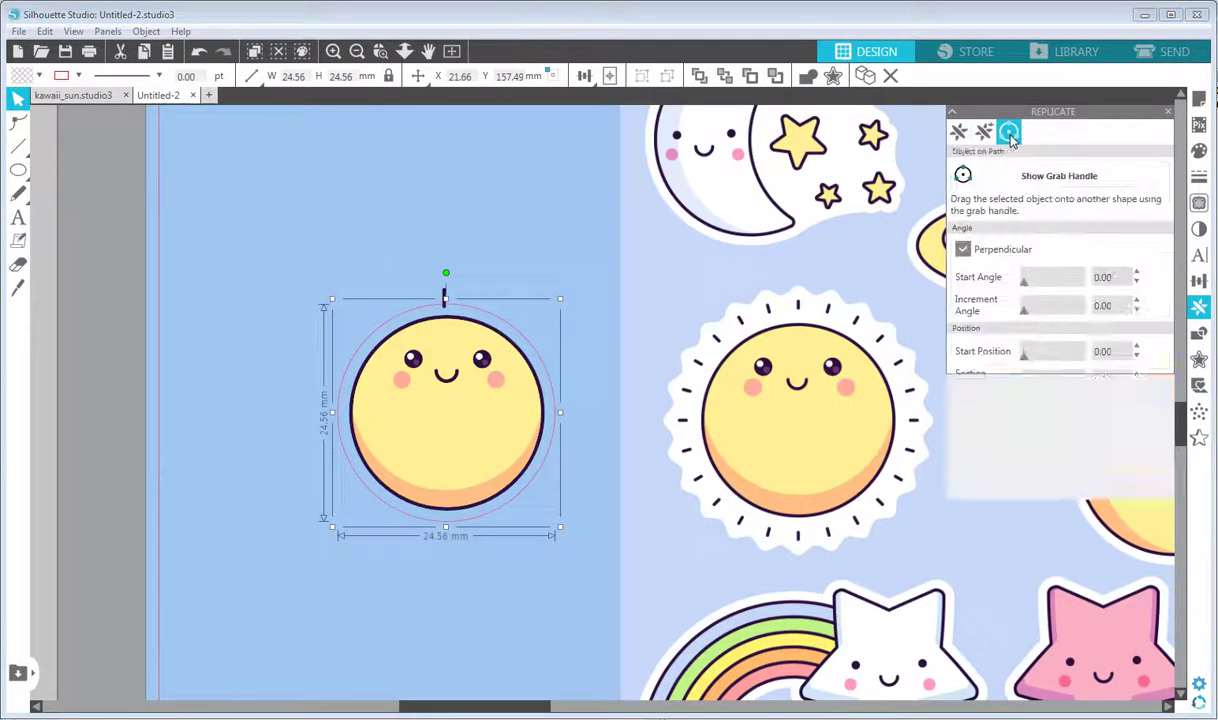
click(444, 297)
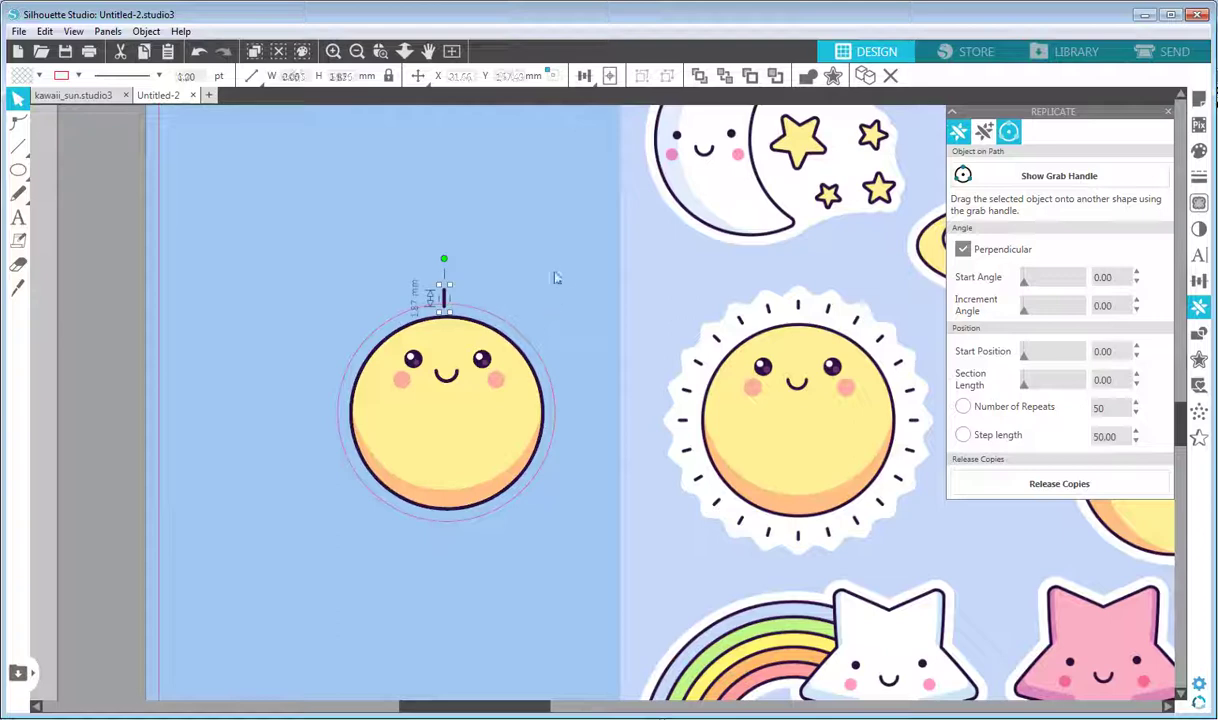
click(1004, 180)
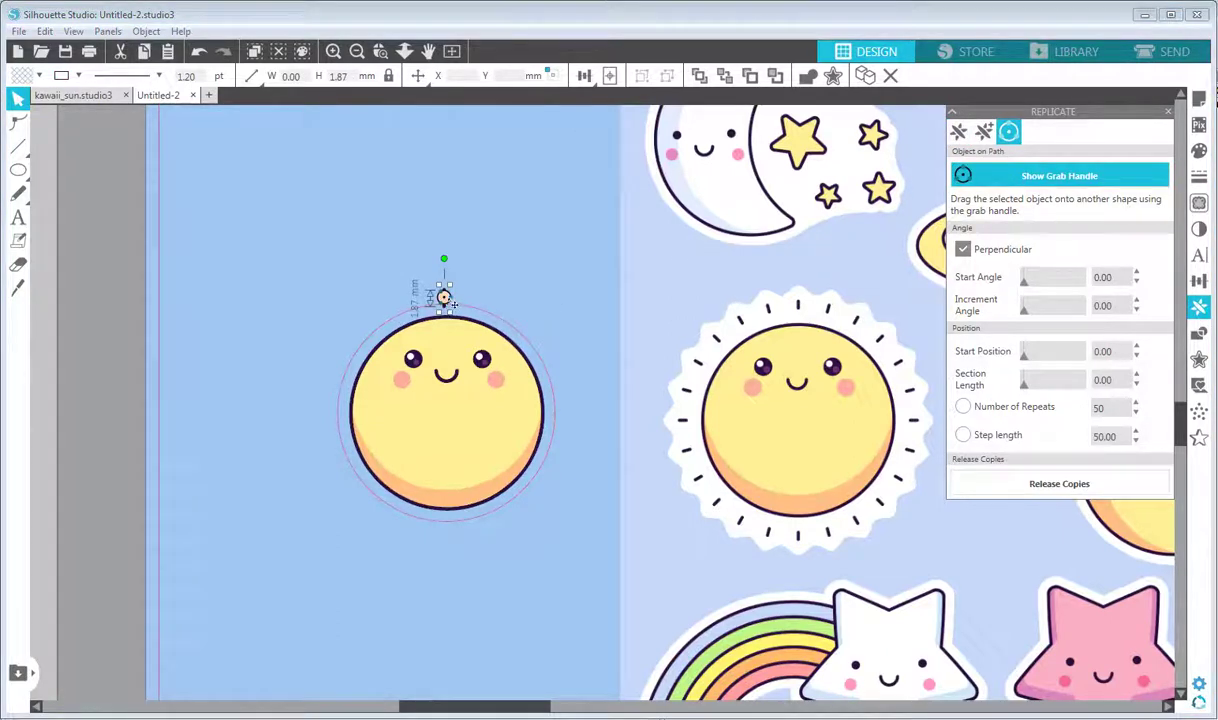
drag(450, 302, 451, 308)
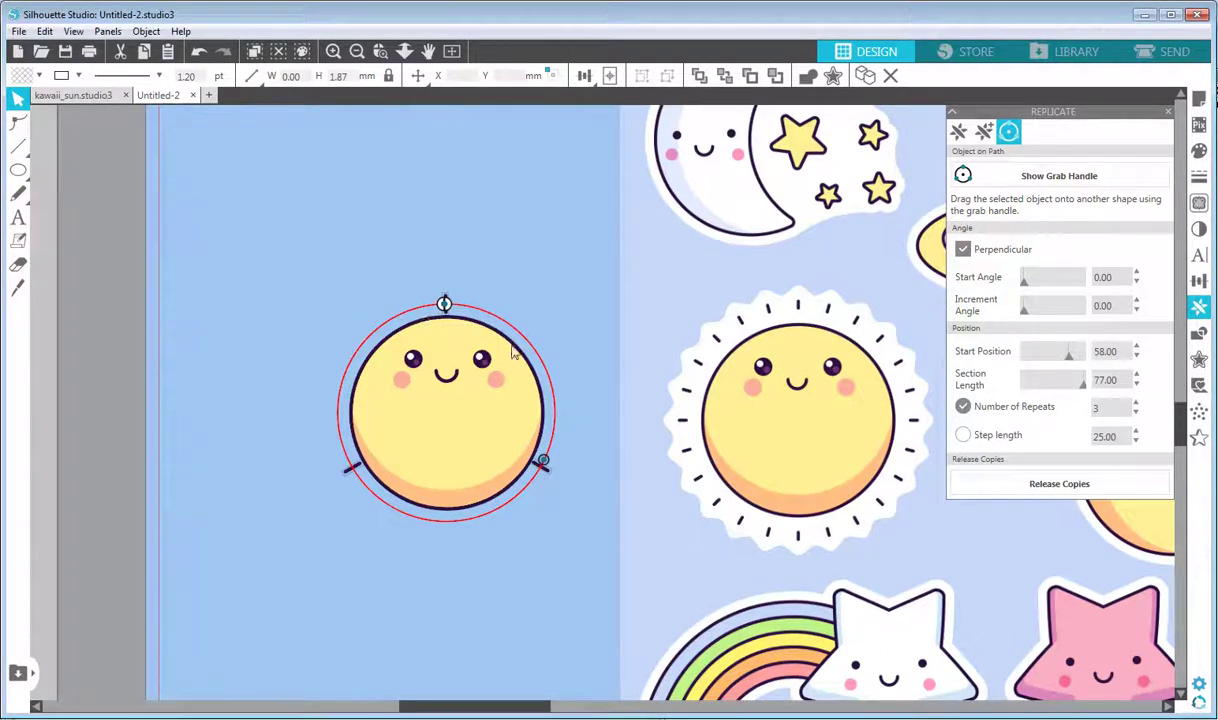
double_click(1108, 409)
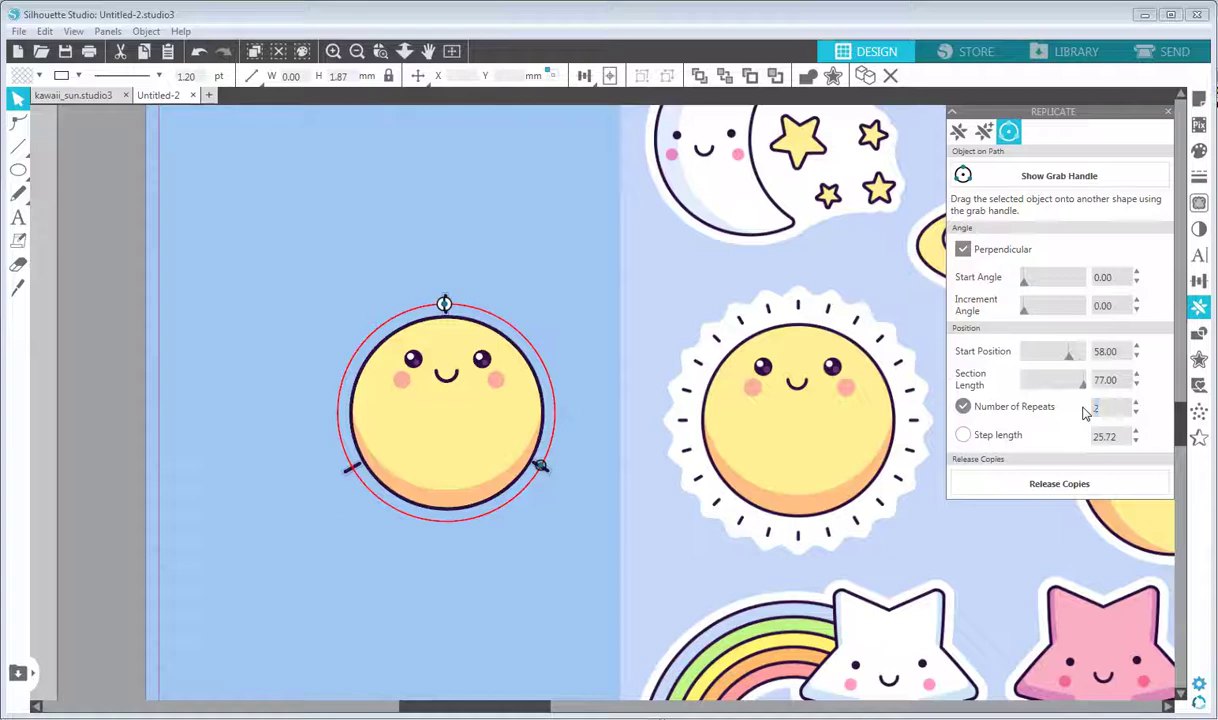
key(Return)
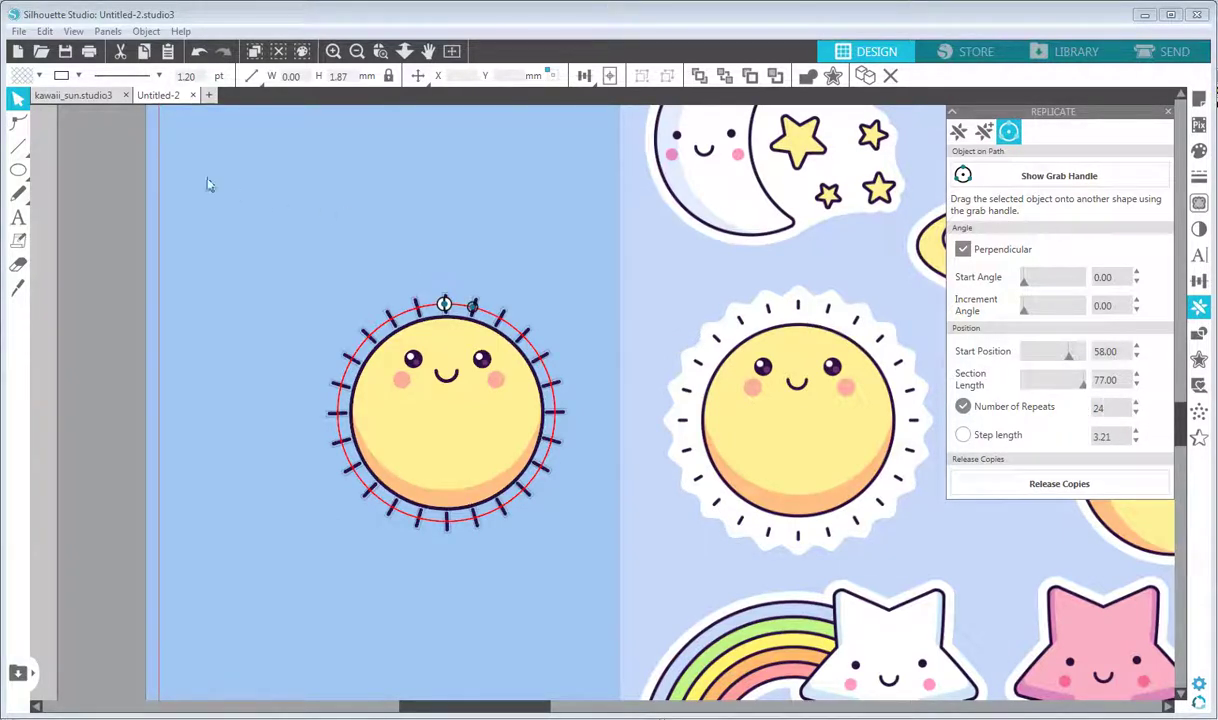
- Shorten the ray lines around the sun by editing the end points of the original line
click(20, 127)
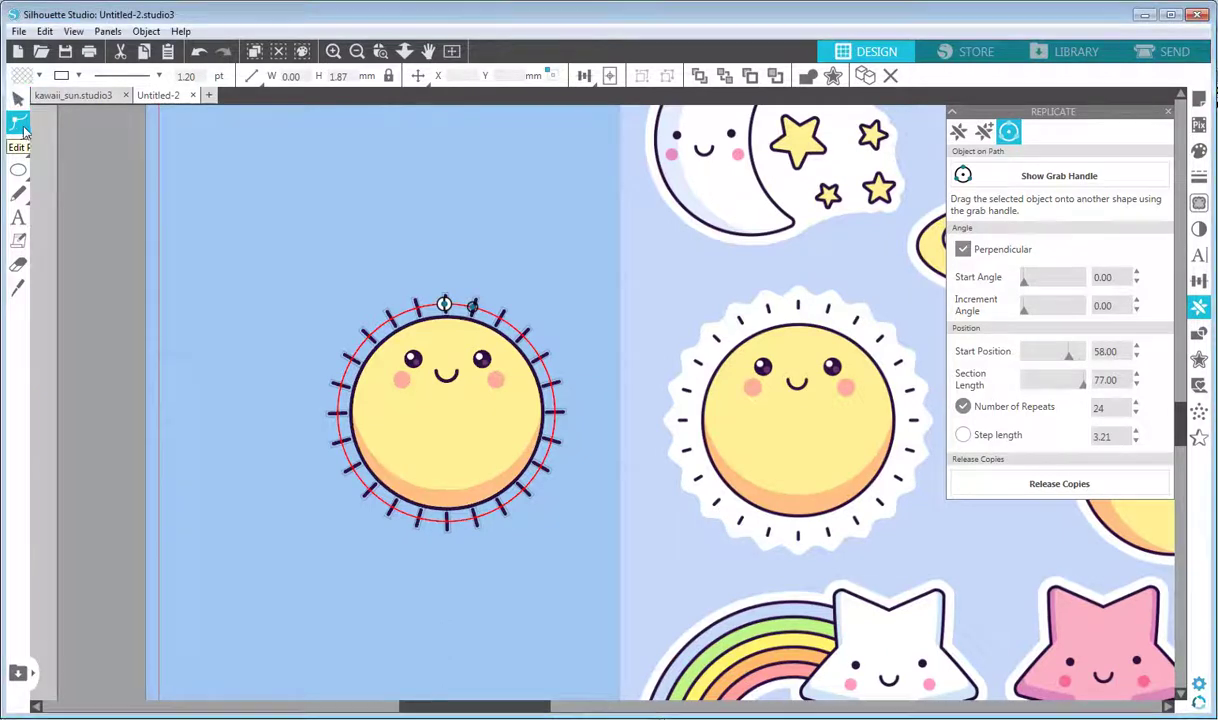
click(449, 312)
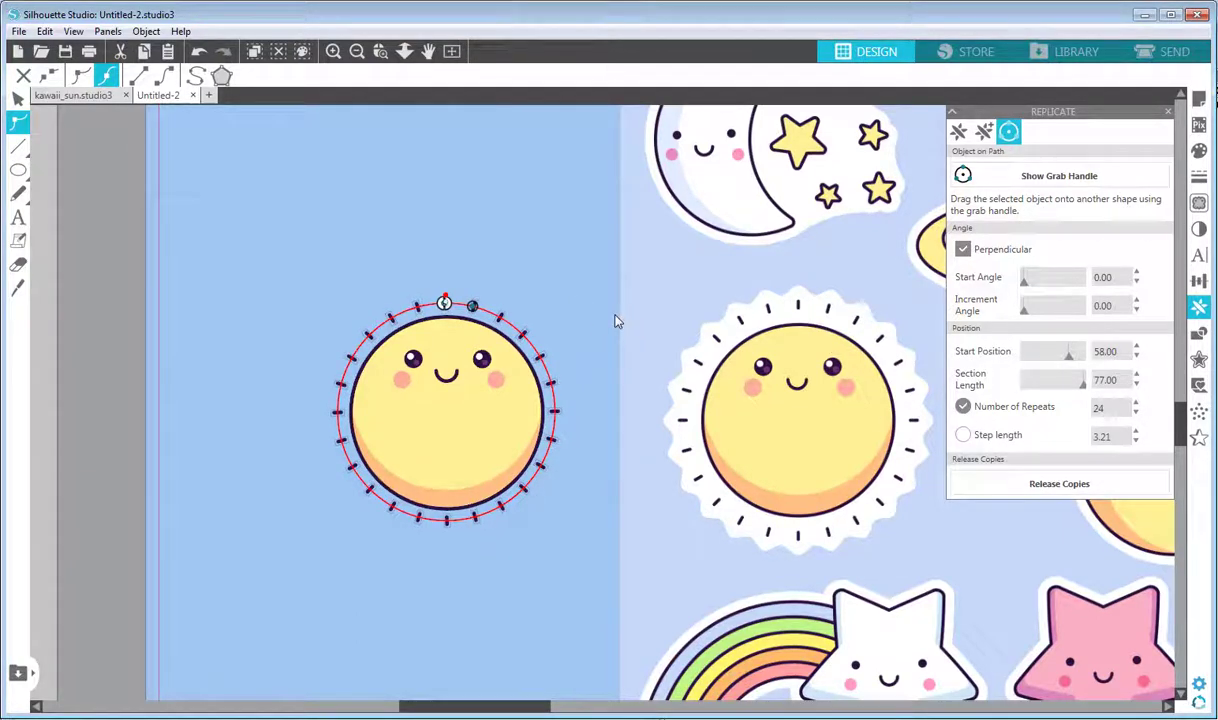
click(341, 210)
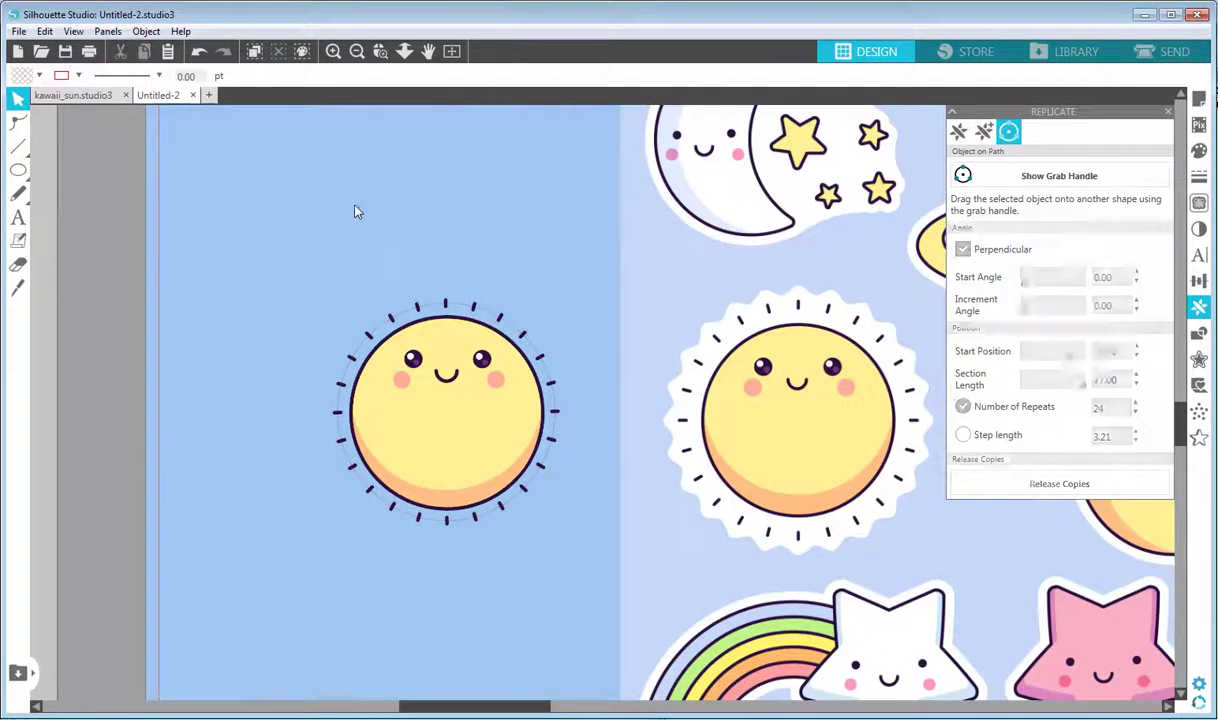
- Make the outline of the circle path carrying the ray lines transparent
click(405, 318)
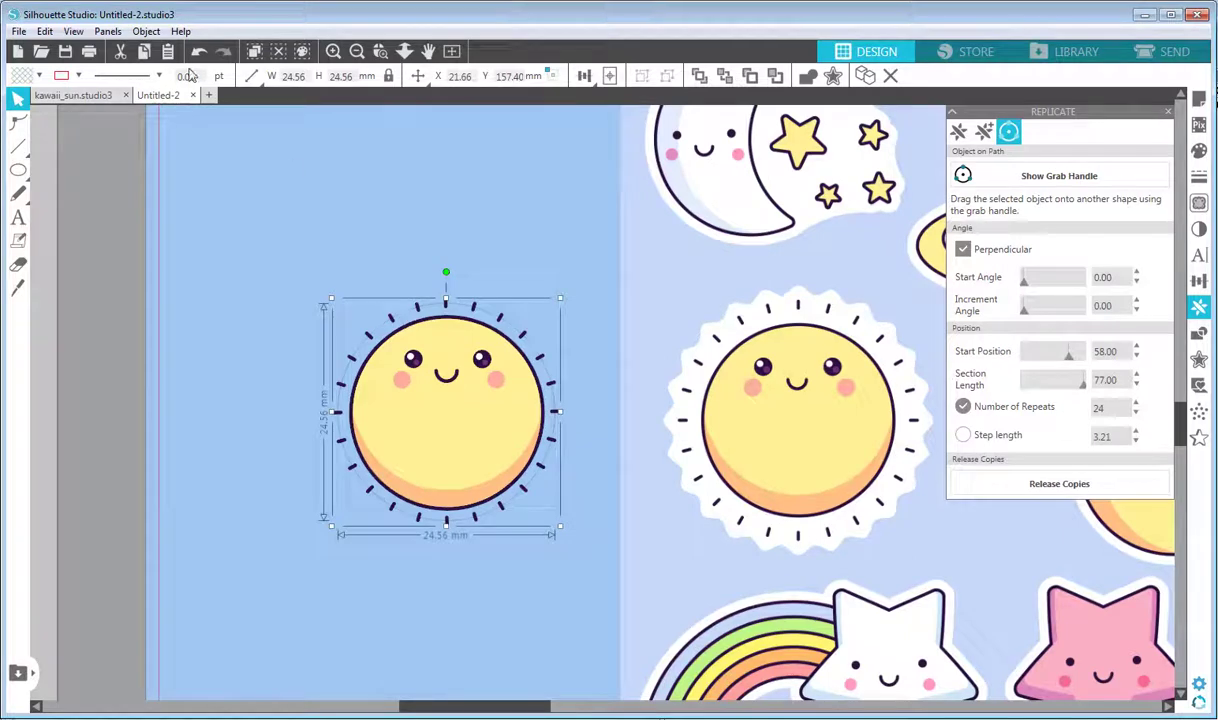
click(78, 75)
click(175, 103)
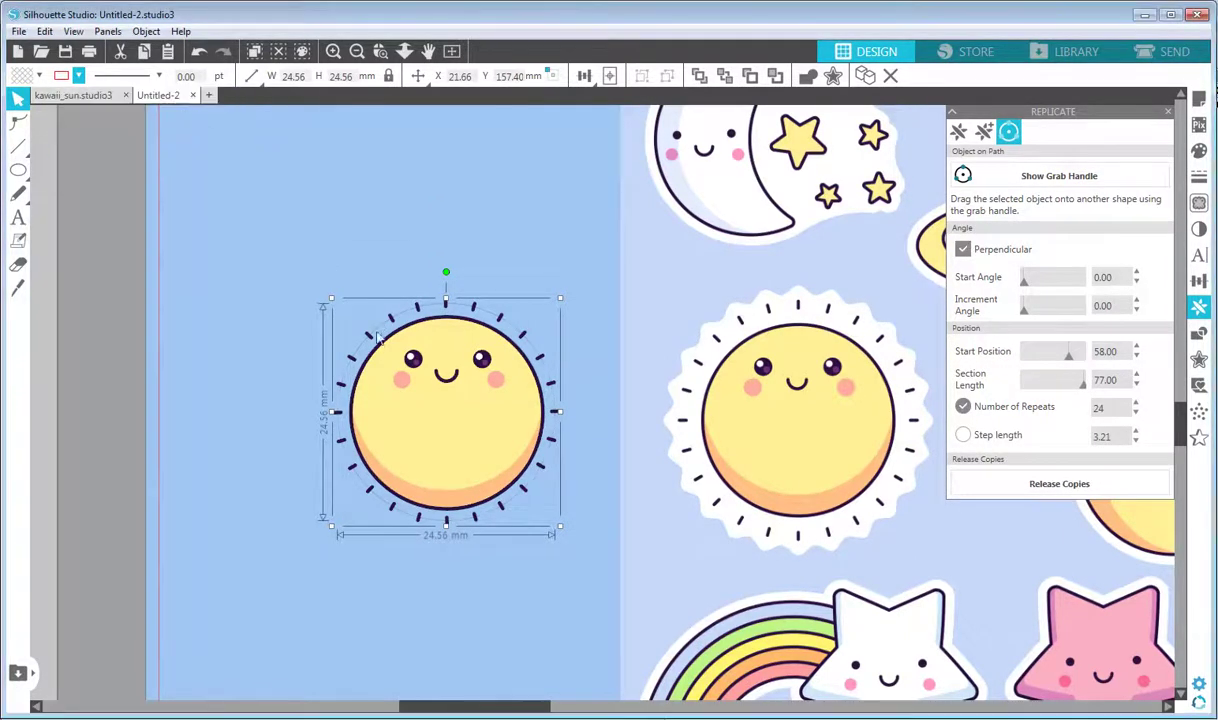
click(513, 240)
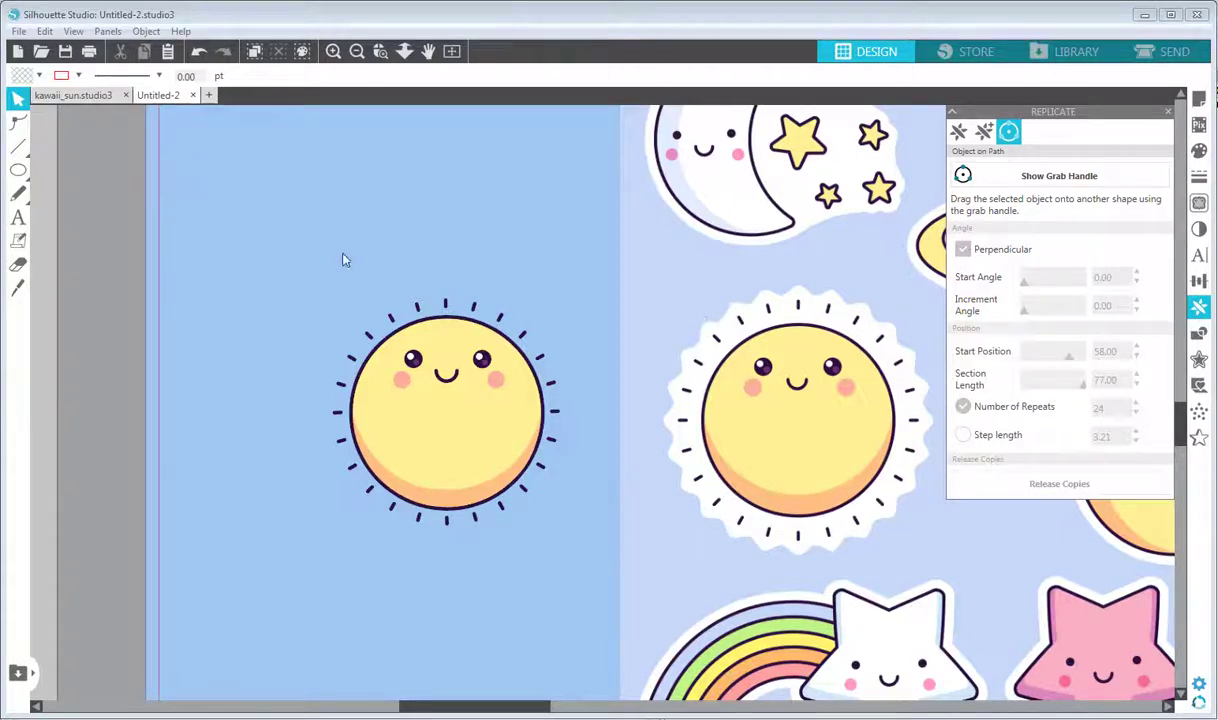
- Draw a regular polygon above the sun and reduce it to a triangle about 18.22 mm wide and 15.78 mm high
mouse_move(22, 172)
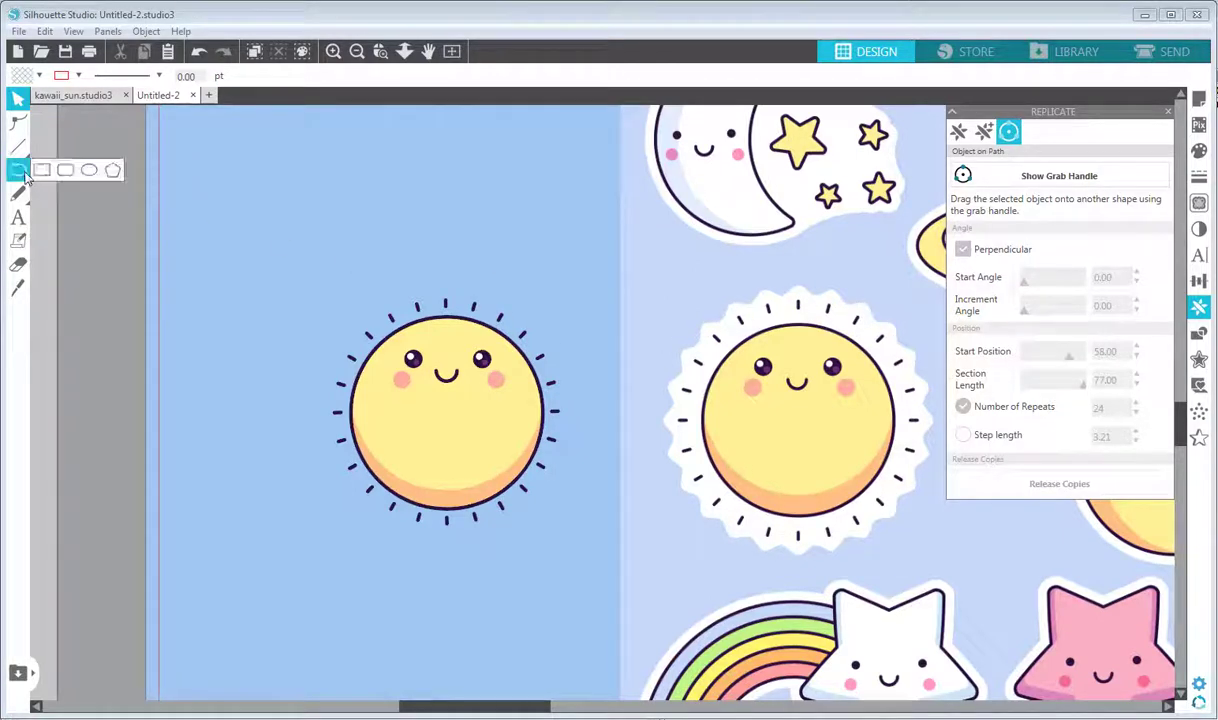
click(113, 172)
mouse_move(376, 230)
mouse_down()
mouse_move(430, 250)
mouse_move(362, 253)
mouse_move(326, 230)
mouse_move(345, 228)
mouse_move(325, 242)
mouse_up()
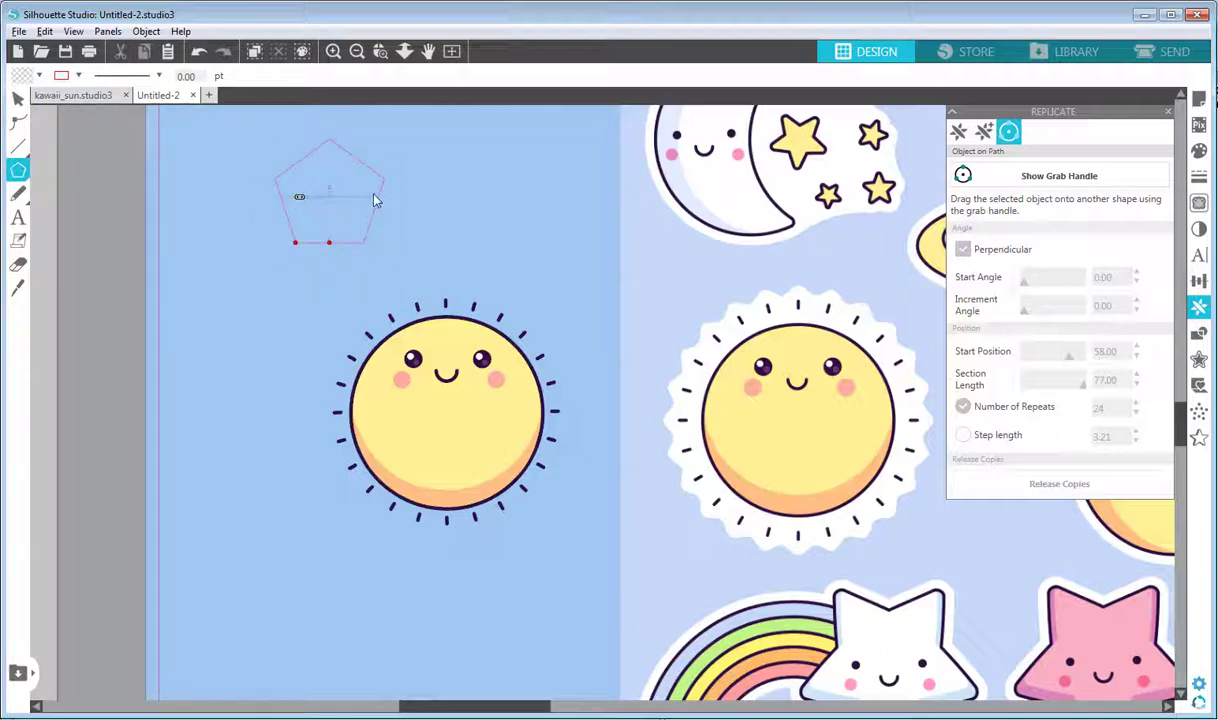
key(v)
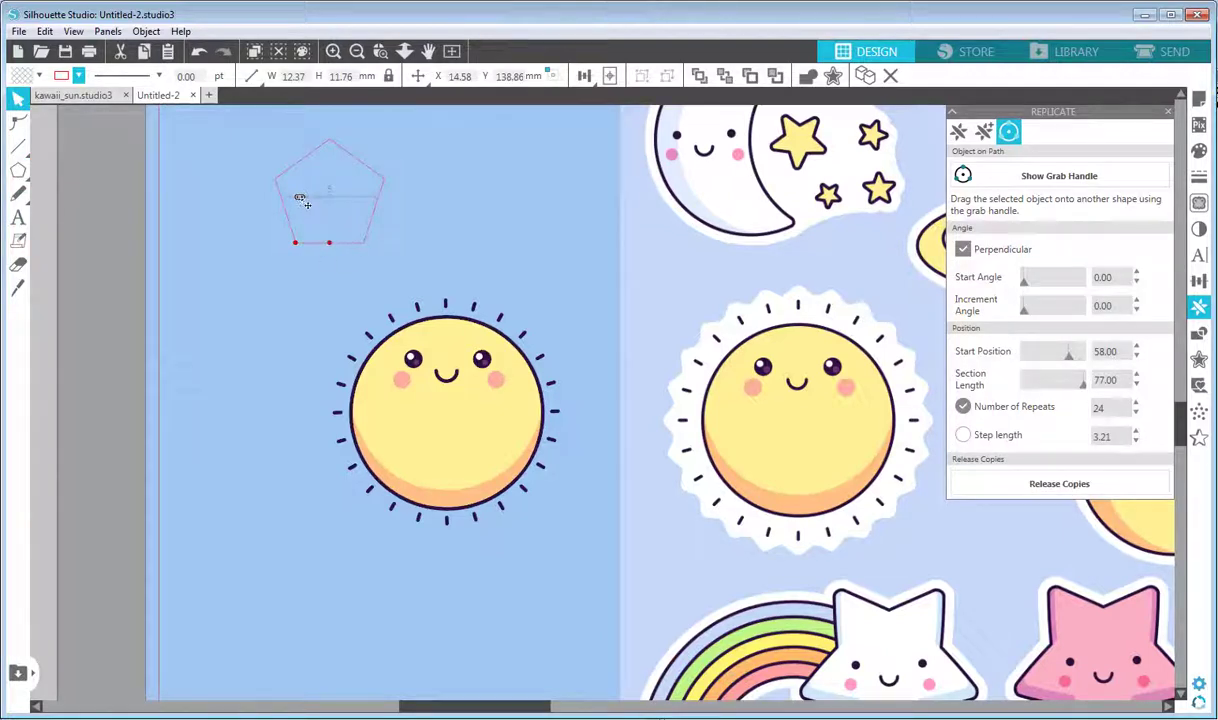
drag(300, 200, 290, 201)
- Draw a circle about 25.85 mm in diameter around the sun and centre it over the ray lines
mouse_move(19, 170)
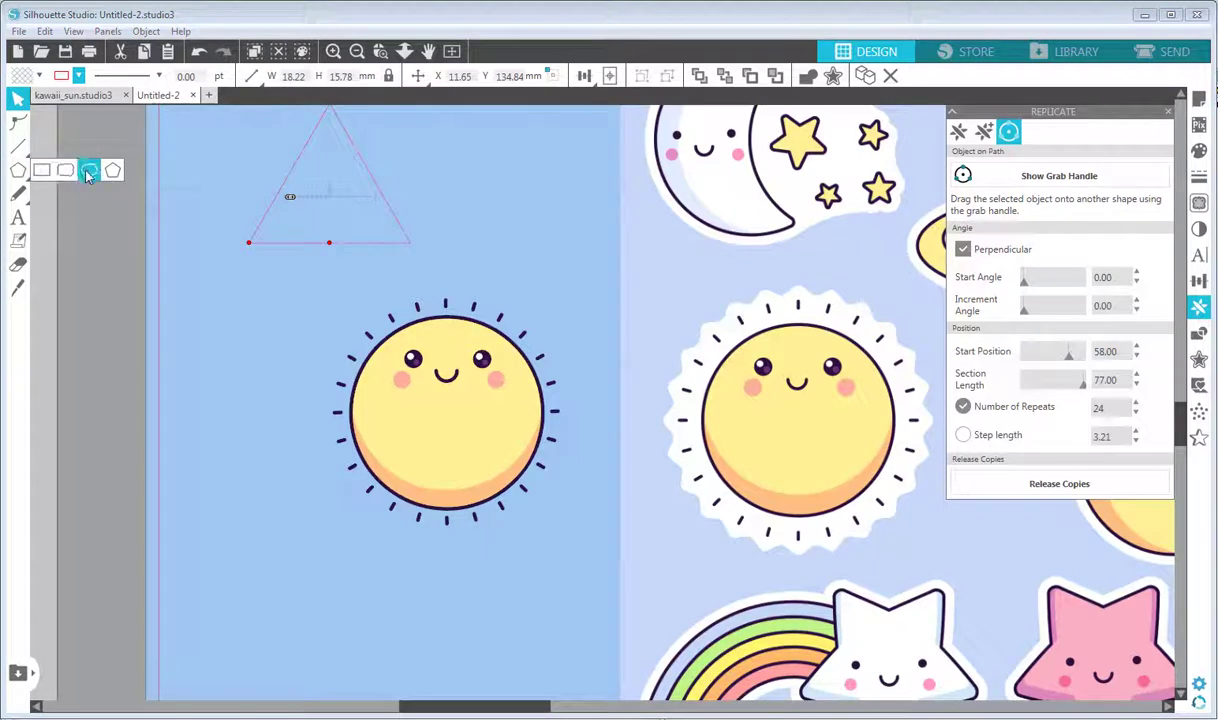
click(88, 174)
drag(355, 305, 587, 512)
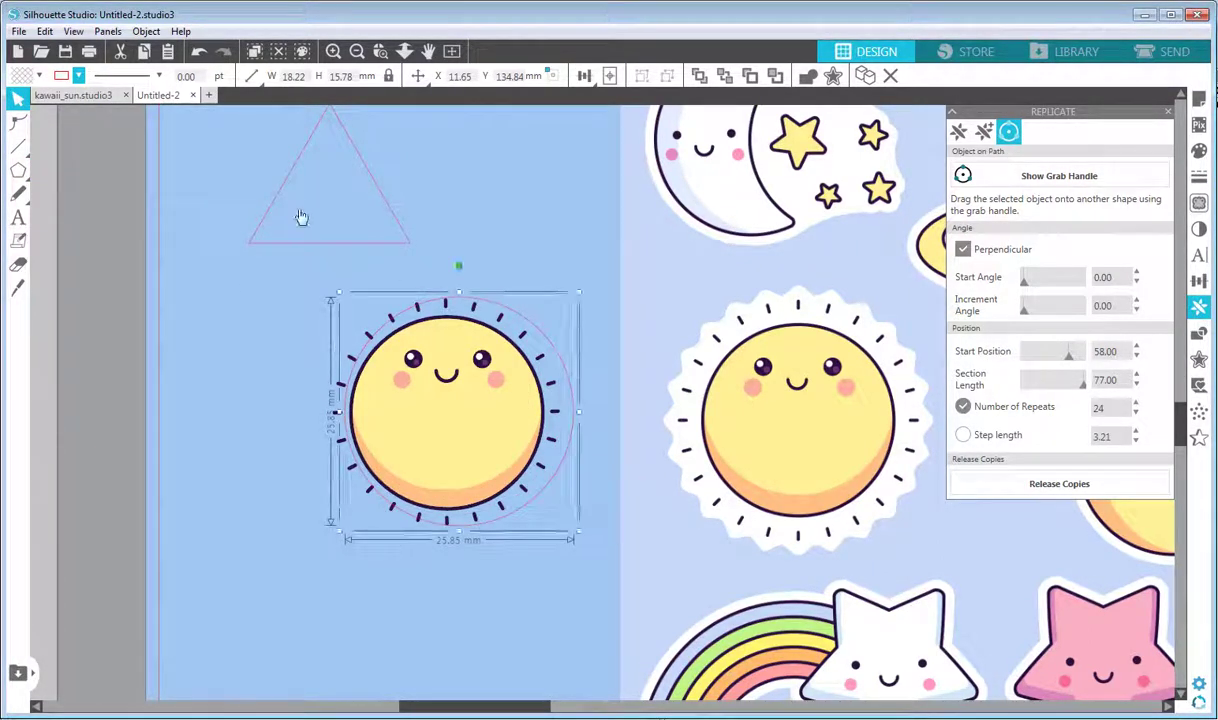
drag(555, 331, 547, 333)
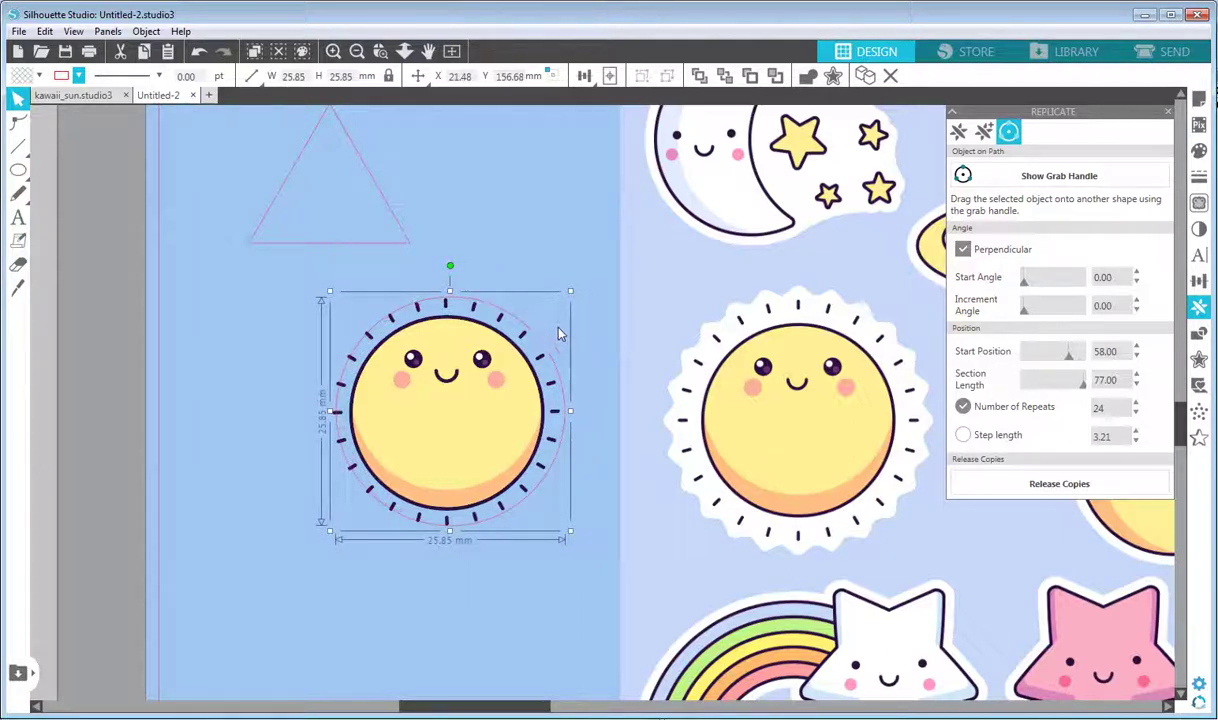
key(Left)
key(Left)
key(Left)
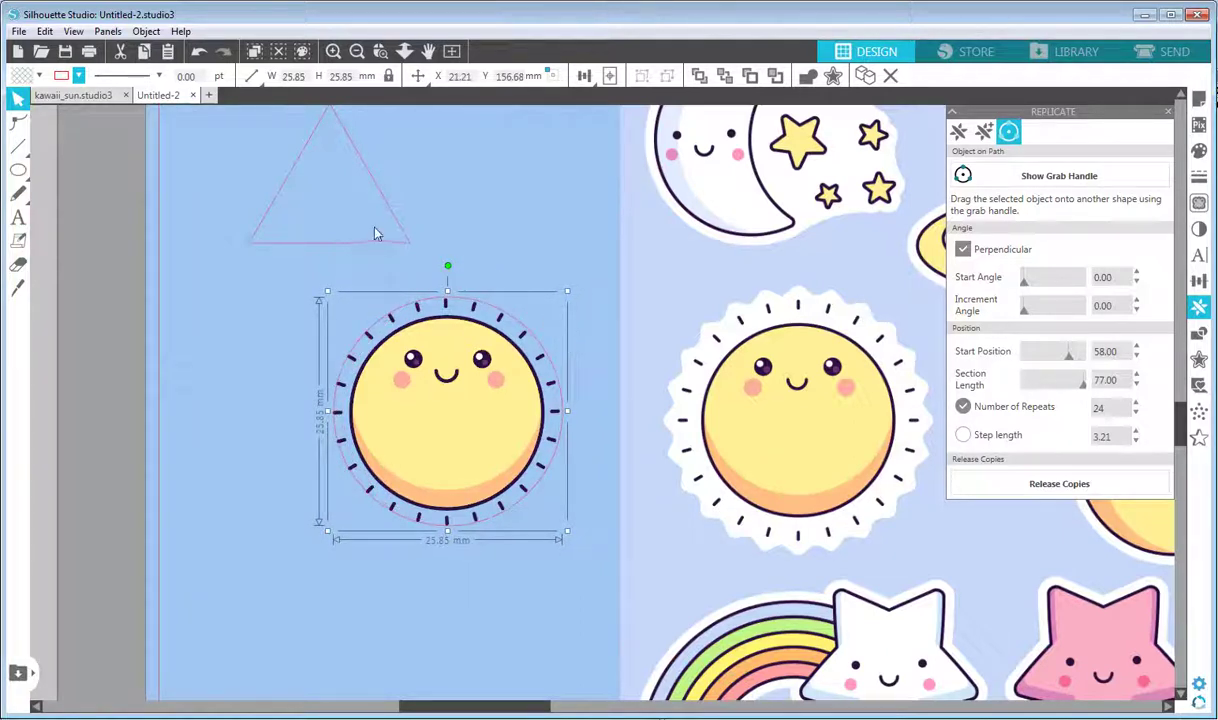
- Shrink the triangle to about 4.88 mm wide and 4.22 mm high and give it a white fill and black outline
click(405, 243)
drag(415, 258, 453, 253)
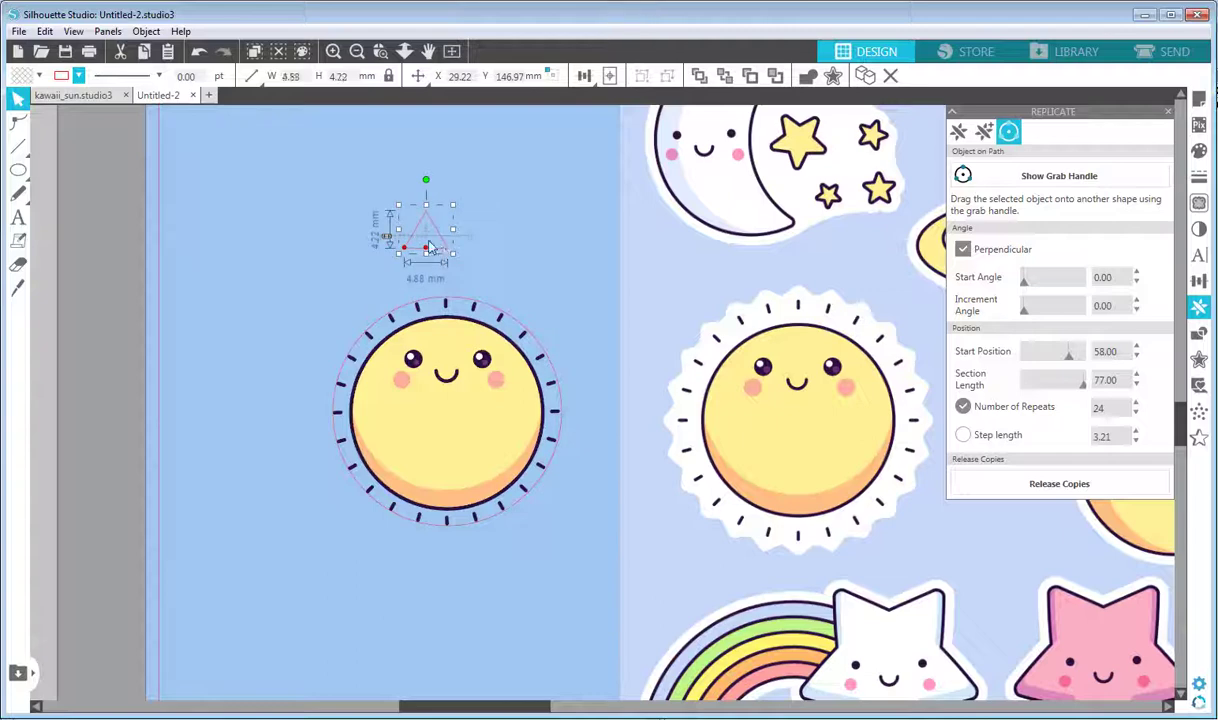
click(79, 77)
click(177, 101)
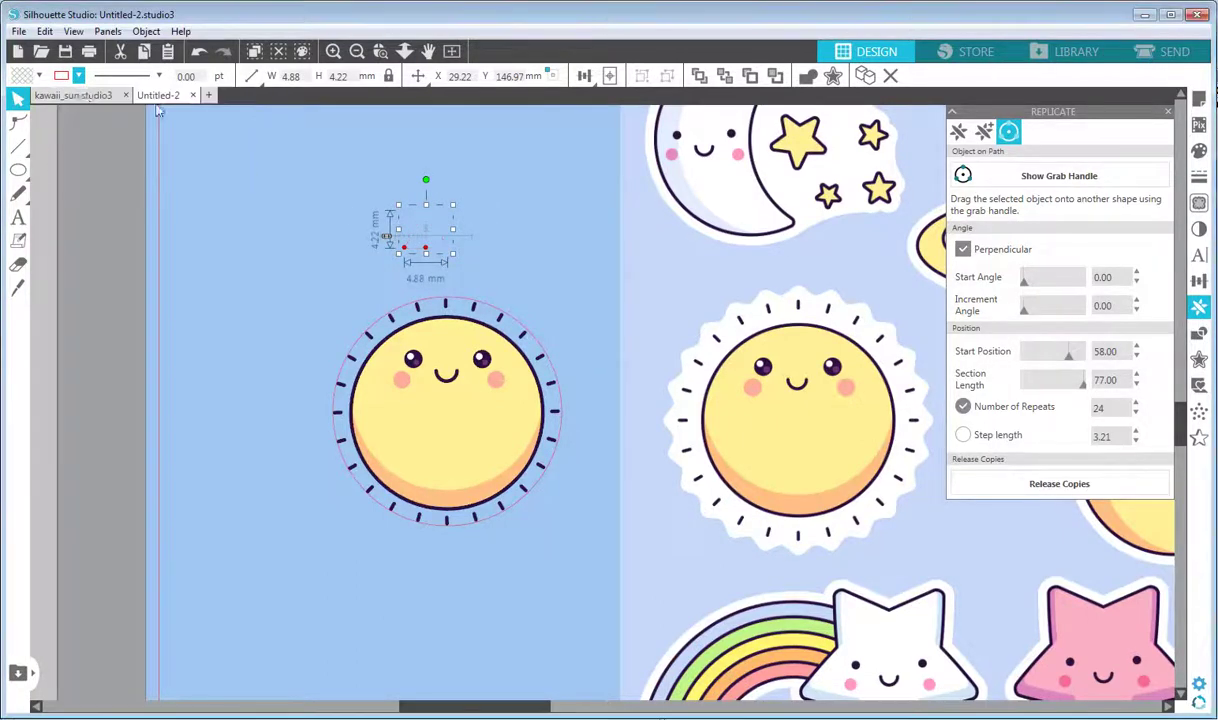
click(38, 76)
click(20, 97)
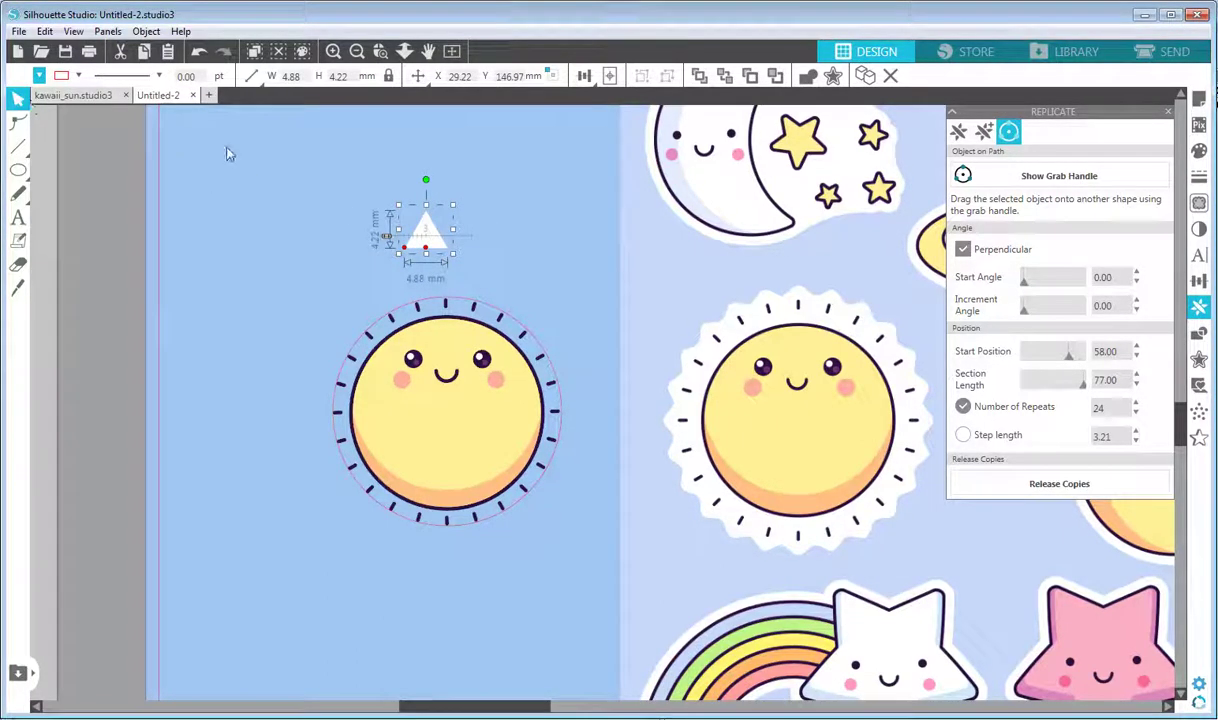
click(79, 77)
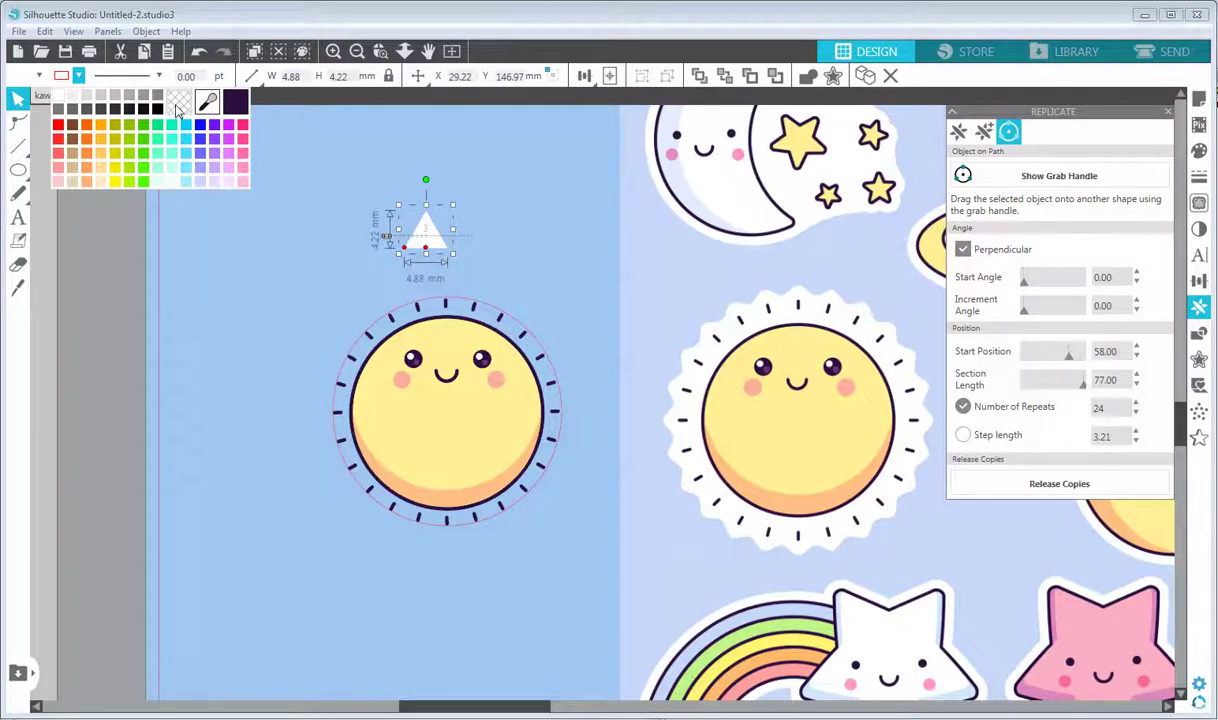
click(162, 115)
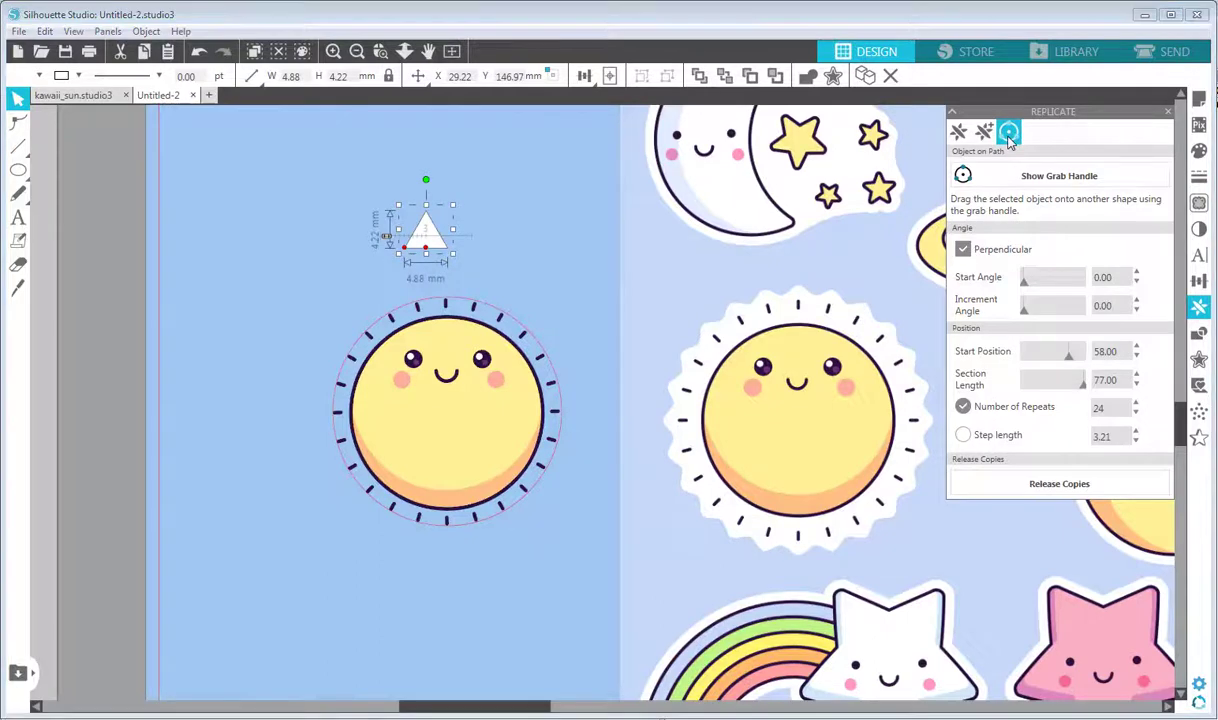
- Replicate the white triangle along the new circle as an object on path with 24 repeats
click(1014, 180)
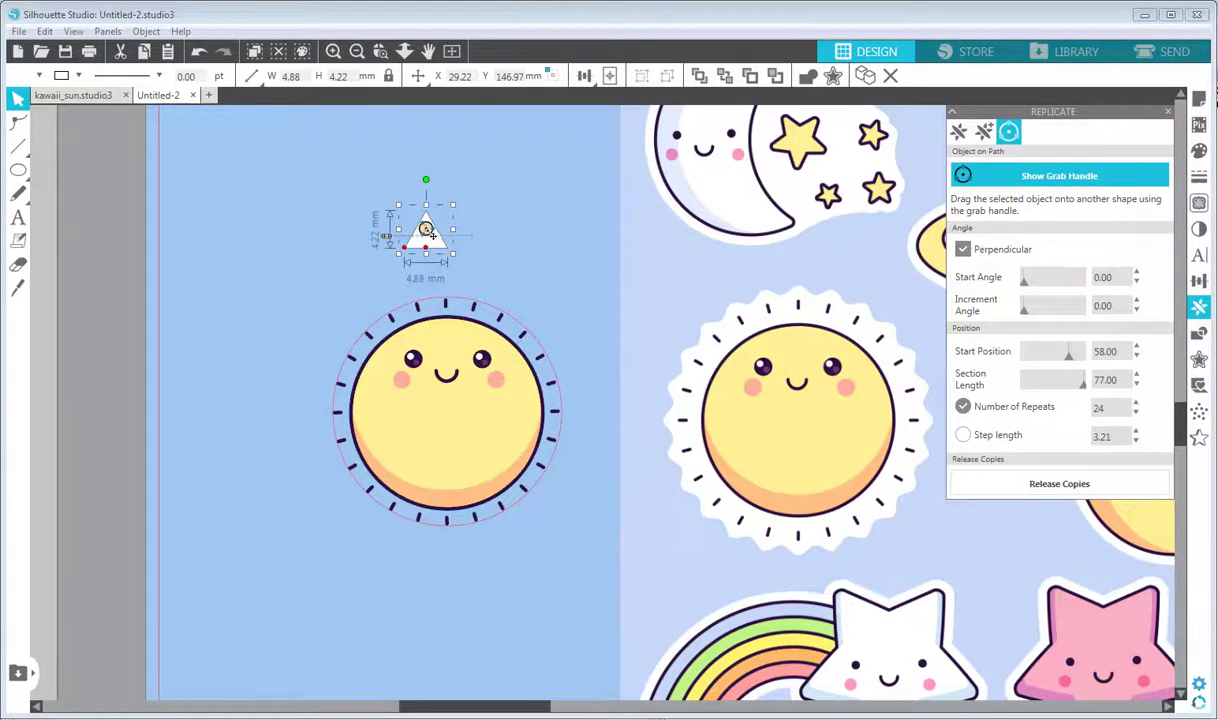
drag(426, 230, 445, 296)
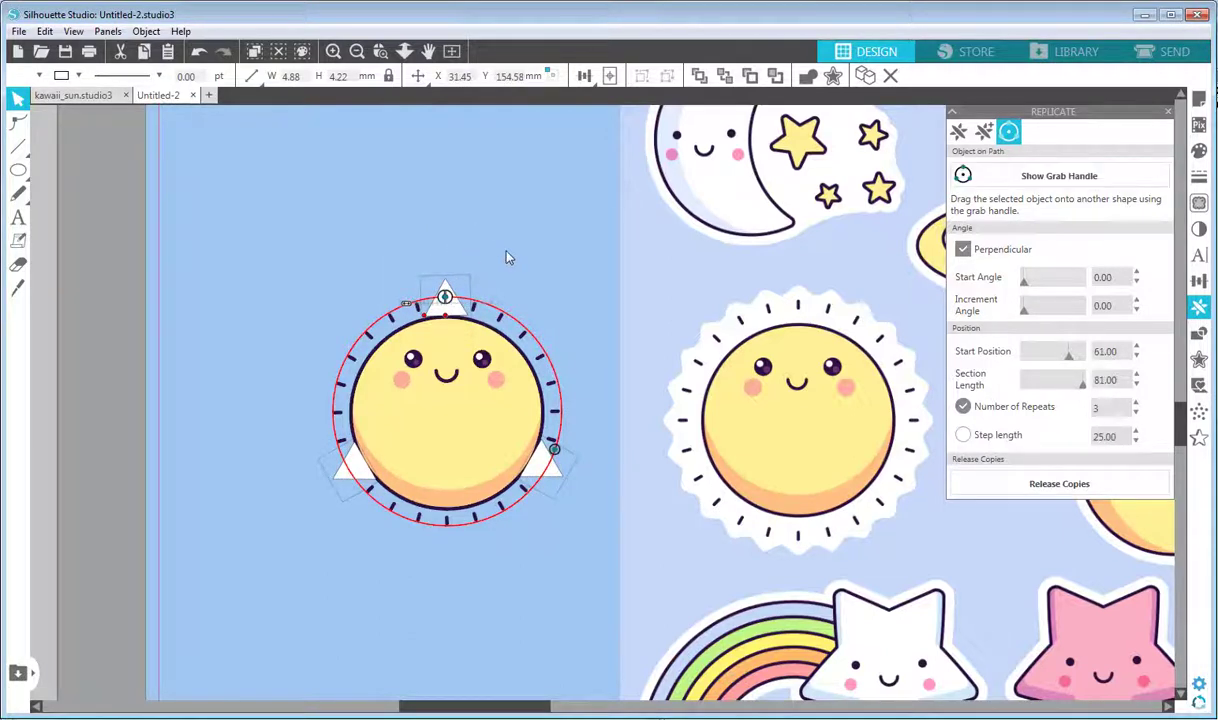
drag(1116, 407, 1079, 403)
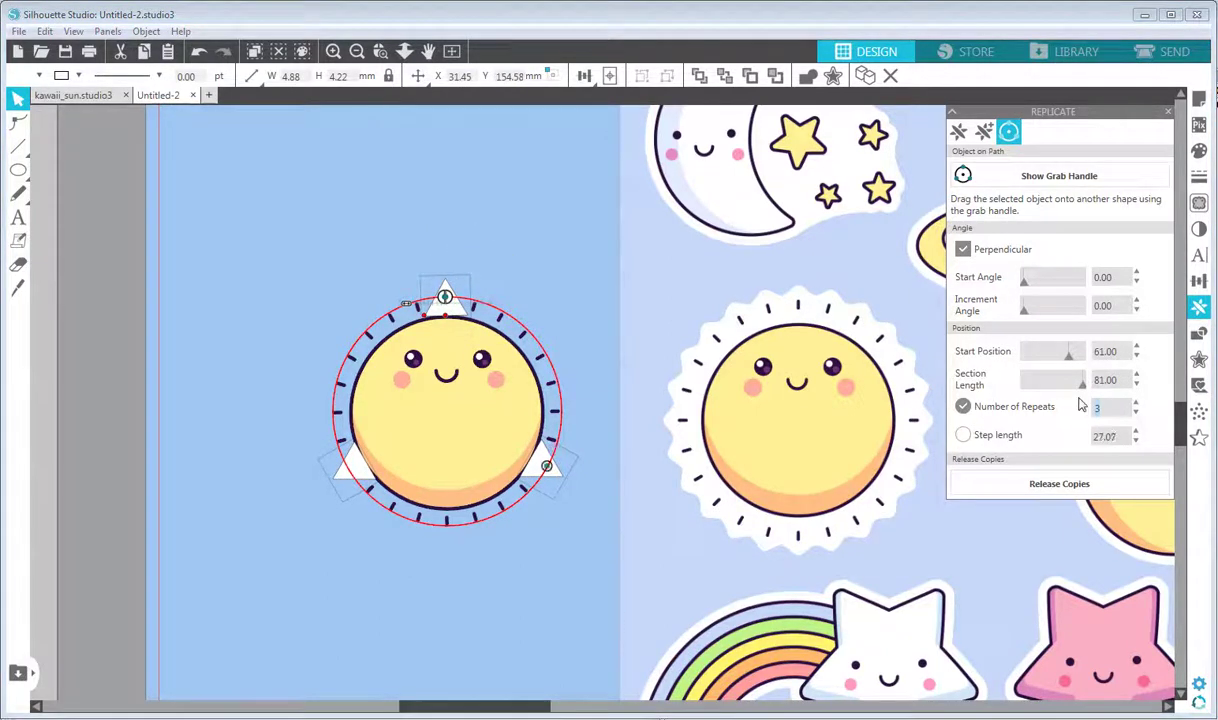
text(24)
key(Return)
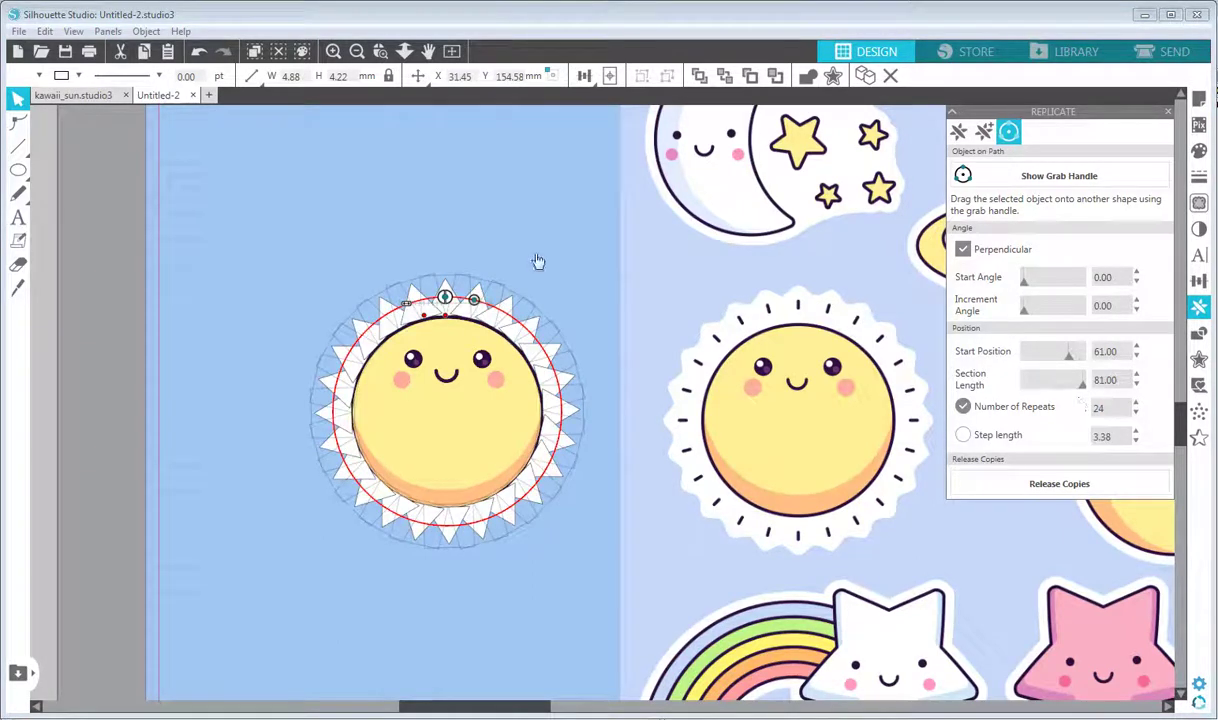
- Send the ring of white triangles to the back, behind the sun and its ray lines
click(410, 190)
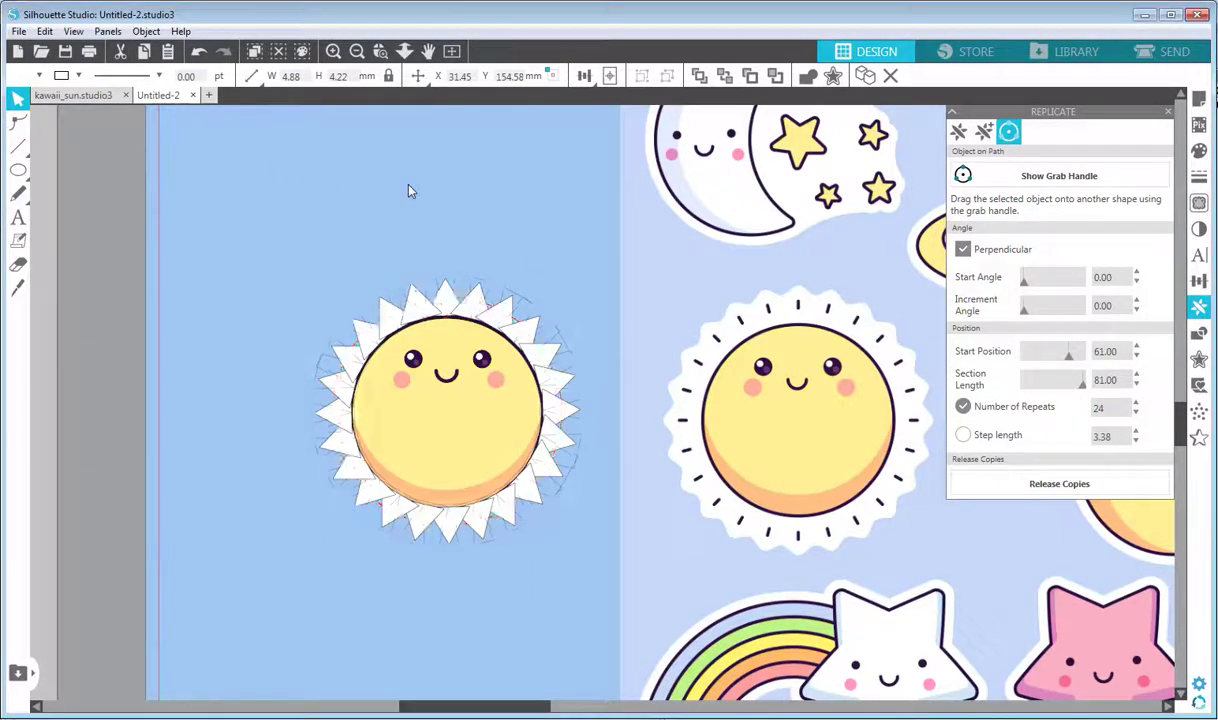
click(448, 296)
right_click(446, 295)
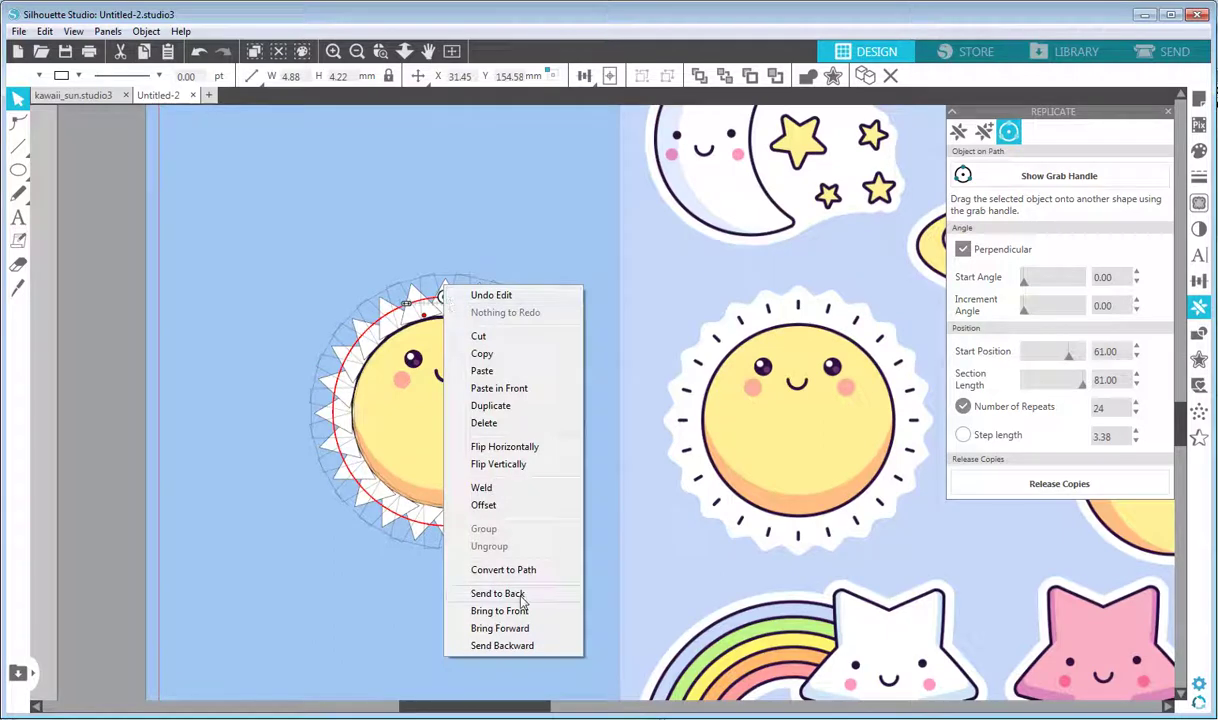
click(515, 612)
right_click(445, 290)
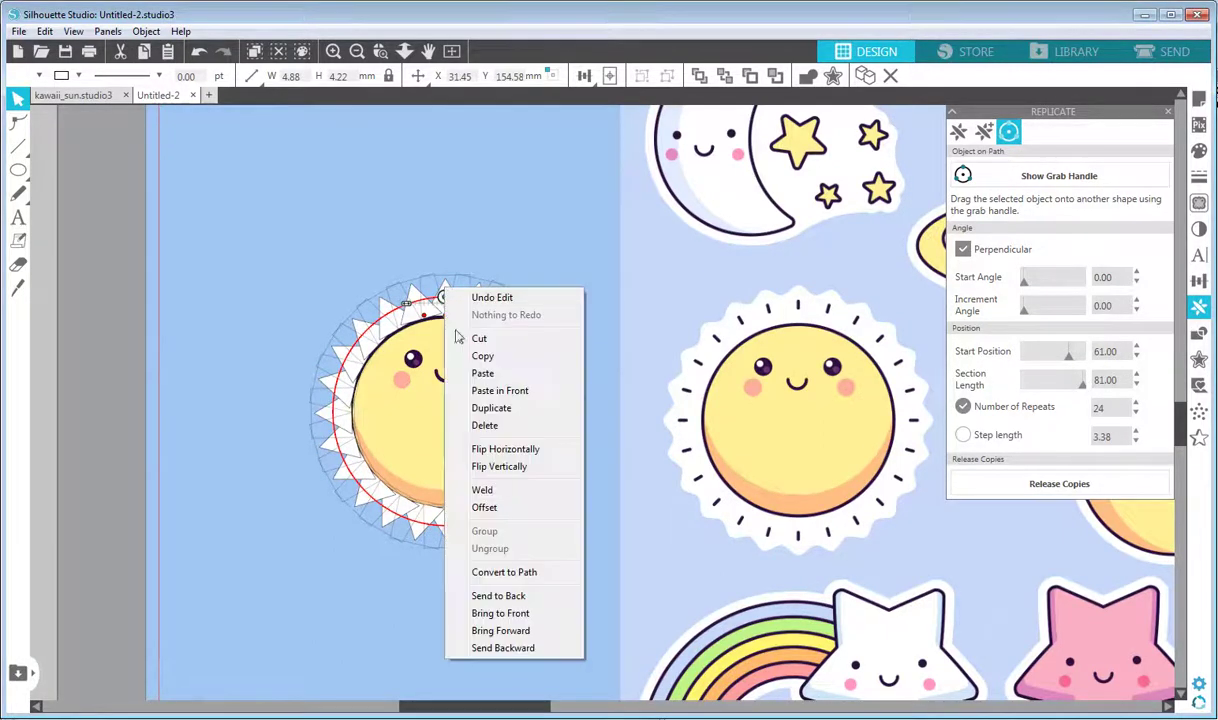
click(506, 596)
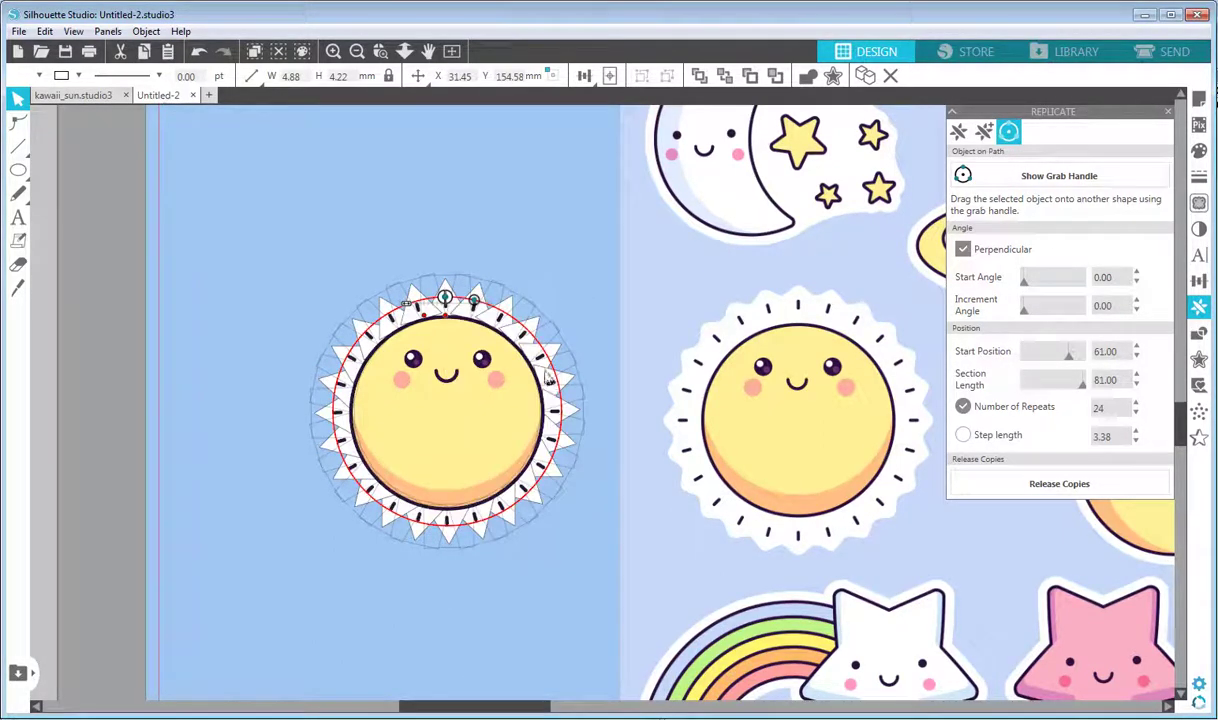
click(565, 250)
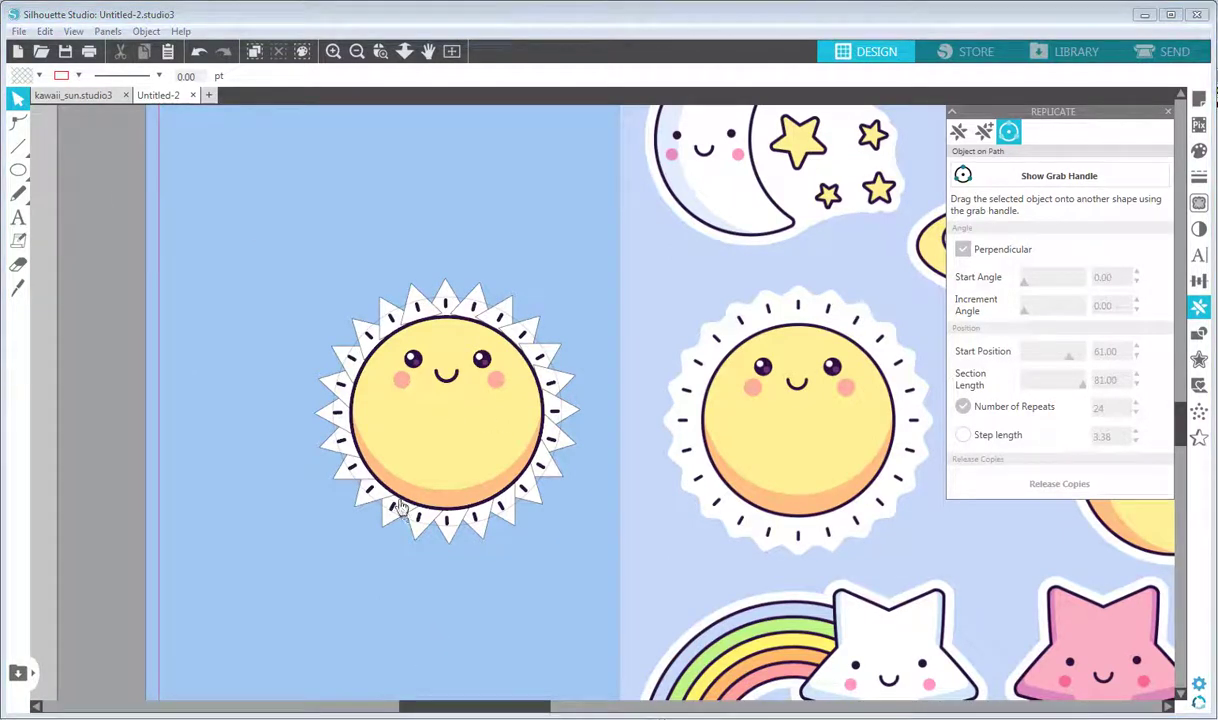
- Adjust the original triangle's size and centre handles so it measures about 4.91 mm wide and 4.27 mm high
click(333, 51)
click(431, 54)
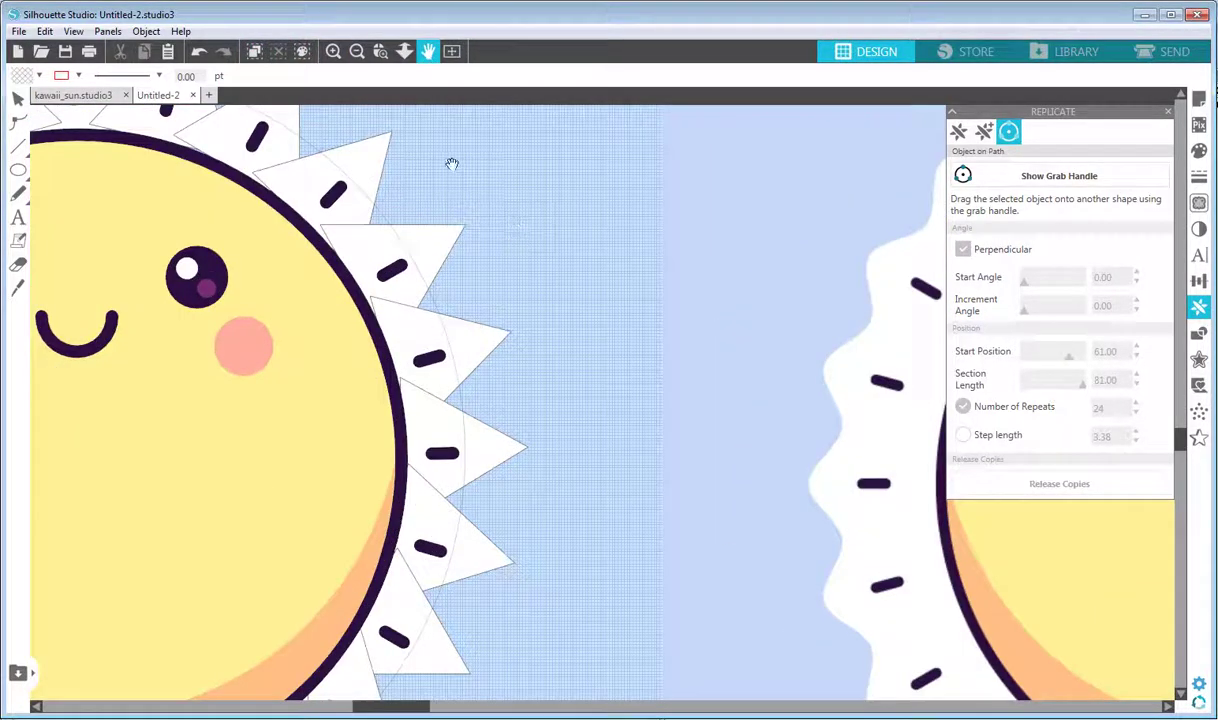
drag(451, 166, 852, 395)
click(331, 55)
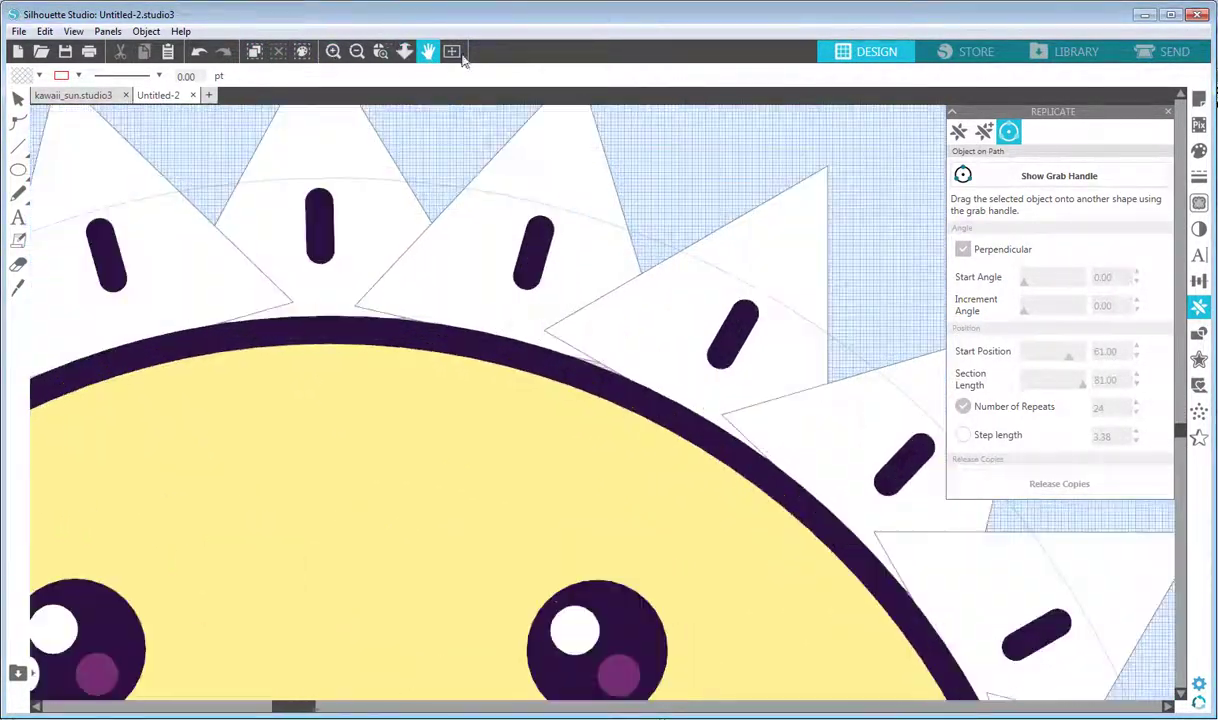
drag(420, 126, 593, 303)
click(18, 97)
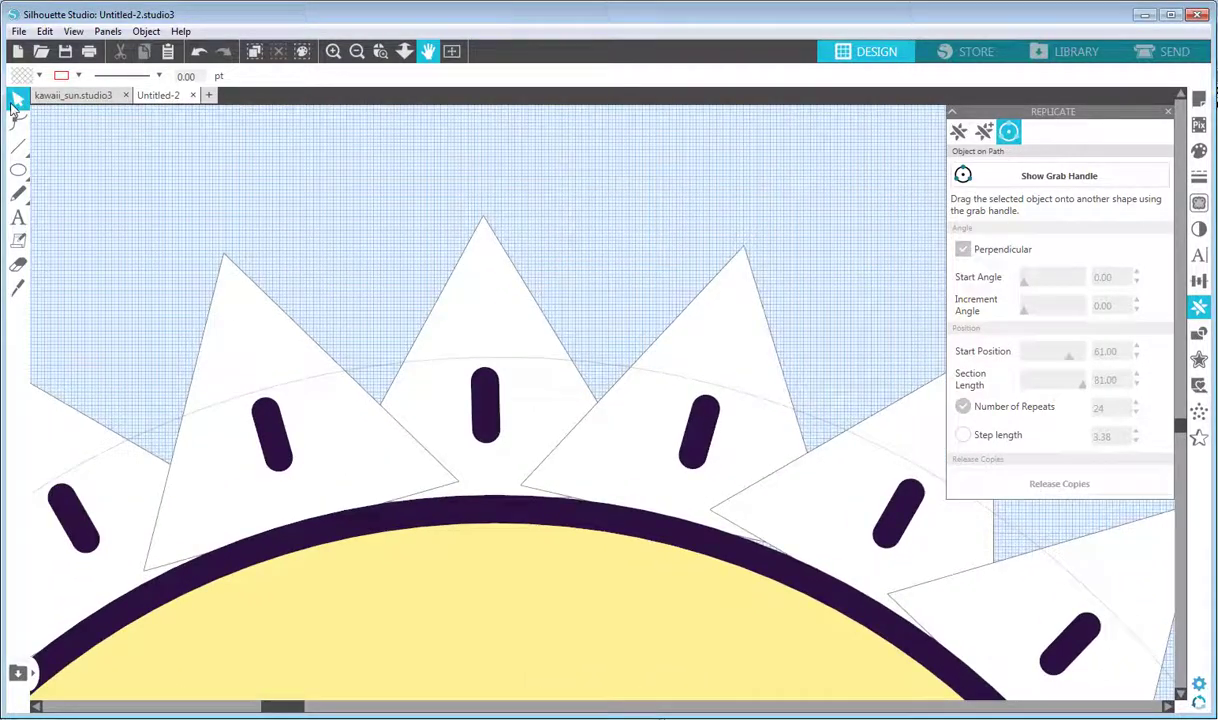
click(484, 277)
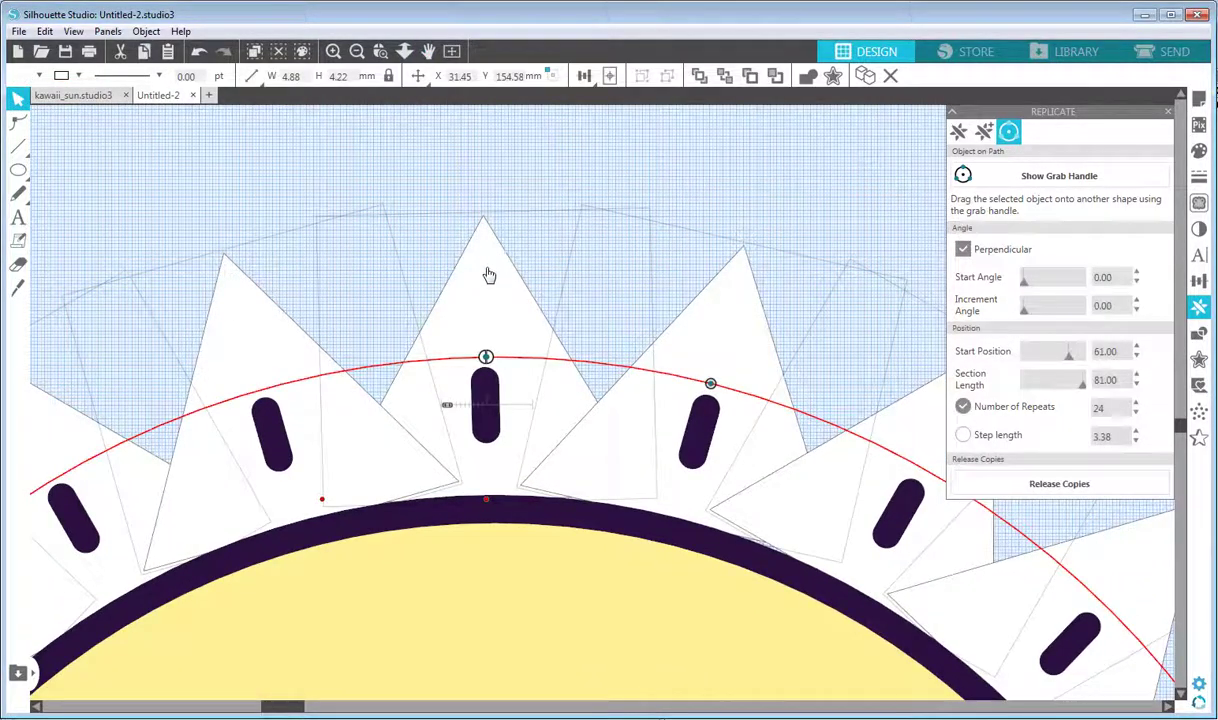
click(16, 123)
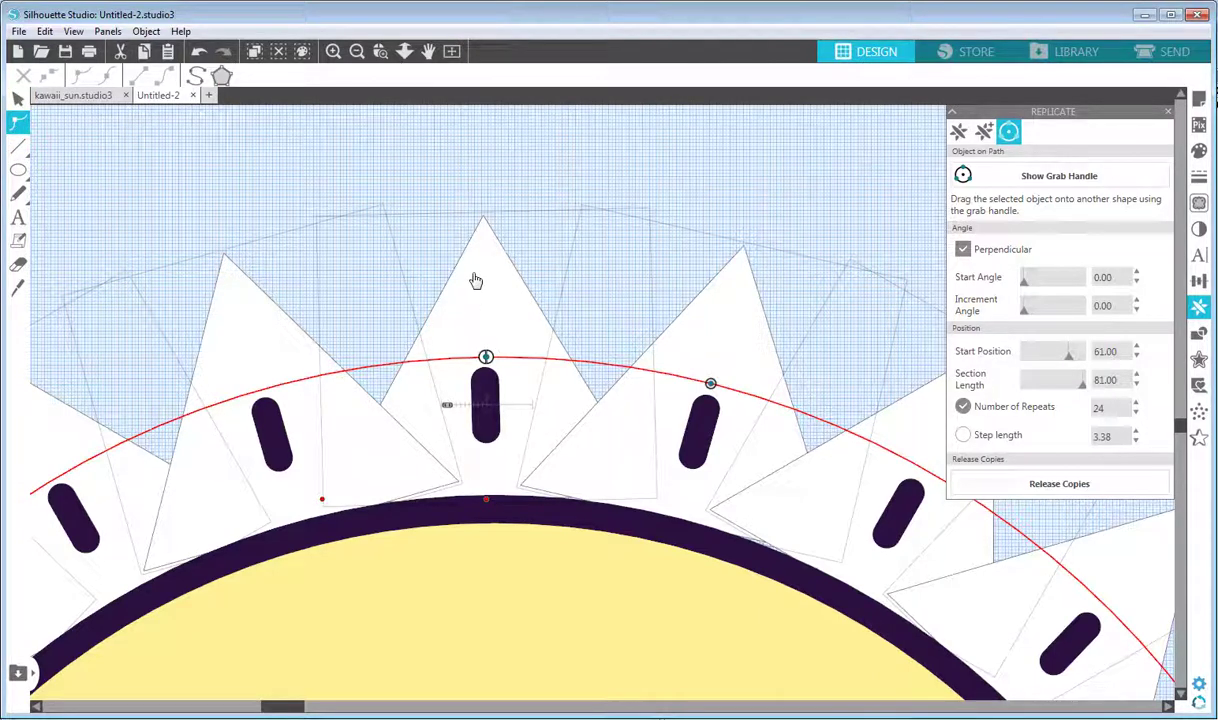
scroll(499, 224, up, 1)
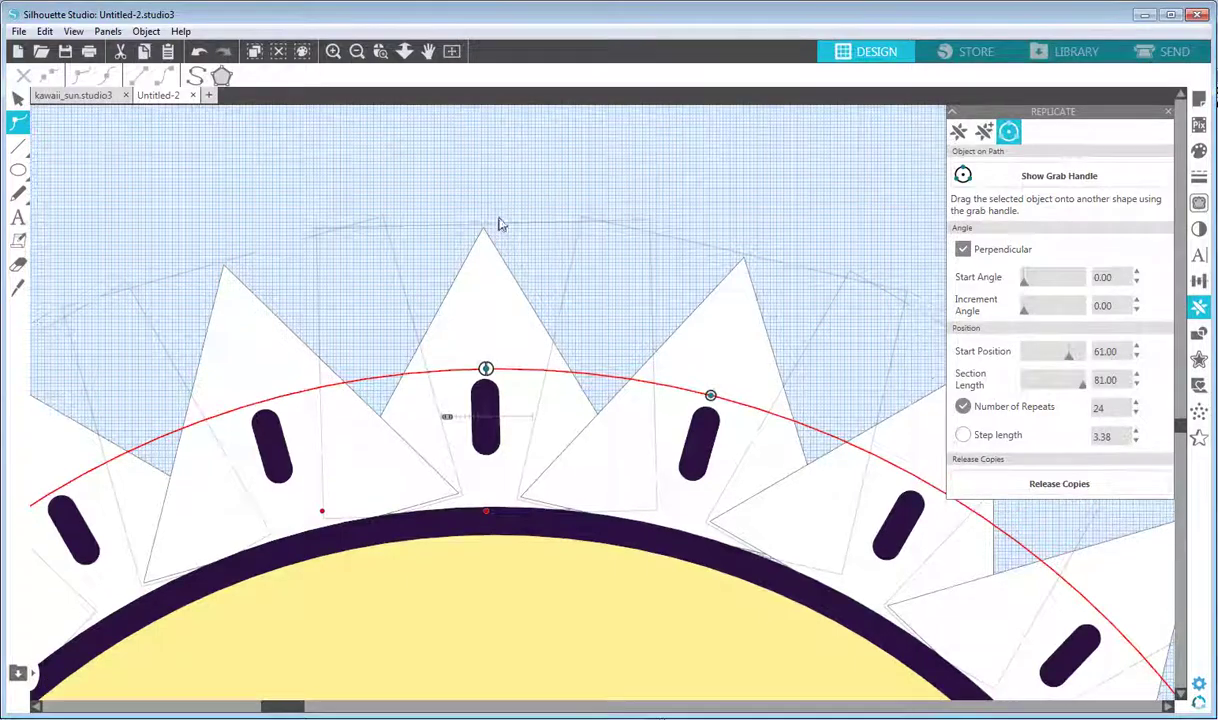
scroll(502, 224, up, 1)
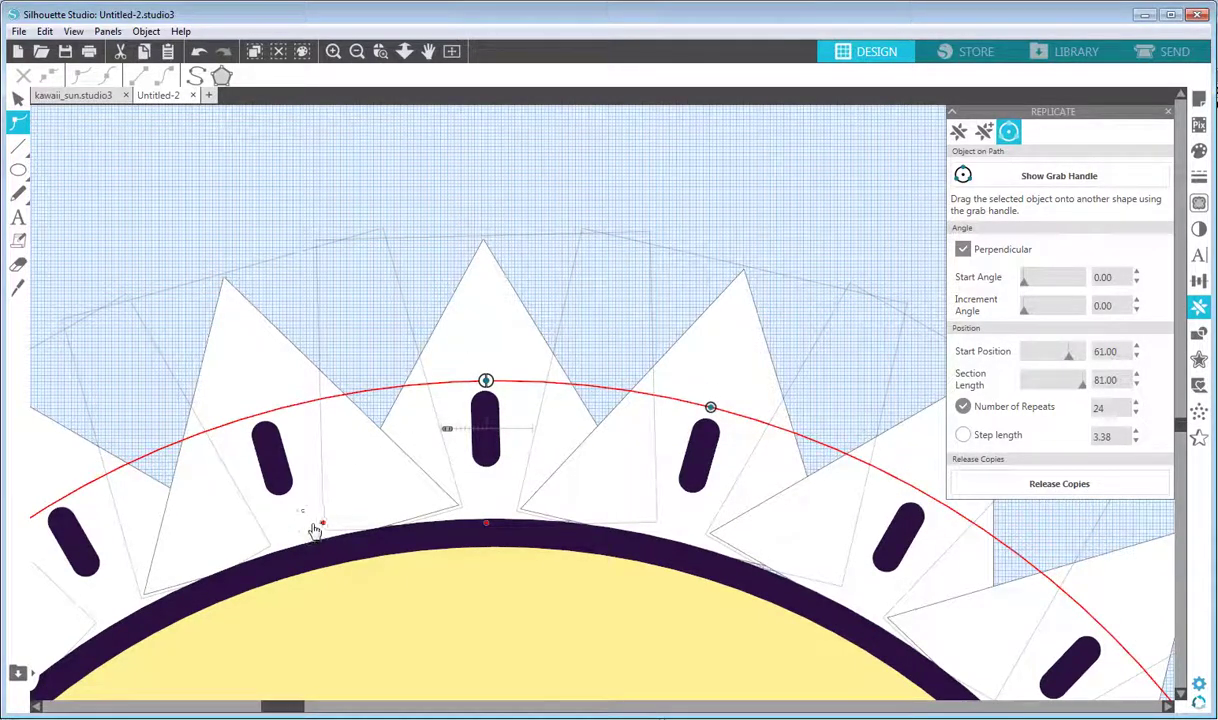
mouse_move(321, 524)
mouse_down()
mouse_move(327, 500)
mouse_move(320, 518)
mouse_up()
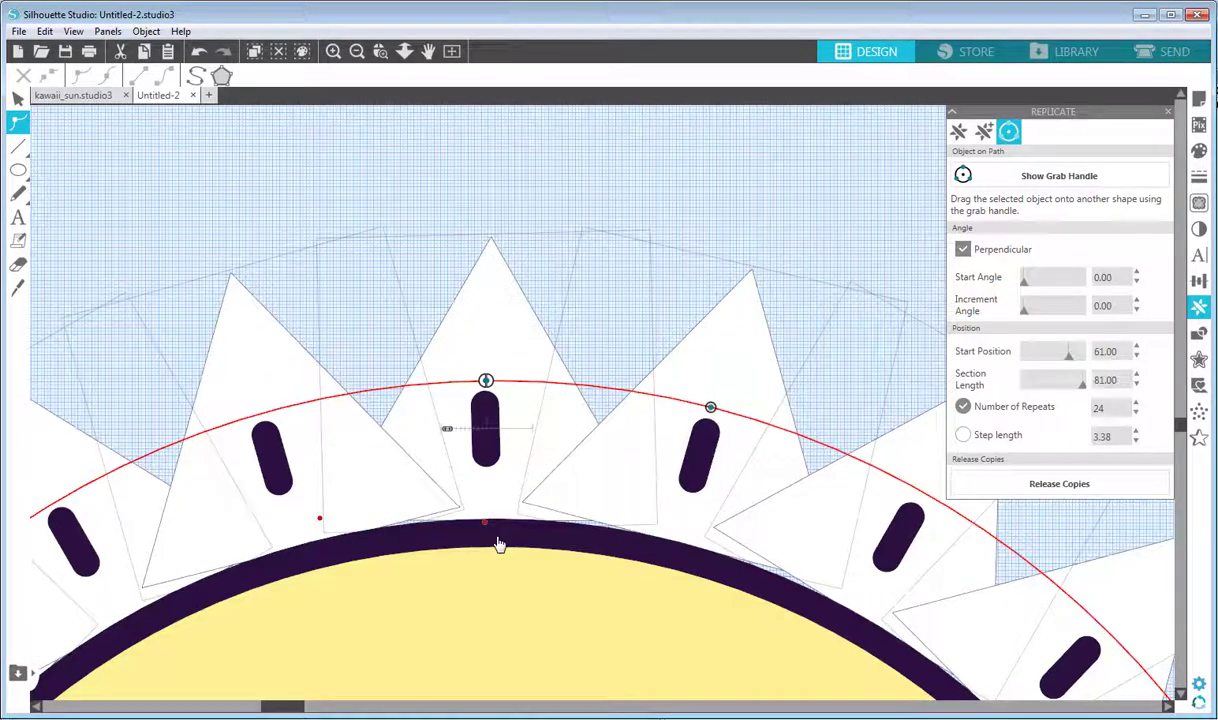
mouse_move(488, 508)
mouse_down()
mouse_move(492, 533)
mouse_move(487, 522)
mouse_up()
- Move the ring of white triangles up and to the left, off the sun
click(357, 51)
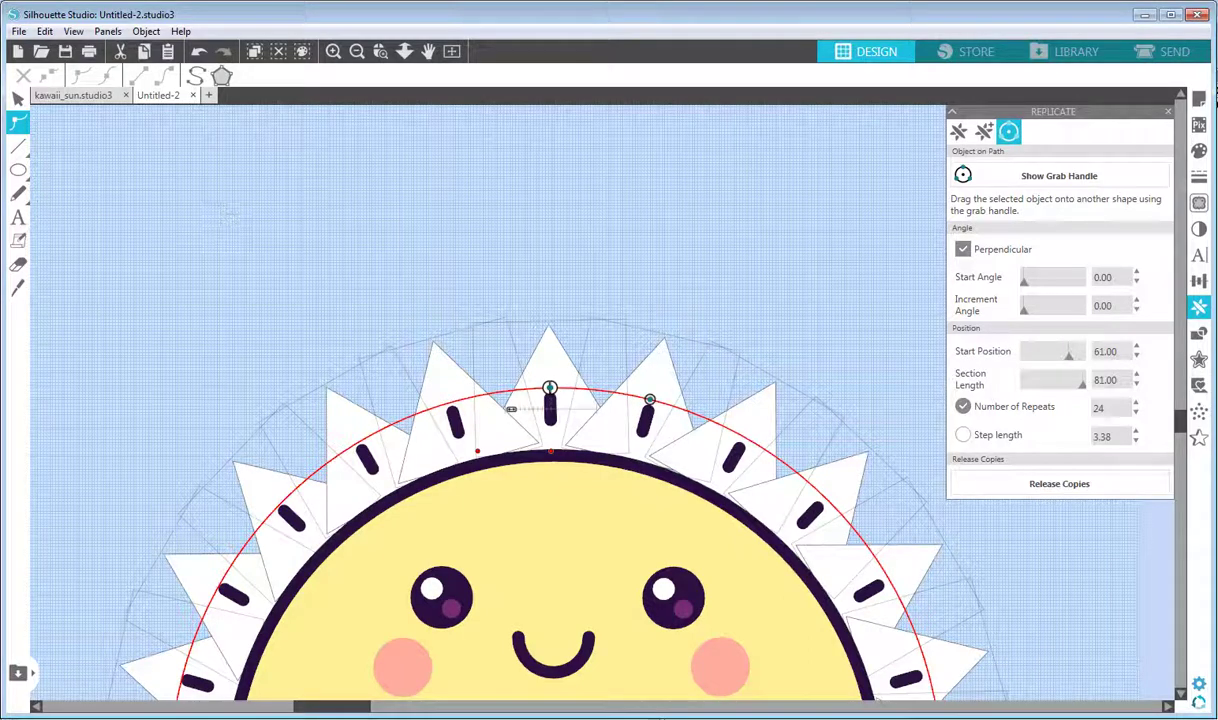
click(18, 97)
drag(557, 350, 447, 218)
click(677, 192)
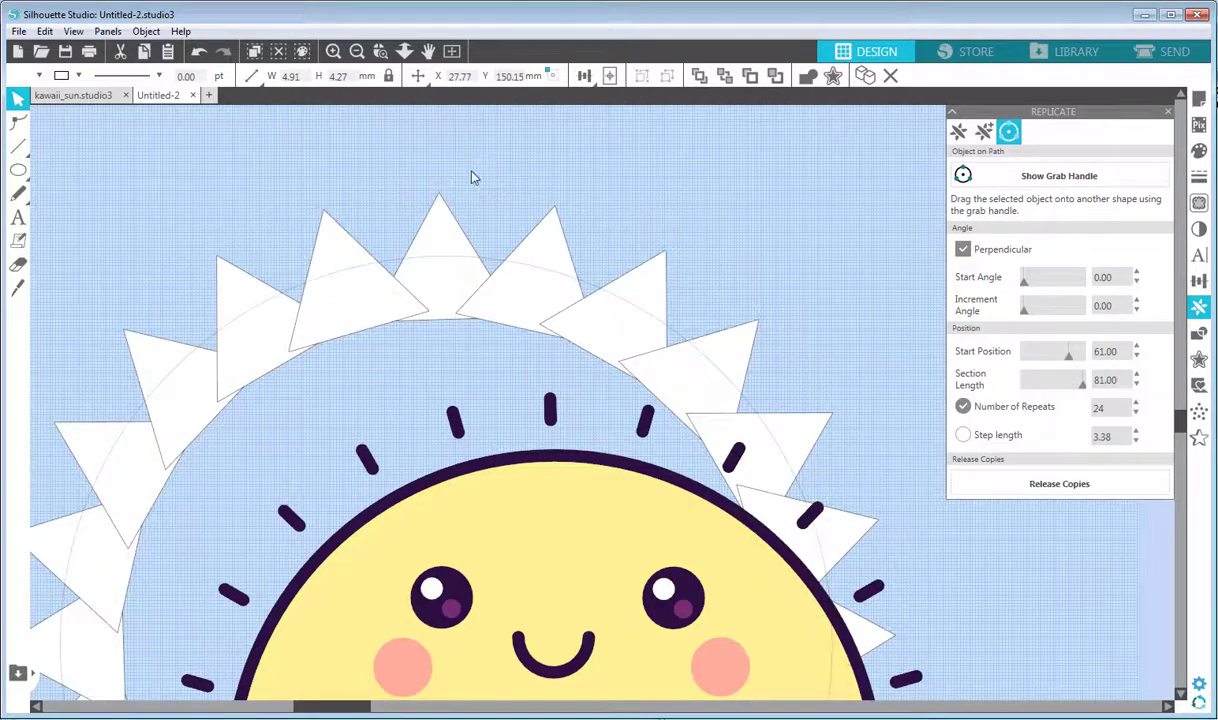
- Select the ring of white triangles and convert it to a path
key(space)
drag(482, 180, 797, 275)
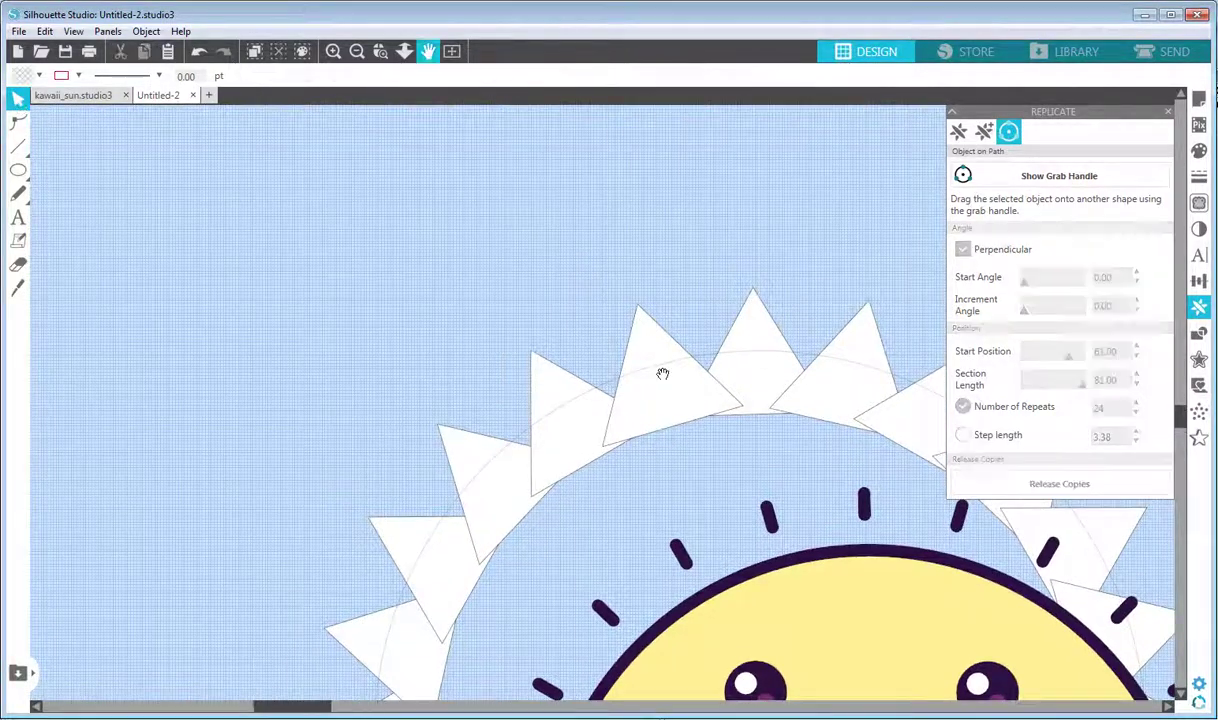
click(644, 353)
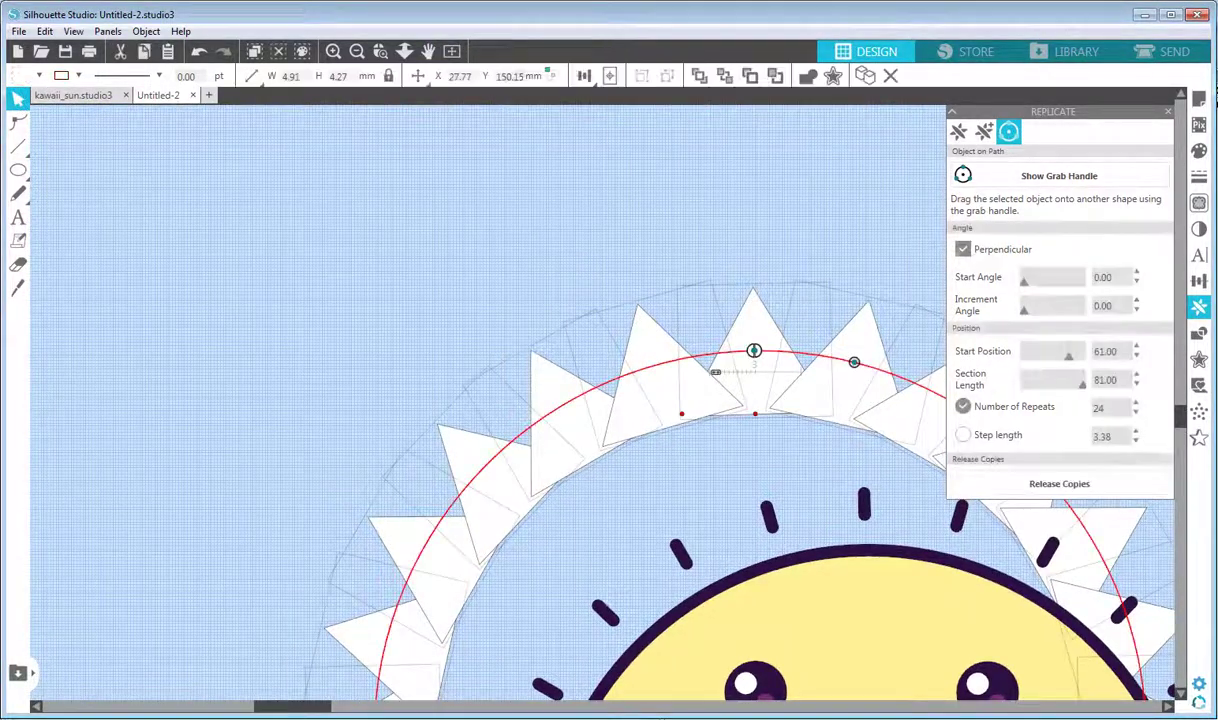
double_click(512, 613)
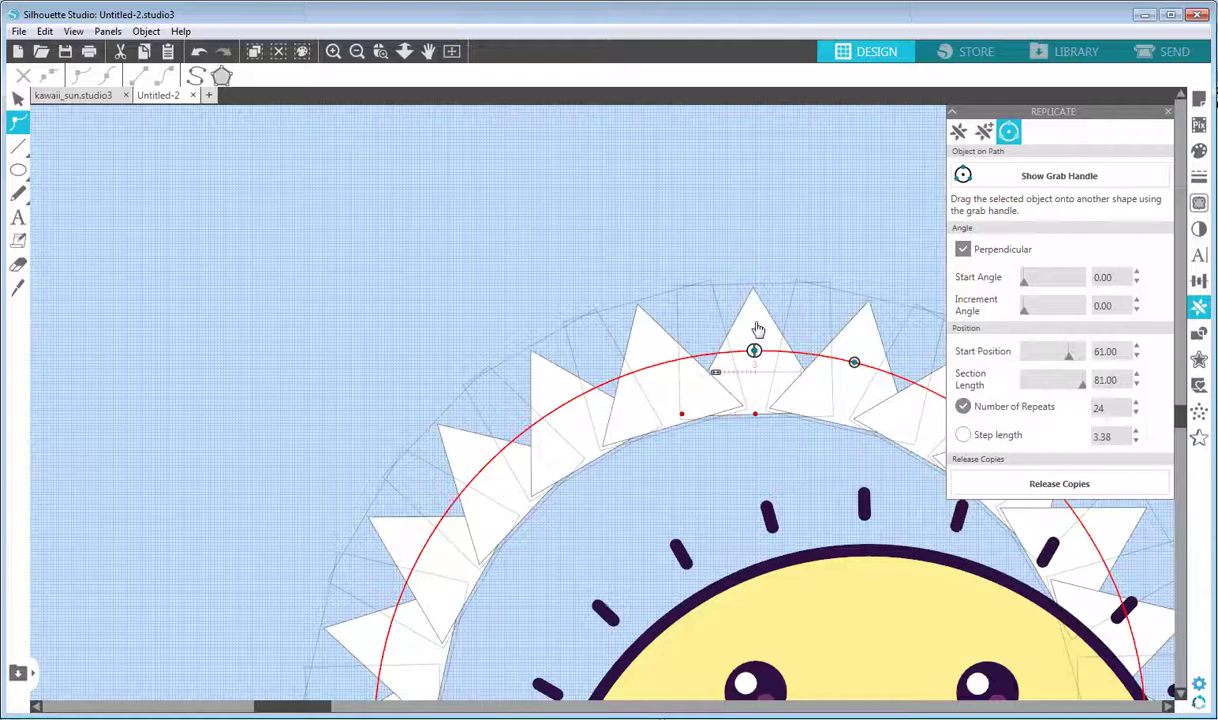
click(146, 32)
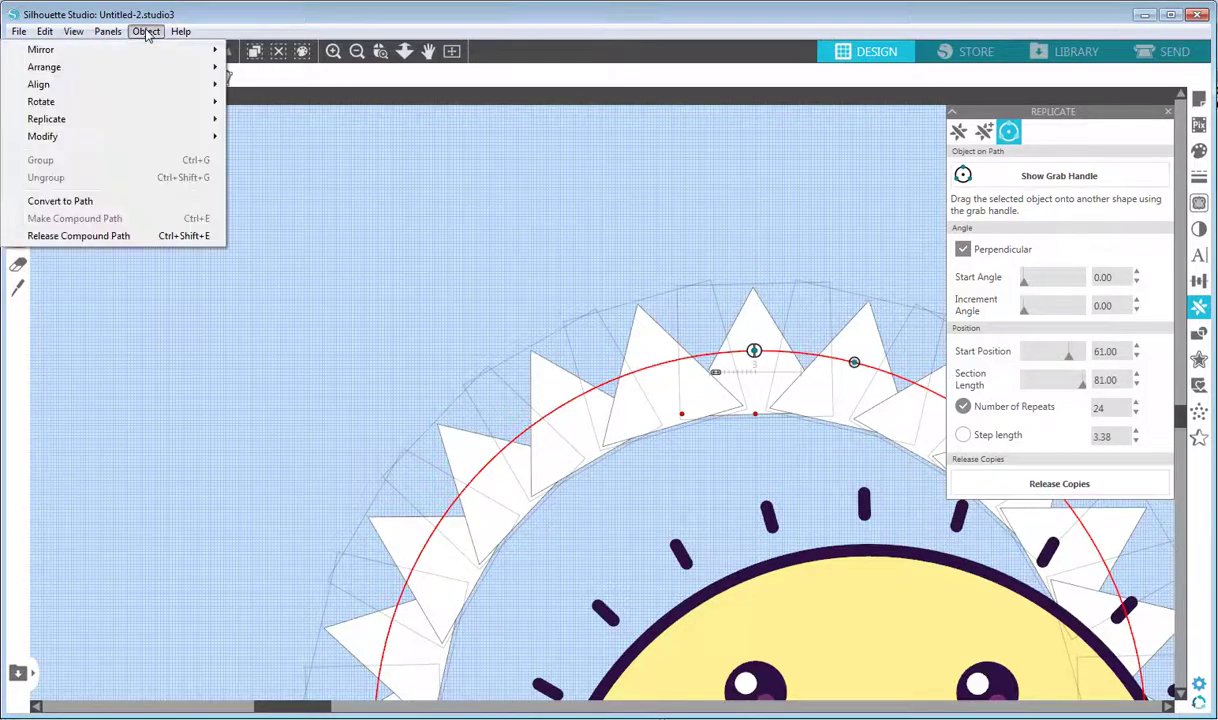
click(139, 201)
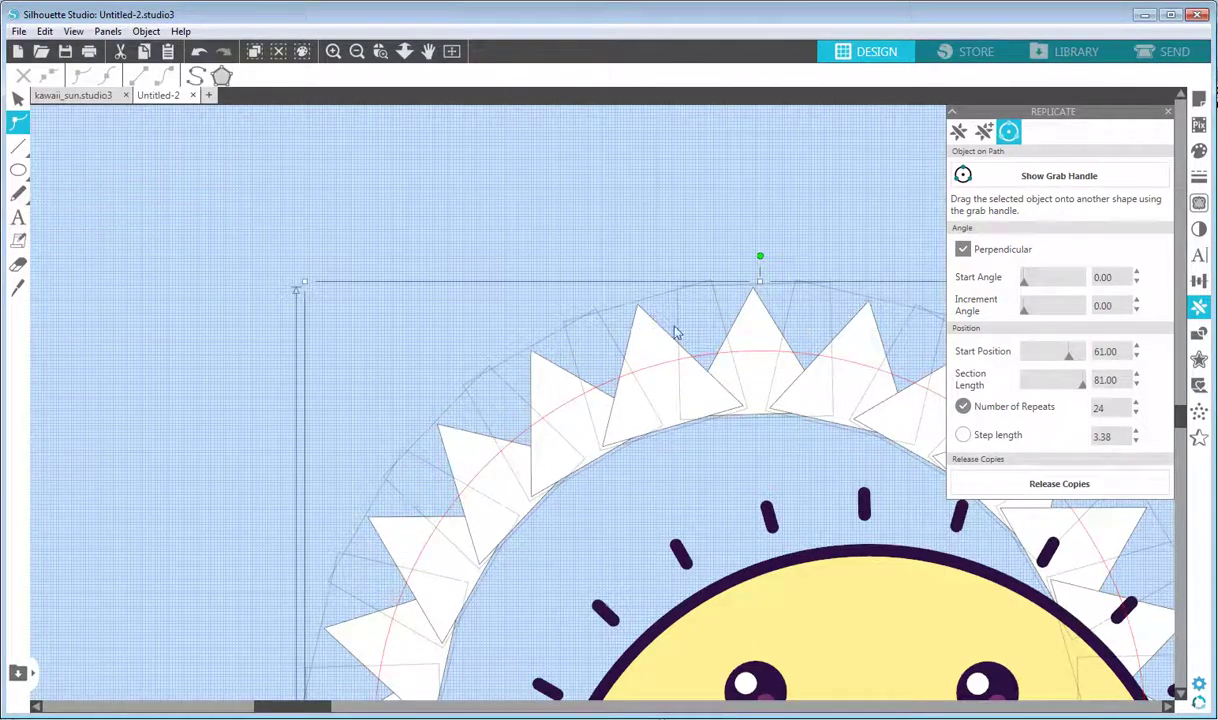
- Edit the points of the converted ring and lower the tip of its topmost triangle slightly
click(17, 99)
click(17, 122)
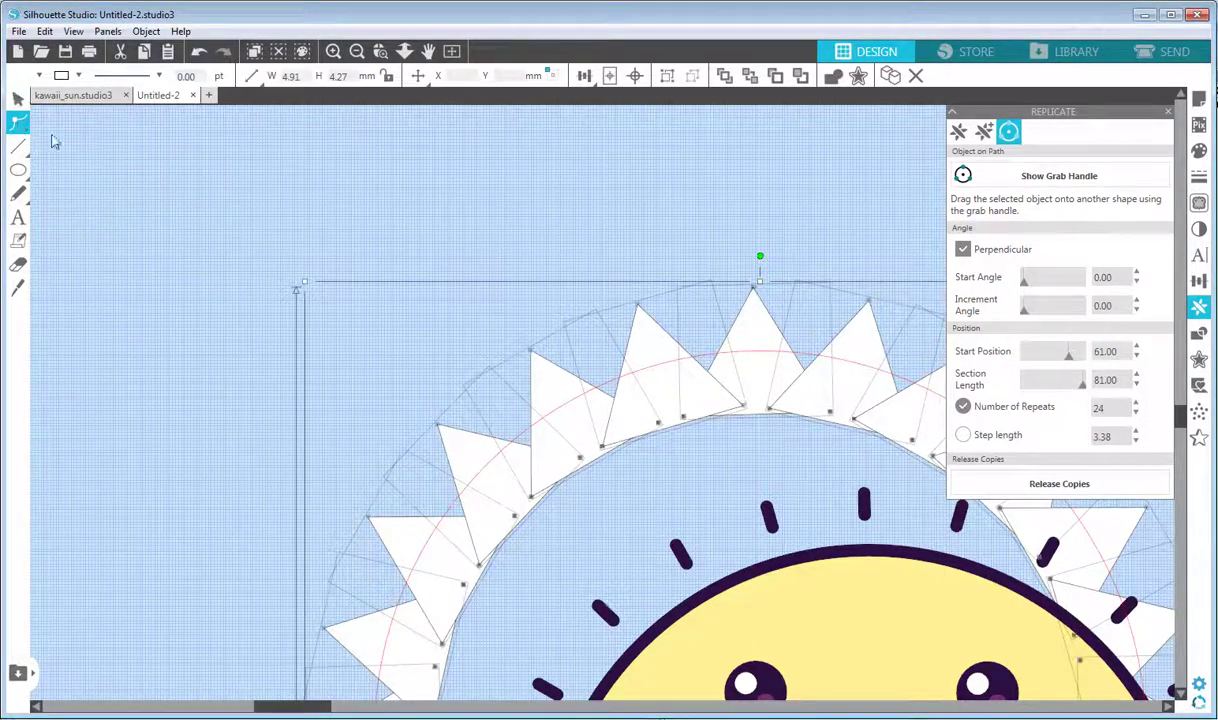
click(757, 292)
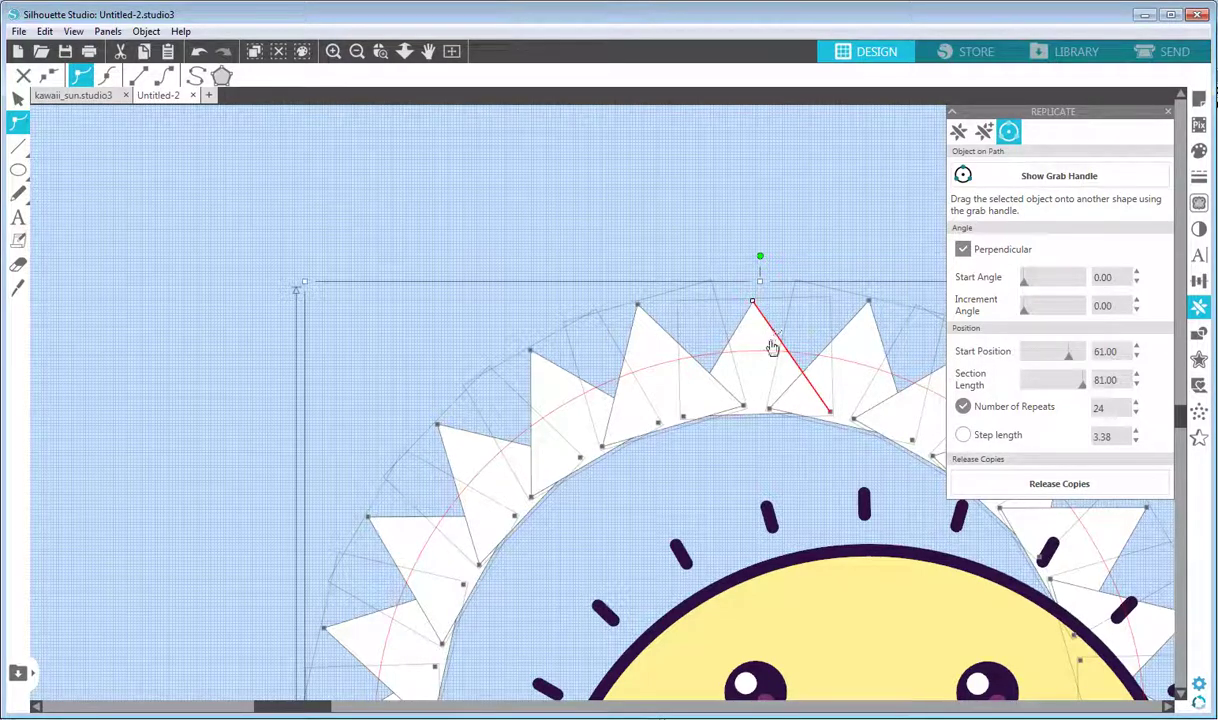
- Undo the last two edits to the ring of white triangles, including the lowered tip of its topmost triangle
click(45, 31)
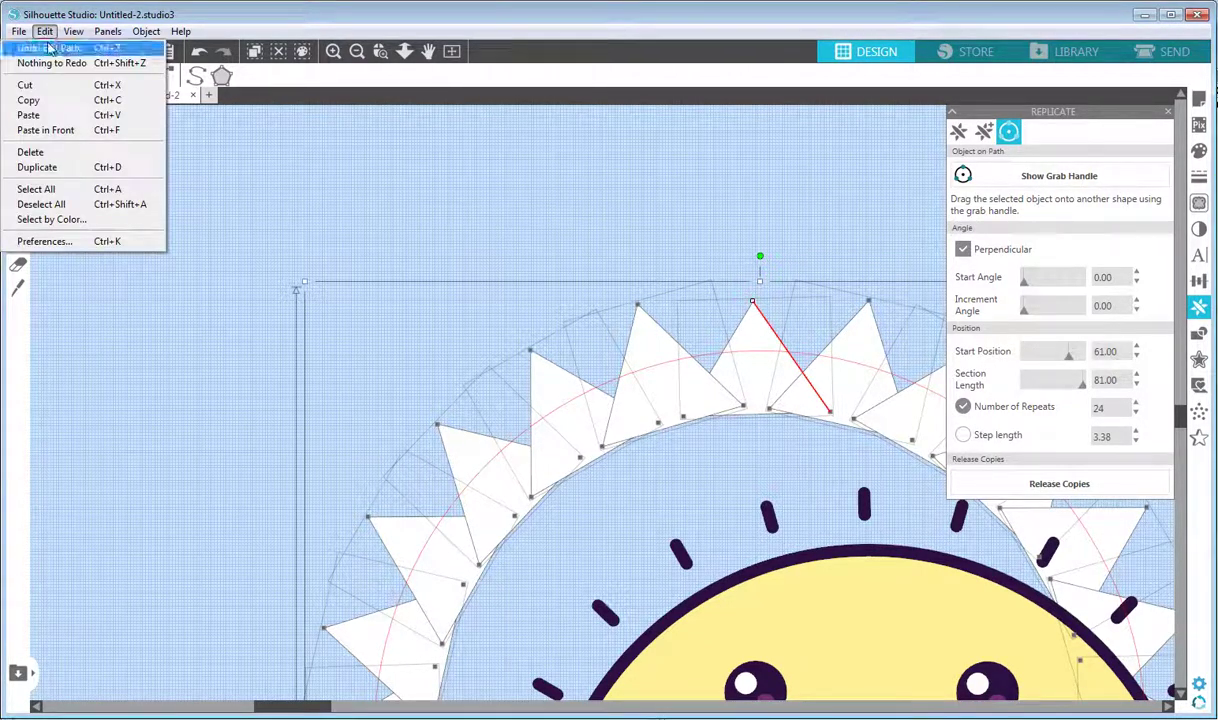
click(40, 48)
click(45, 31)
click(40, 48)
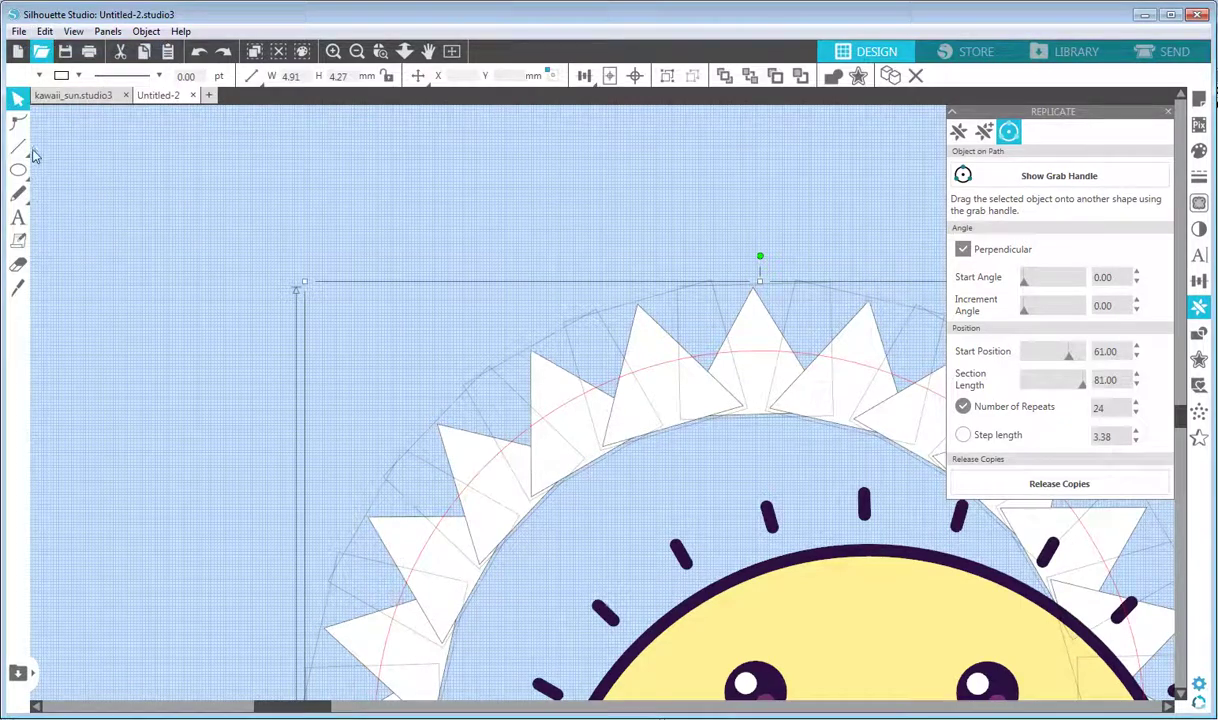
click(357, 51)
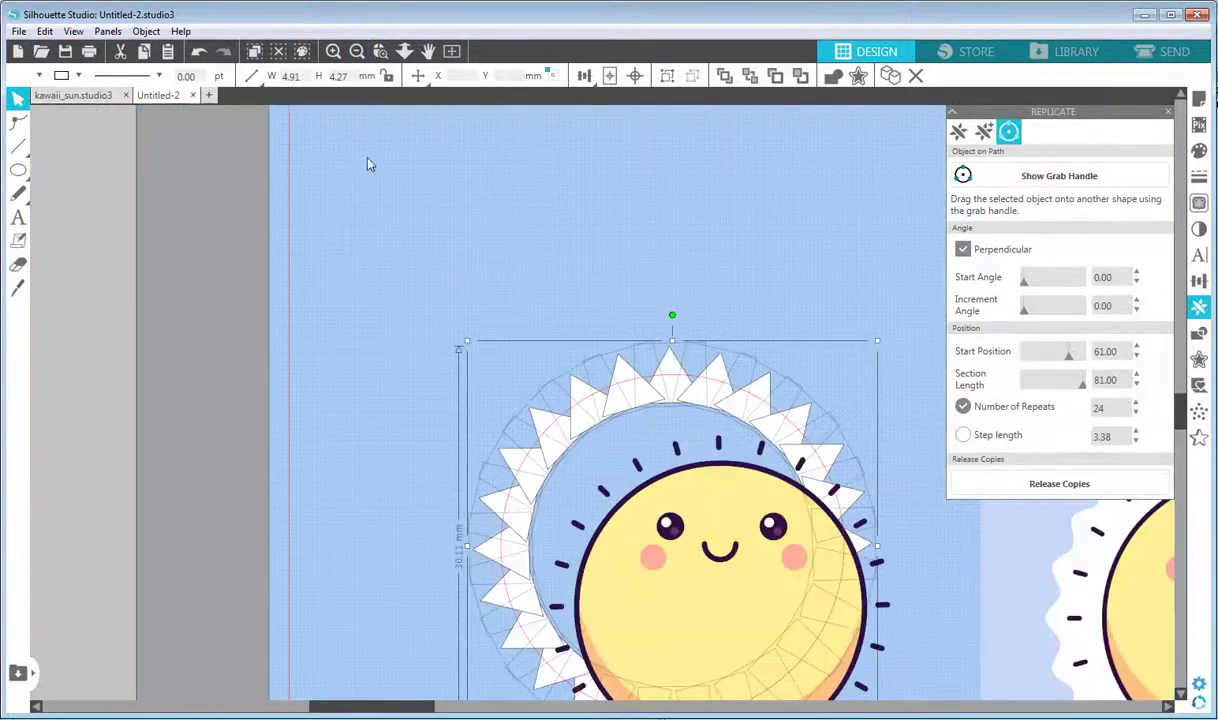
click(357, 51)
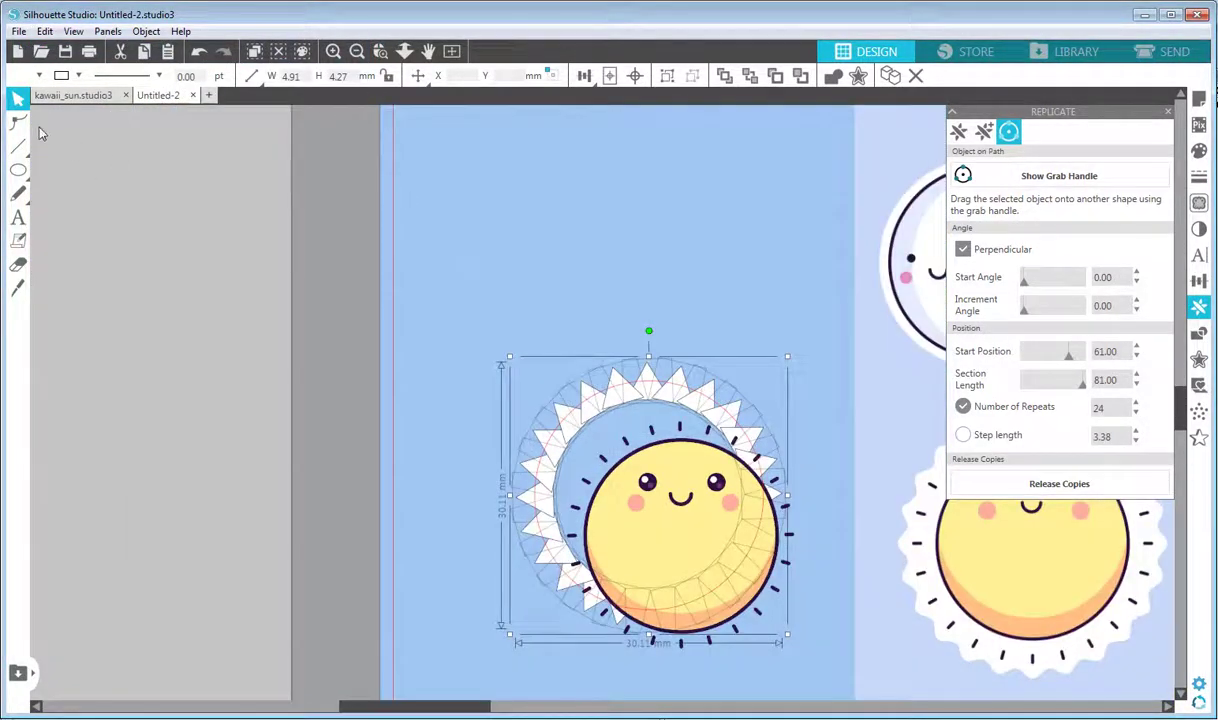
click(45, 31)
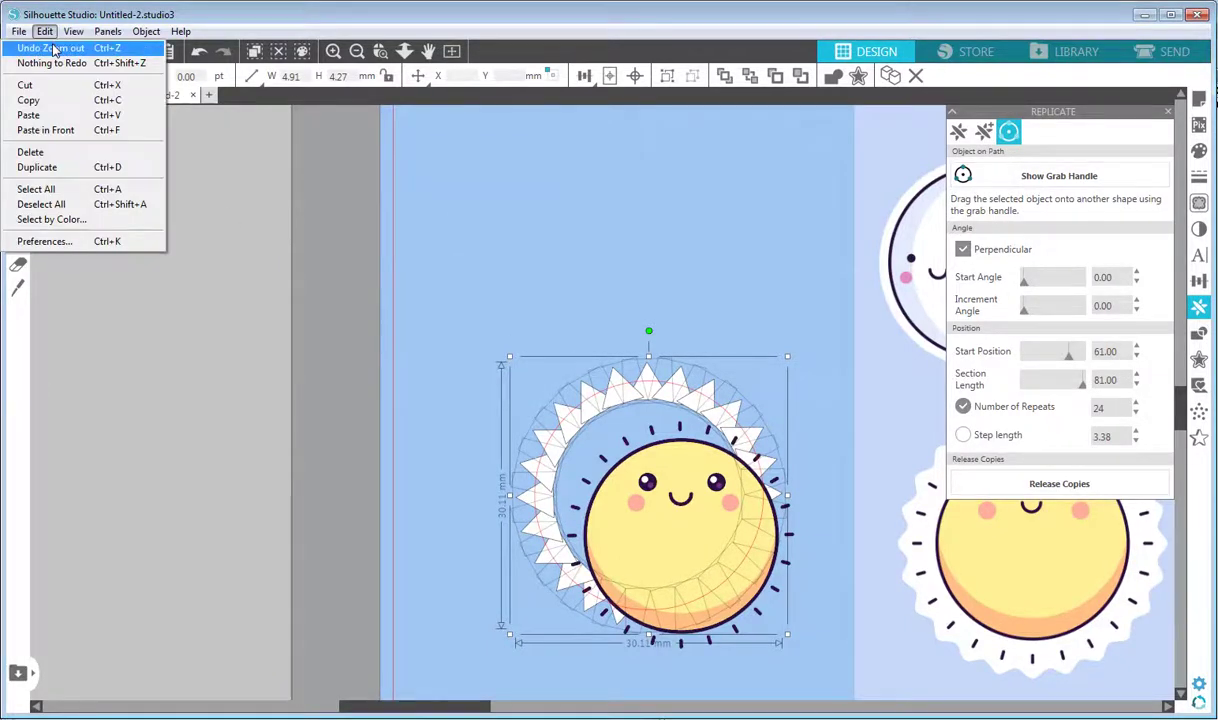
click(53, 48)
- Move the guide circle and the ring's topmost white triangle up and to the left, away from the other triangles
drag(625, 391, 465, 196)
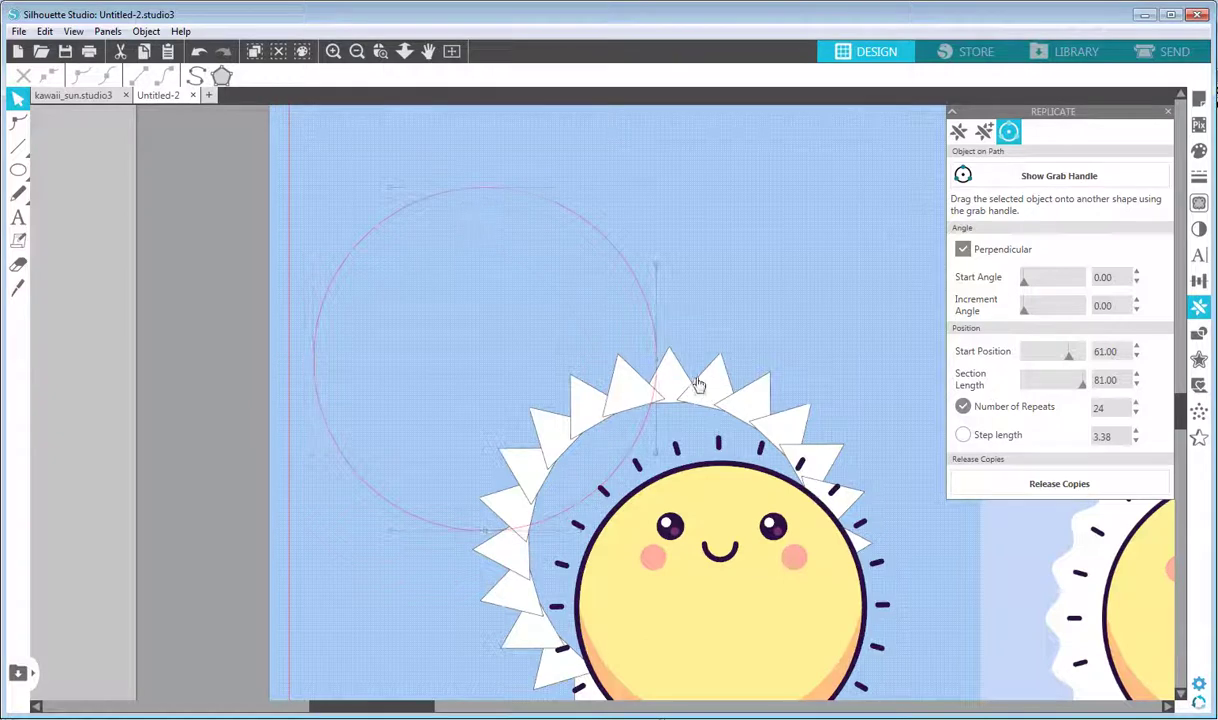
drag(676, 368, 497, 175)
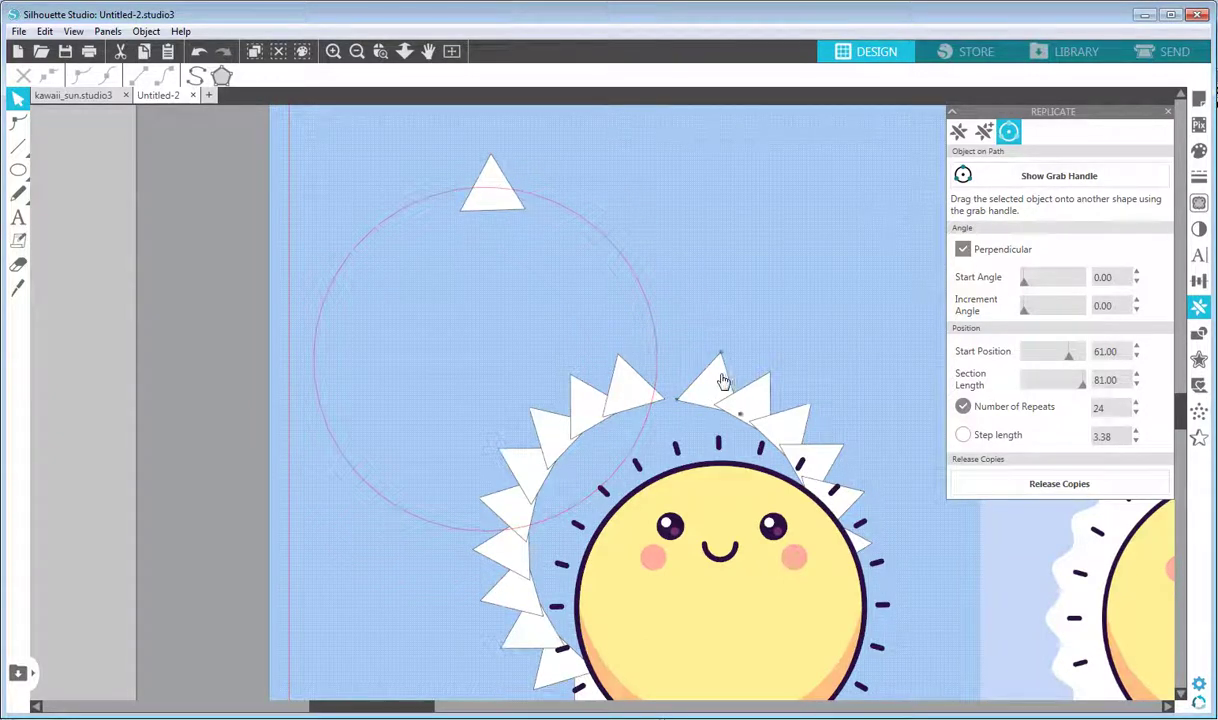
double_click(722, 382)
scroll(725, 377, down, 3)
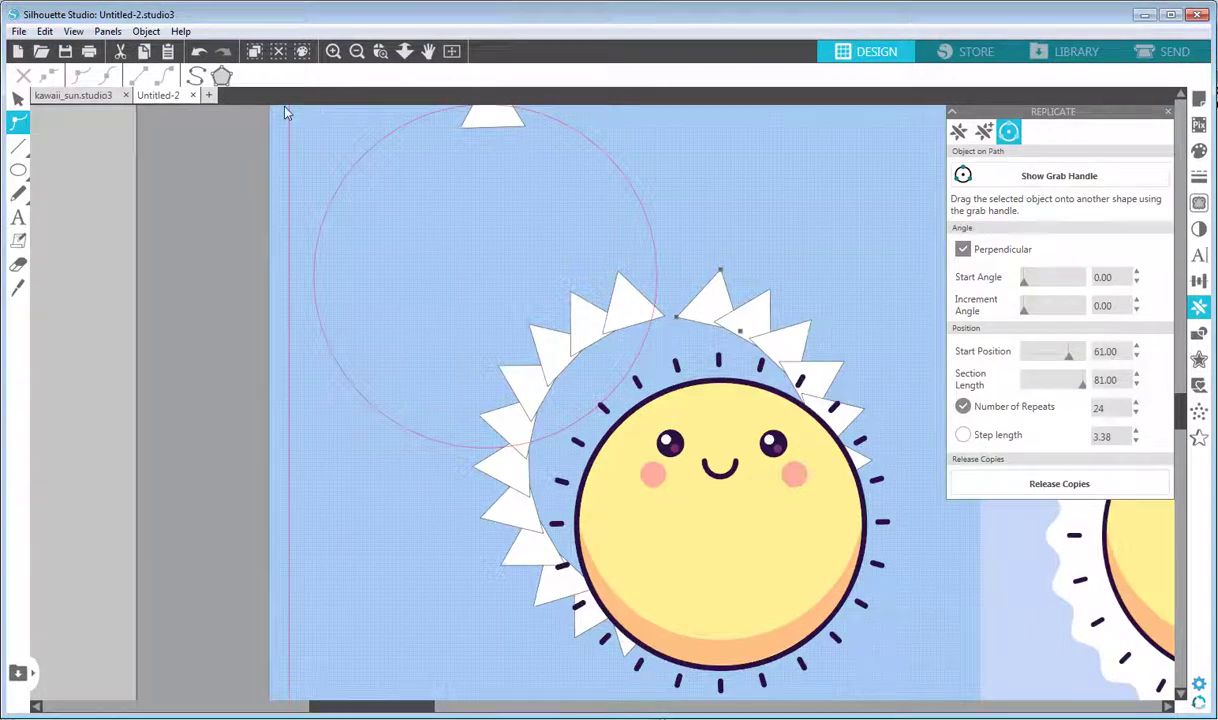
- Select all shapes by the white fill colour RGB (255,255,255) and delete them
click(302, 51)
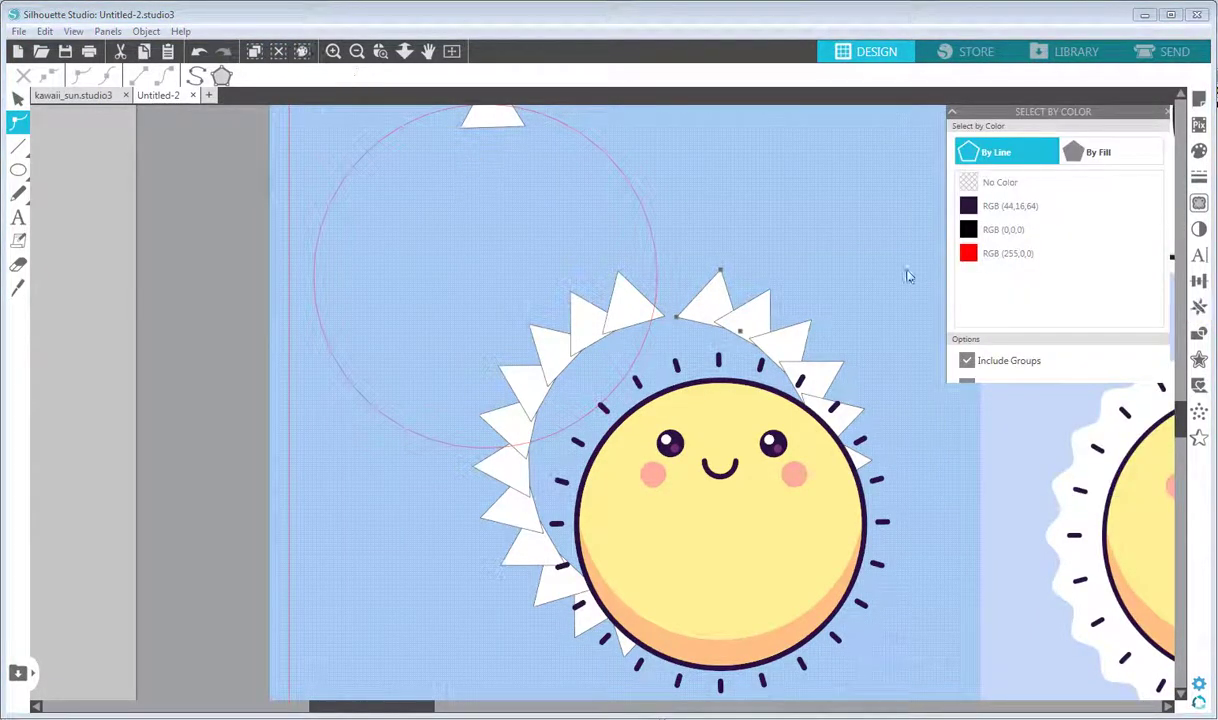
click(1090, 152)
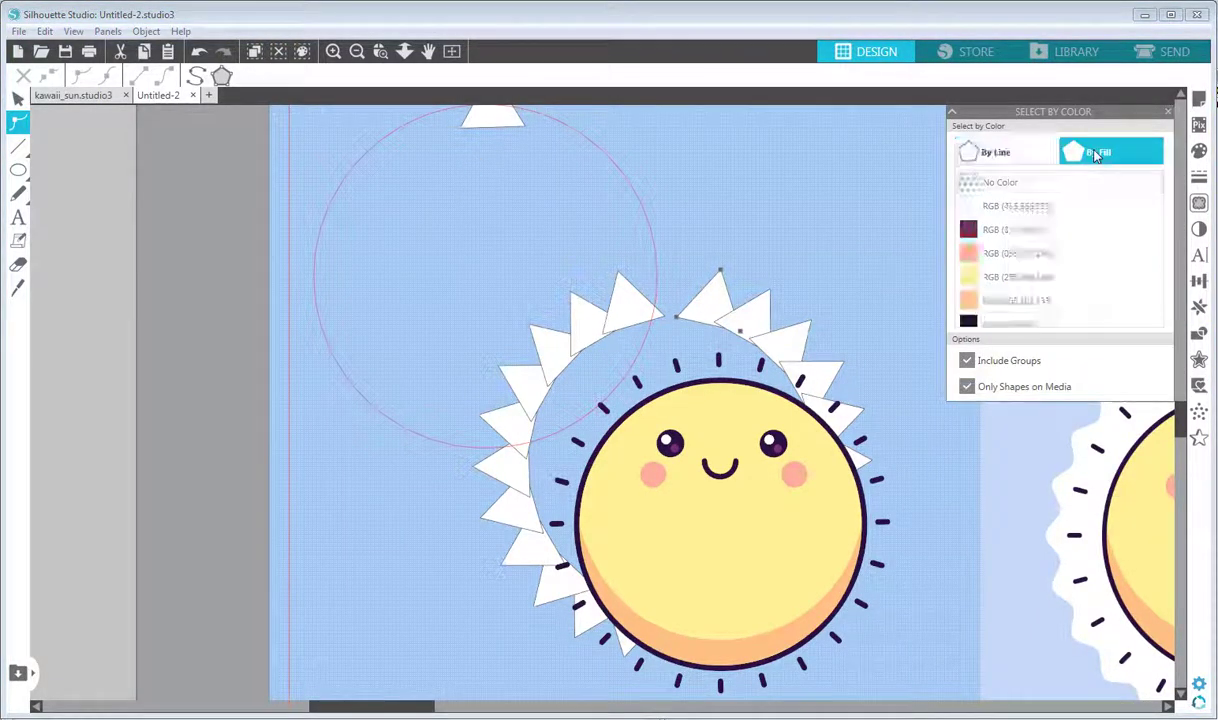
click(1026, 214)
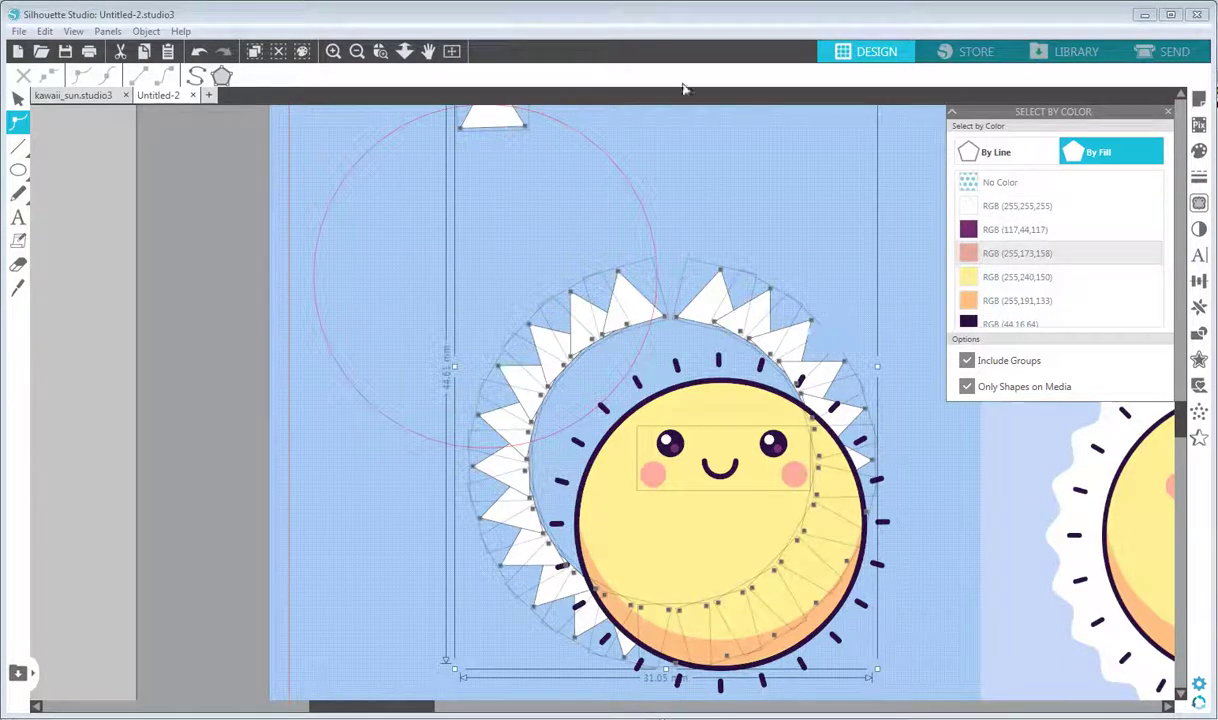
key(Delete)
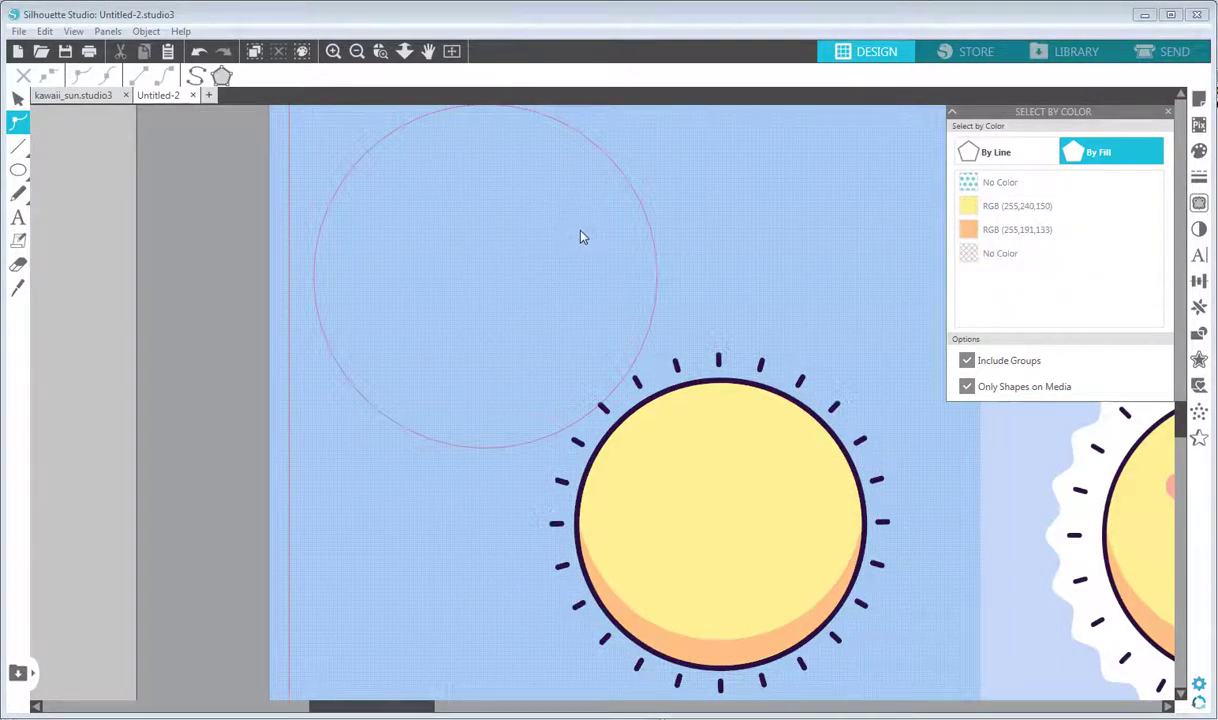
drag(535, 185, 571, 258)
- Undo the deletion of the white-filled shapes
click(45, 32)
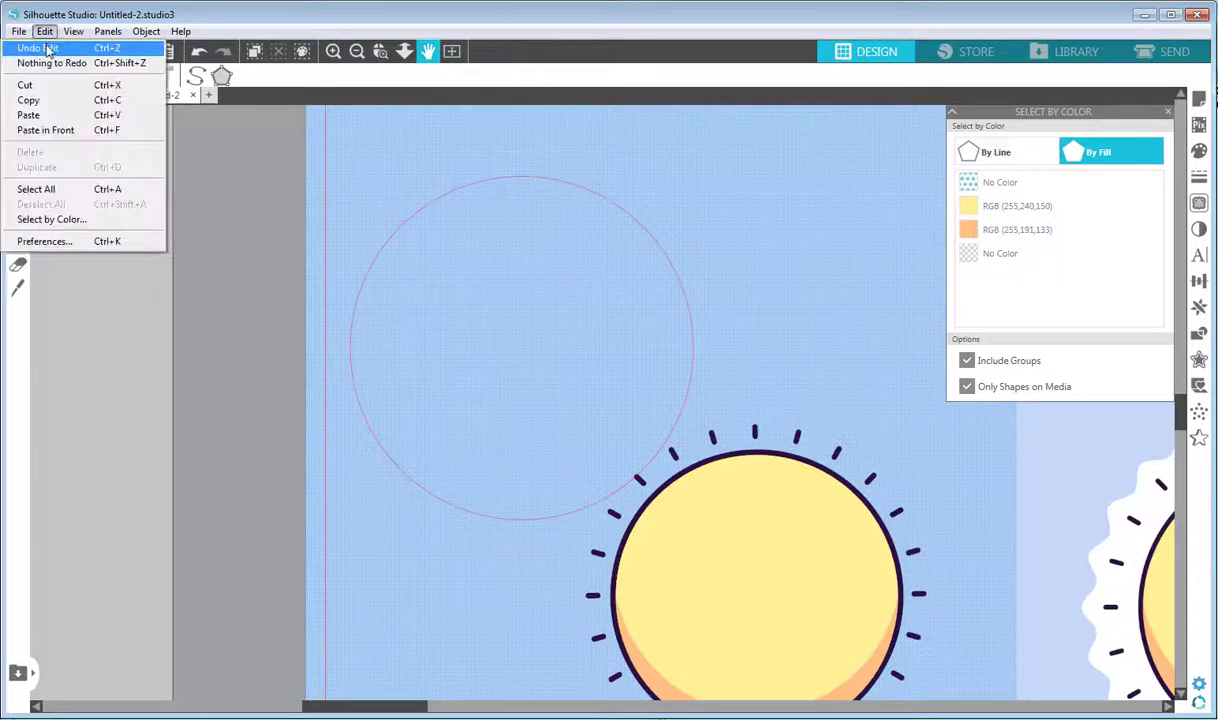
click(45, 44)
click(45, 32)
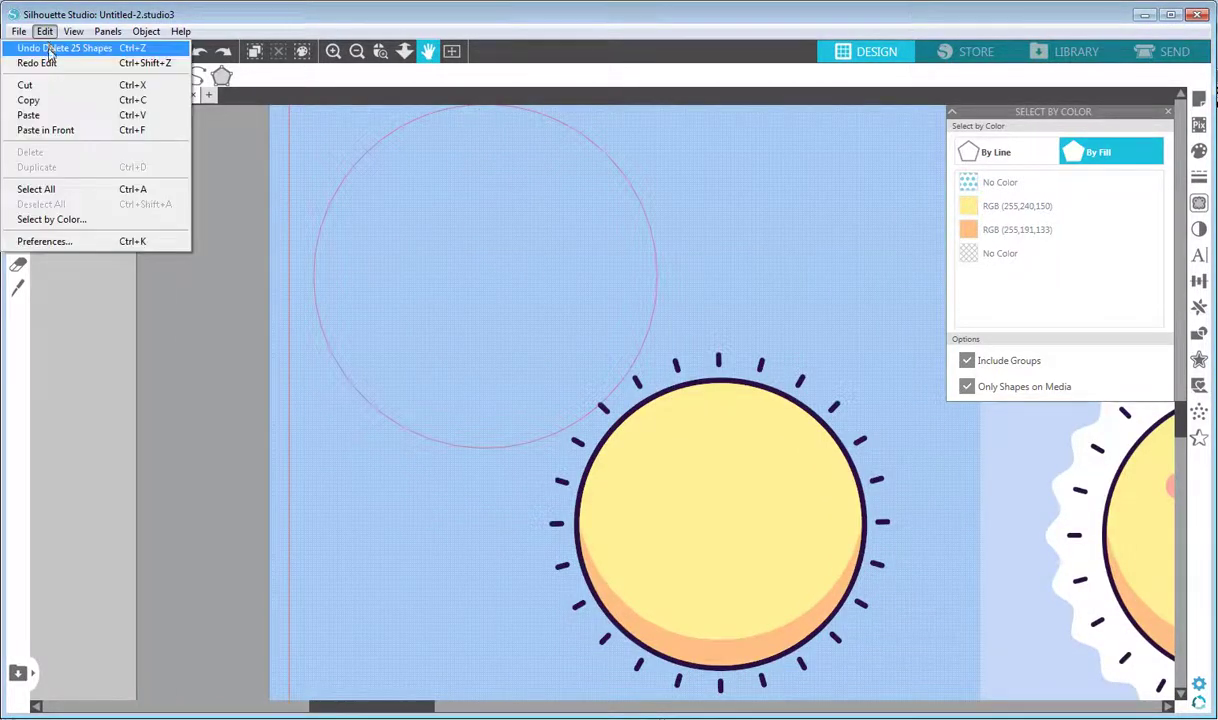
click(48, 46)
- Leave the sun's face out of the selection of white-filled shapes and delete all the white triangles
mouse_move(12, 138)
click(17, 99)
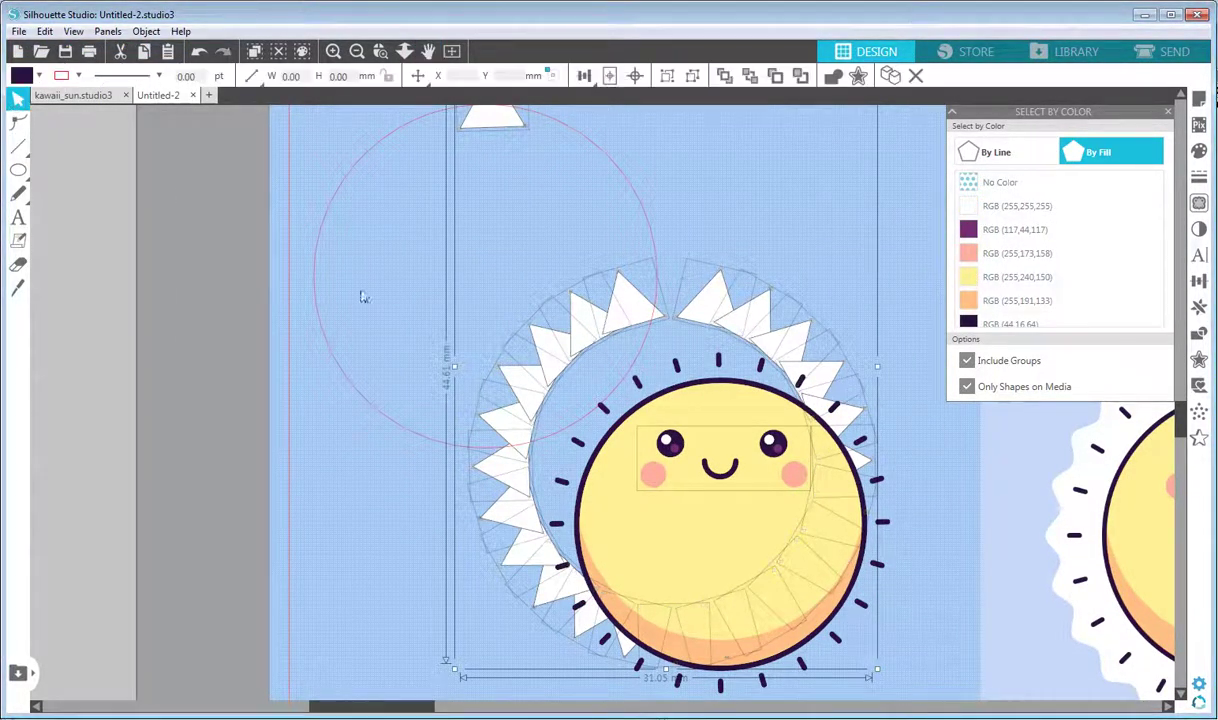
click(999, 182)
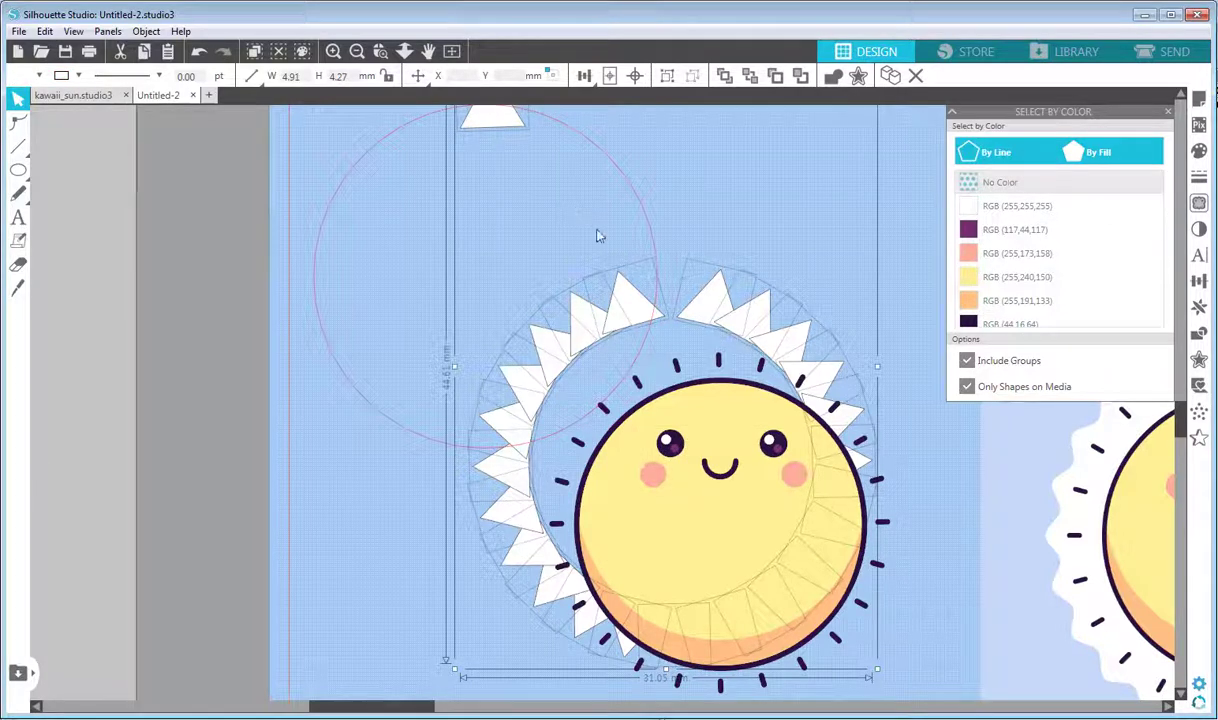
key(Delete)
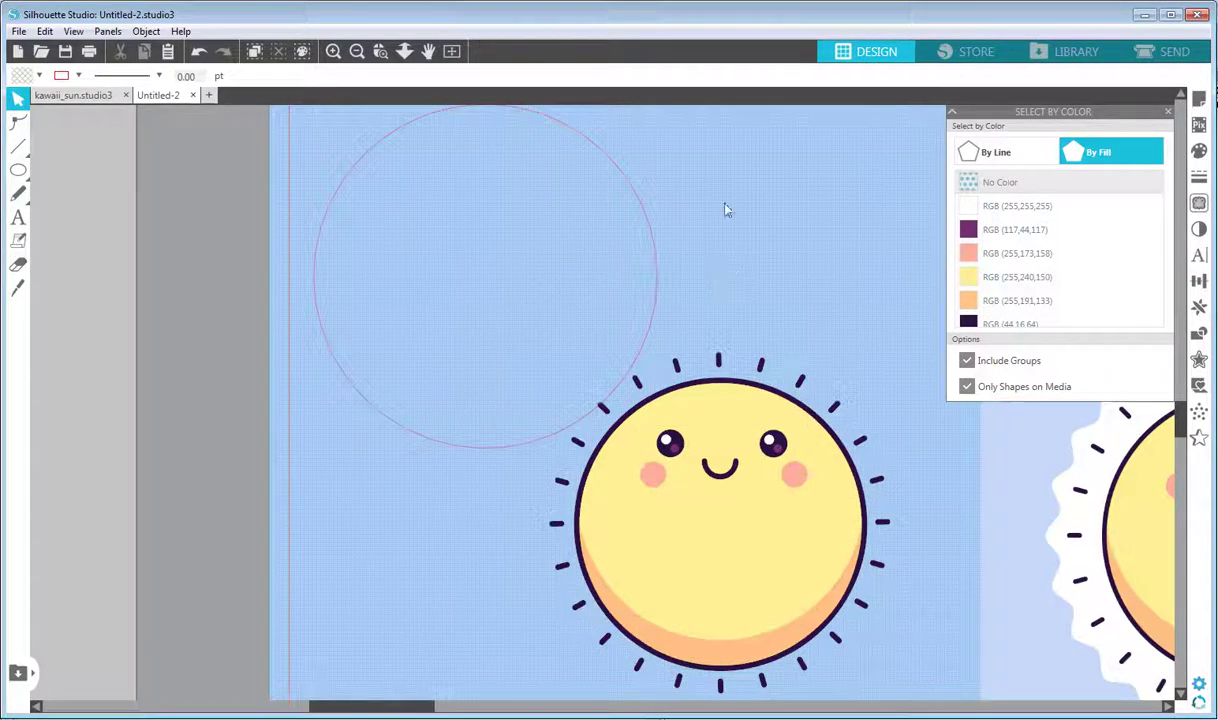
- Draw a polygon over the top of the guide circle, reduce it to a triangle and scale it to about 8.44 by 7.31 mm
key(space)
drag(645, 195, 701, 336)
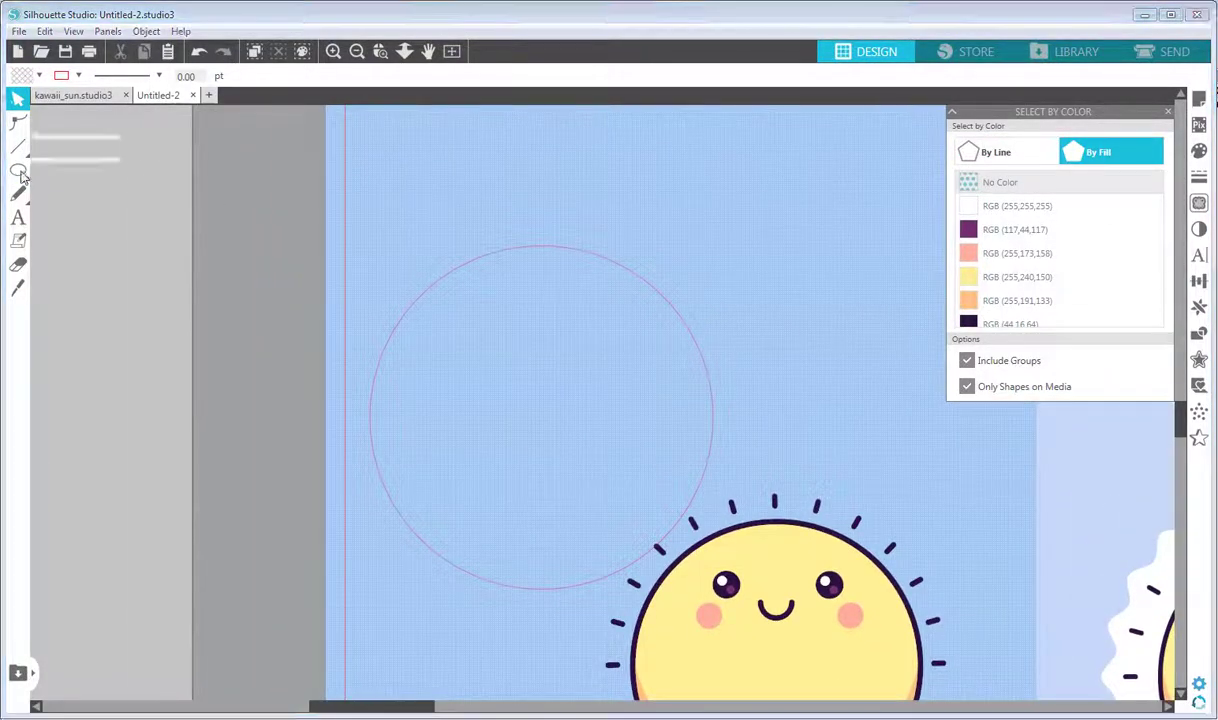
mouse_move(18, 169)
click(113, 170)
drag(560, 308, 555, 367)
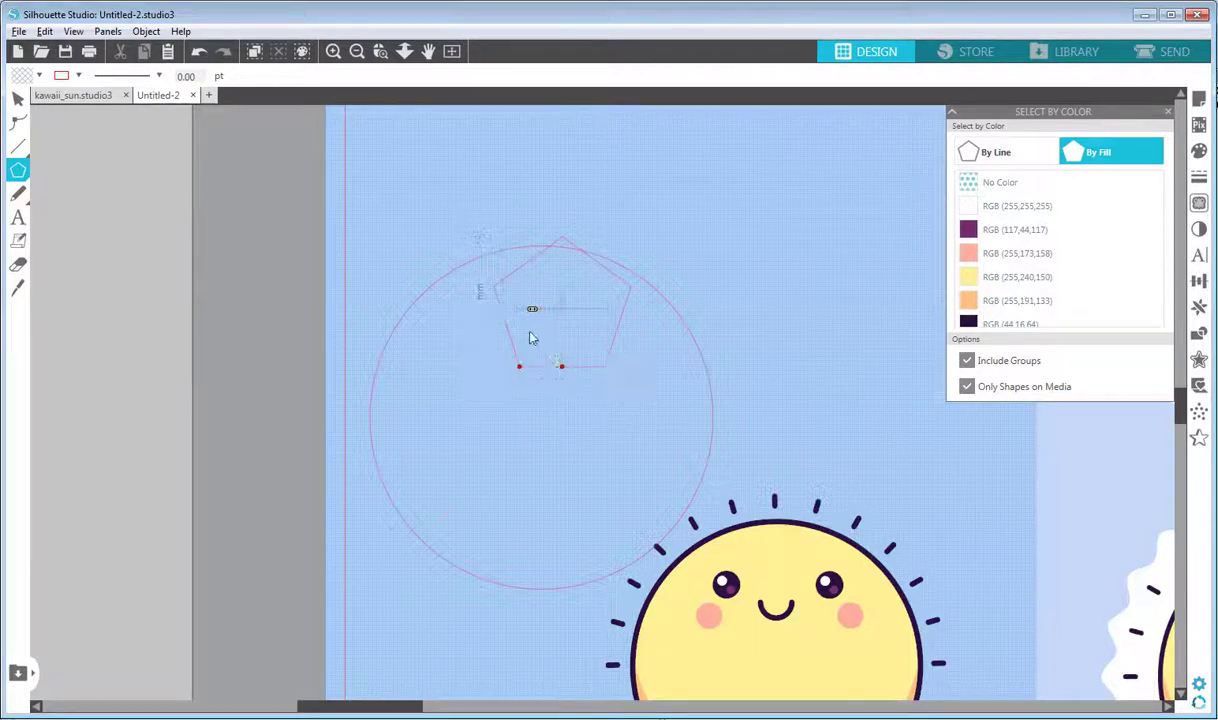
drag(532, 309, 517, 309)
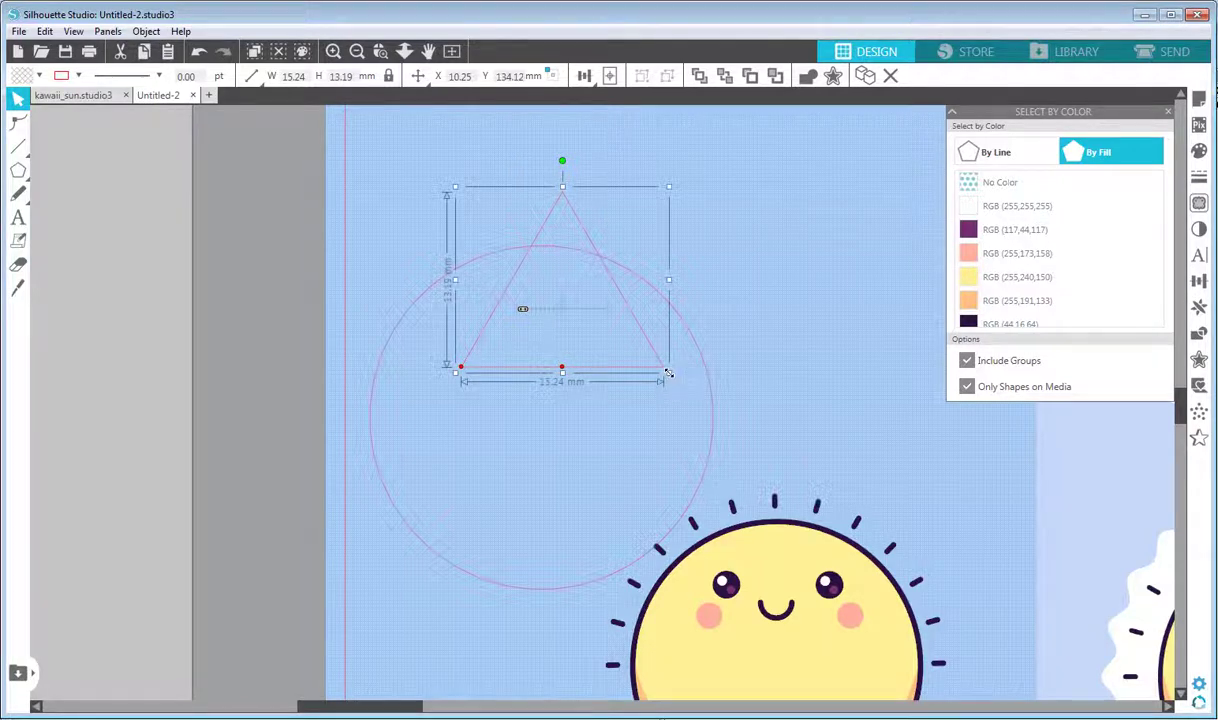
drag(668, 373, 586, 286)
- Convert the new triangle to a path and fill it with white
click(146, 31)
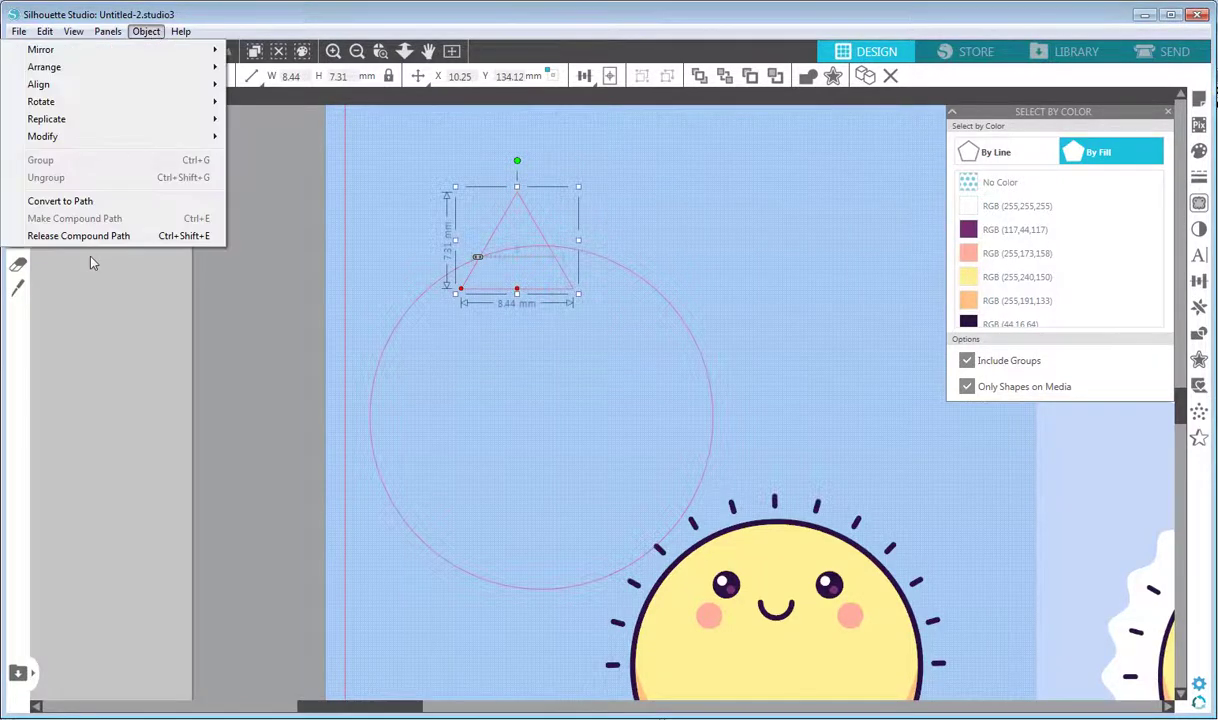
click(90, 203)
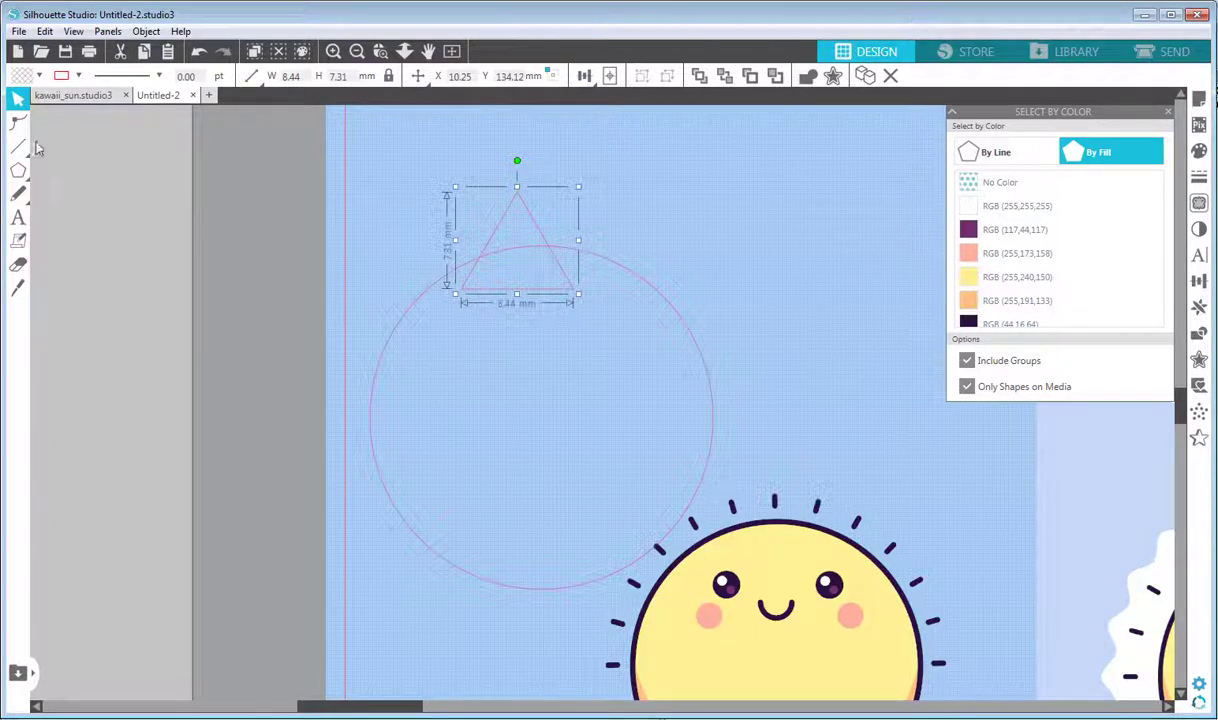
click(79, 77)
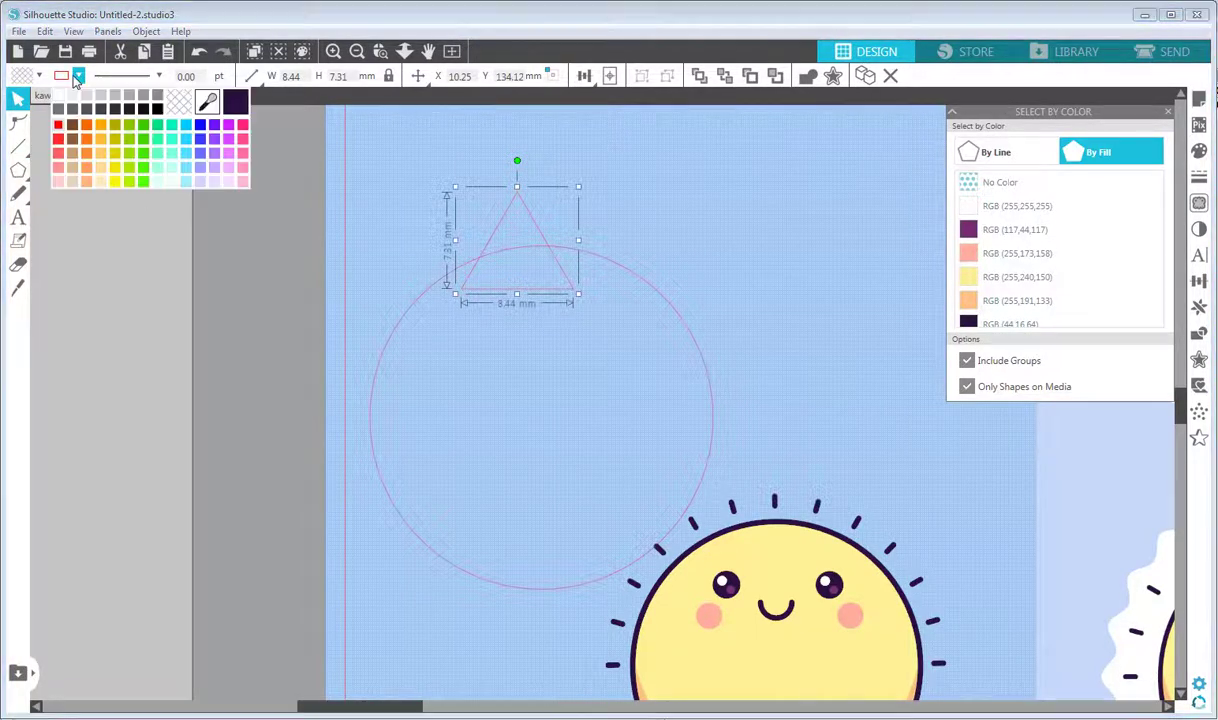
click(79, 77)
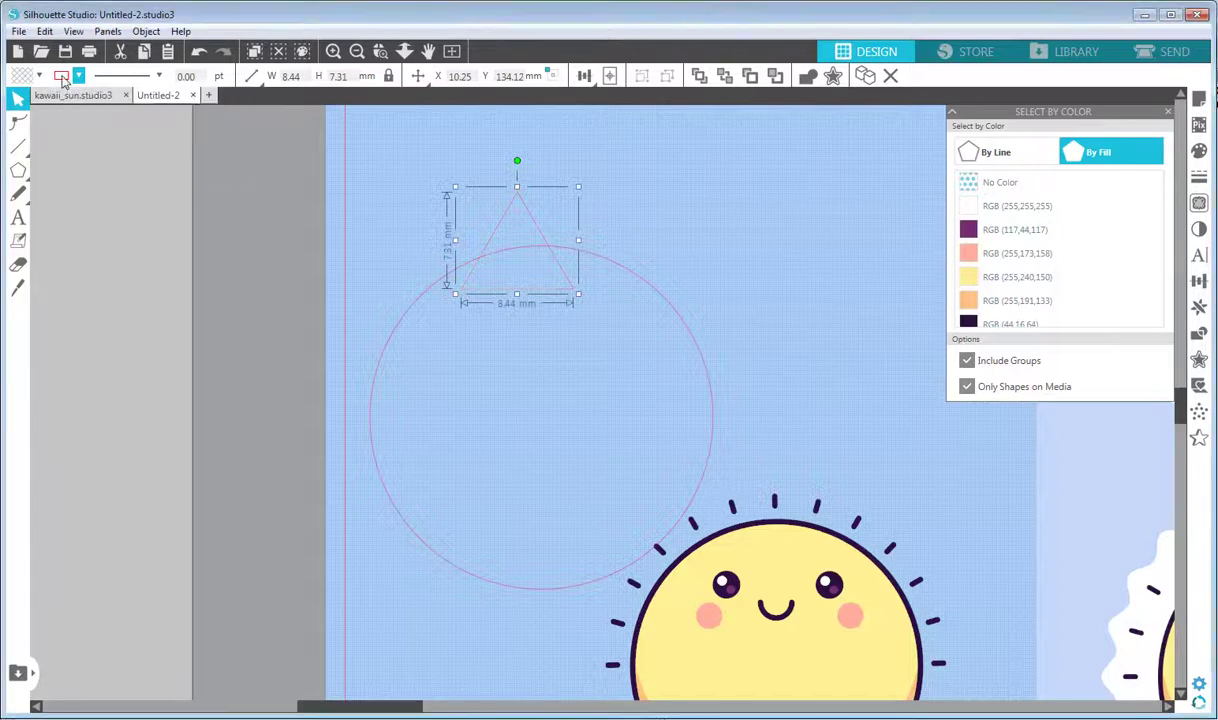
mouse_move(40, 76)
click(37, 100)
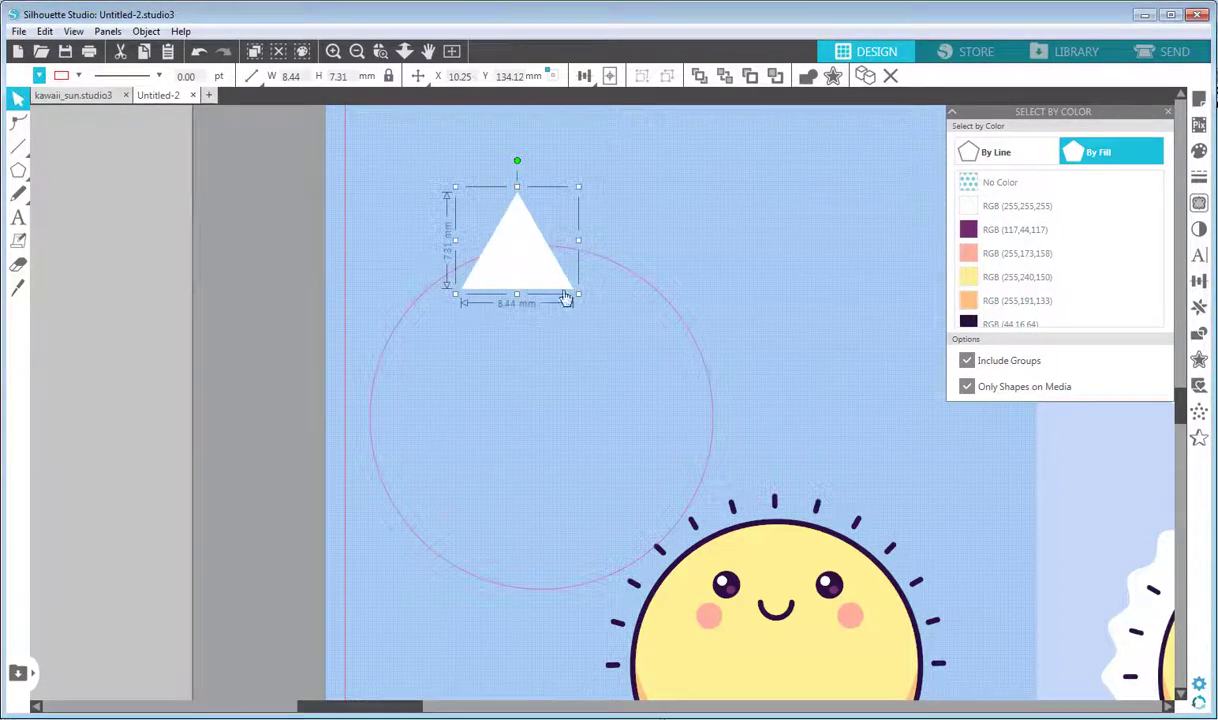
- Scale the white triangle to about 5.79 by 5.01 mm and attach it to the top of the guide circle with Object on Path
drag(578, 294, 503, 196)
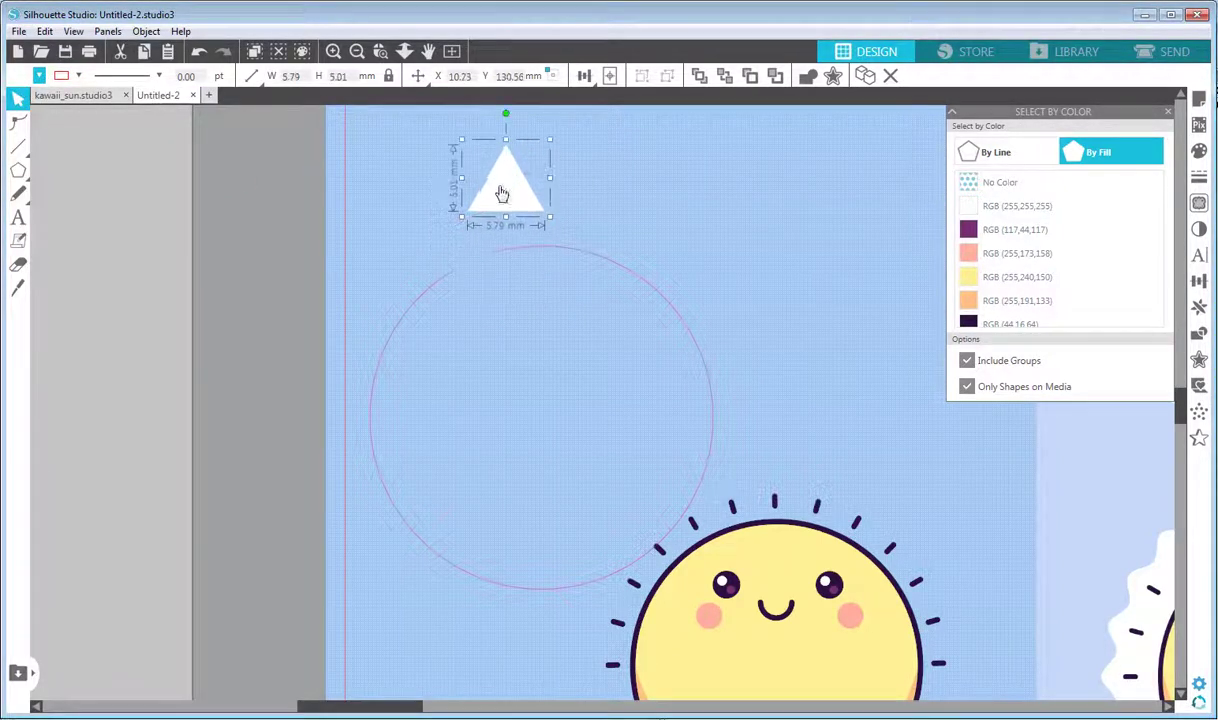
click(1199, 333)
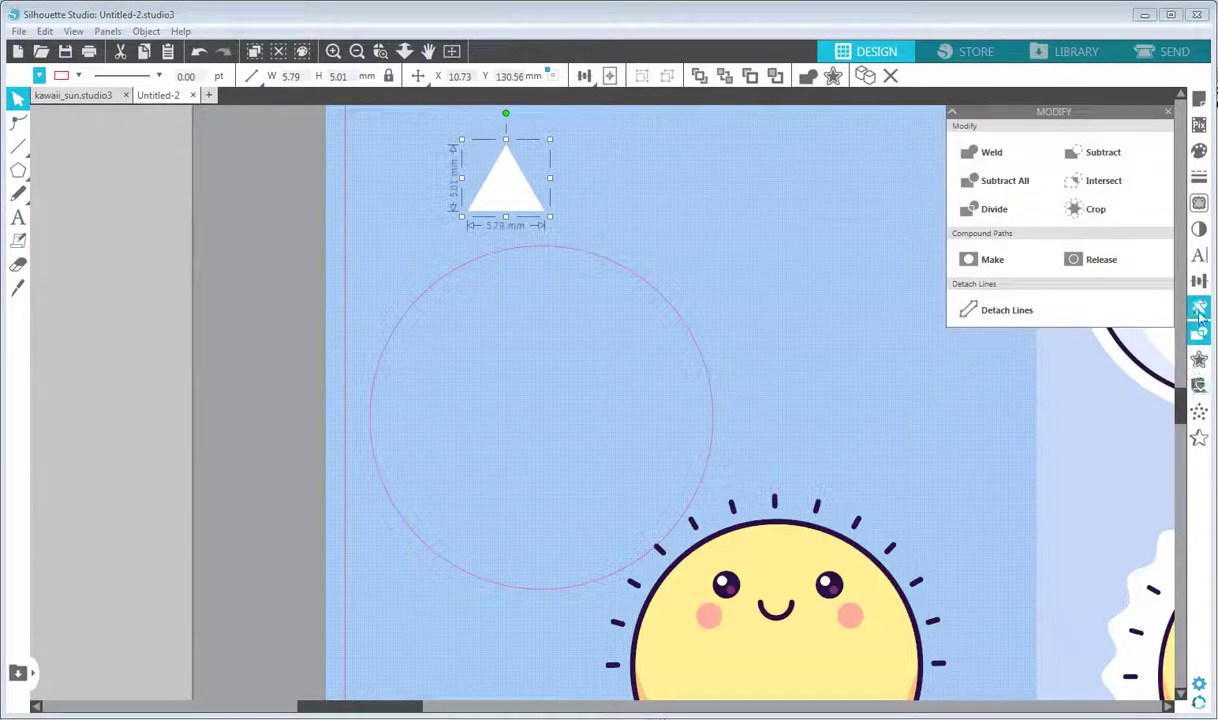
click(1199, 308)
click(1008, 131)
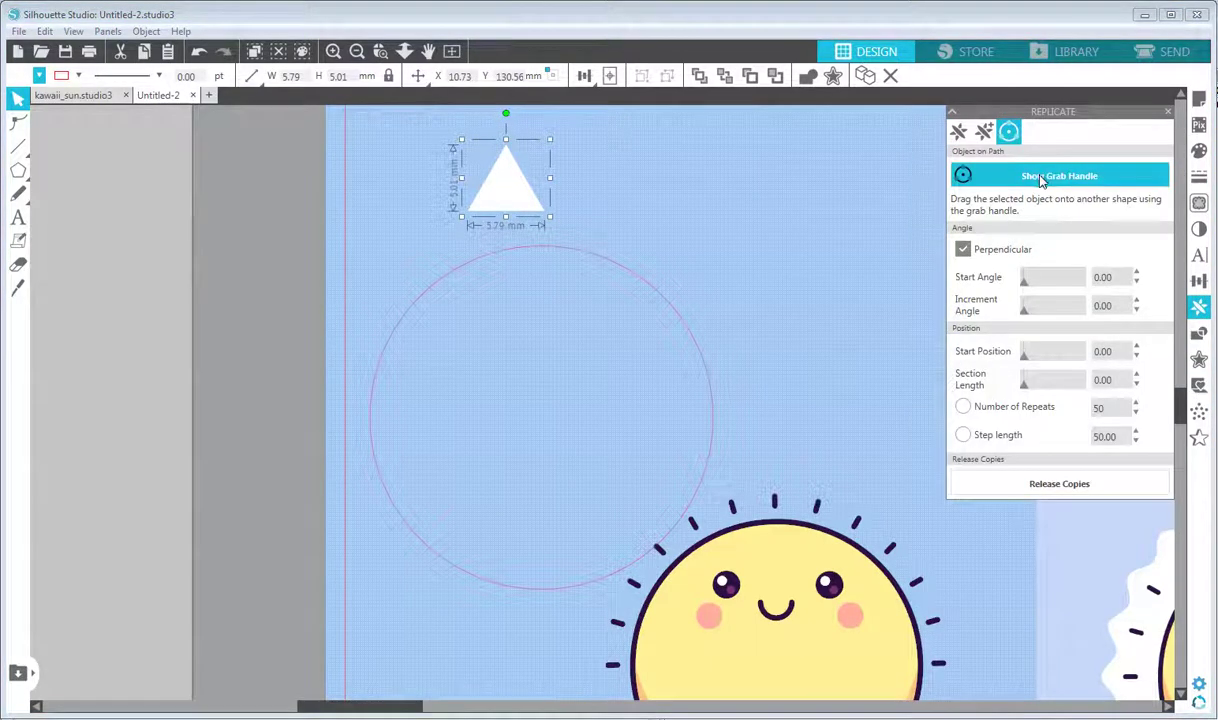
drag(503, 182, 536, 246)
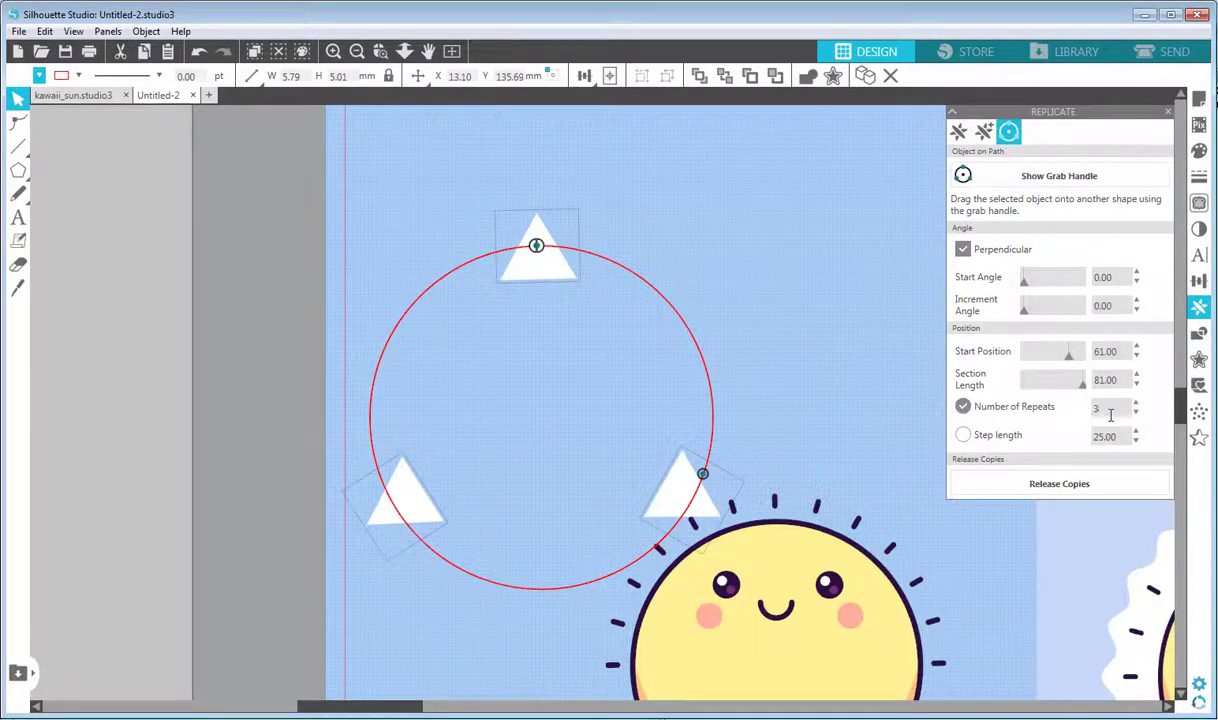
- Set the number of repeats of the triangle along the circle to 24
click(1080, 408)
text(2)
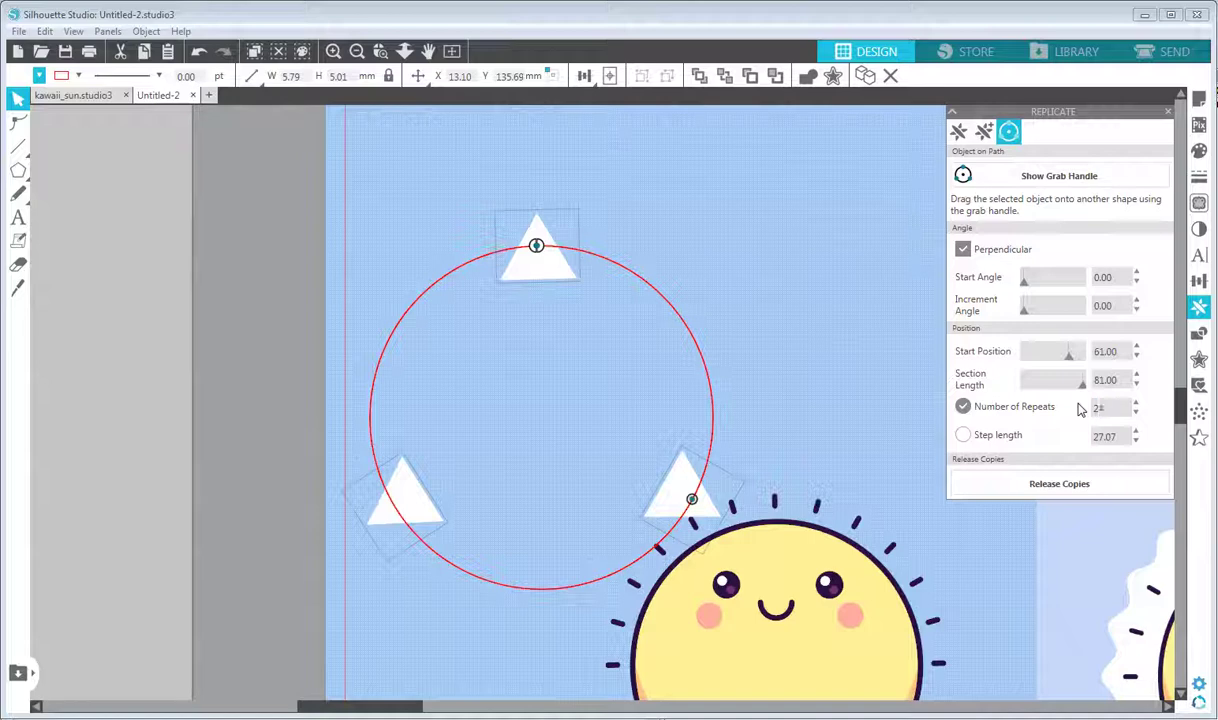
text(4)
key(Return)
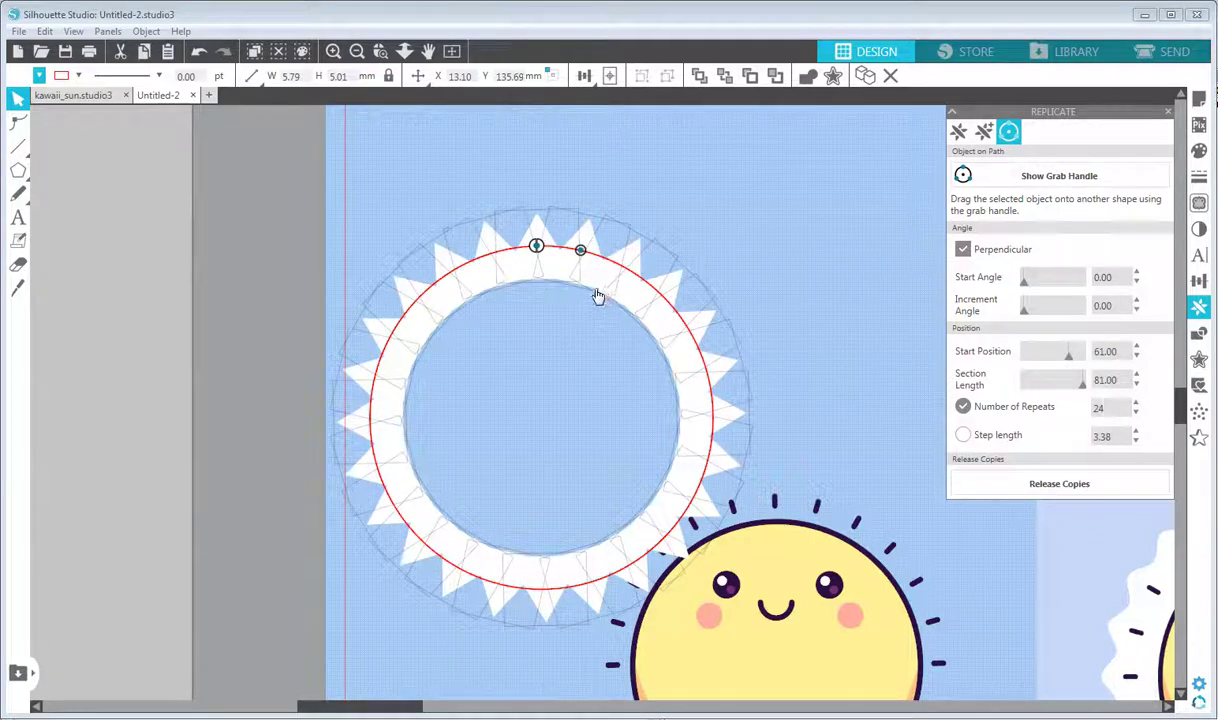
- Move the ring of white triangles onto the sun so that it surrounds the yellow face
click(18, 121)
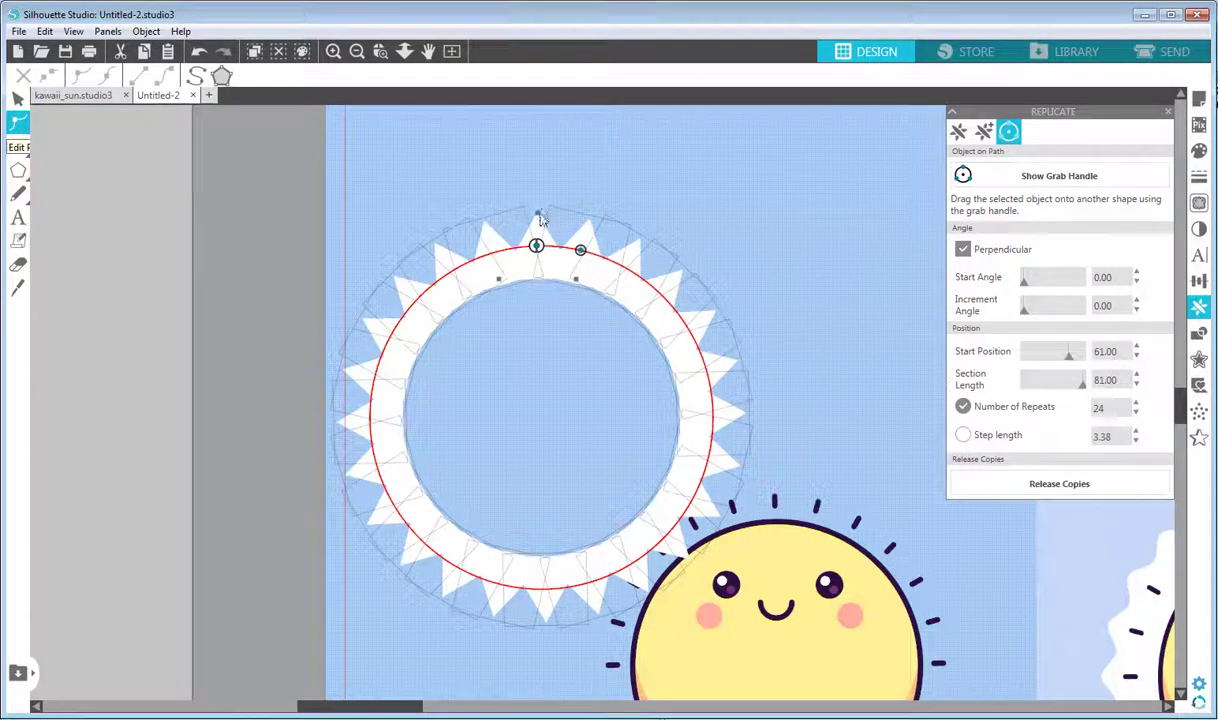
click(17, 98)
click(383, 160)
click(522, 266)
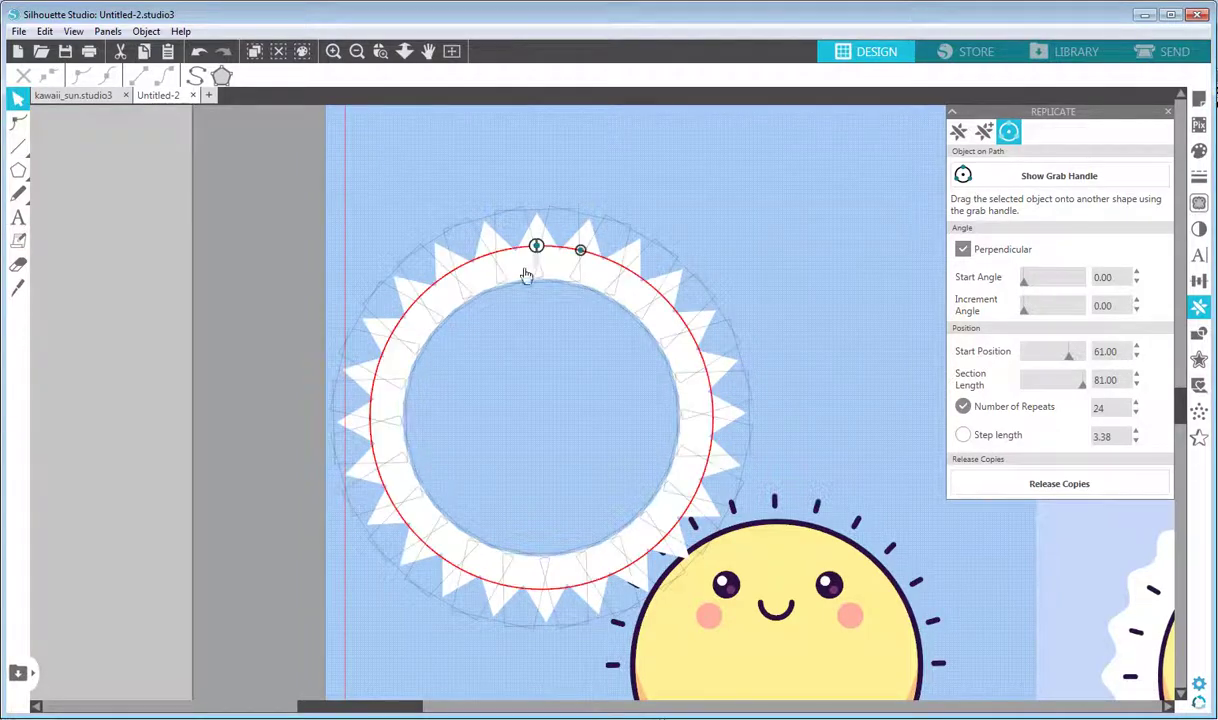
drag(518, 256, 752, 492)
drag(740, 396, 604, 158)
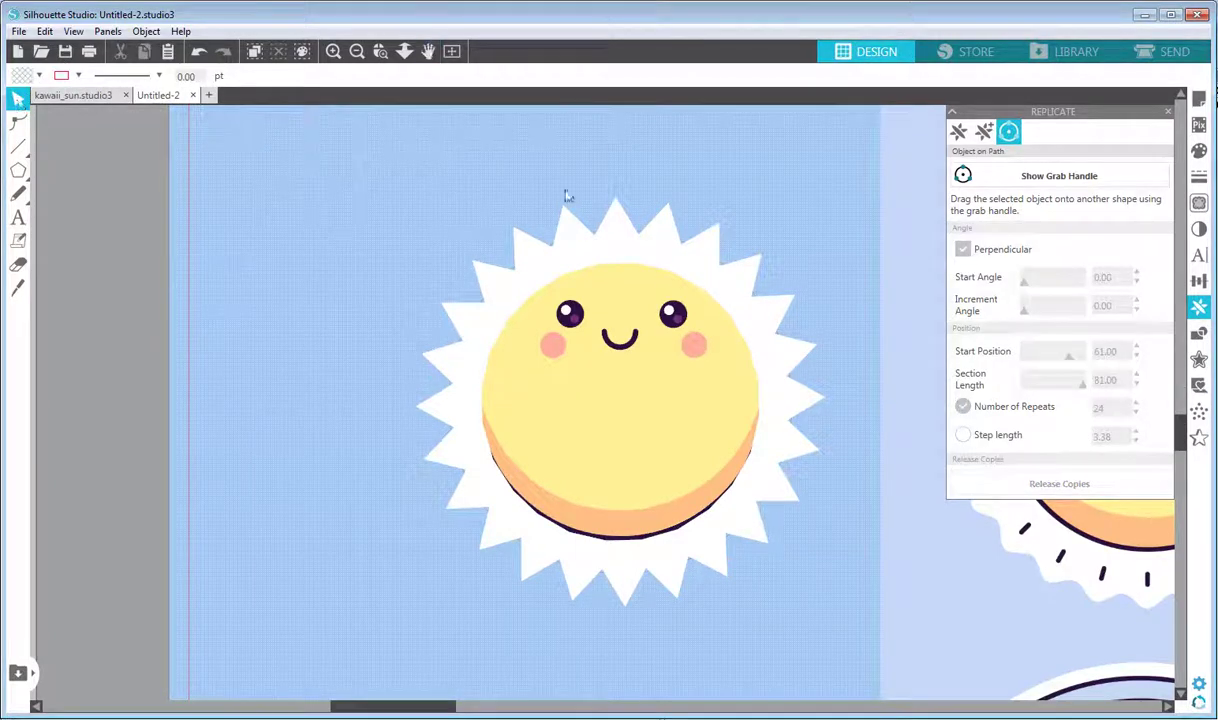
- Send the ring of white triangles behind the sun and nudge it up until it is centred on the dark outline
click(614, 227)
right_click(620, 211)
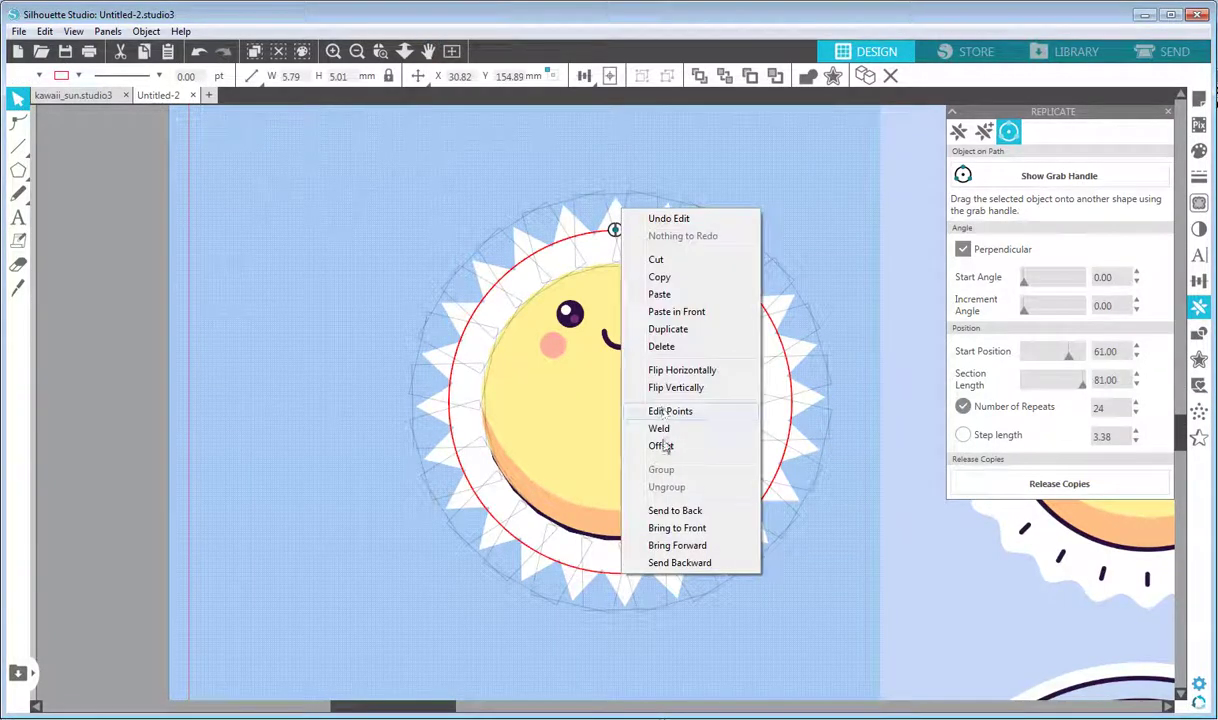
click(672, 510)
key(Up)
key(Up)
key(Up)
key(Up)
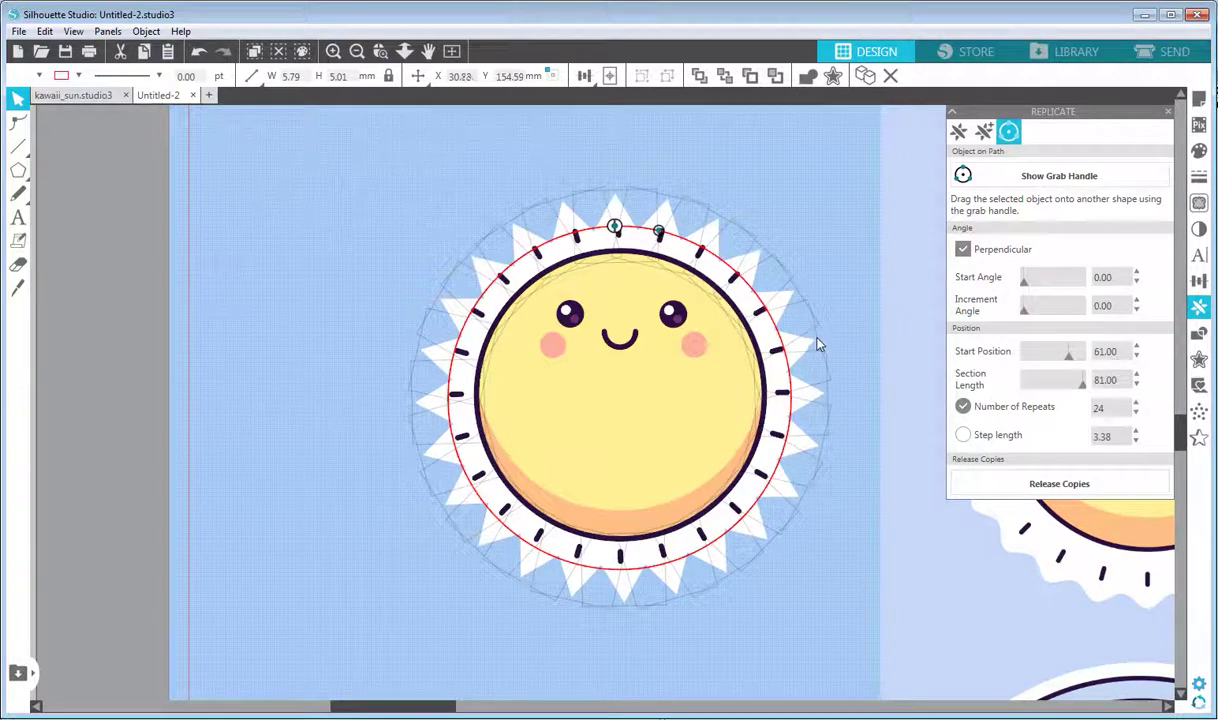
key(Up)
key(Up)
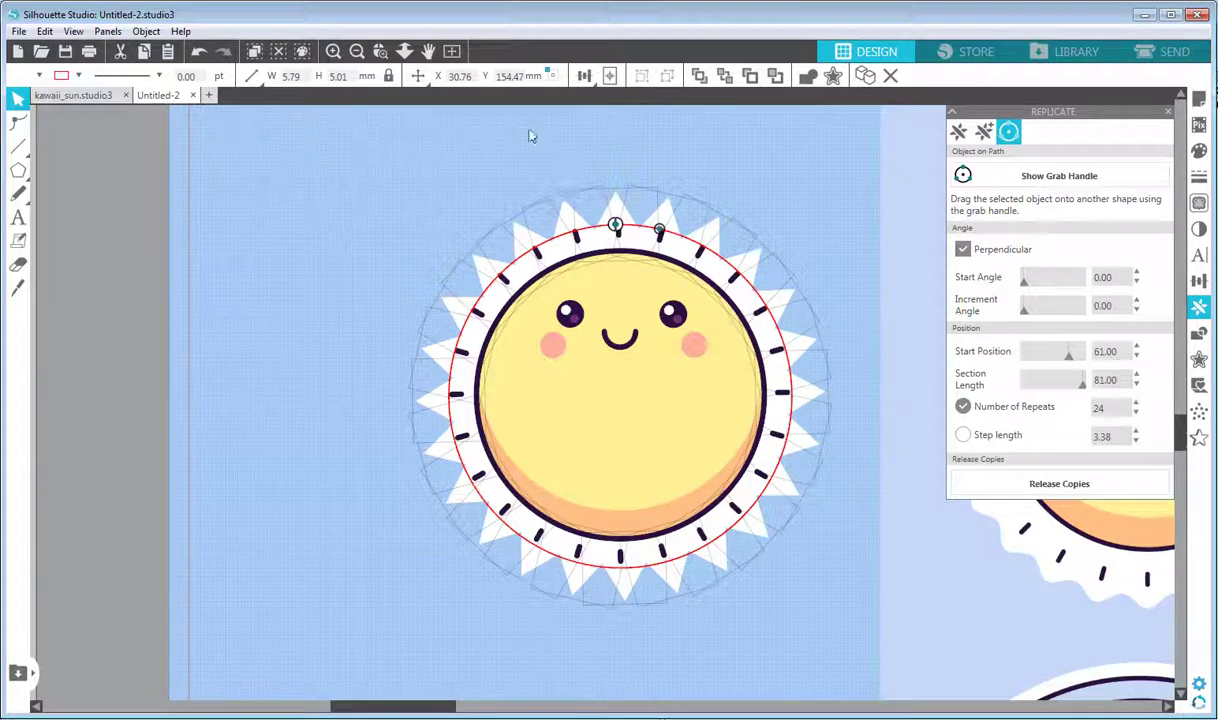
- Edit the points of the top white triangle and lower its peak slightly
click(333, 51)
click(333, 51)
click(333, 51)
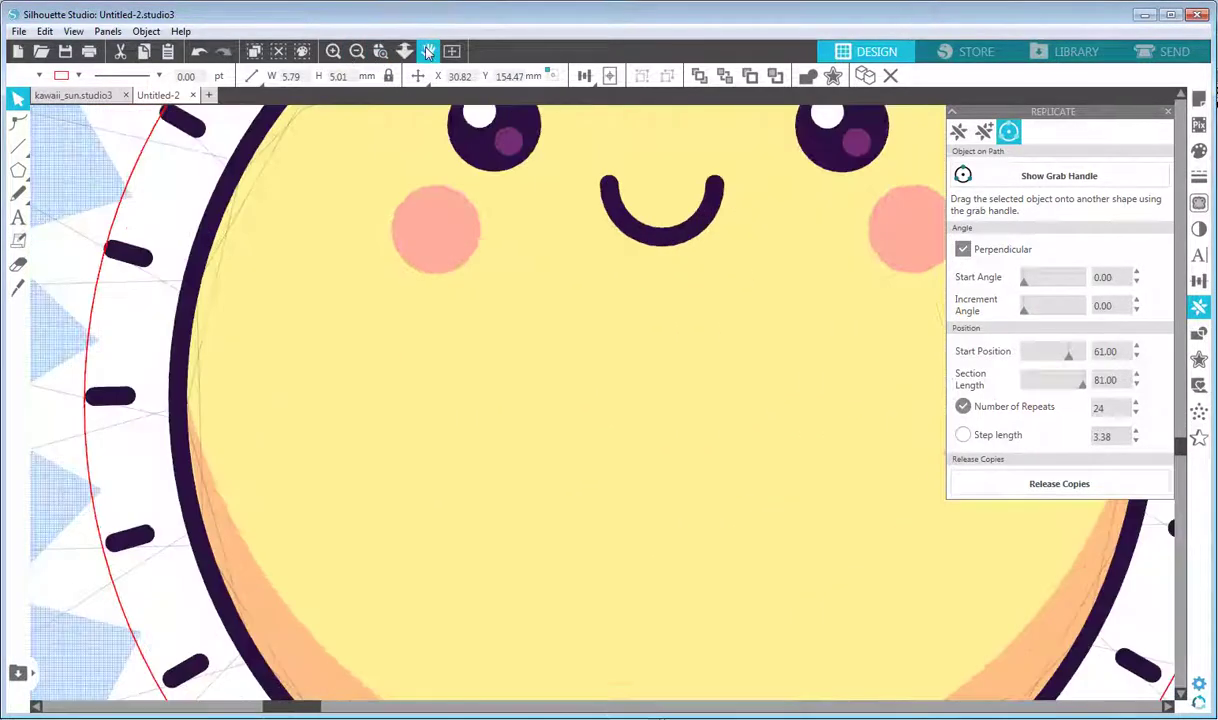
click(428, 51)
drag(639, 157, 585, 543)
drag(636, 305, 604, 436)
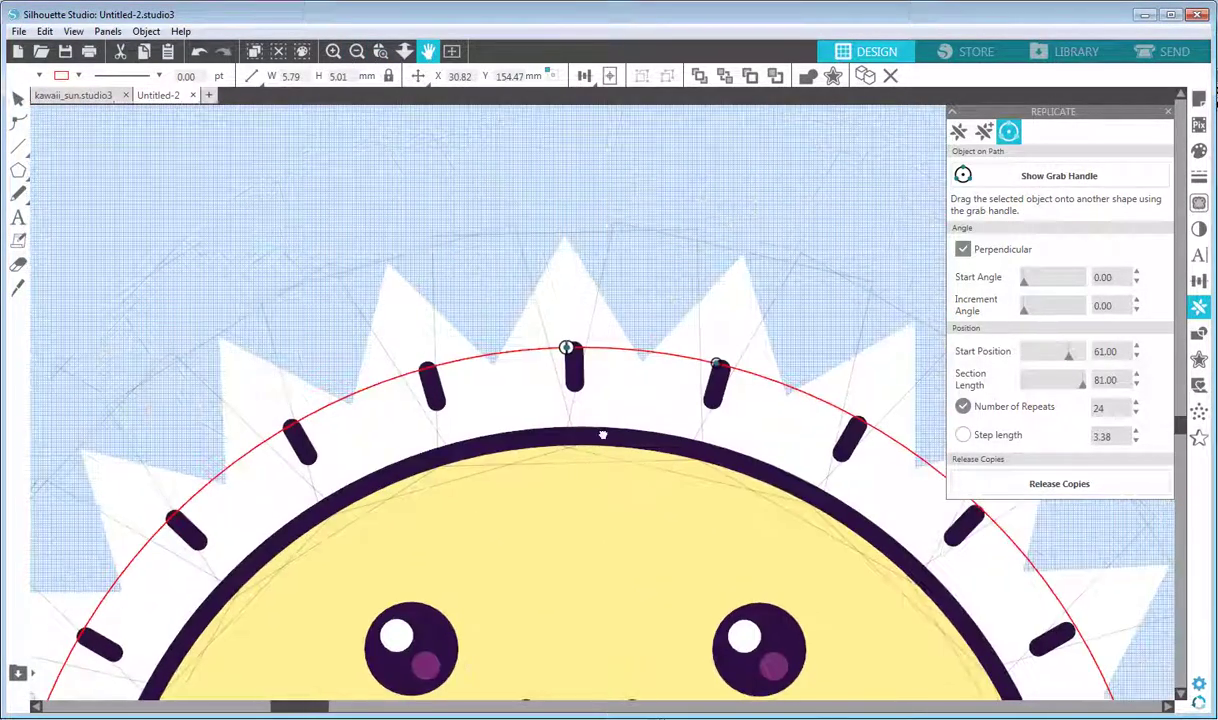
click(19, 124)
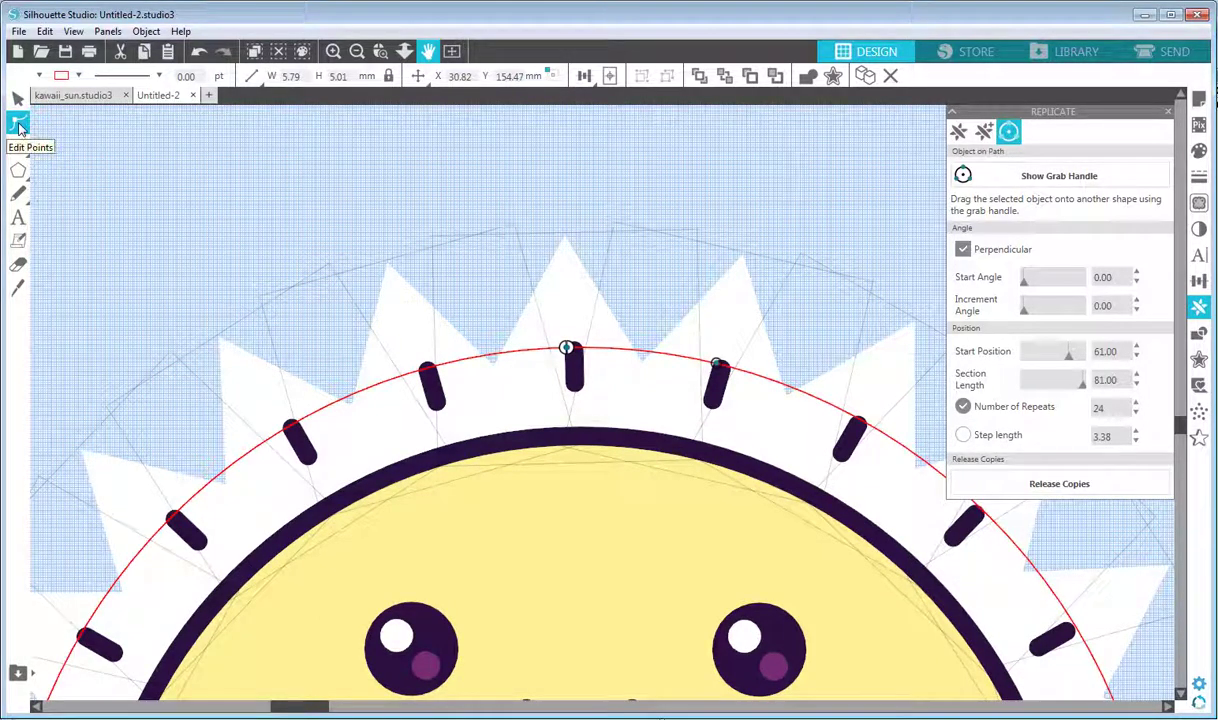
click(566, 244)
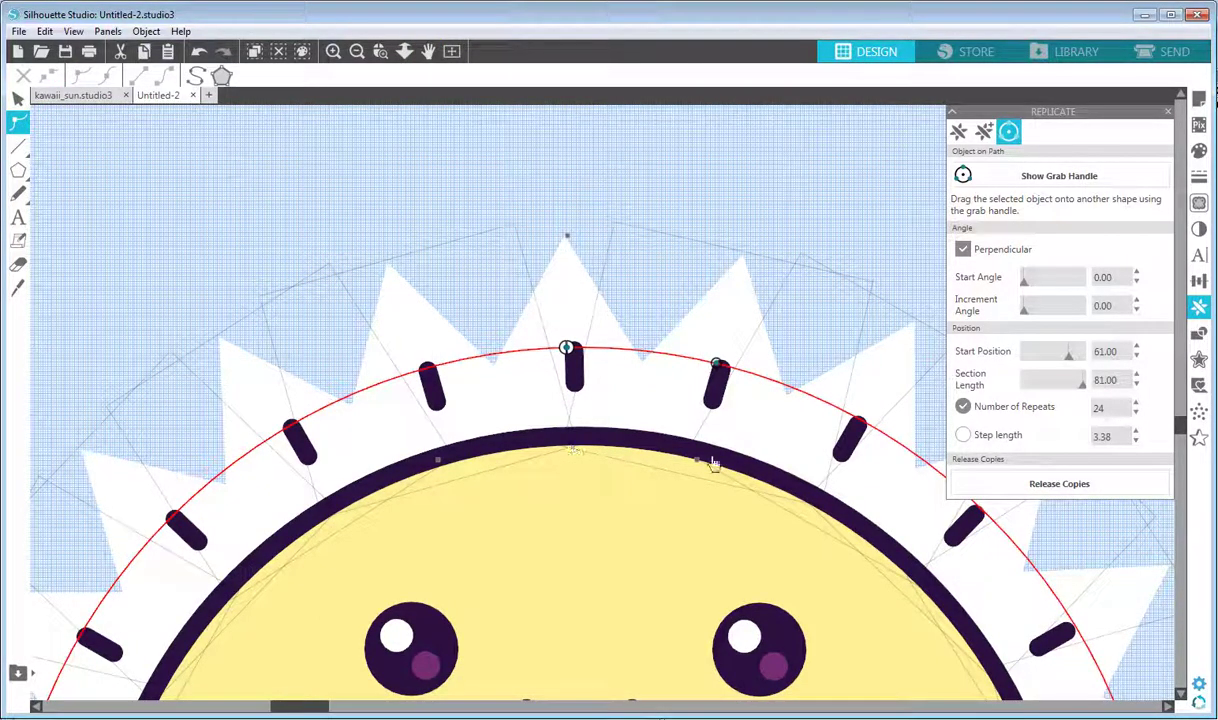
drag(567, 237, 581, 262)
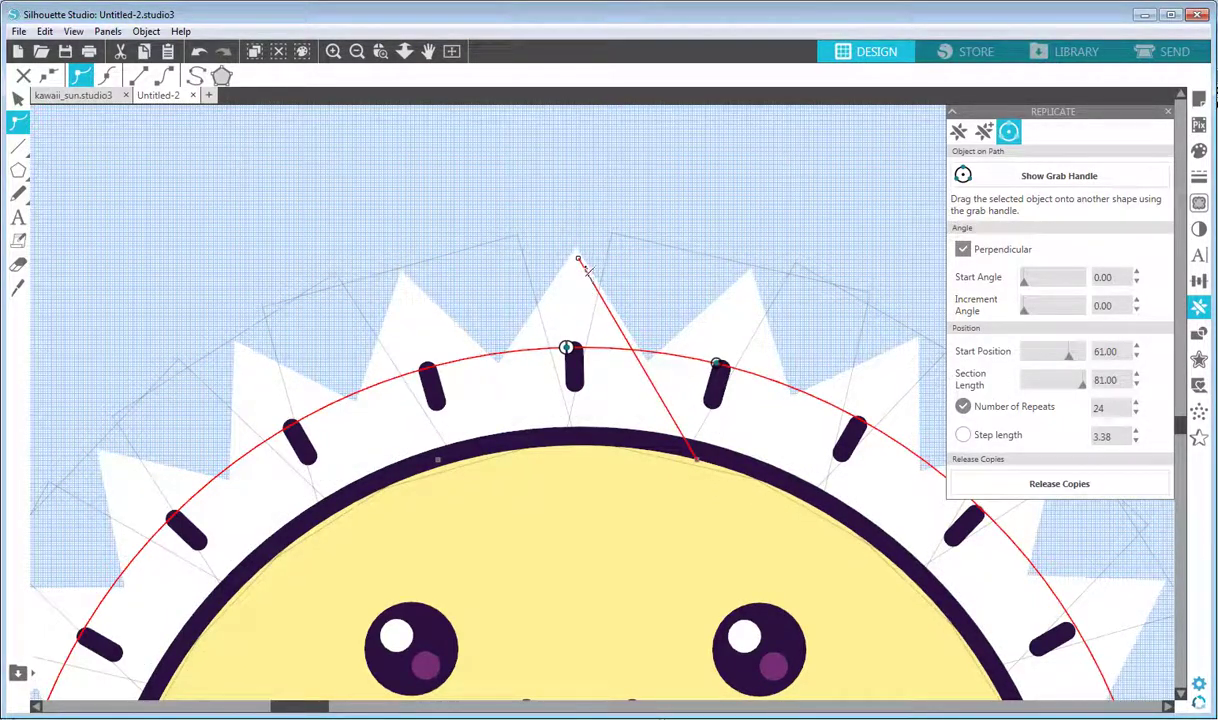
- Turn the triangle's straight sides into curves with smooth points to round the scallop
click(161, 79)
click(690, 460)
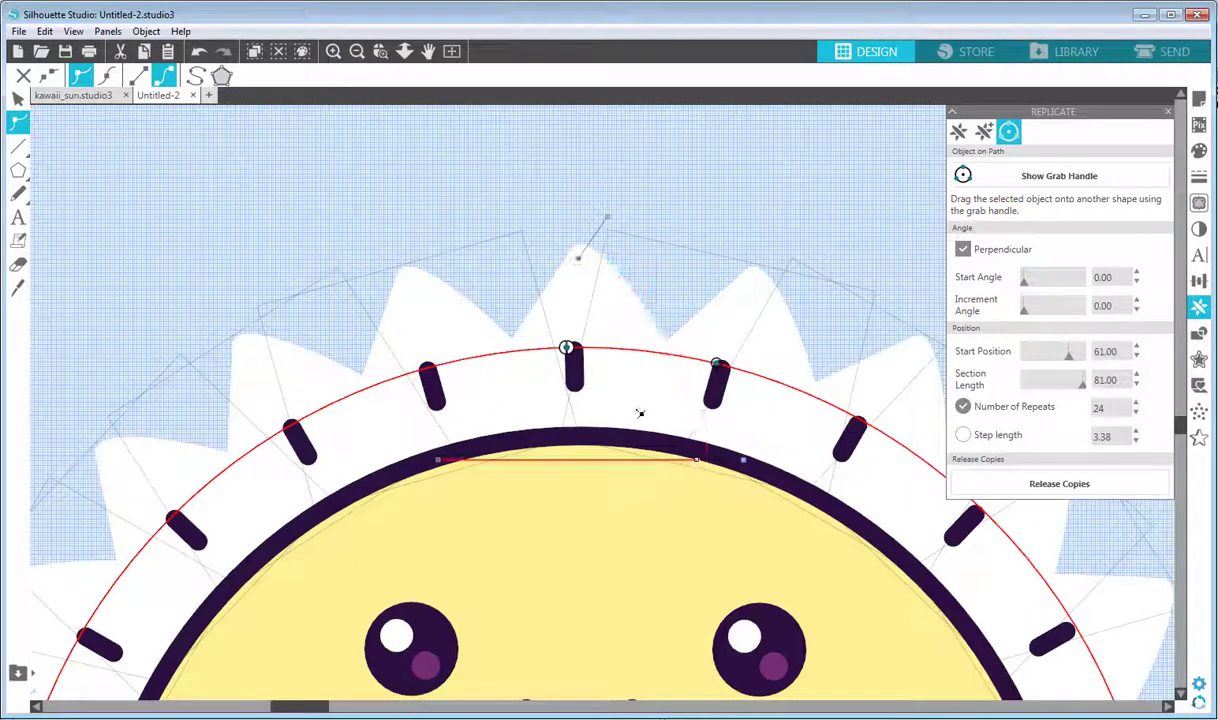
click(161, 76)
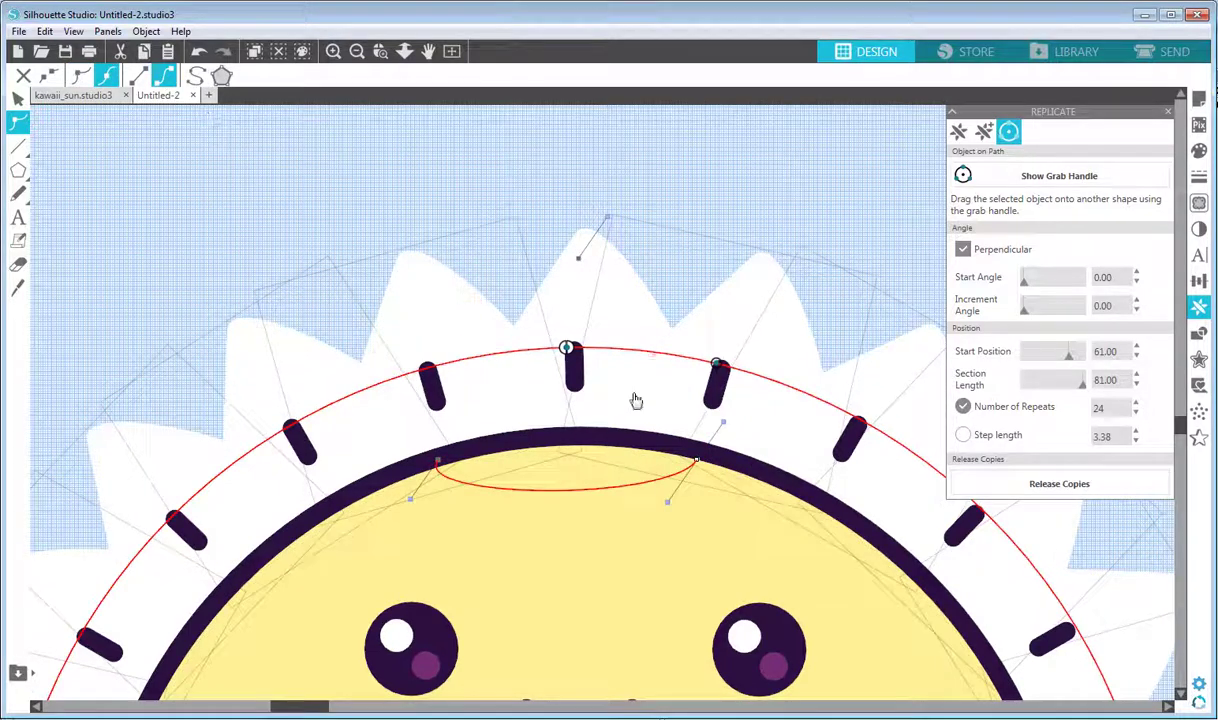
click(447, 450)
click(161, 76)
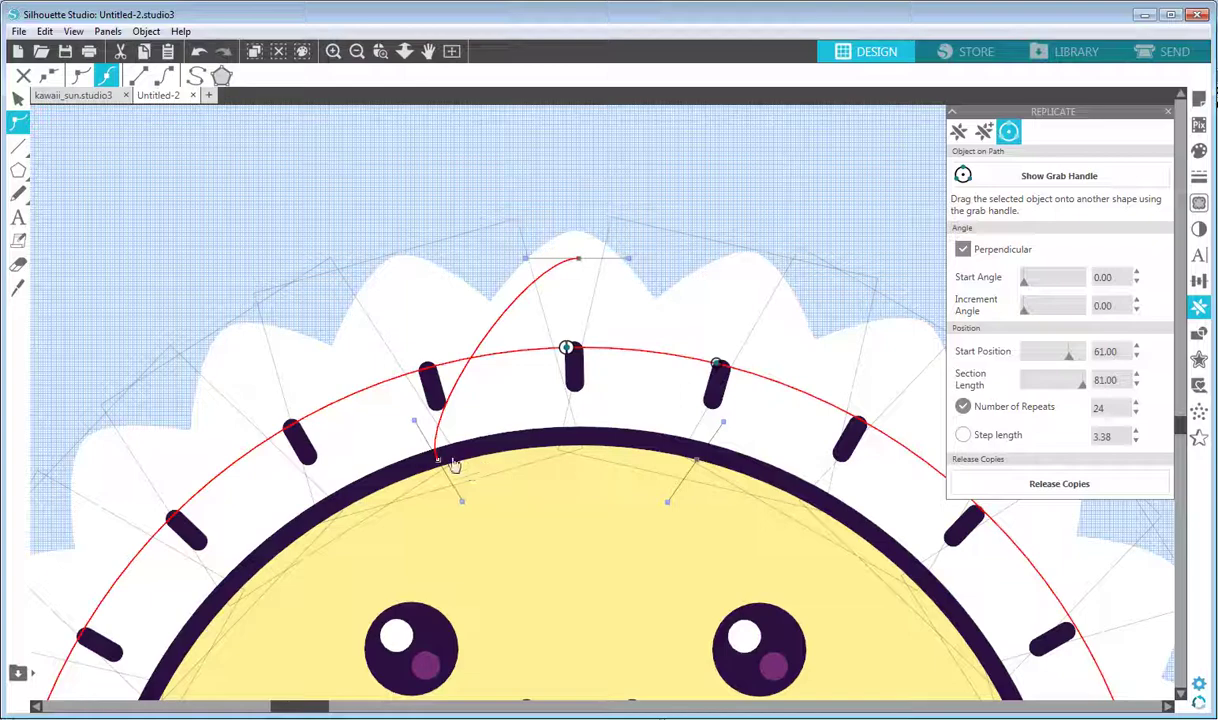
- Level the curve handles of both base points so the scallop's sides flare symmetrically from a flat base
drag(415, 424, 432, 463)
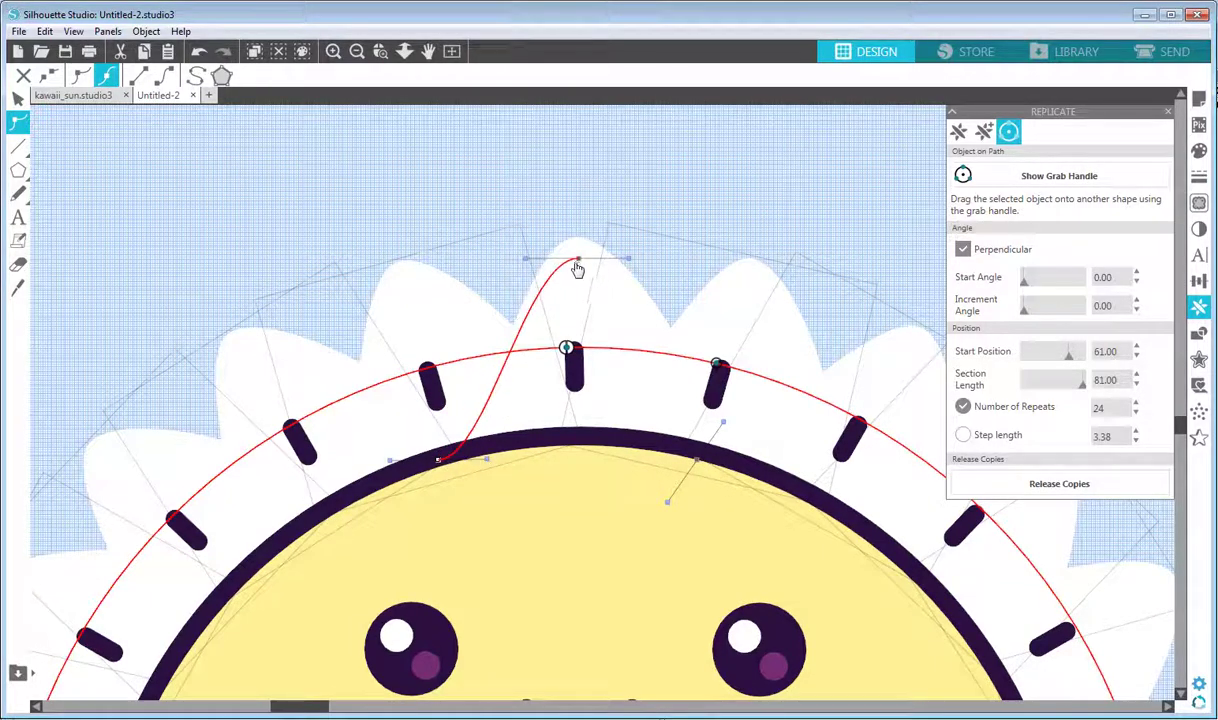
click(697, 460)
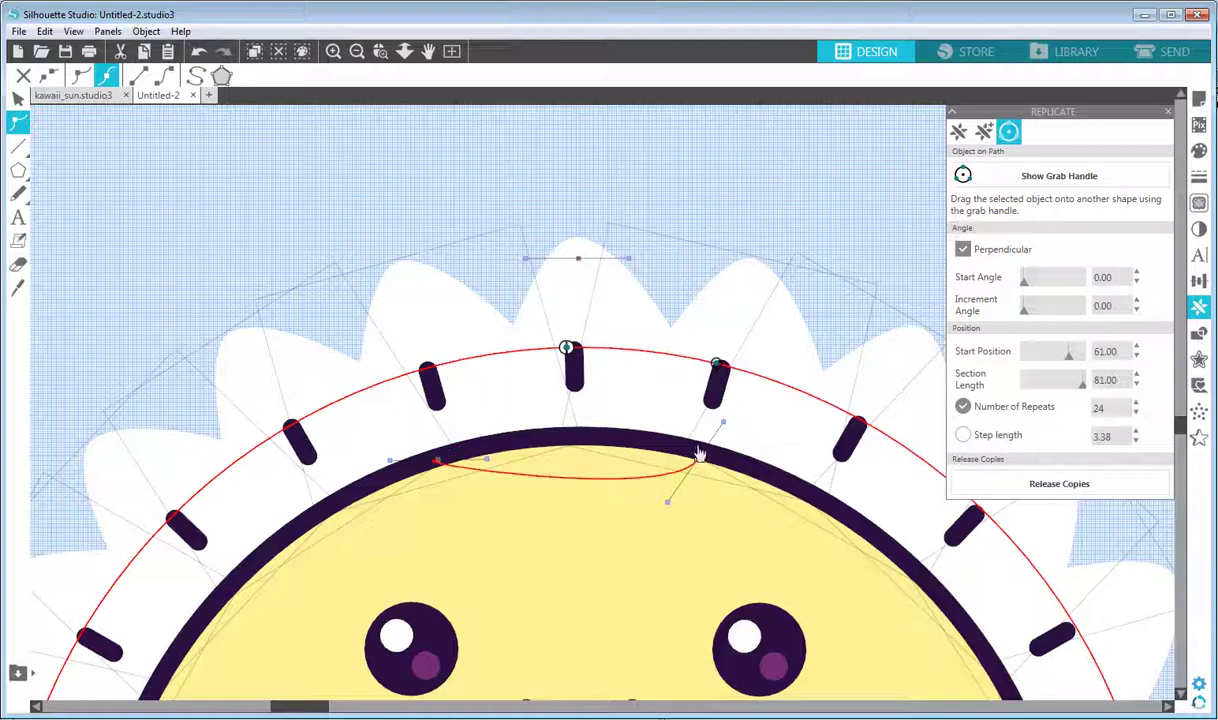
click(583, 262)
drag(723, 423, 631, 466)
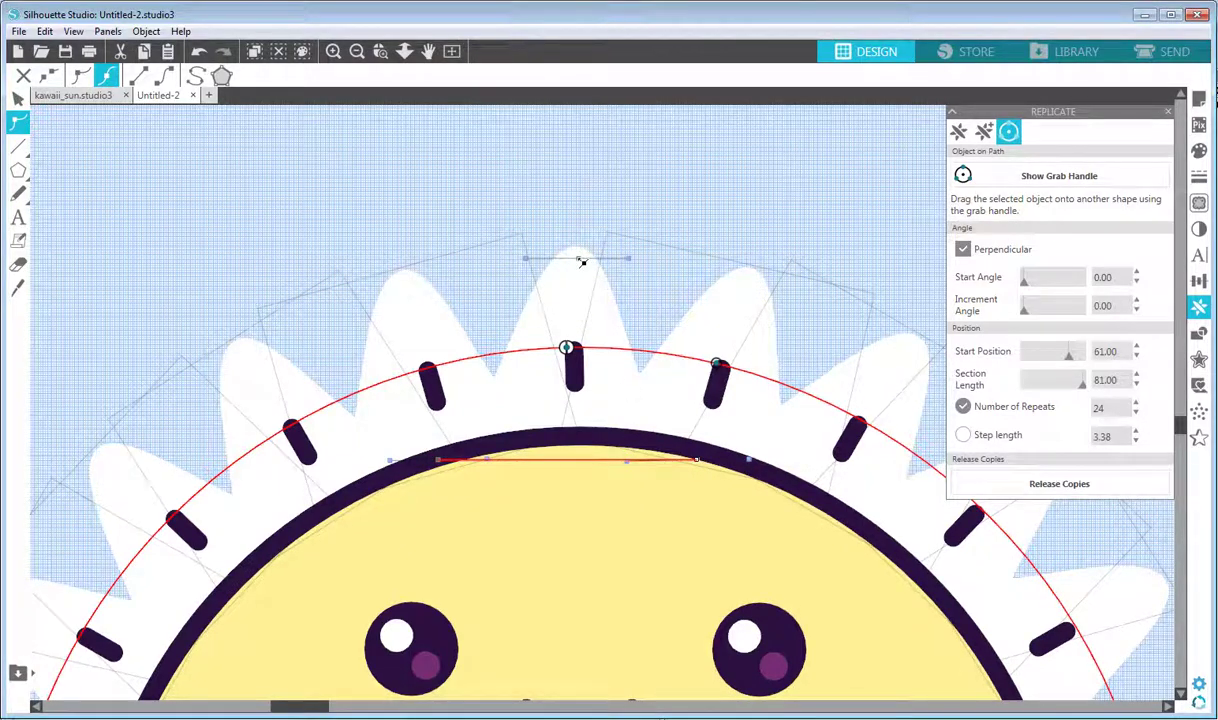
drag(582, 261, 588, 273)
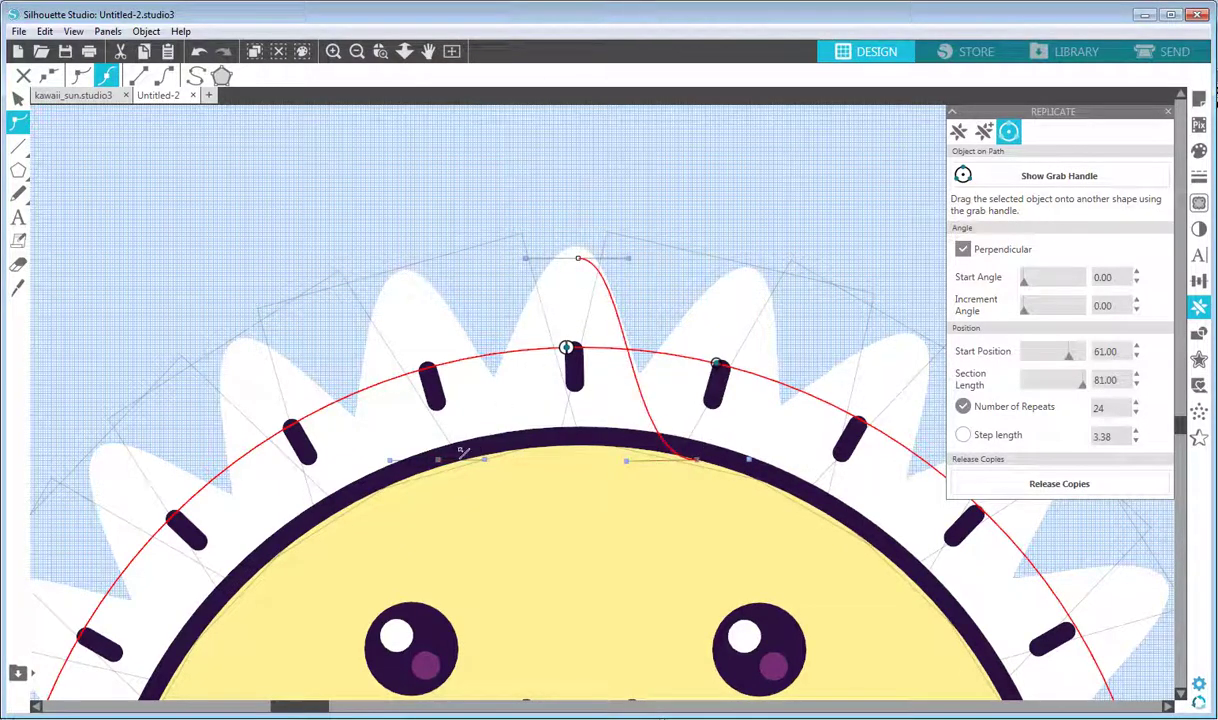
- Raise both base points of the scallop to make it shallower, tilt the curve handle at one base corner, and finish point editing
drag(438, 458, 456, 438)
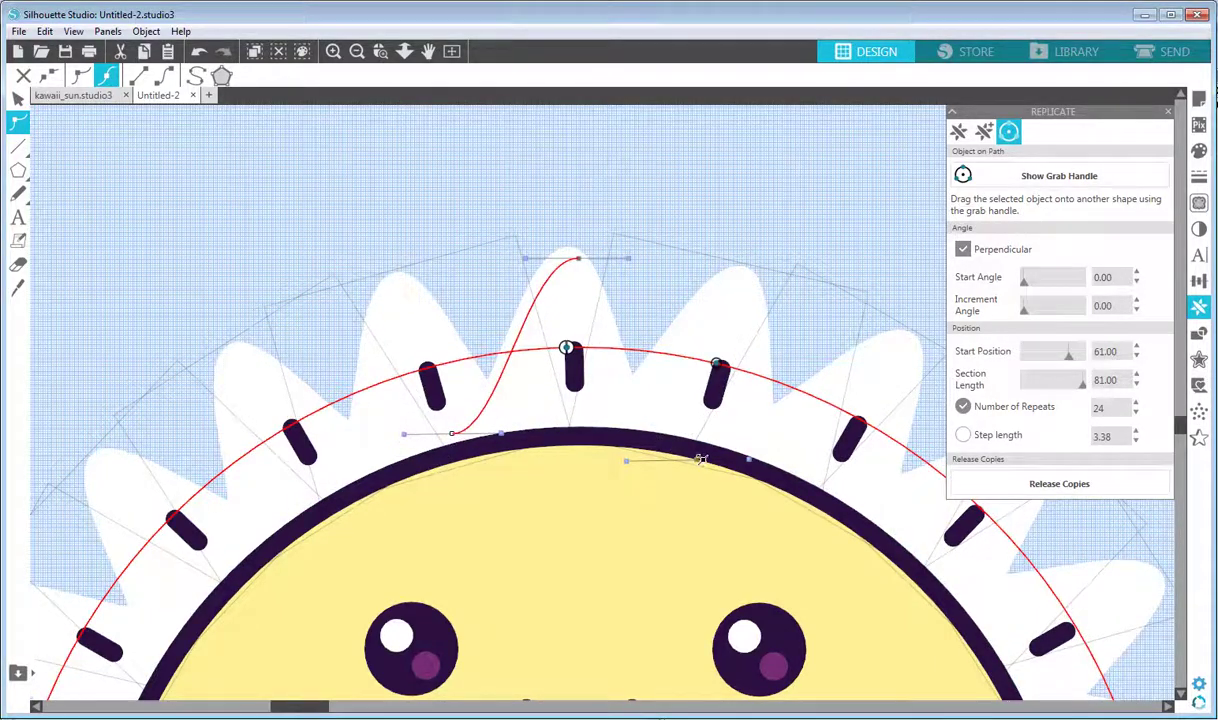
drag(701, 459, 701, 358)
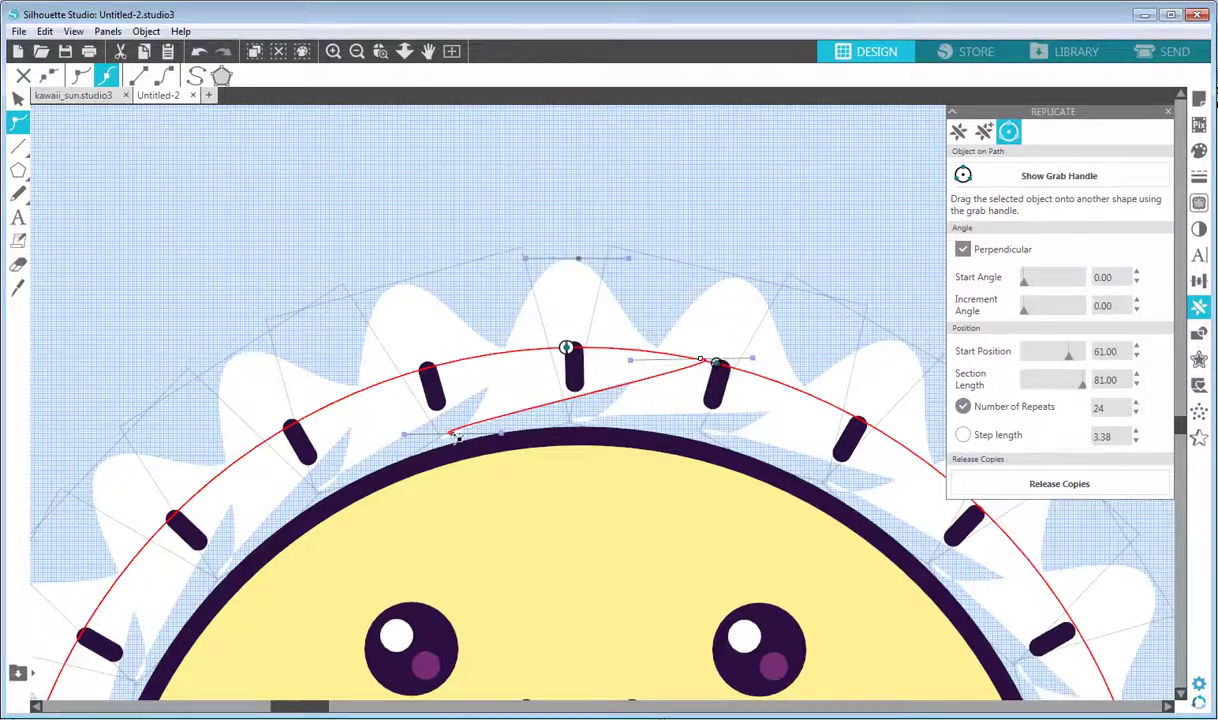
drag(456, 438, 452, 381)
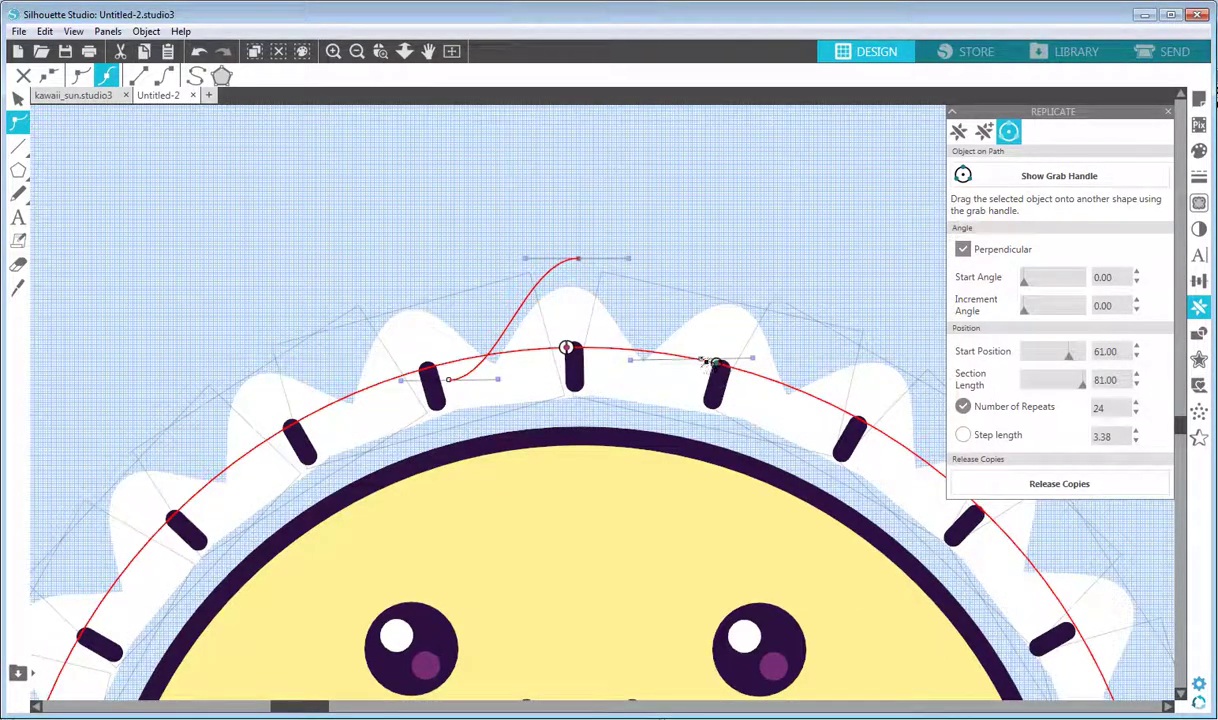
drag(706, 362, 640, 349)
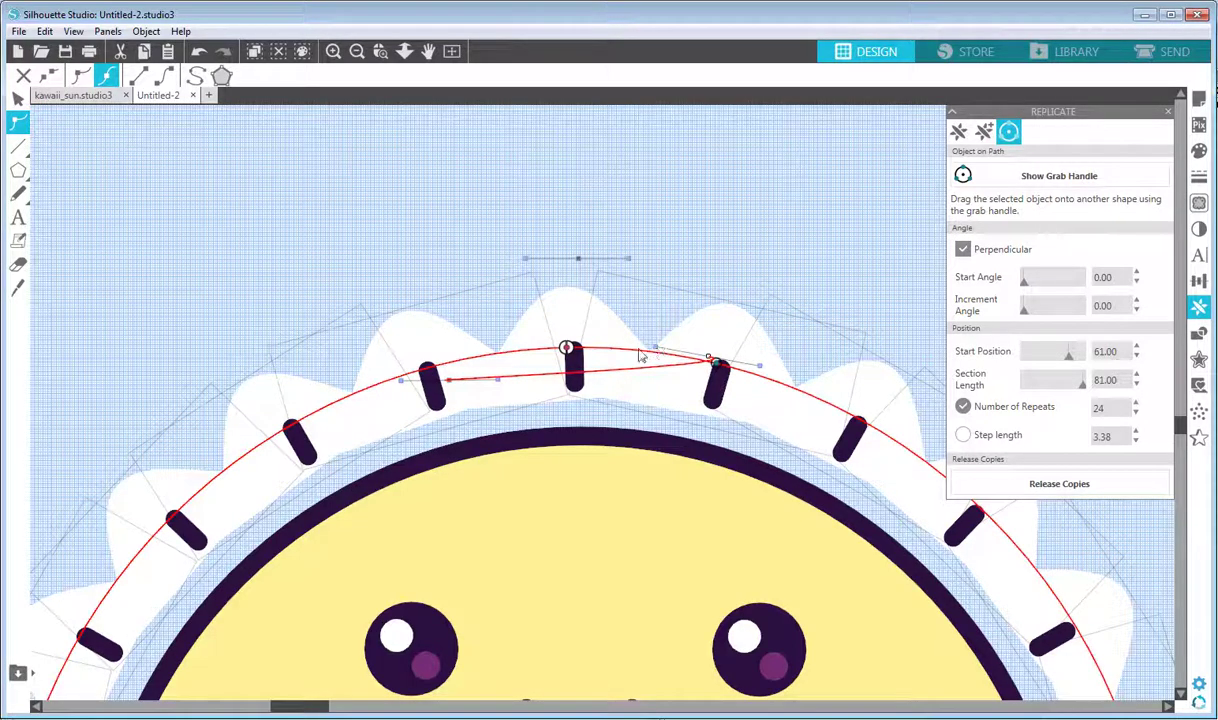
click(18, 97)
click(480, 210)
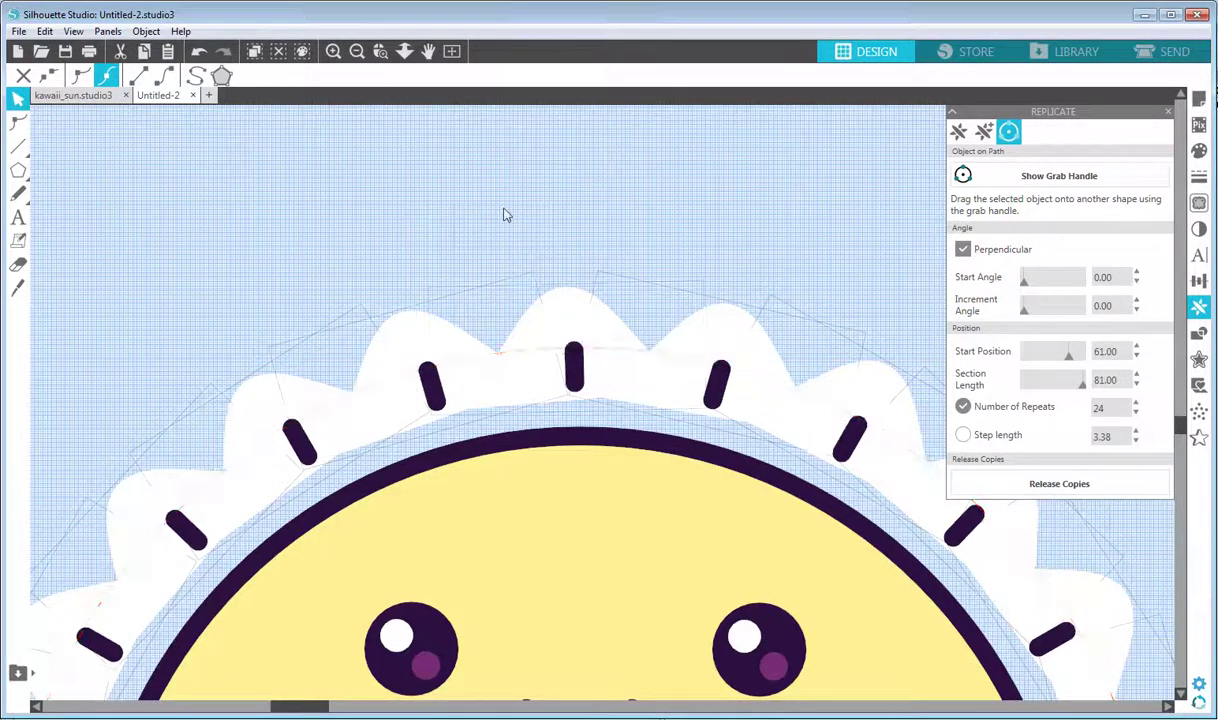
- Move the scalloped ring off the sun into the empty area beside it
click(358, 51)
click(358, 51)
click(358, 51)
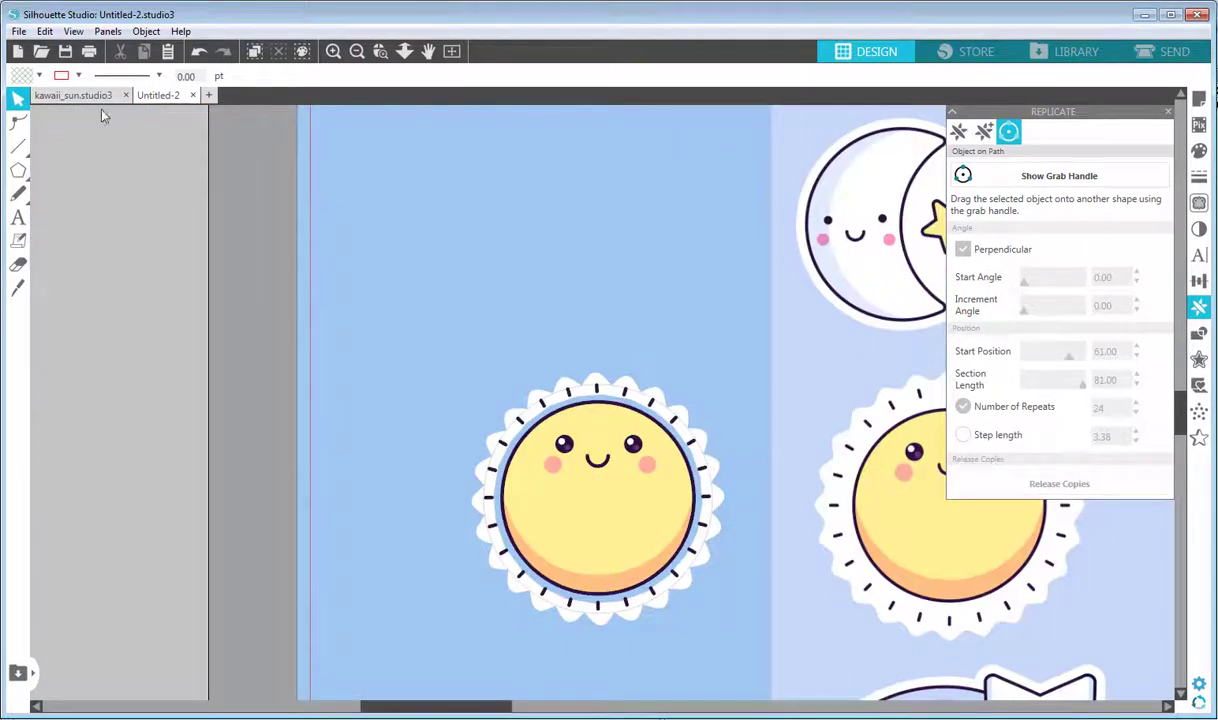
drag(639, 295, 666, 193)
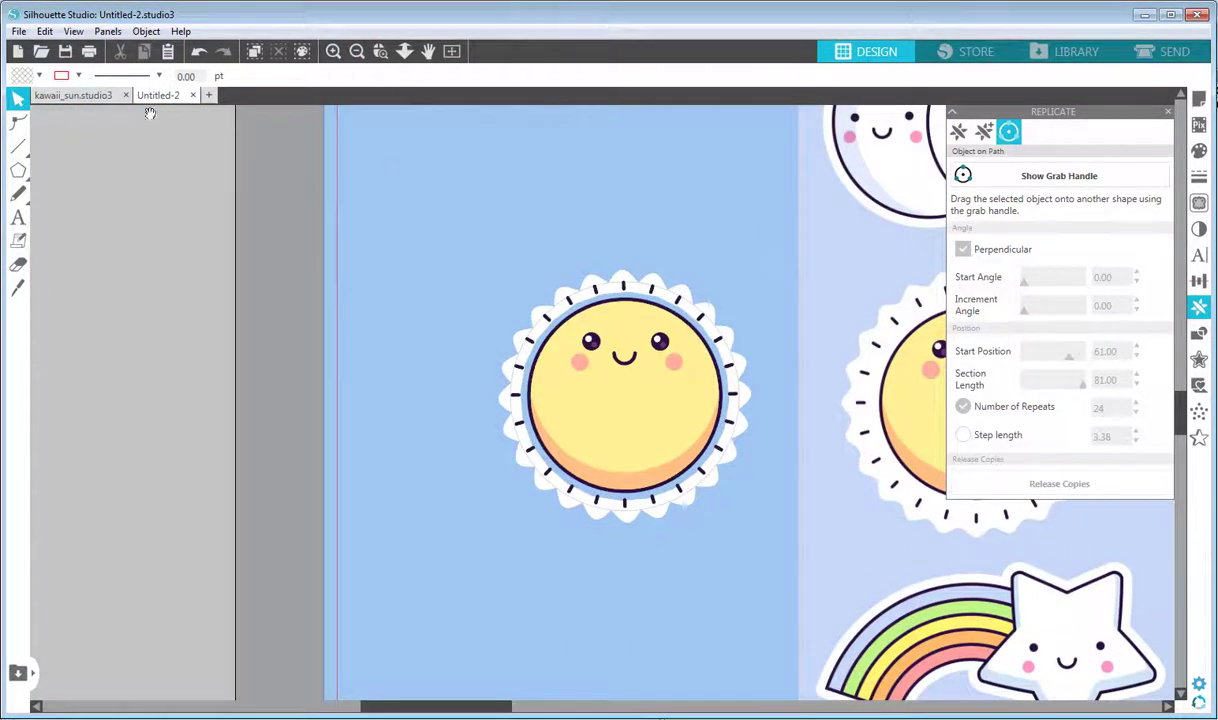
click(621, 279)
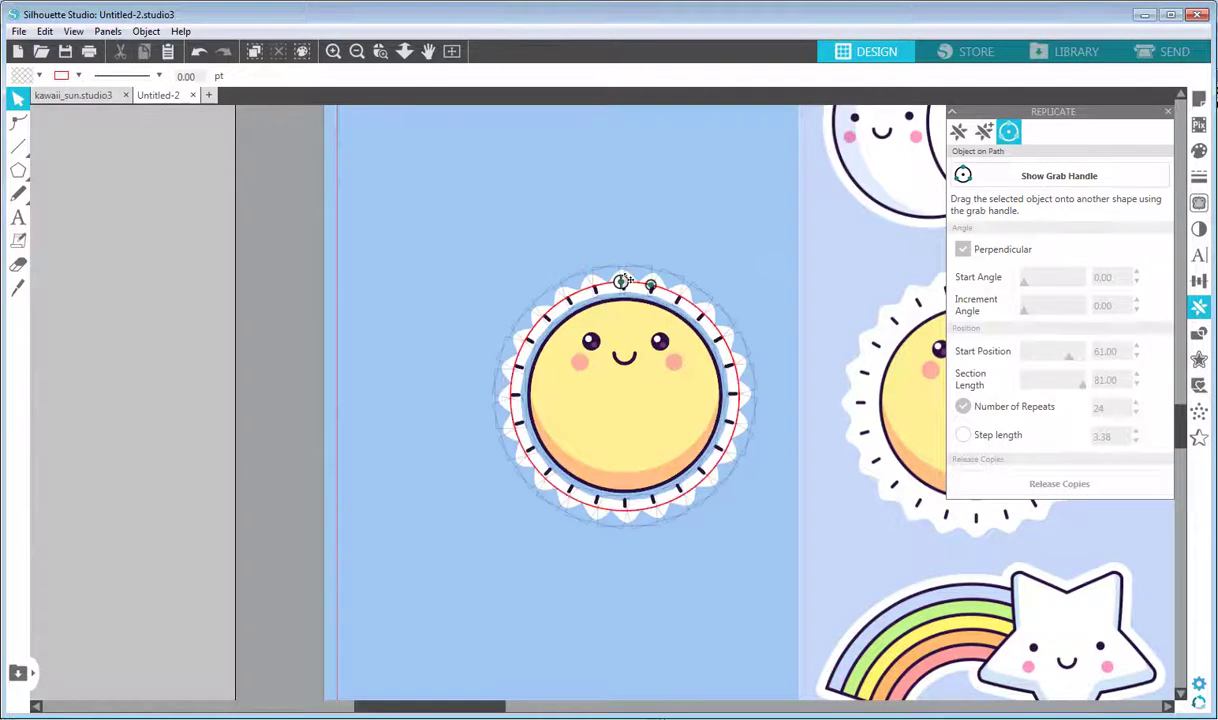
drag(621, 279, 327, 223)
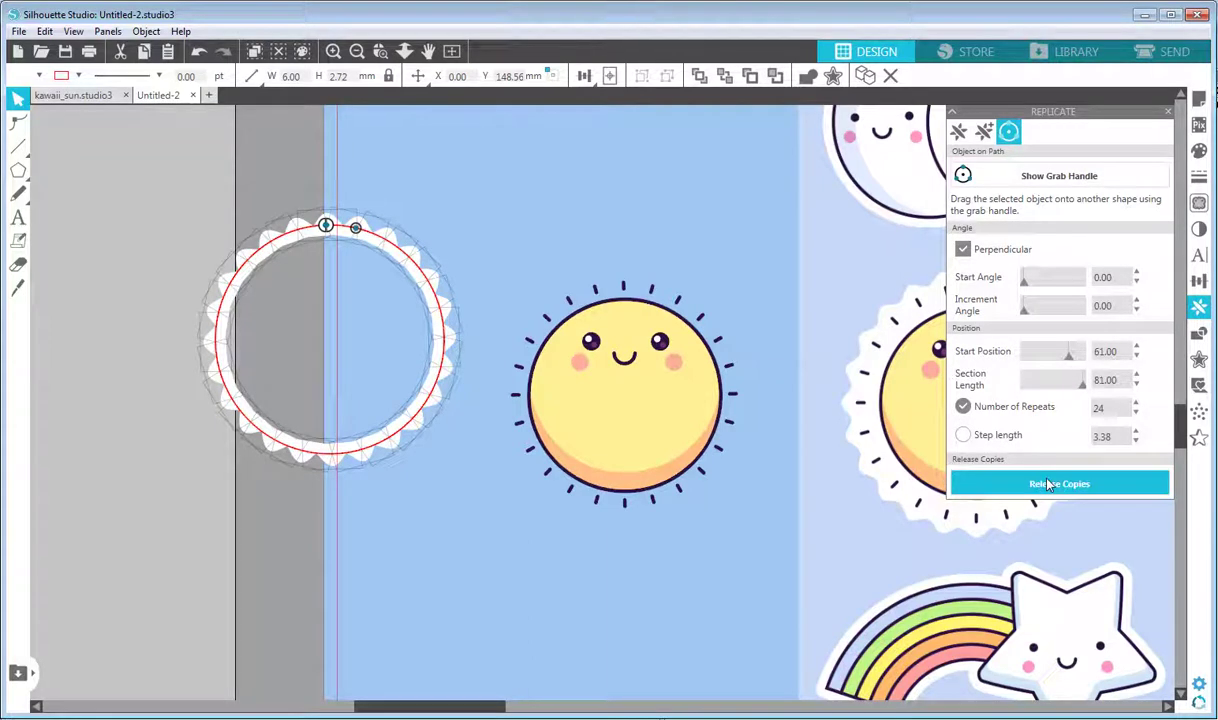
- Release the ring's copies from the path and weld them all into one scalloped shape
click(1047, 484)
drag(185, 186, 445, 465)
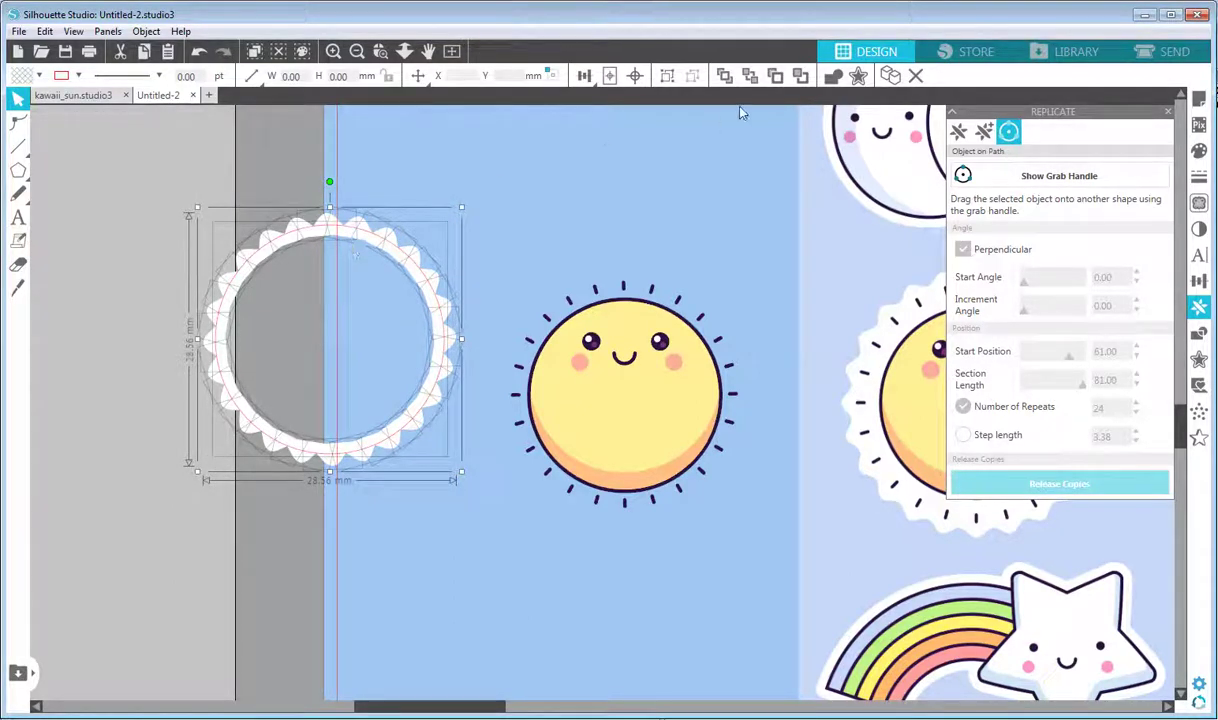
click(840, 75)
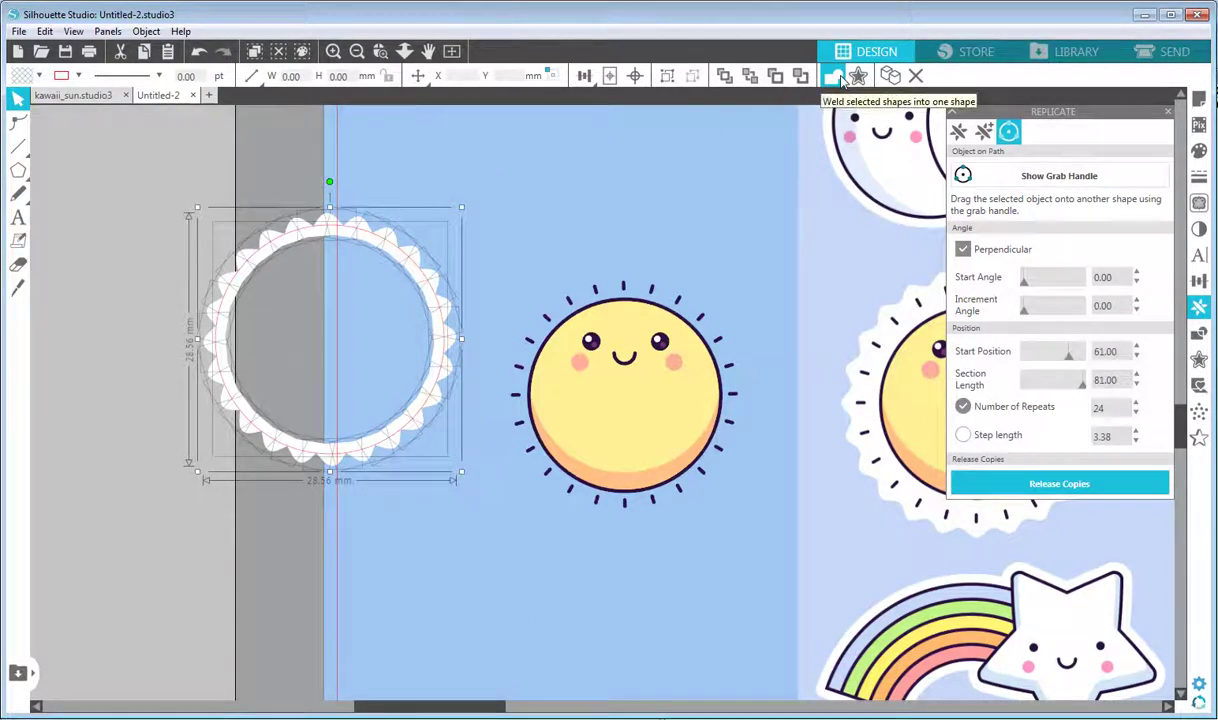
click(835, 77)
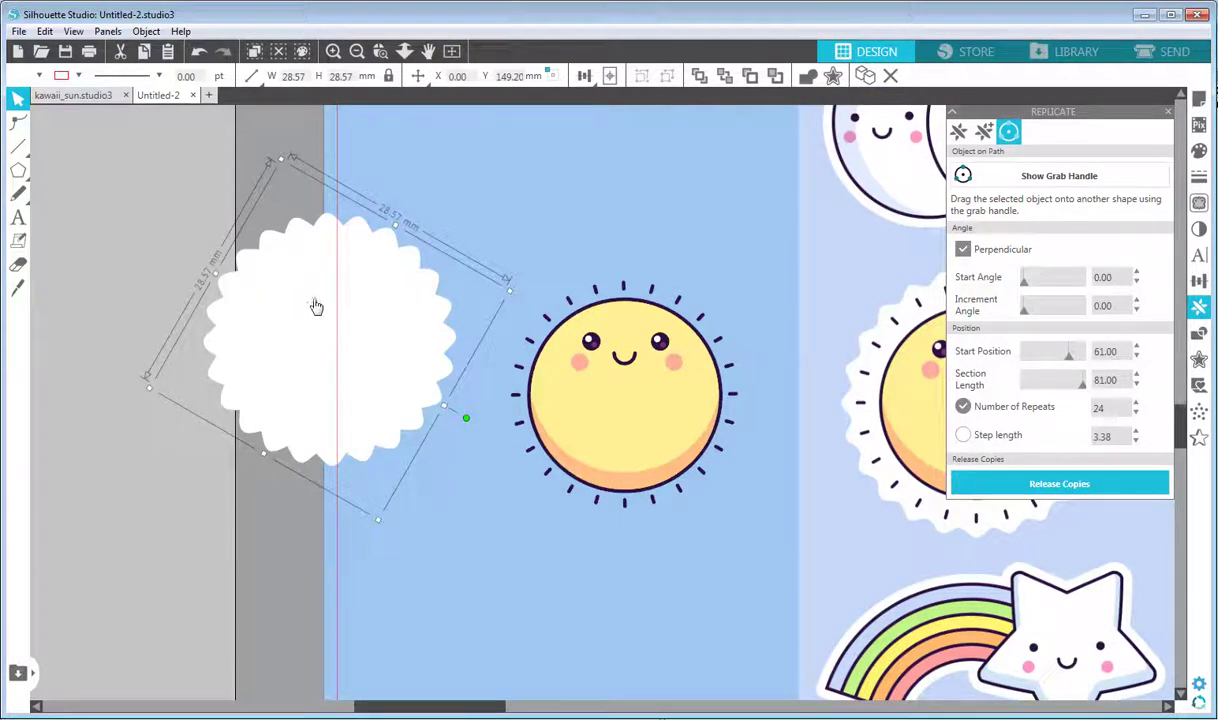
- Place the welded scalloped shape over the sun, send it to the back, and nudge it down to centre it
drag(310, 285, 617, 338)
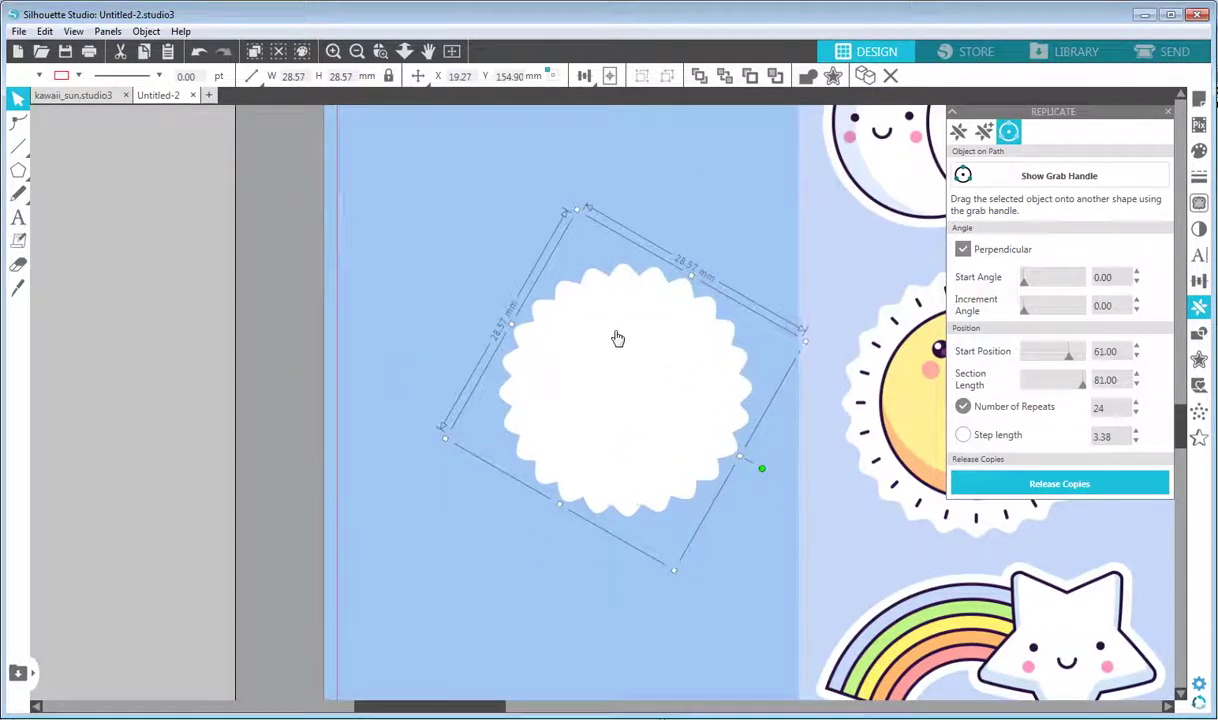
right_click(607, 333)
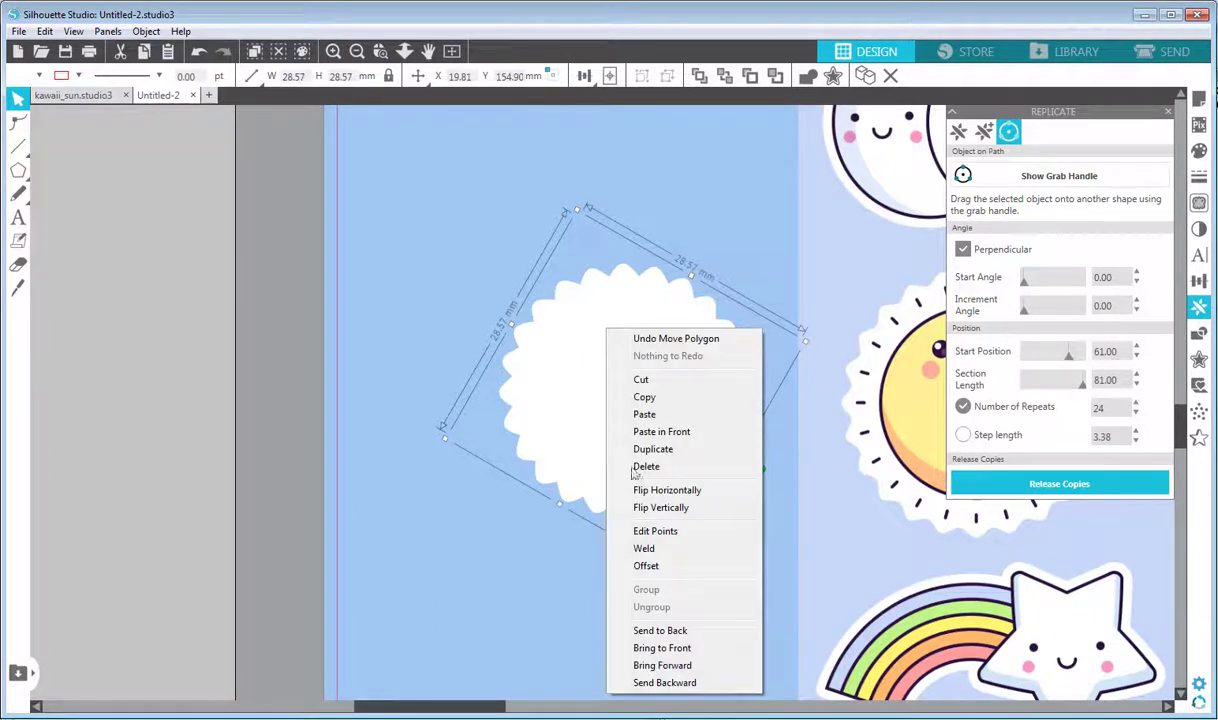
click(655, 630)
key(Down)
key(Down)
key(Down)
key(Down)
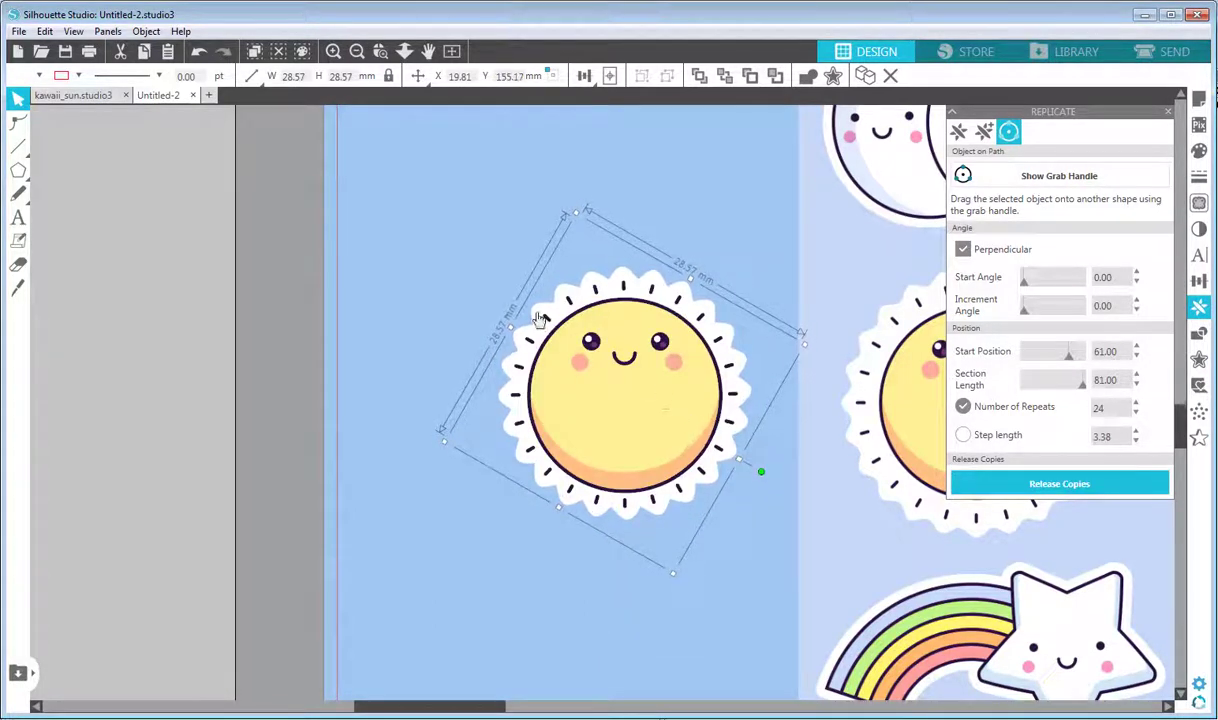
click(425, 276)
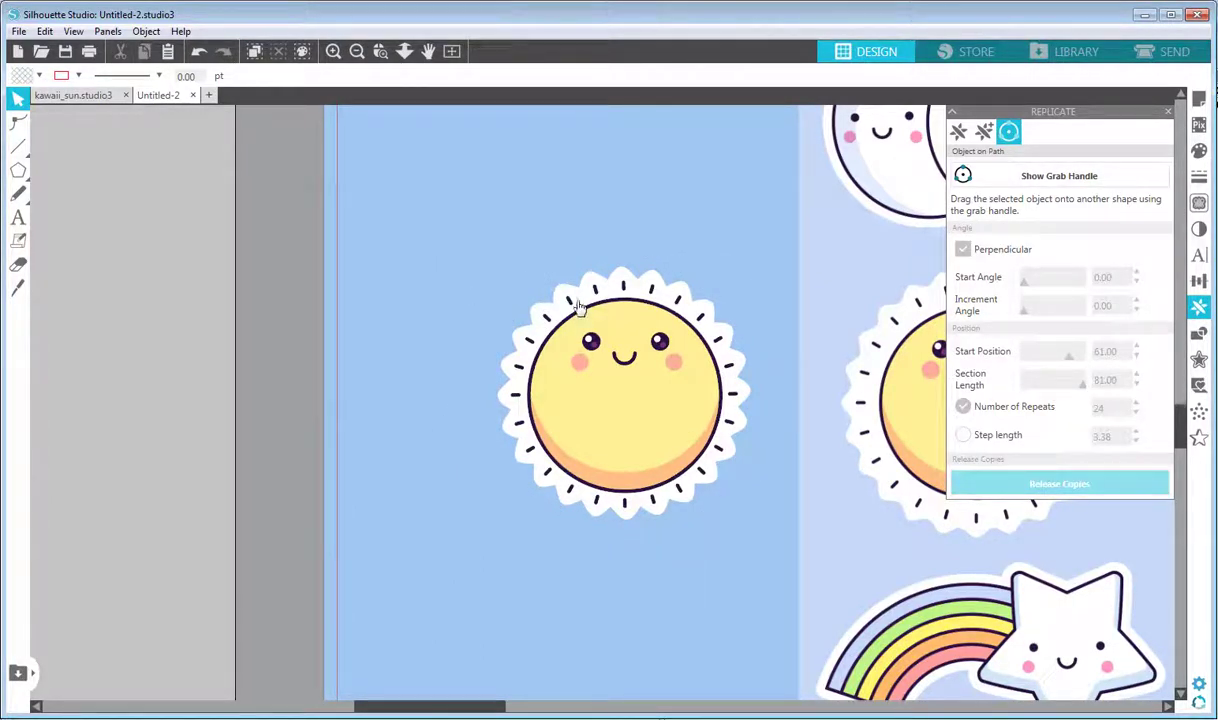
- Delete the Kawaii Weather reference sticker sheet, keeping only the redrawn sun on the blue background
click(356, 52)
click(356, 52)
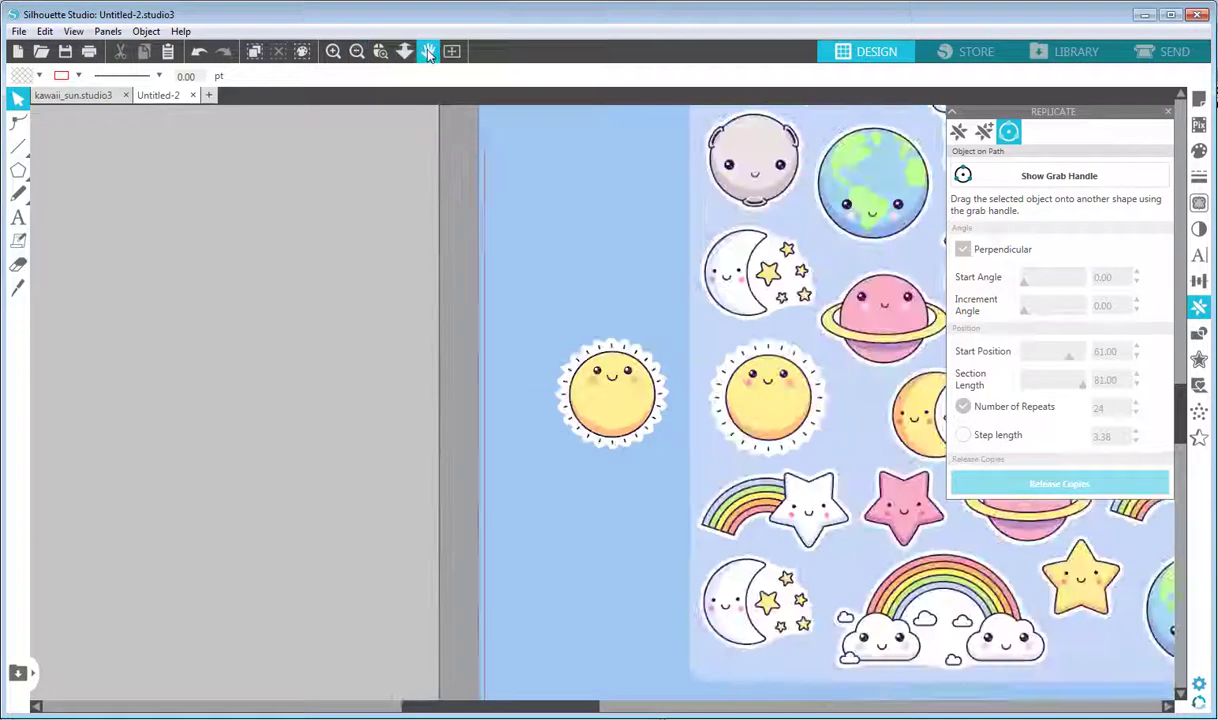
click(428, 52)
drag(585, 226, 423, 285)
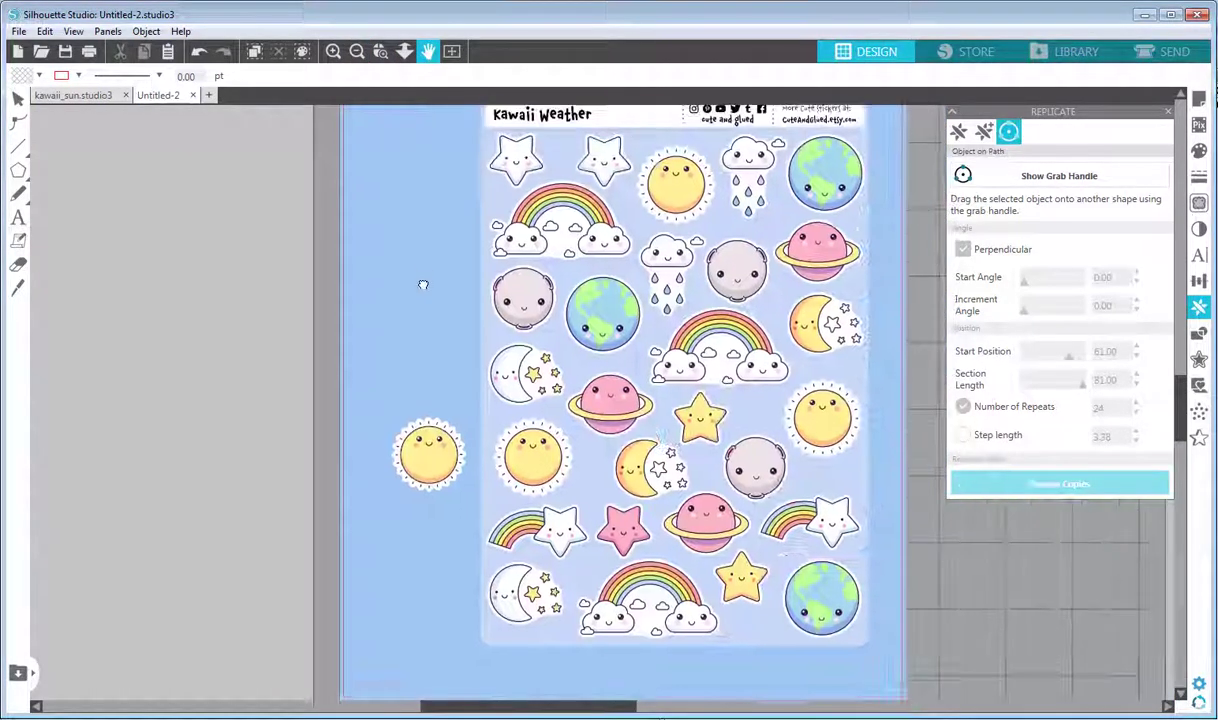
click(17, 98)
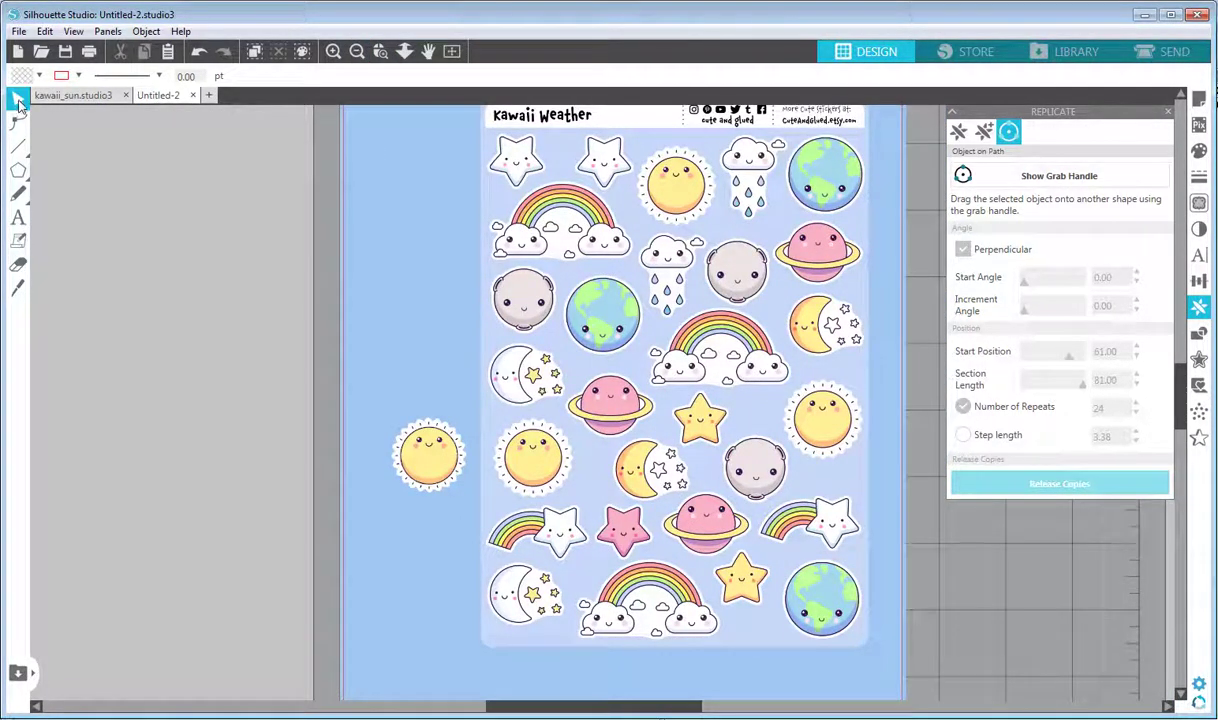
click(603, 243)
key(Delete)
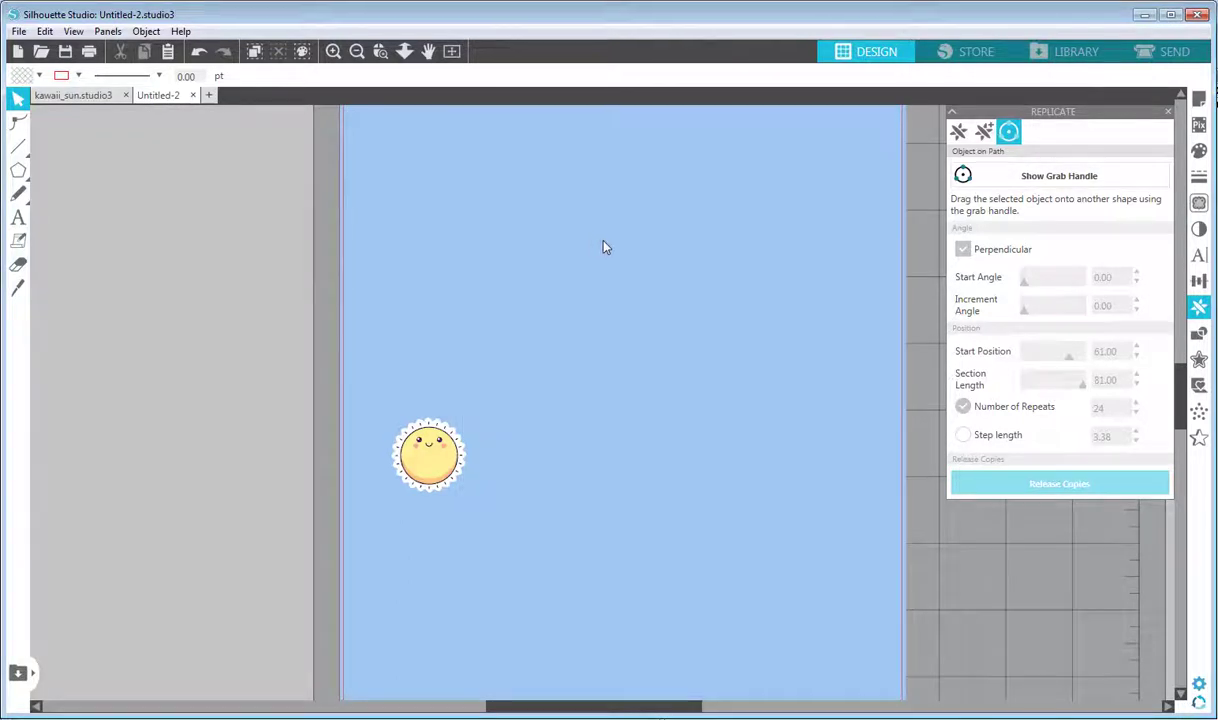
- Open the page setup for the sun design and choose Letter (8.5 x 11.0 in) as the page size
click(428, 51)
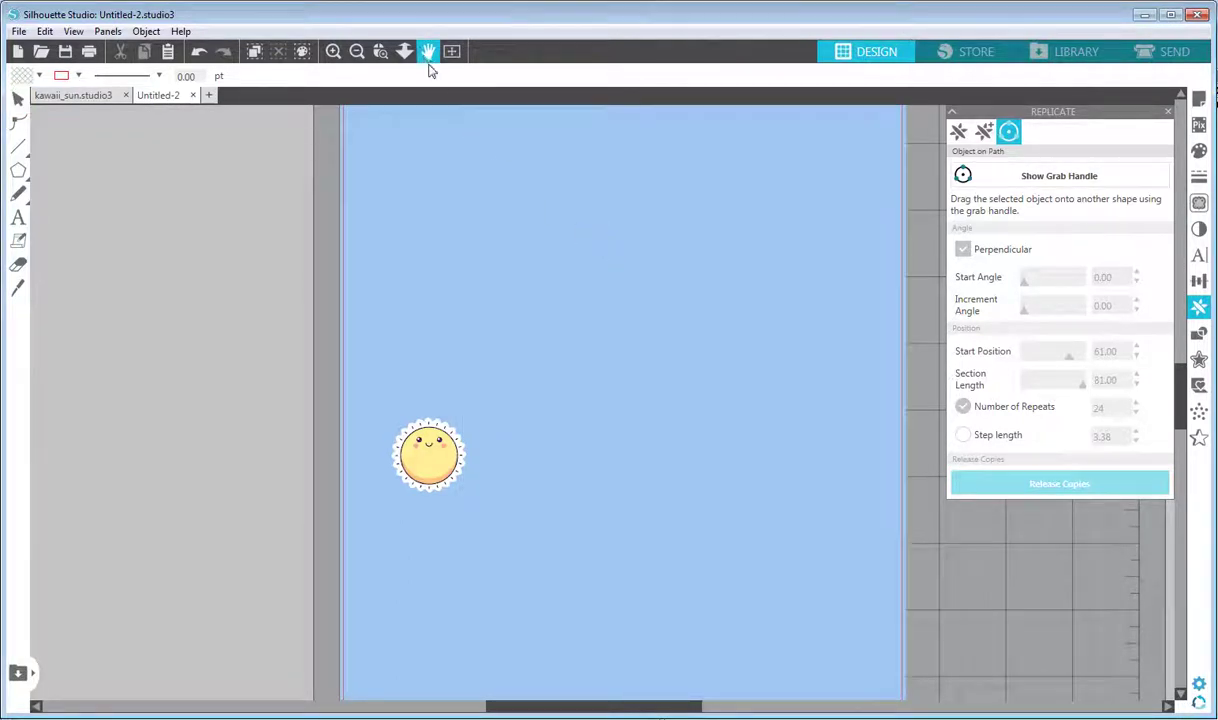
click(404, 51)
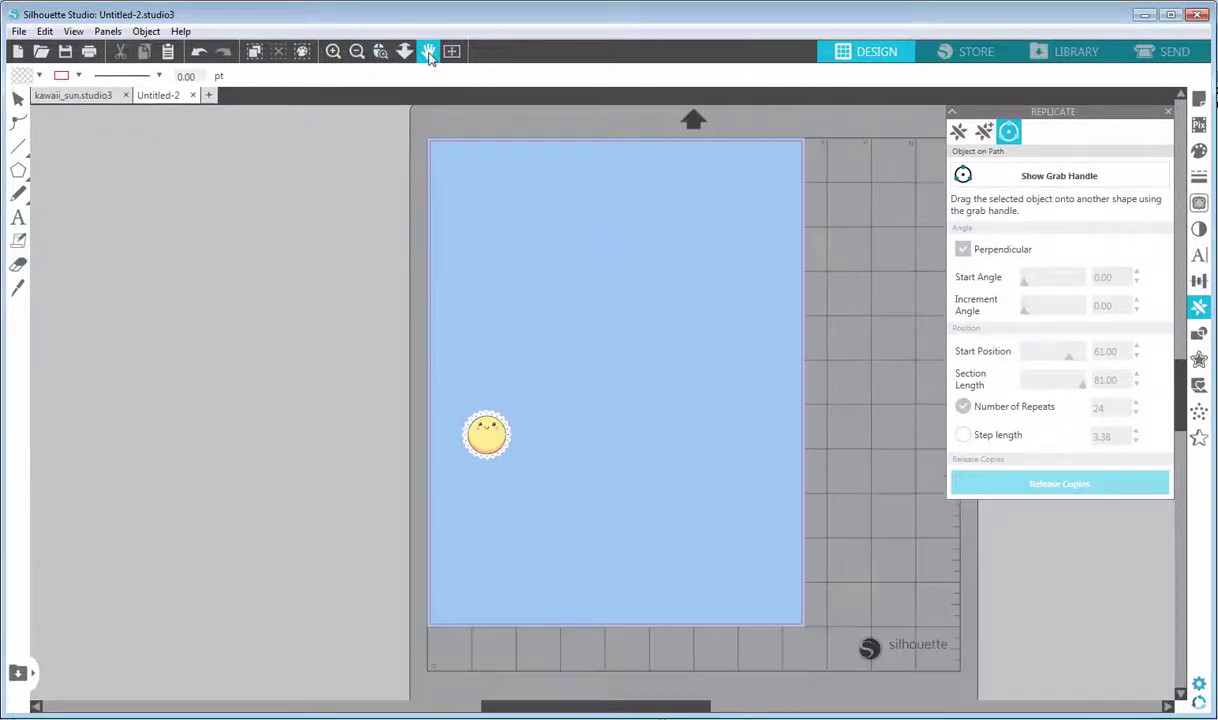
click(18, 97)
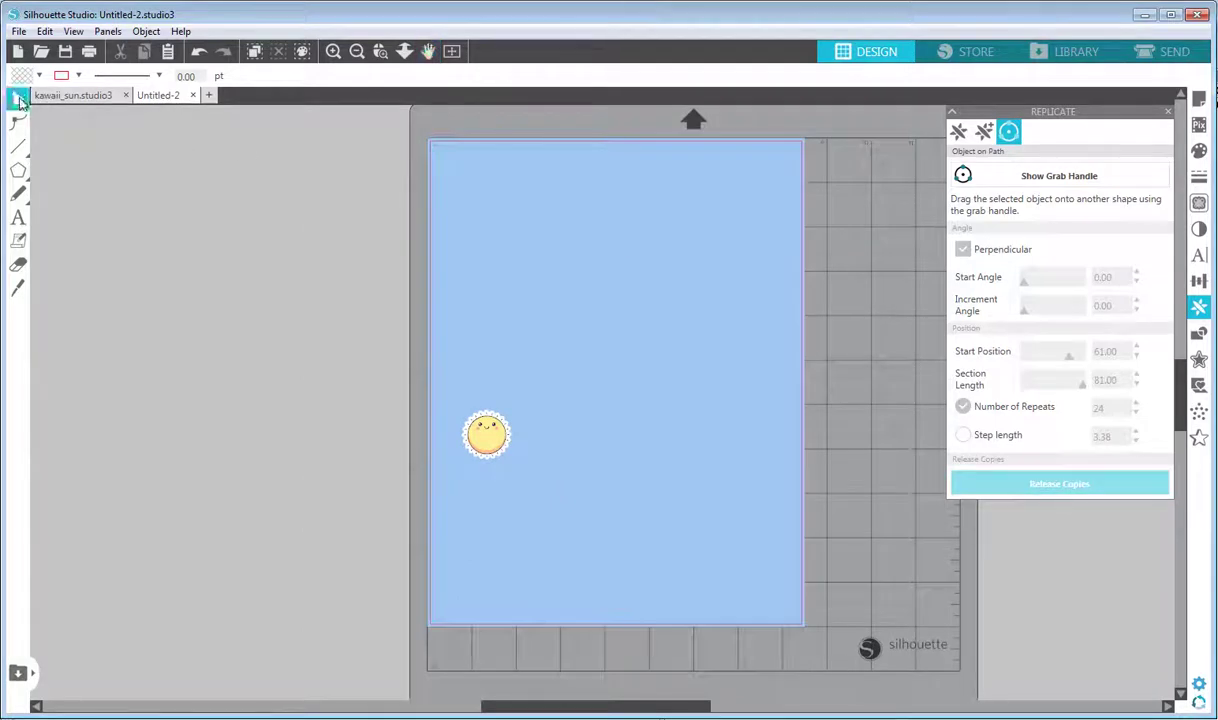
click(1199, 99)
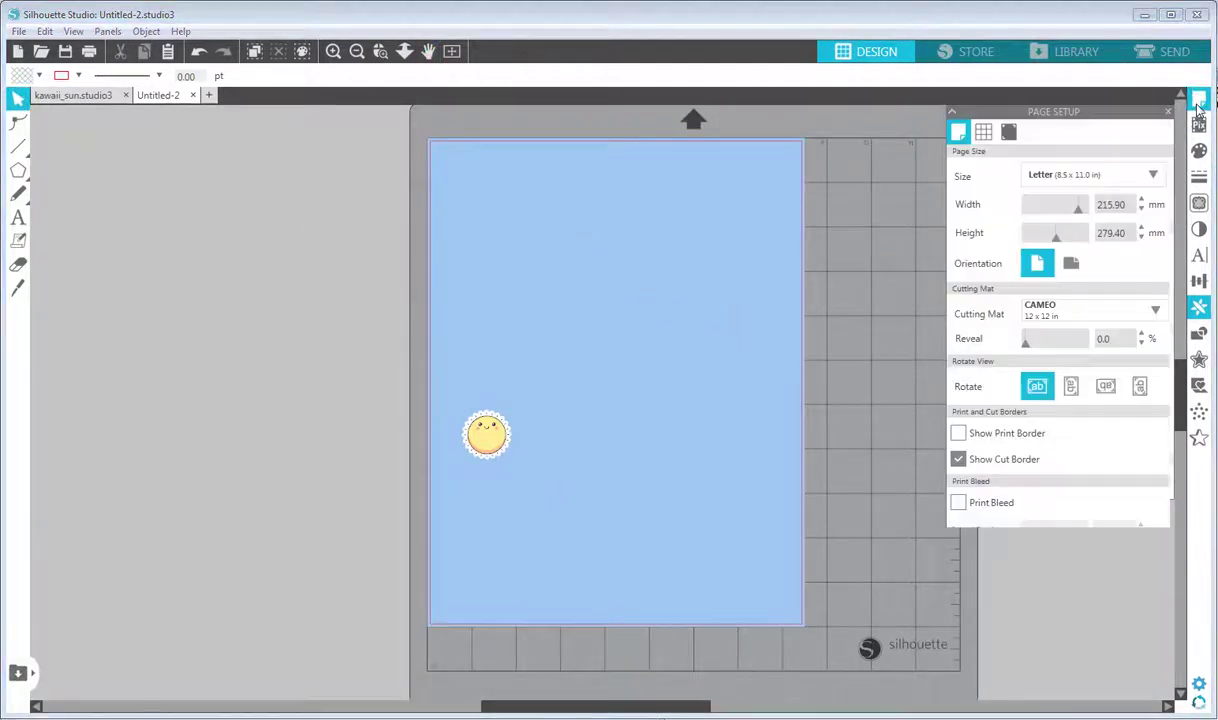
click(1090, 175)
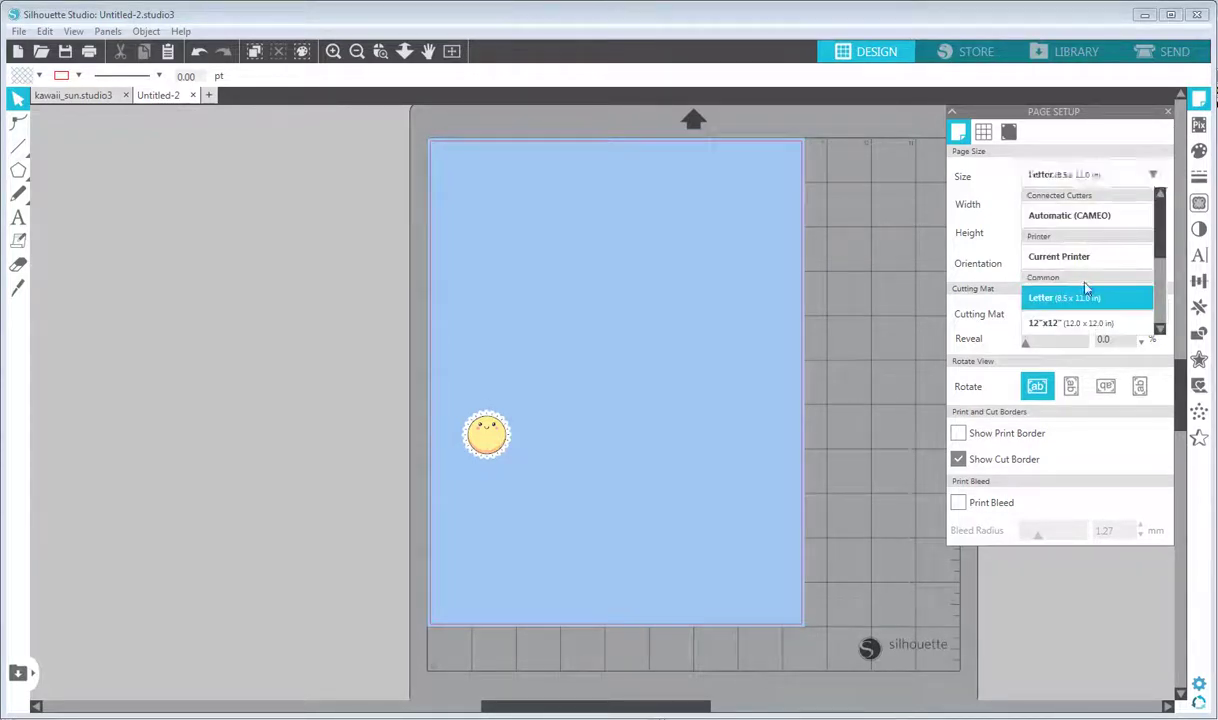
drag(1160, 253, 1161, 291)
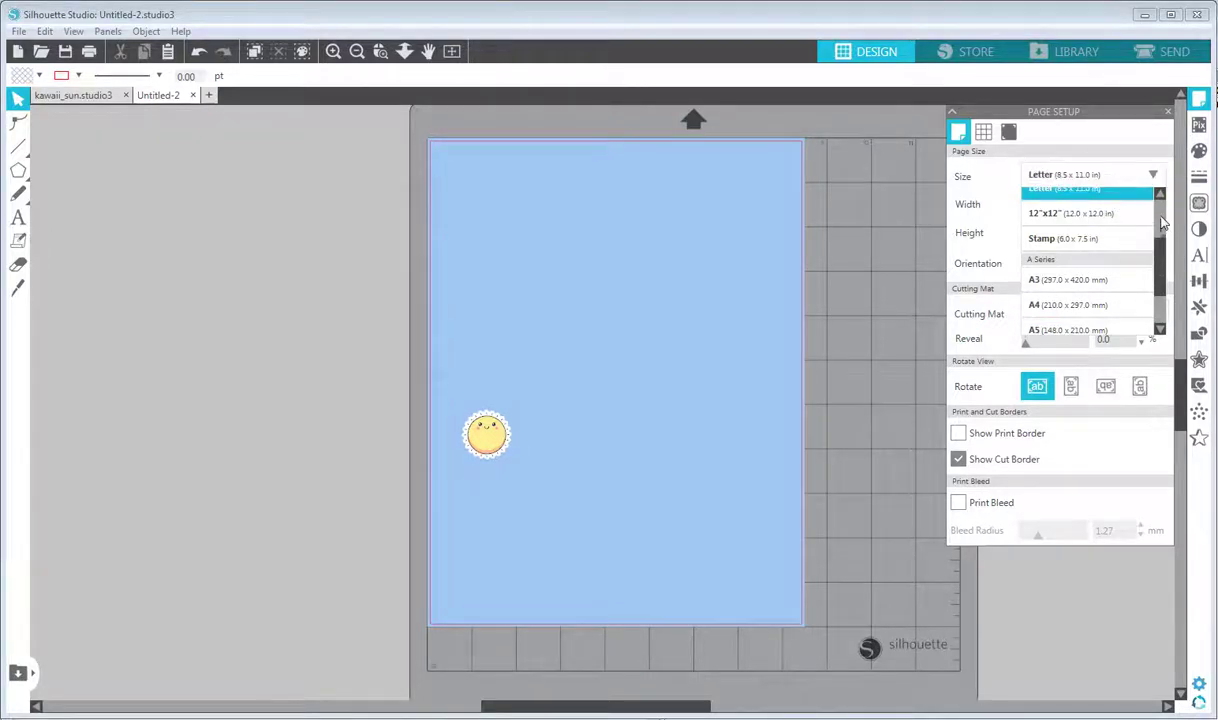
drag(1158, 268, 1148, 170)
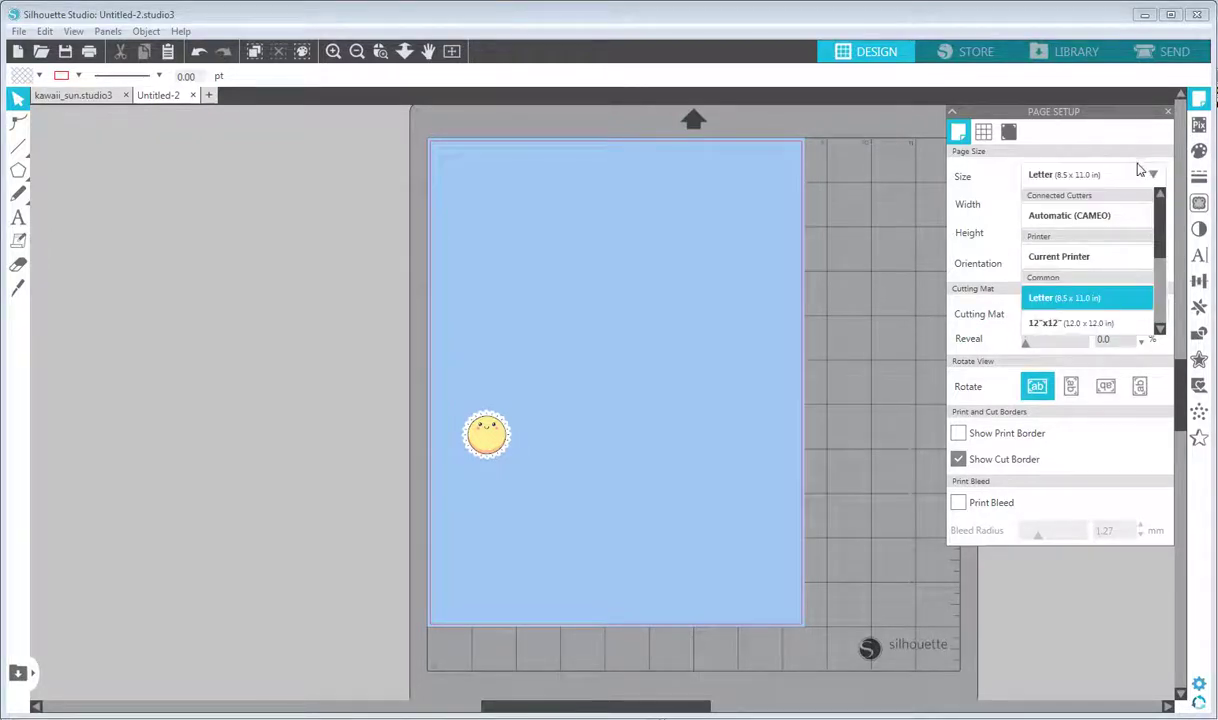
click(1080, 300)
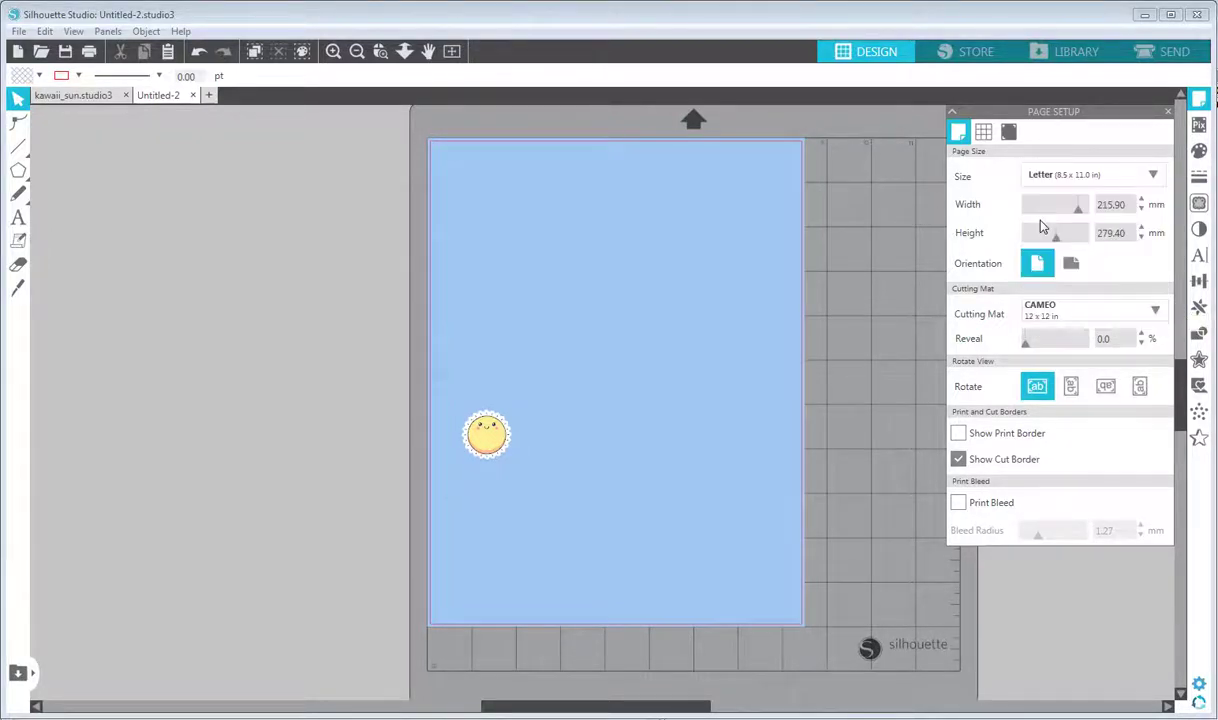
- Add Type 1 registration marks to the page with an inset of 10.00 mm
click(1010, 134)
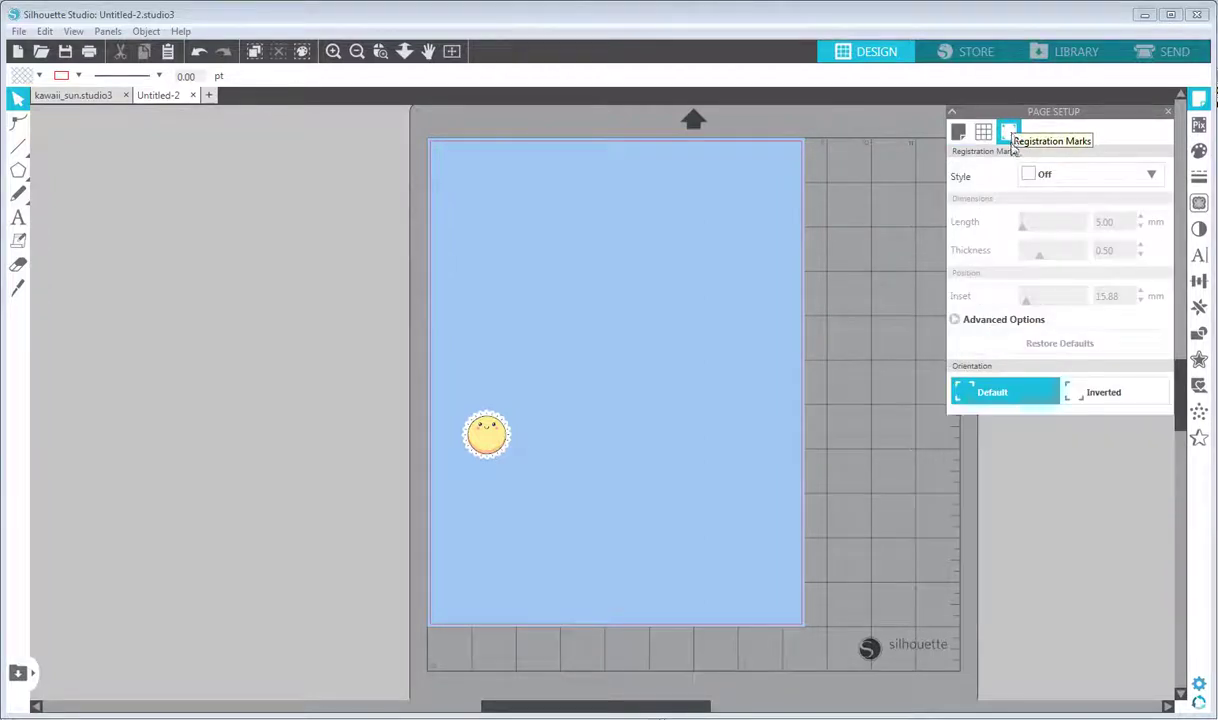
click(1041, 176)
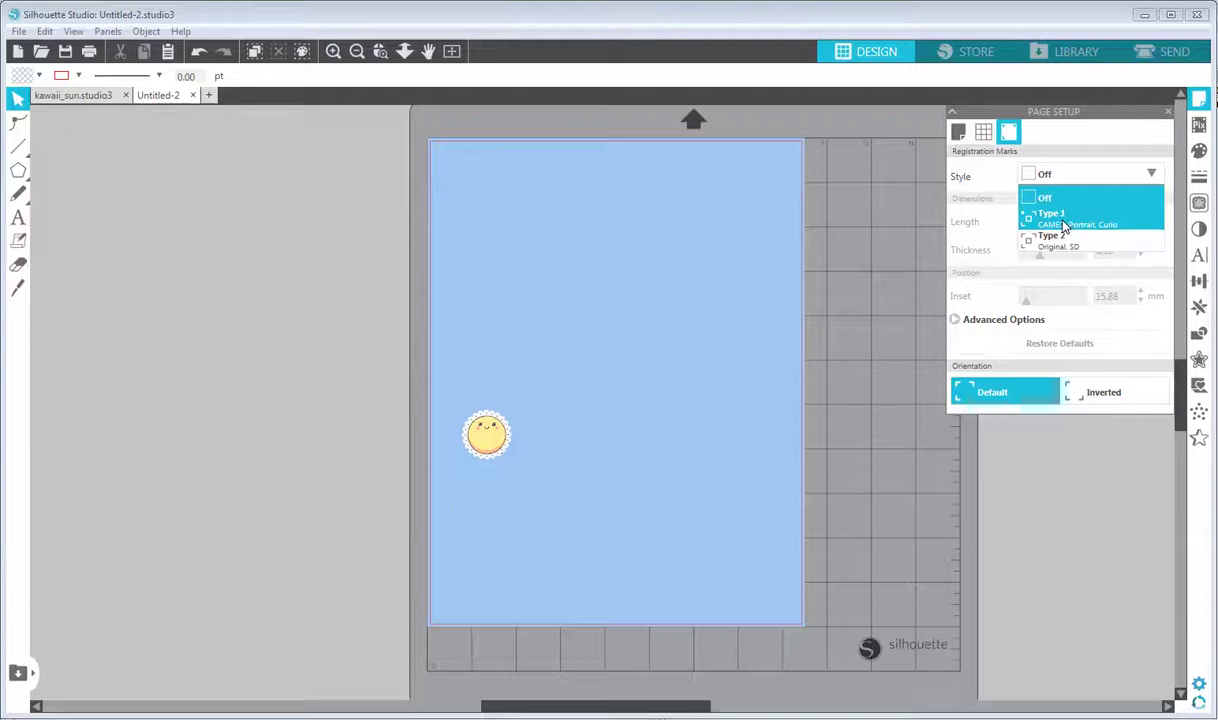
click(1050, 224)
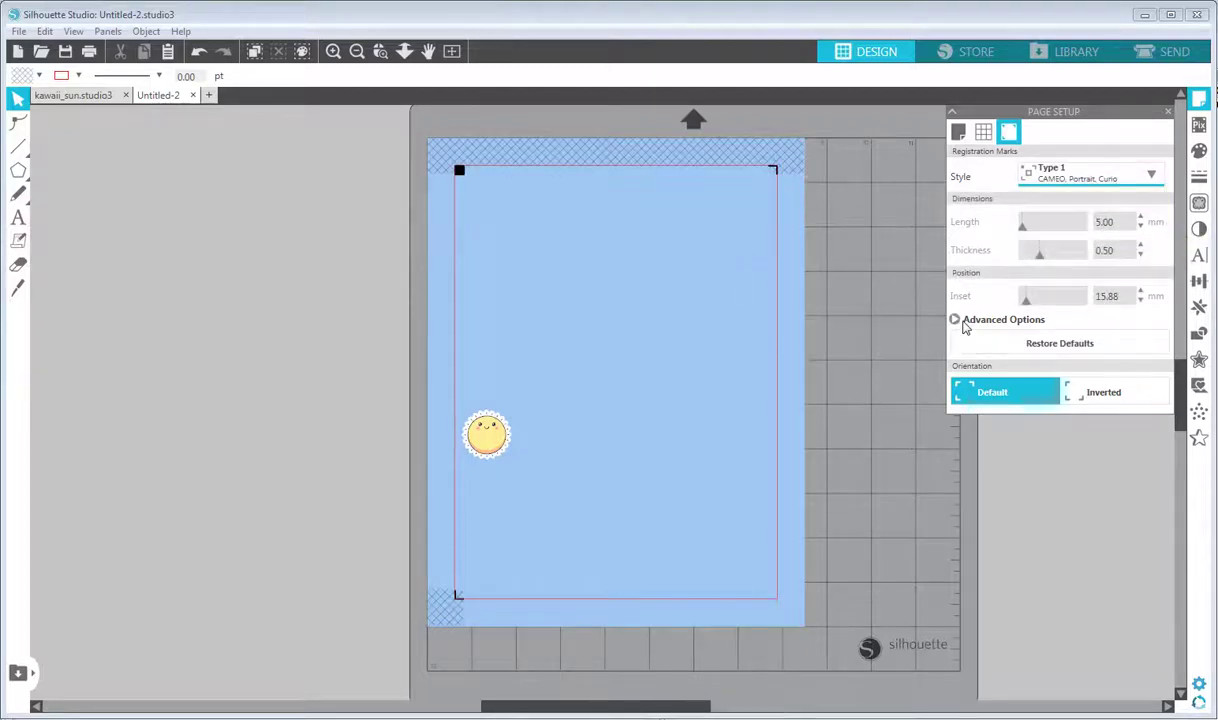
drag(1025, 298, 1020, 298)
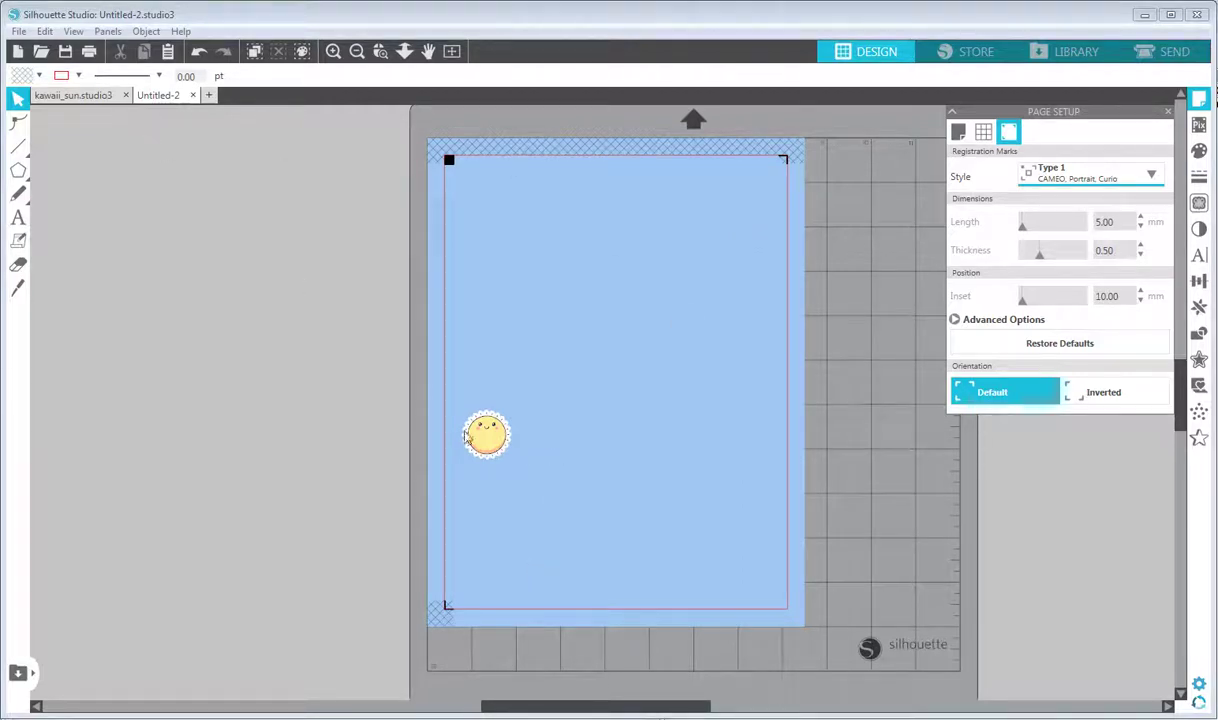
drag(445, 392, 545, 478)
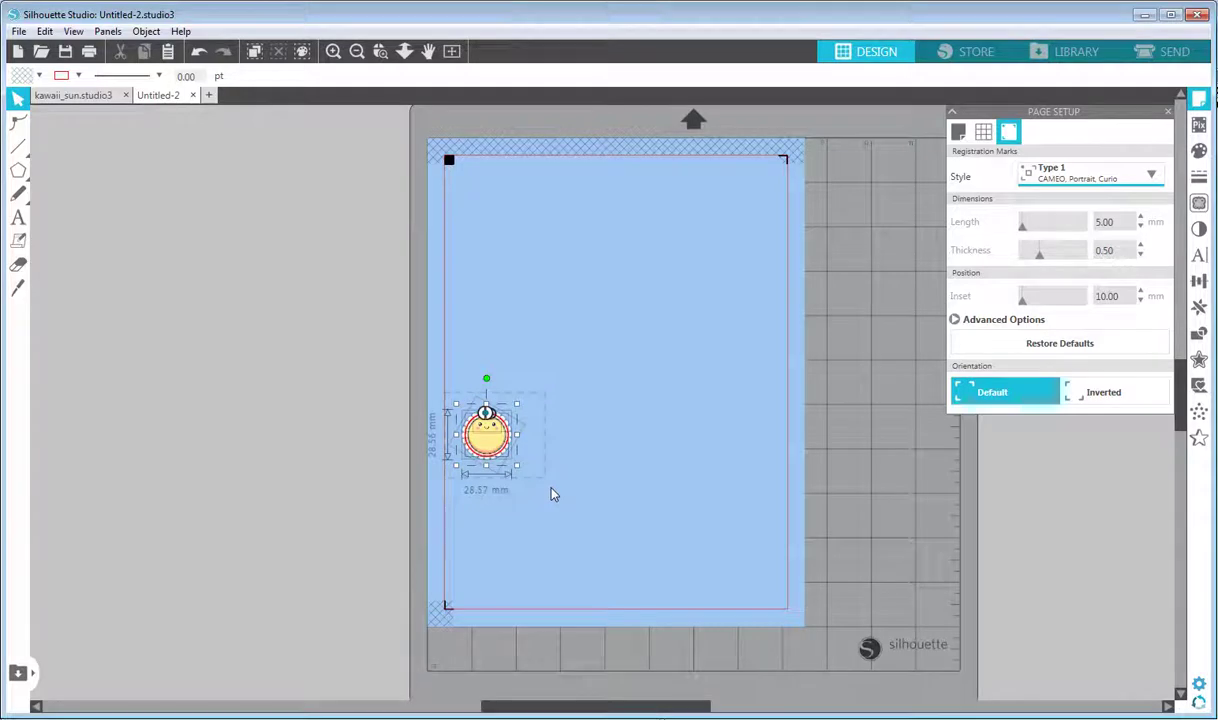
click(576, 413)
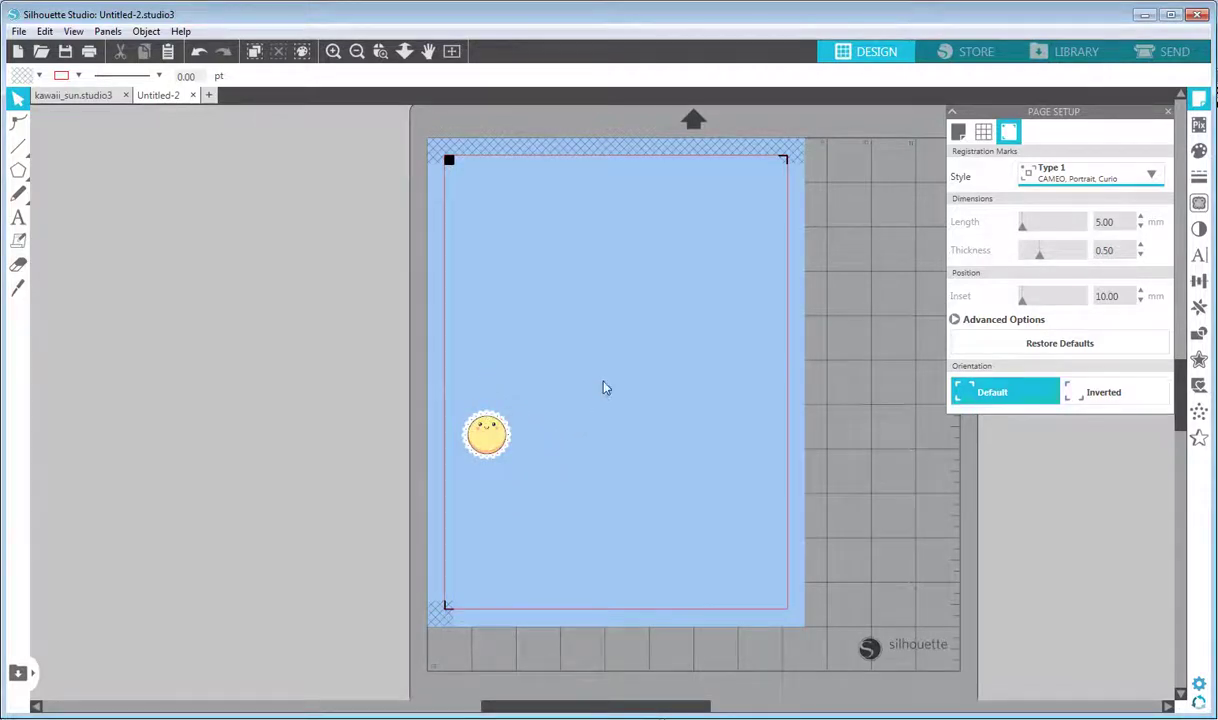
- Go to the cut settings and set all parts of the sun sticker to No Cut
click(1136, 55)
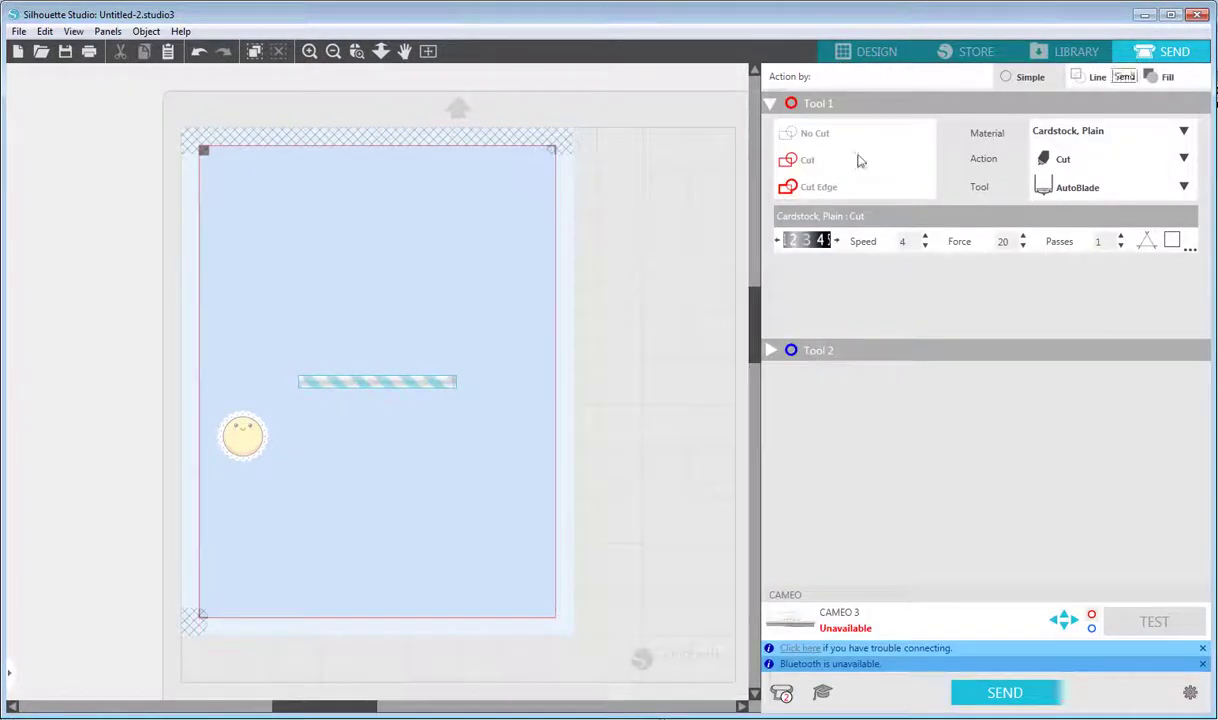
click(311, 52)
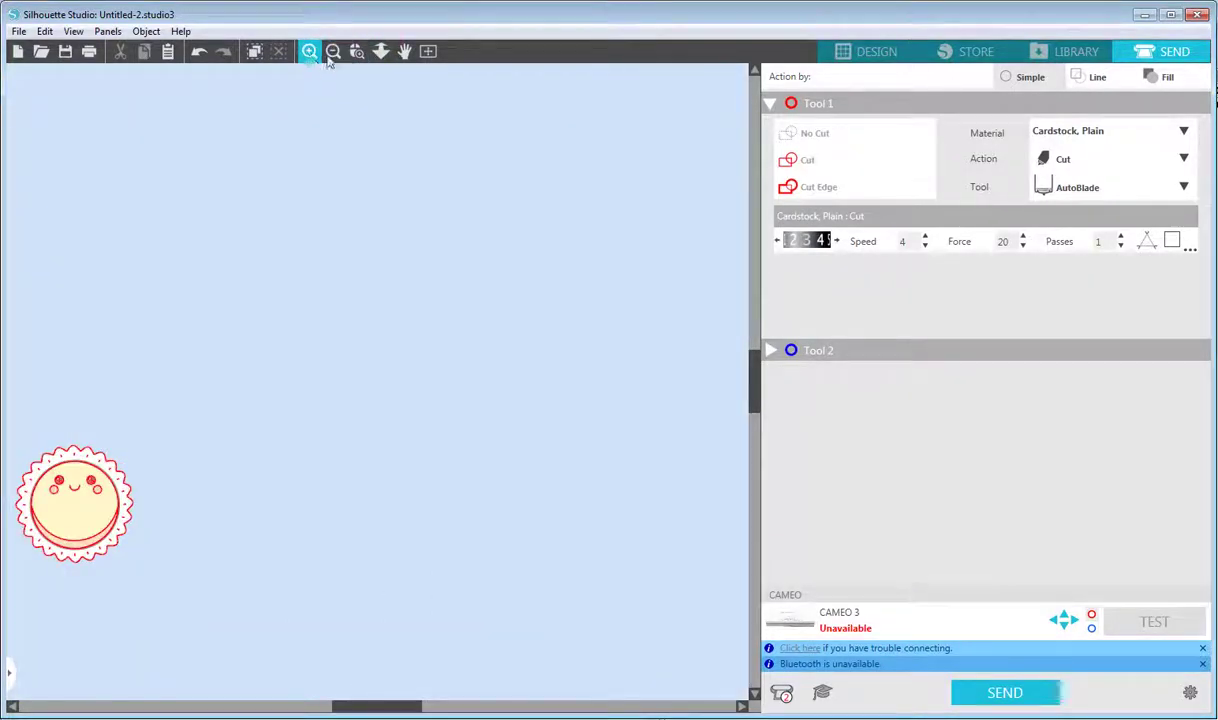
click(310, 51)
click(404, 51)
drag(245, 410, 615, 197)
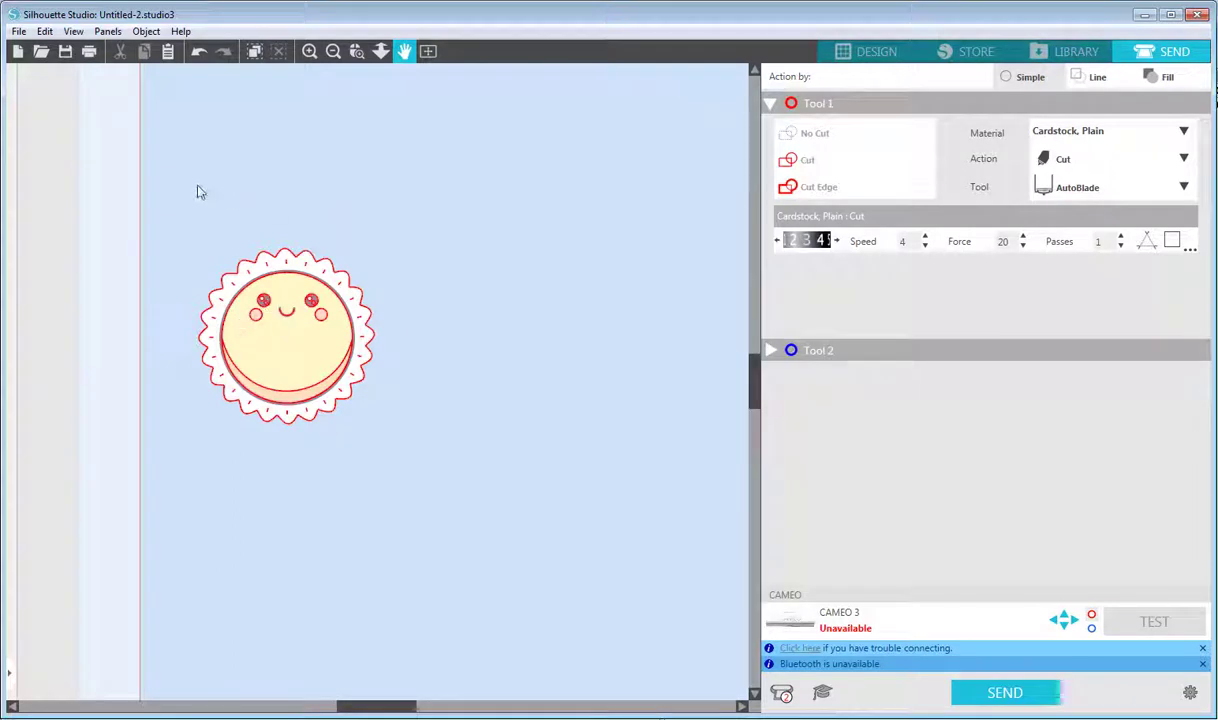
drag(197, 217, 435, 468)
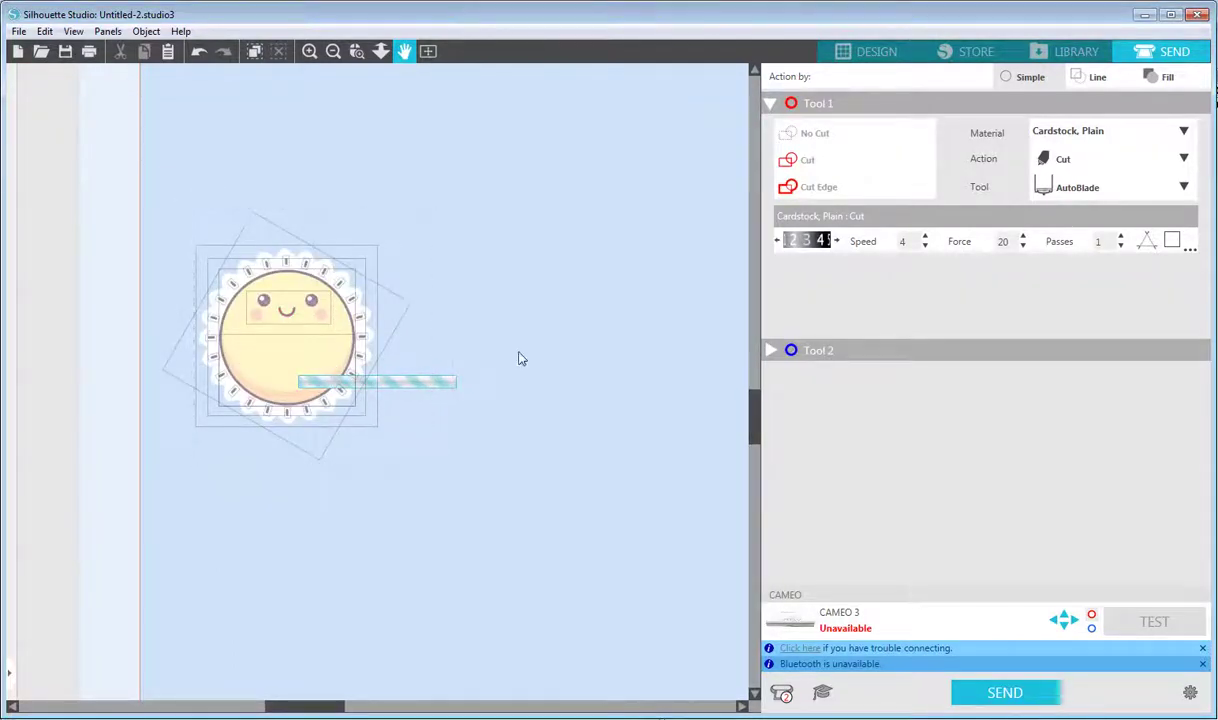
click(800, 133)
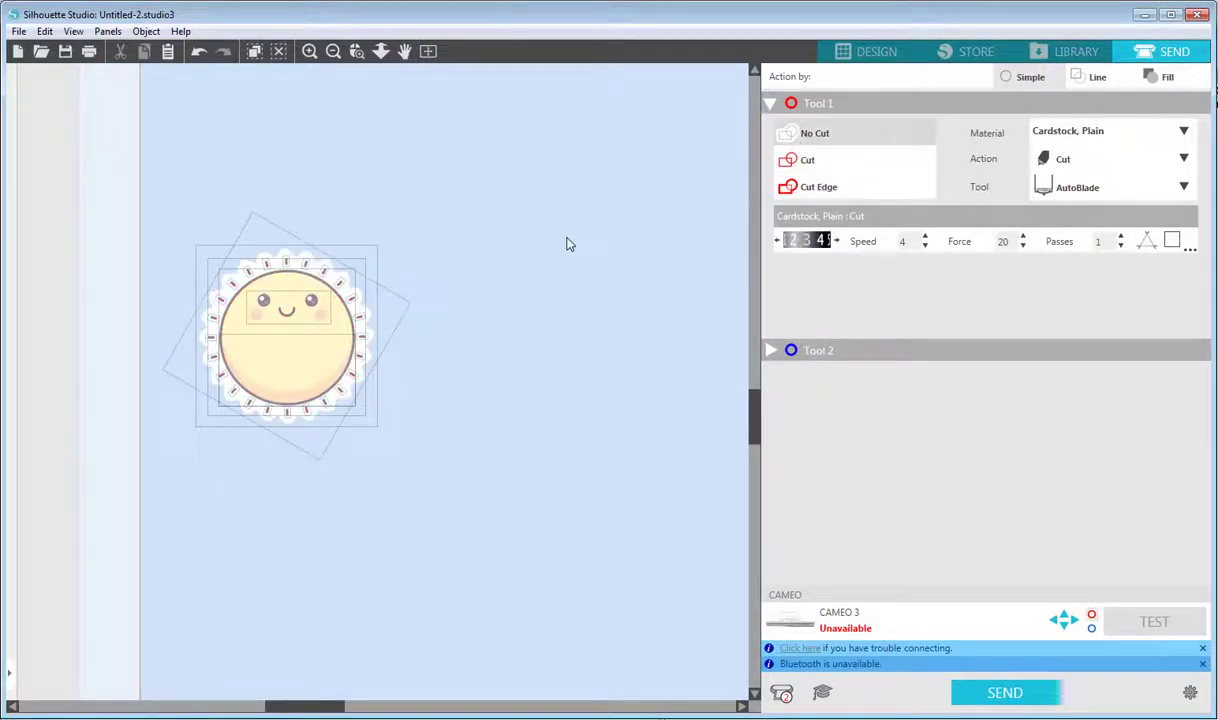
click(549, 247)
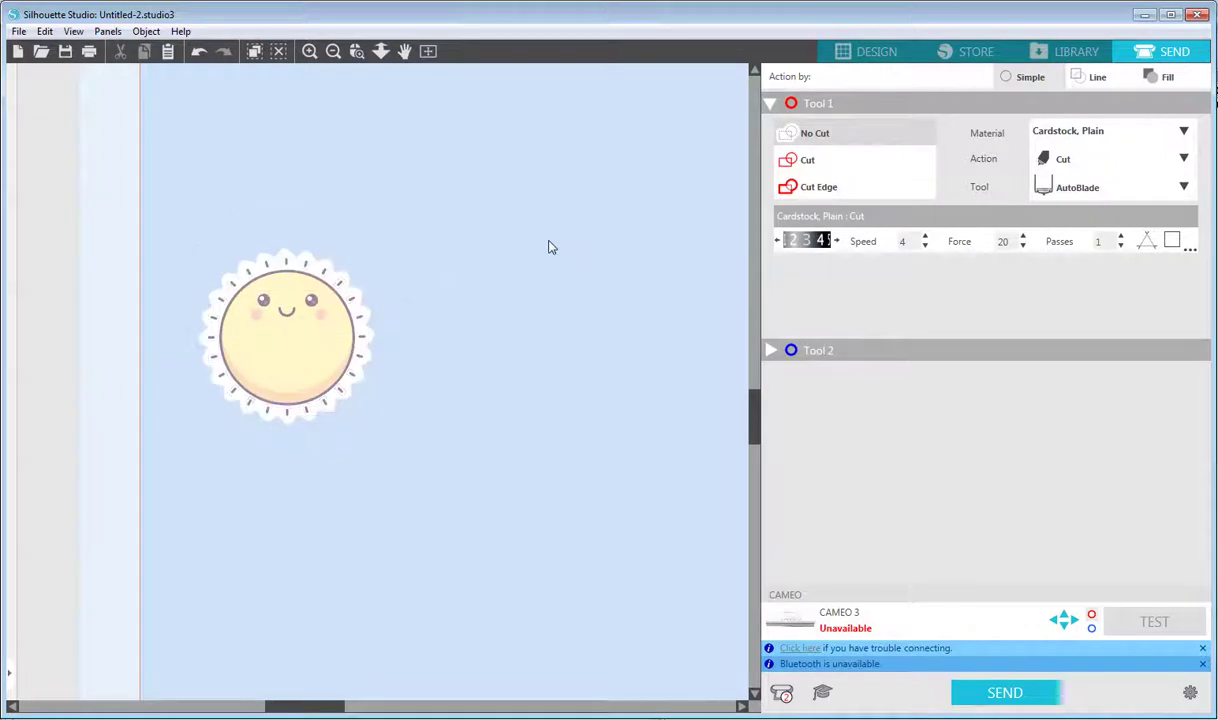
- Set the scalloped border around the sun to Cut, with Sticker Paper, White as the material
click(312, 262)
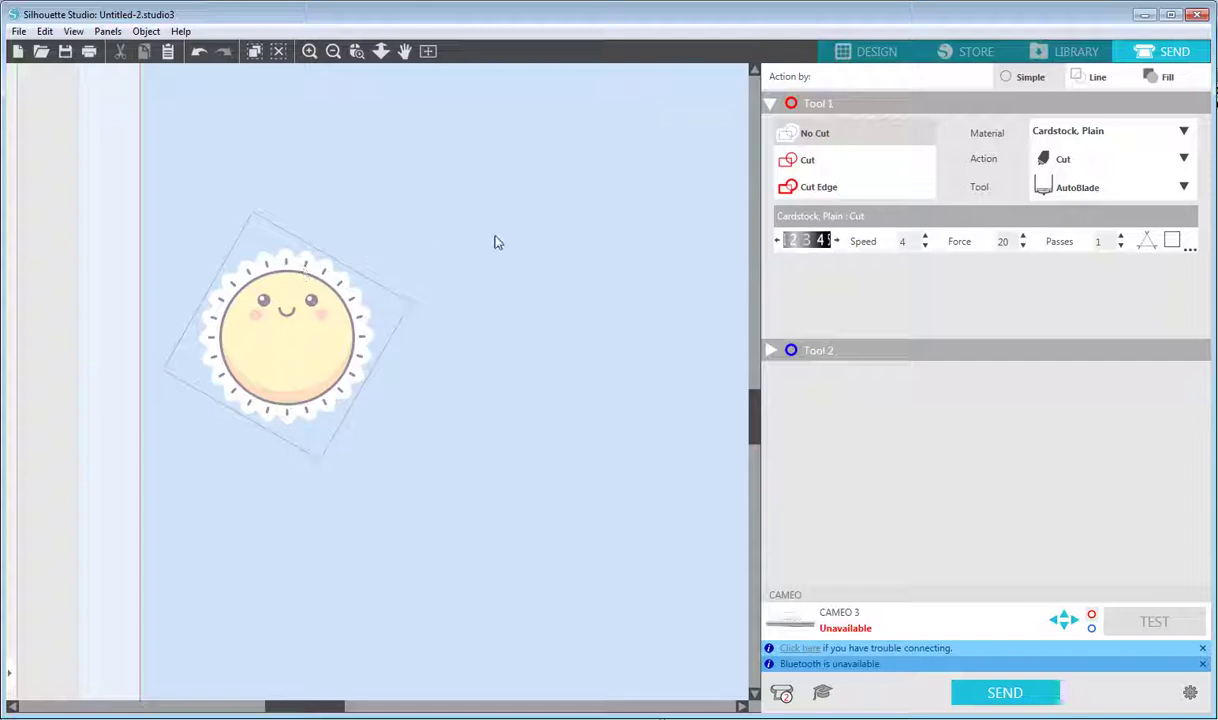
click(791, 164)
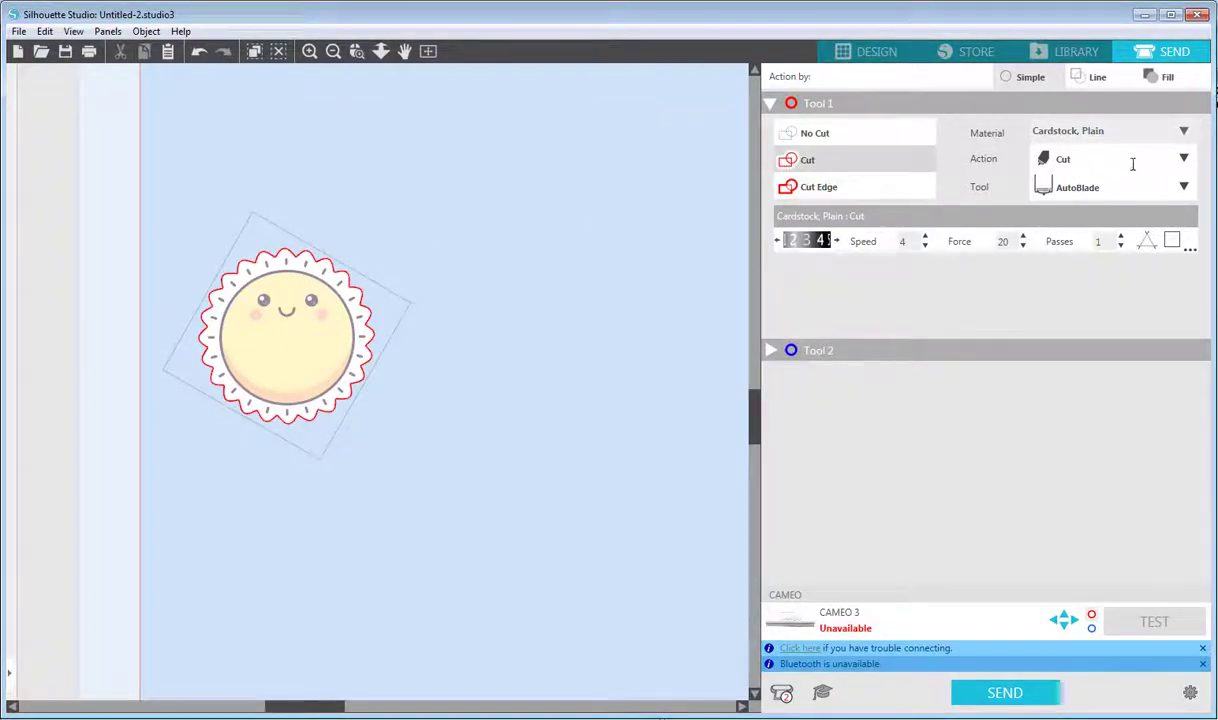
click(1130, 131)
scroll(1140, 260, down, 5)
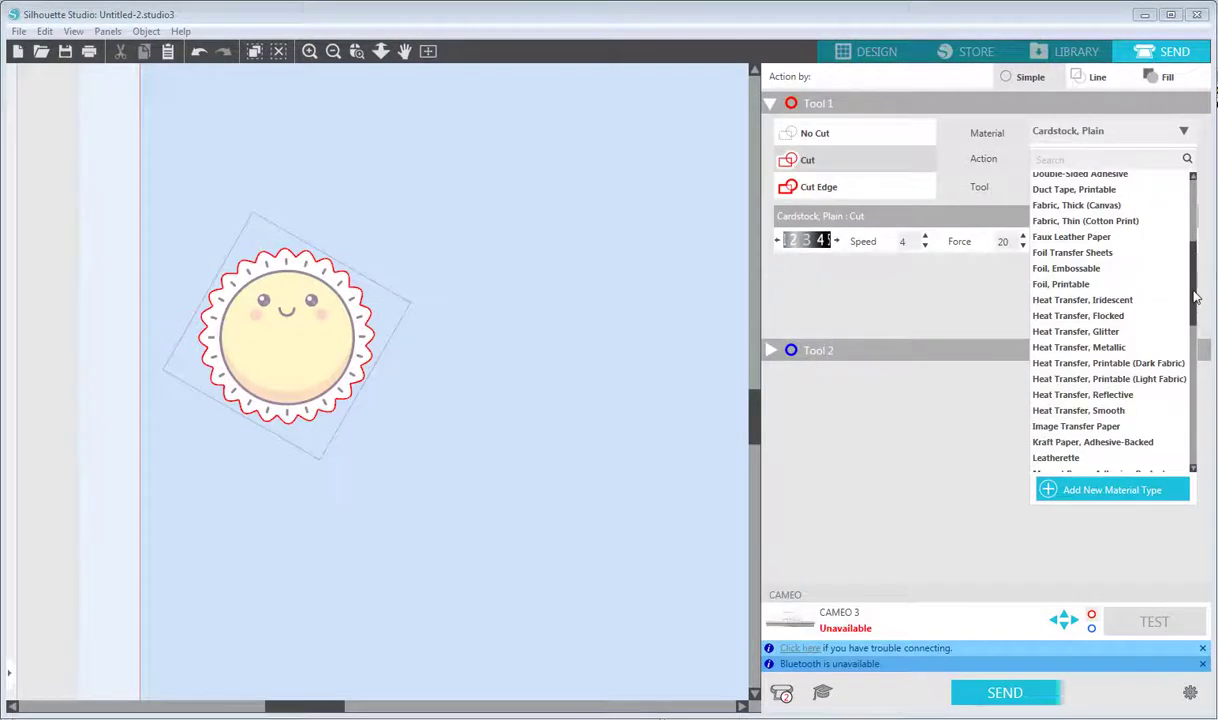
drag(1196, 297, 1190, 390)
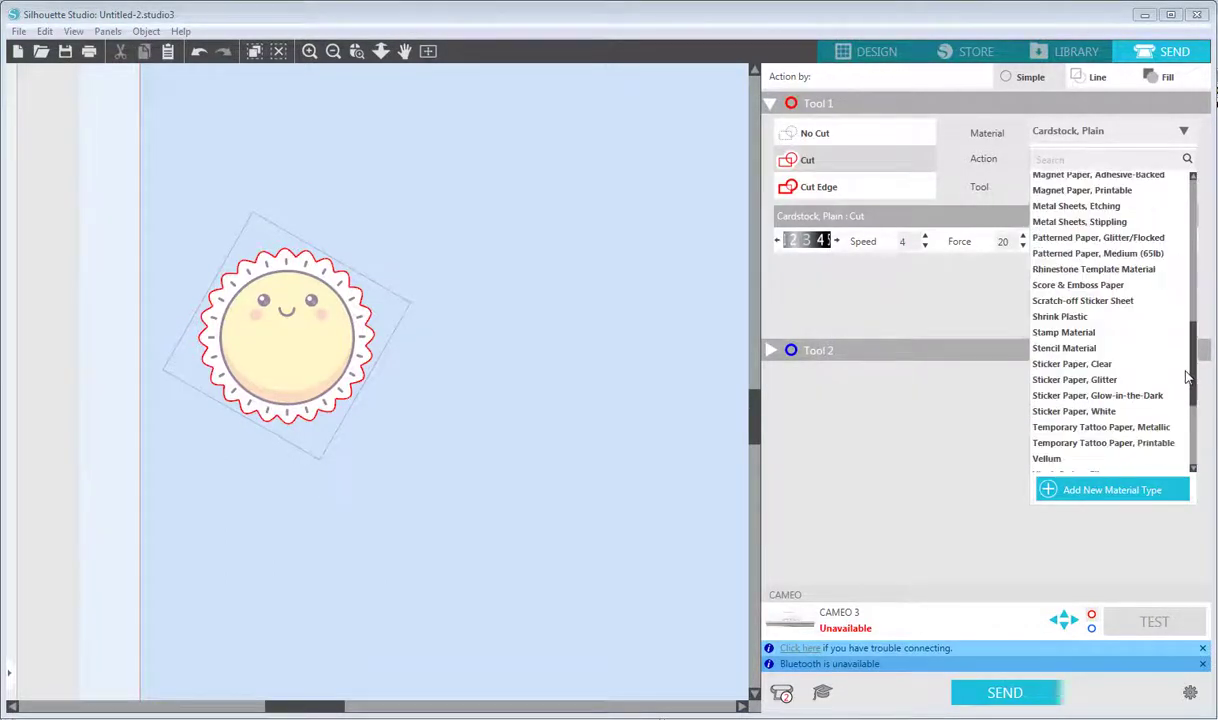
click(1098, 411)
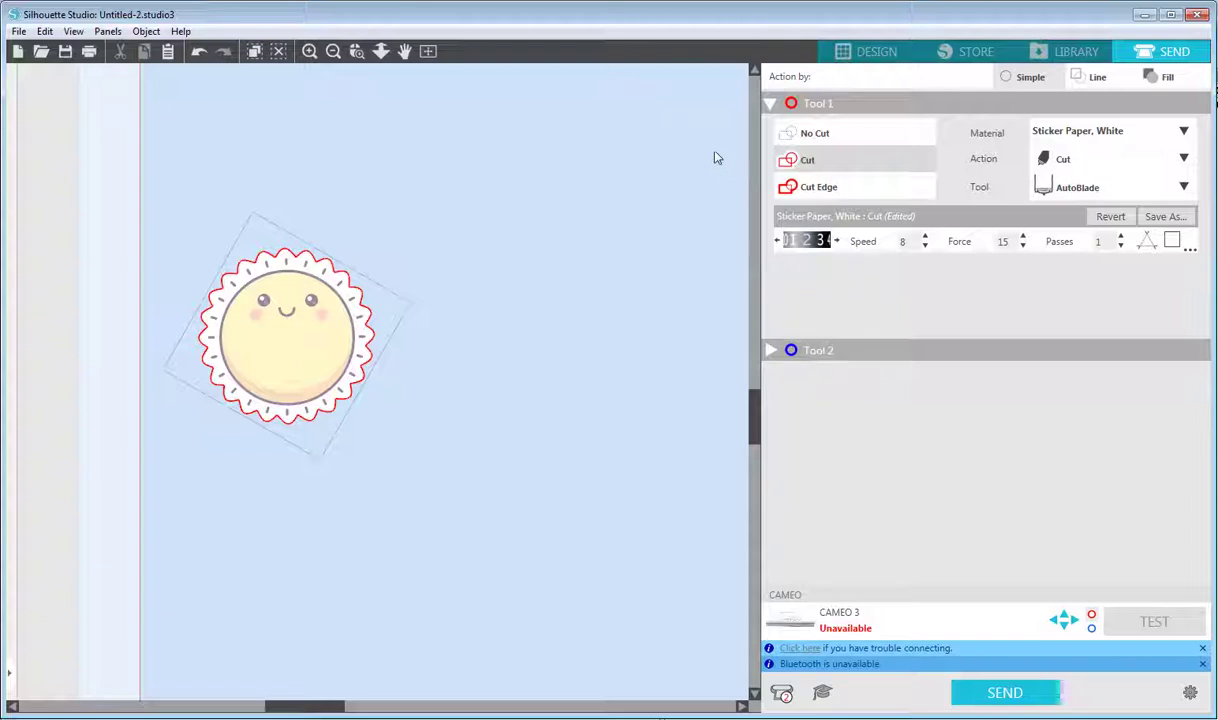
click(335, 53)
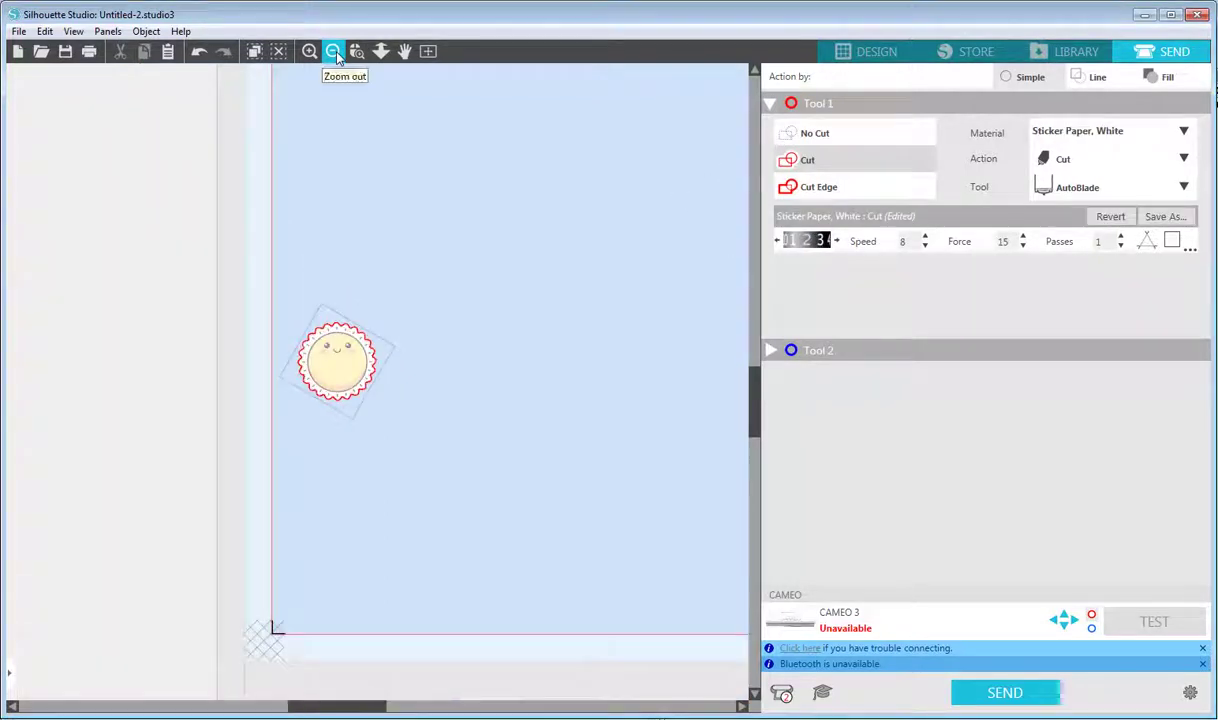
click(331, 52)
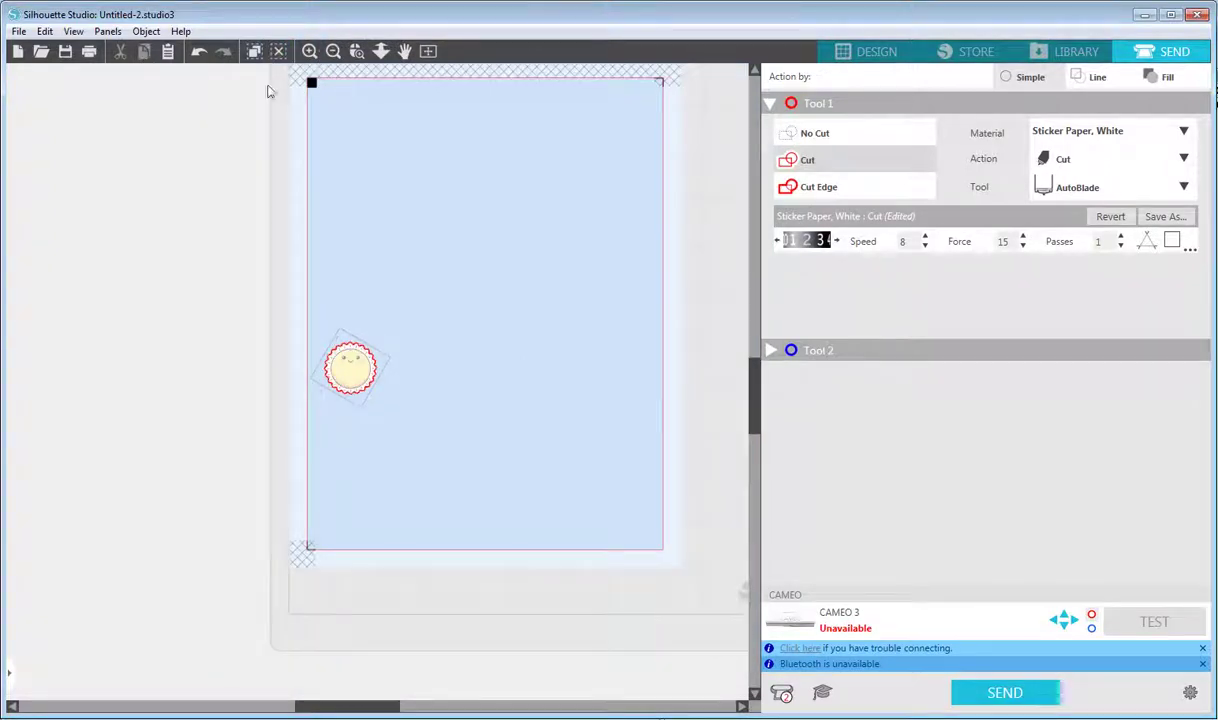
click(19, 31)
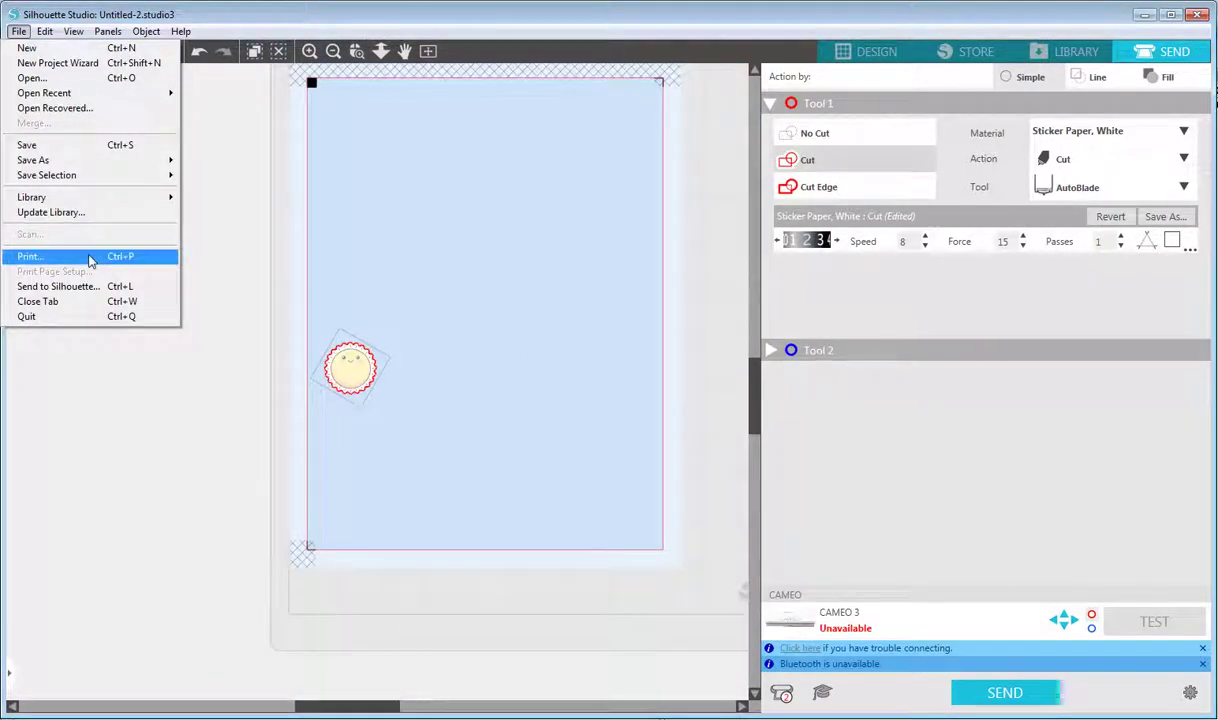
click(24, 33)
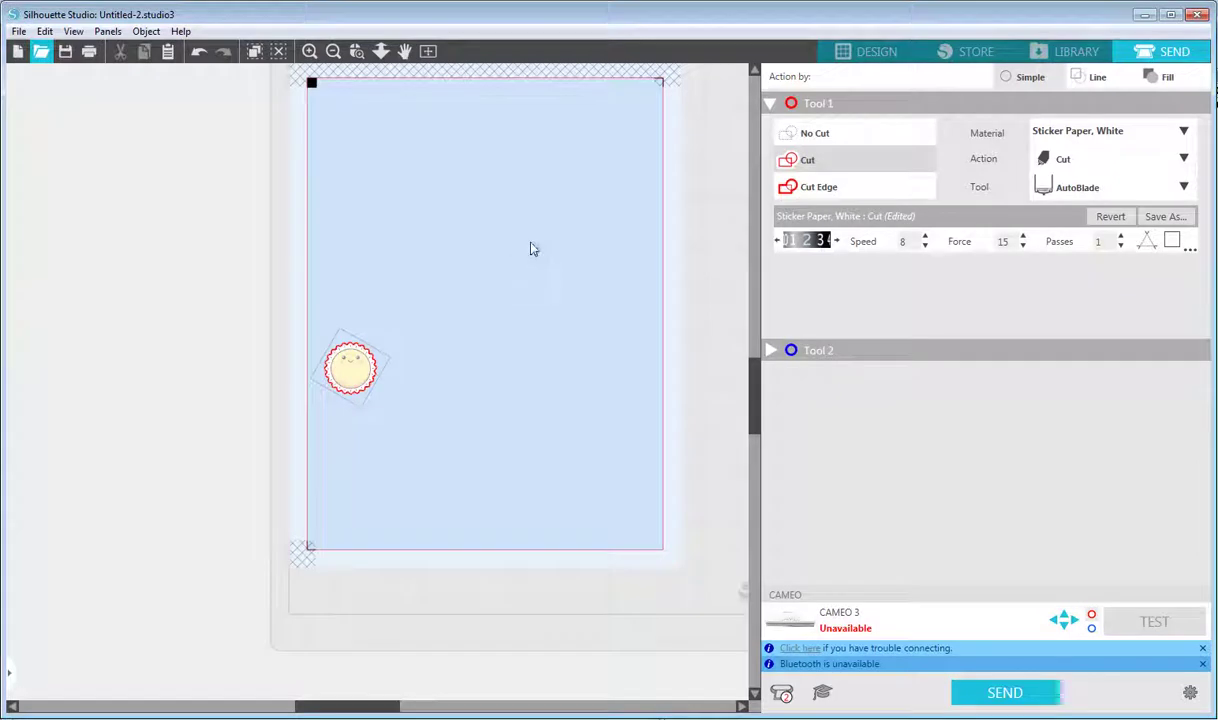
click(404, 51)
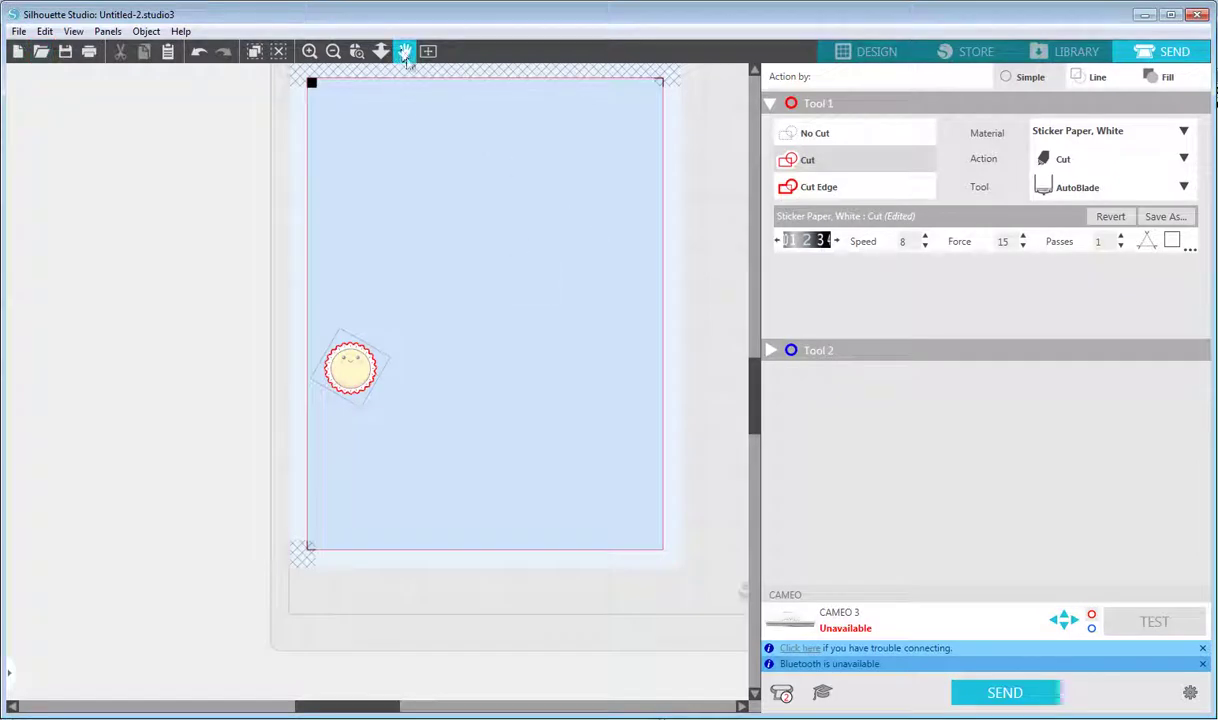
drag(686, 221, 566, 266)
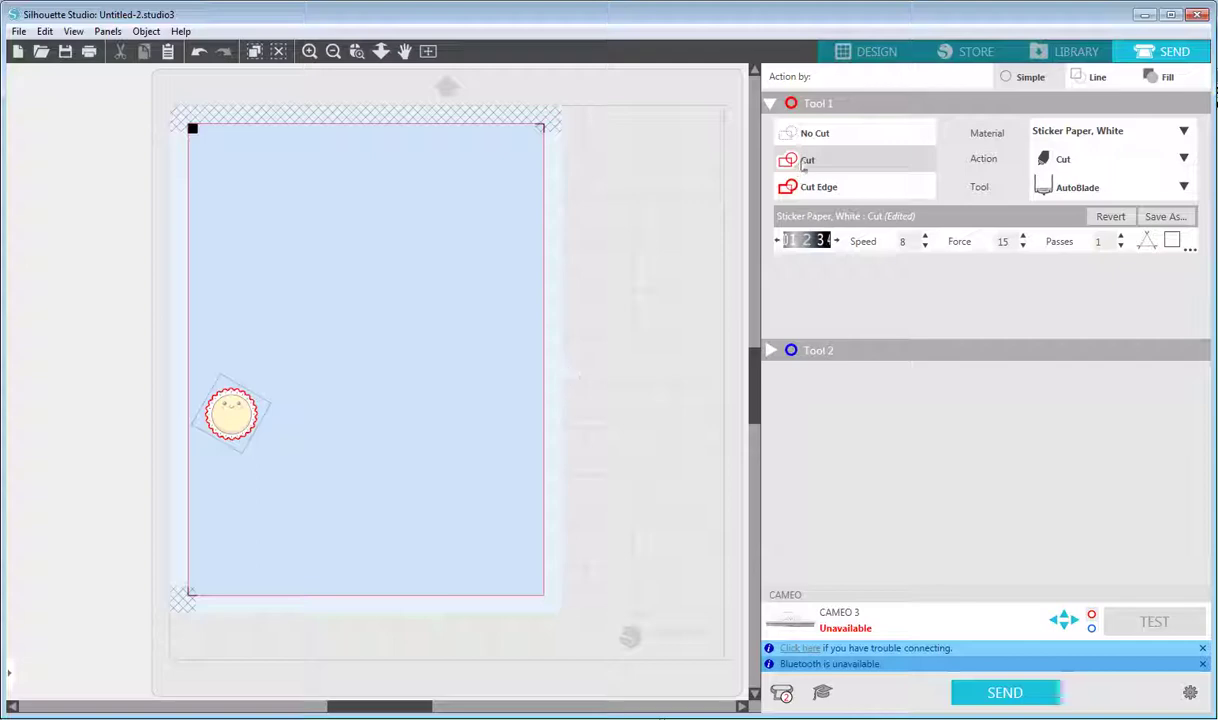
- Return to the design view, set the grid spacing to 0.10 mm and hide the page grid
click(822, 56)
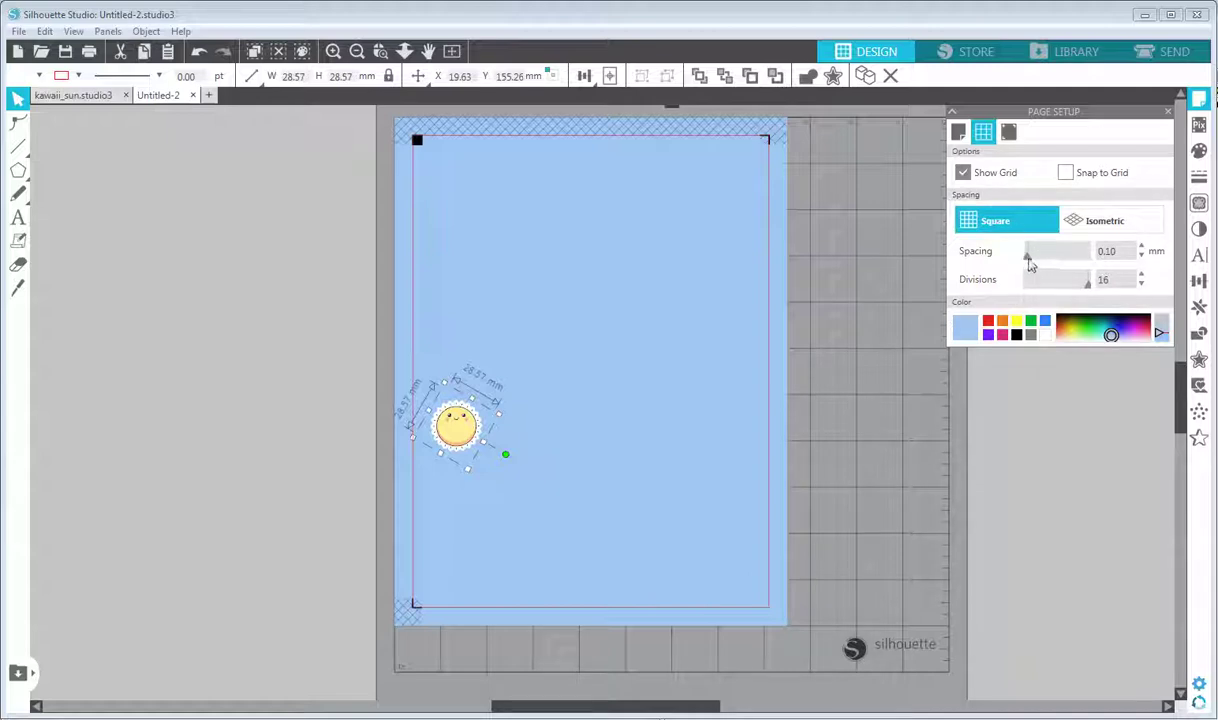
mouse_move(1029, 259)
mouse_down()
mouse_move(1045, 259)
mouse_move(1029, 257)
mouse_up()
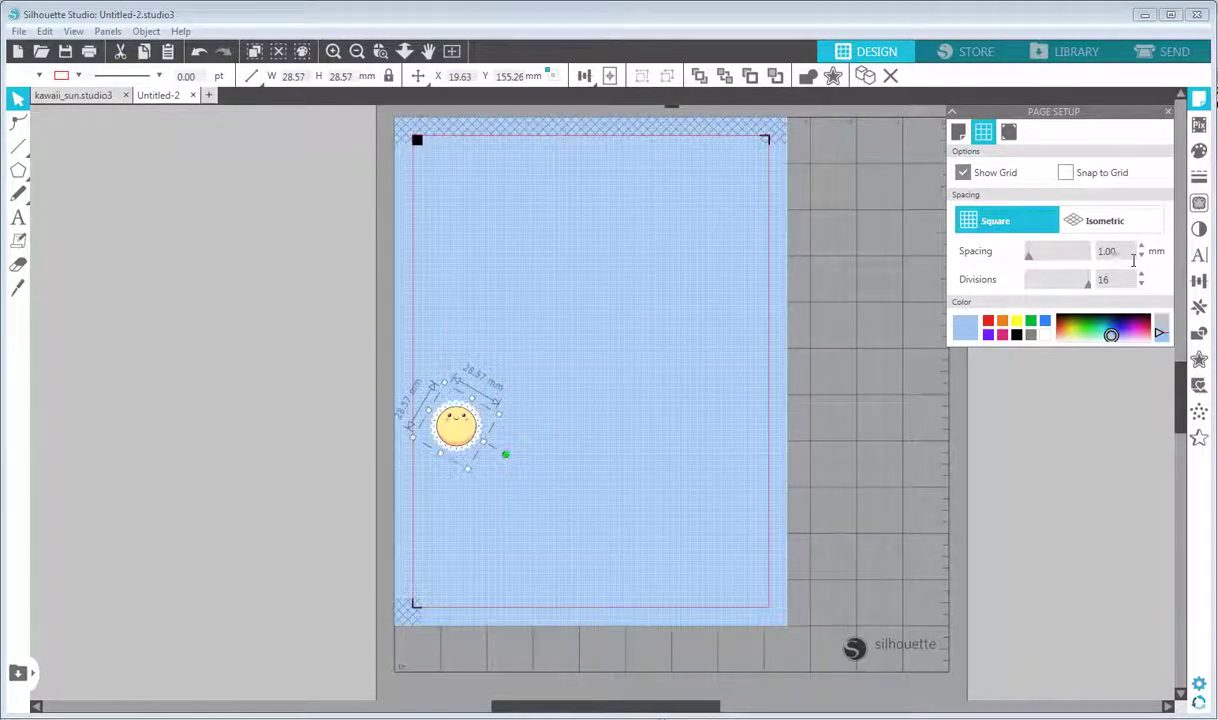
click(1141, 256)
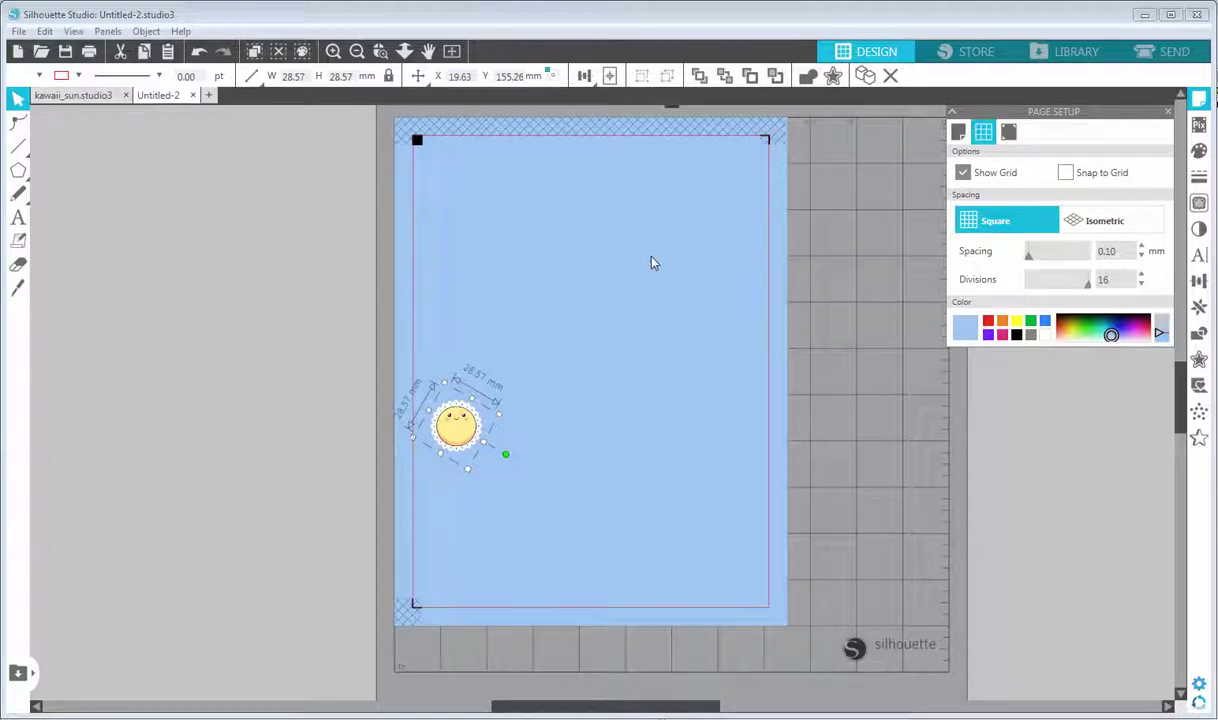
click(963, 173)
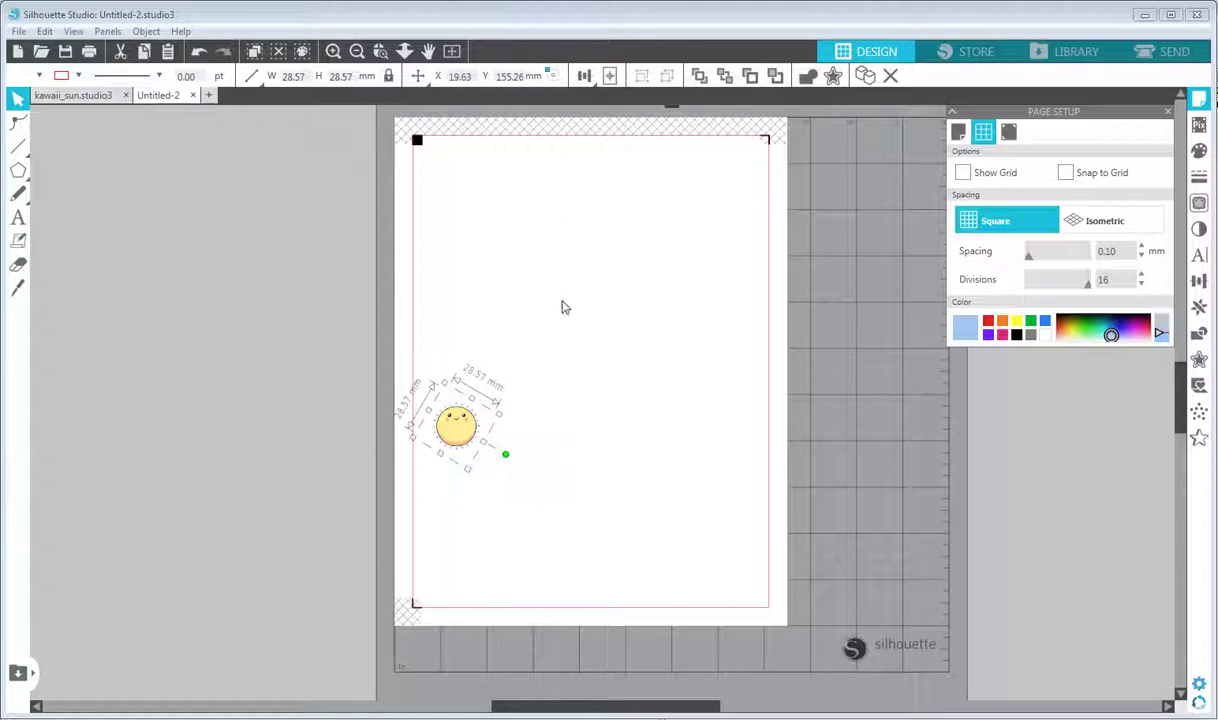
- Show the page grid as a solid blue backdrop and switch to the kawaii_sun.studio3 document
click(963, 173)
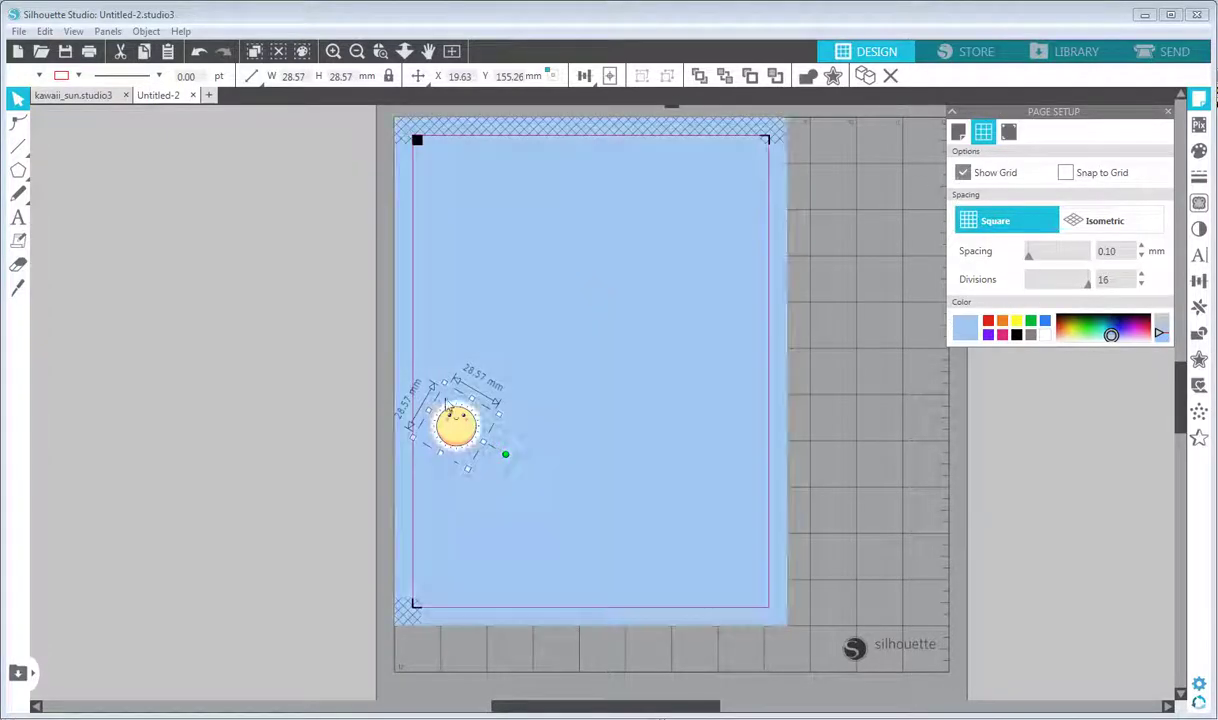
click(66, 98)
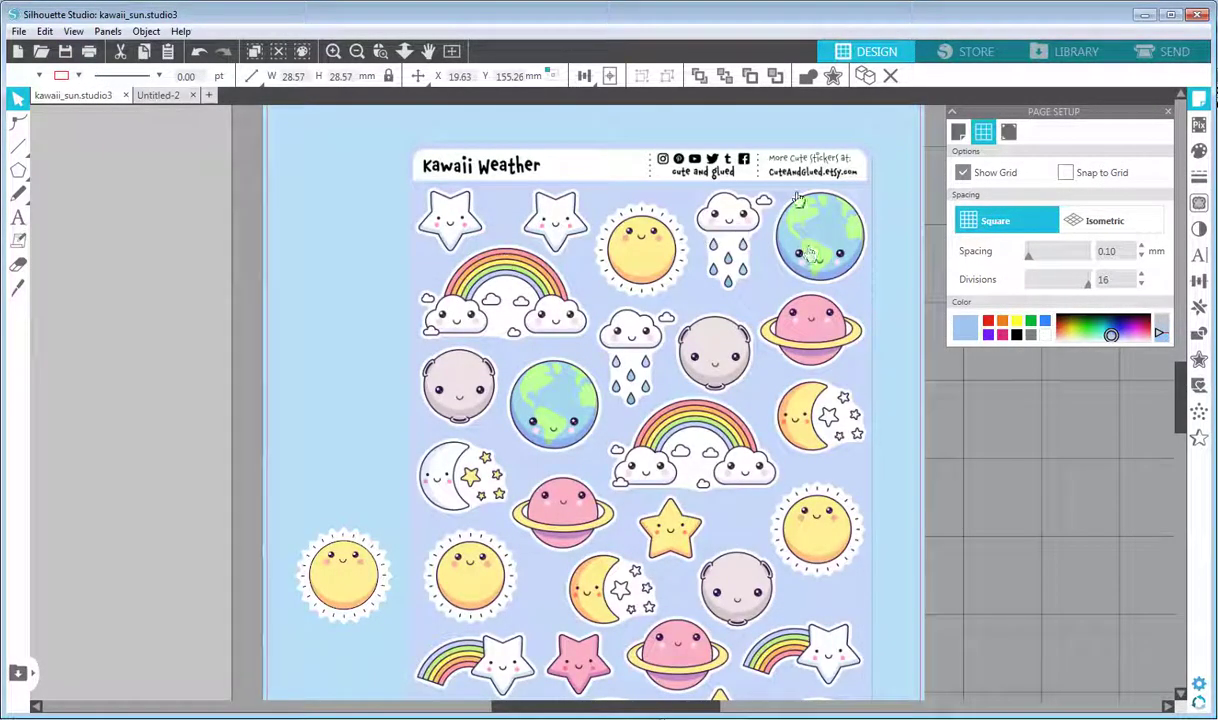
- Deselect everything and examine the finished Kawaii Weather sticker sheet up close and as a whole
click(279, 51)
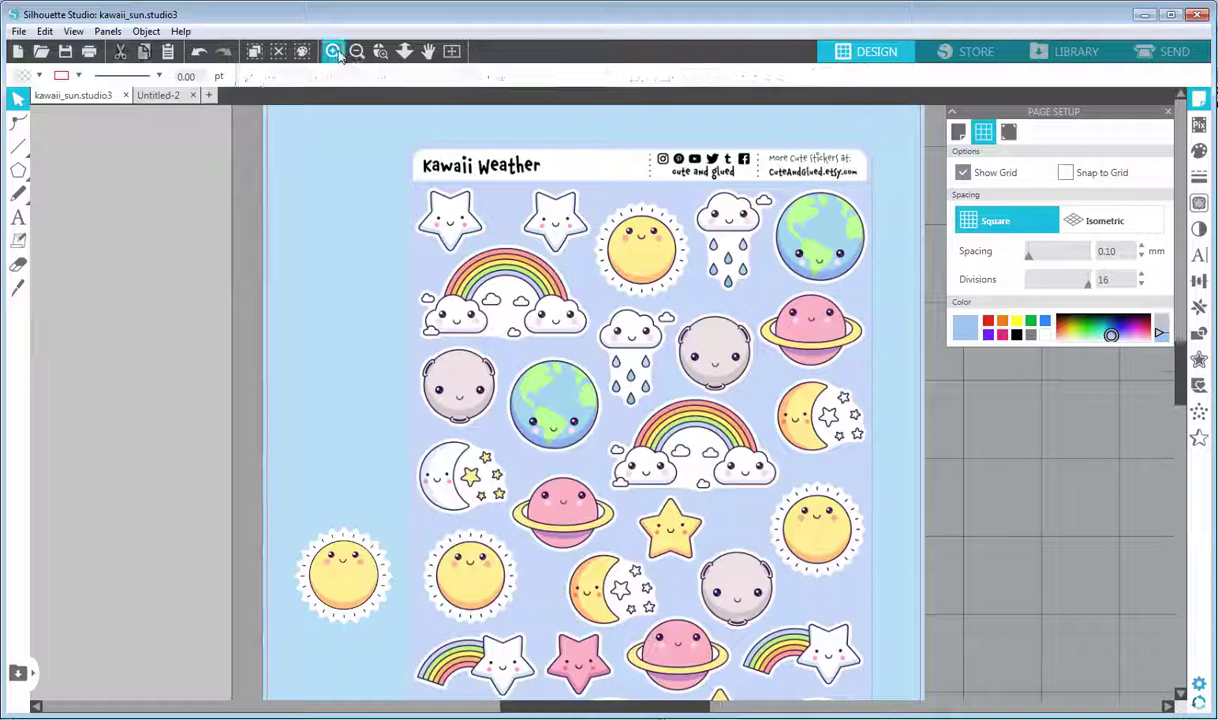
click(428, 51)
scroll(856, 196, up, 2)
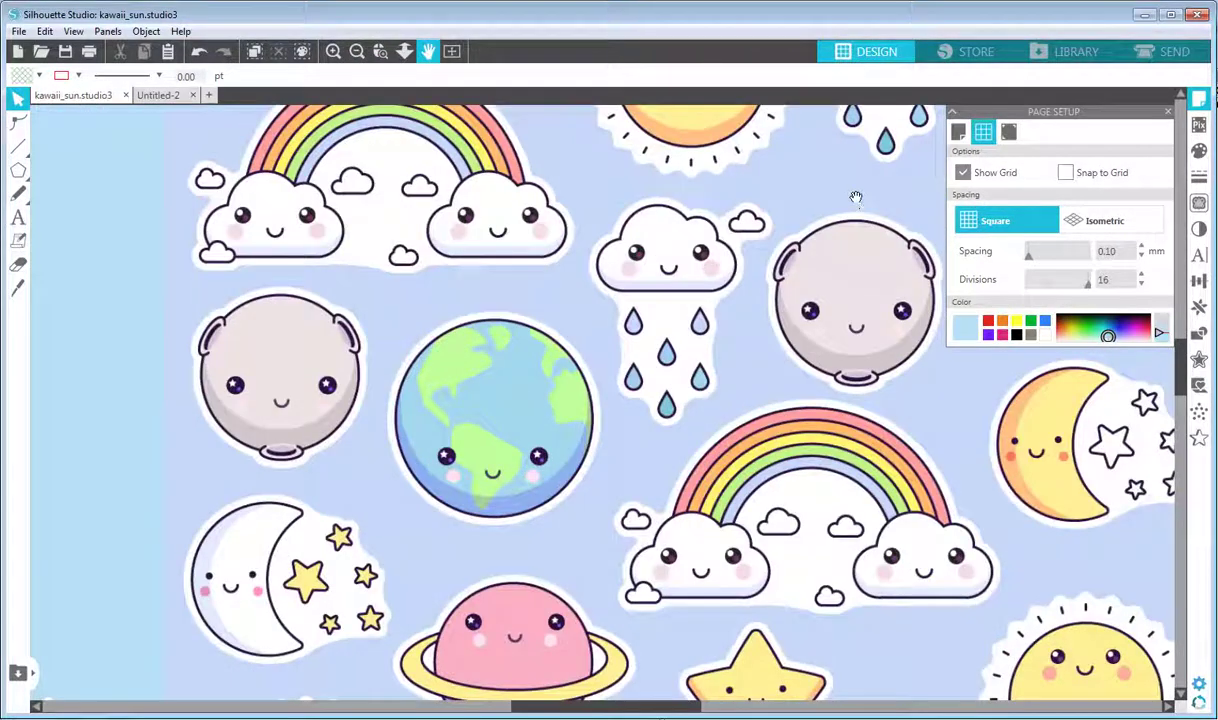
drag(751, 293, 530, 492)
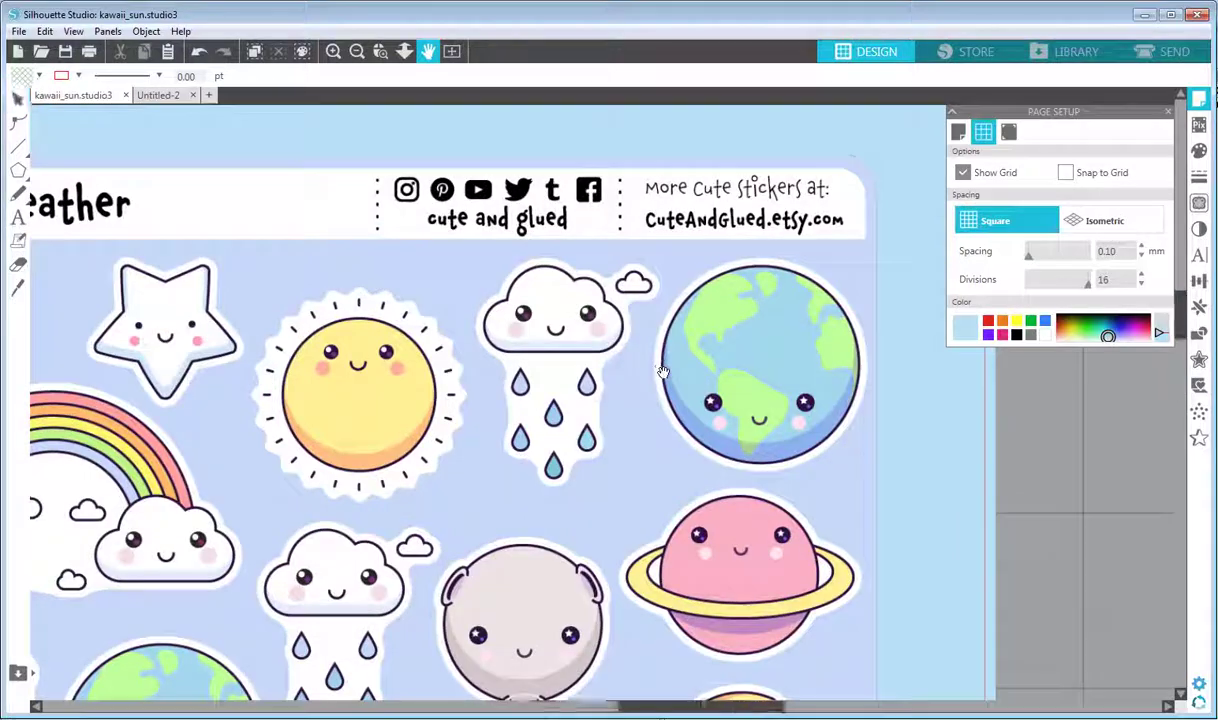
drag(646, 373, 641, 401)
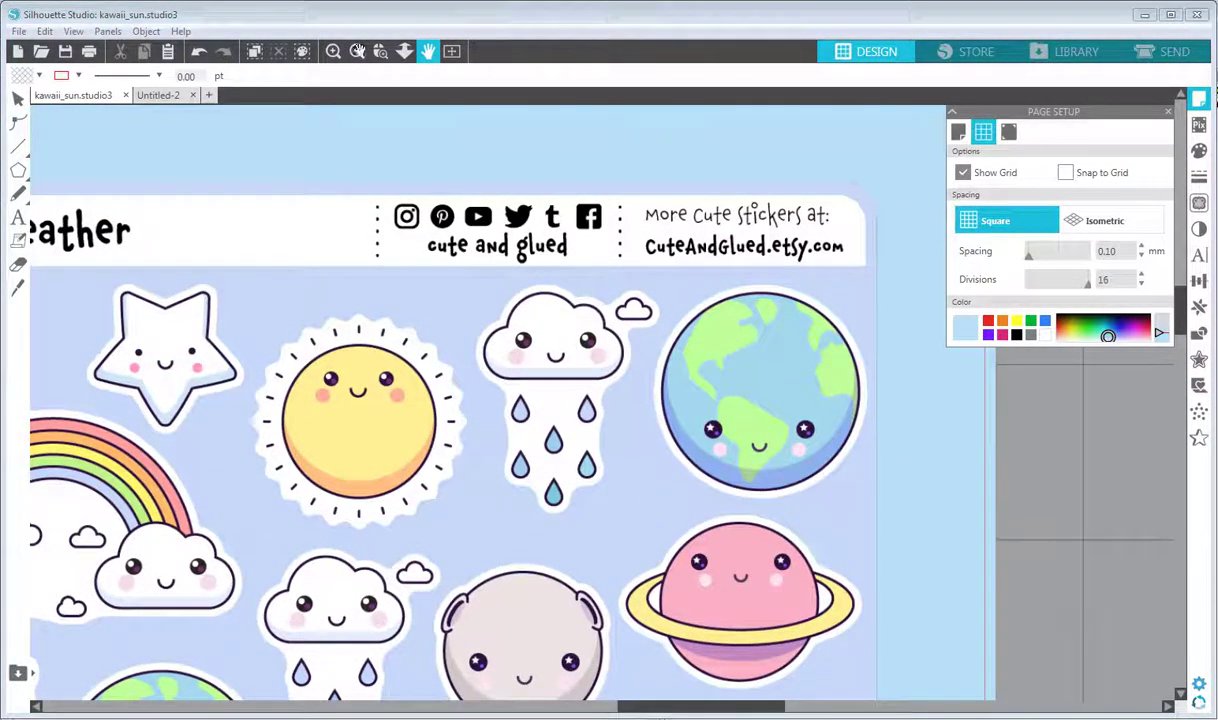
click(358, 52)
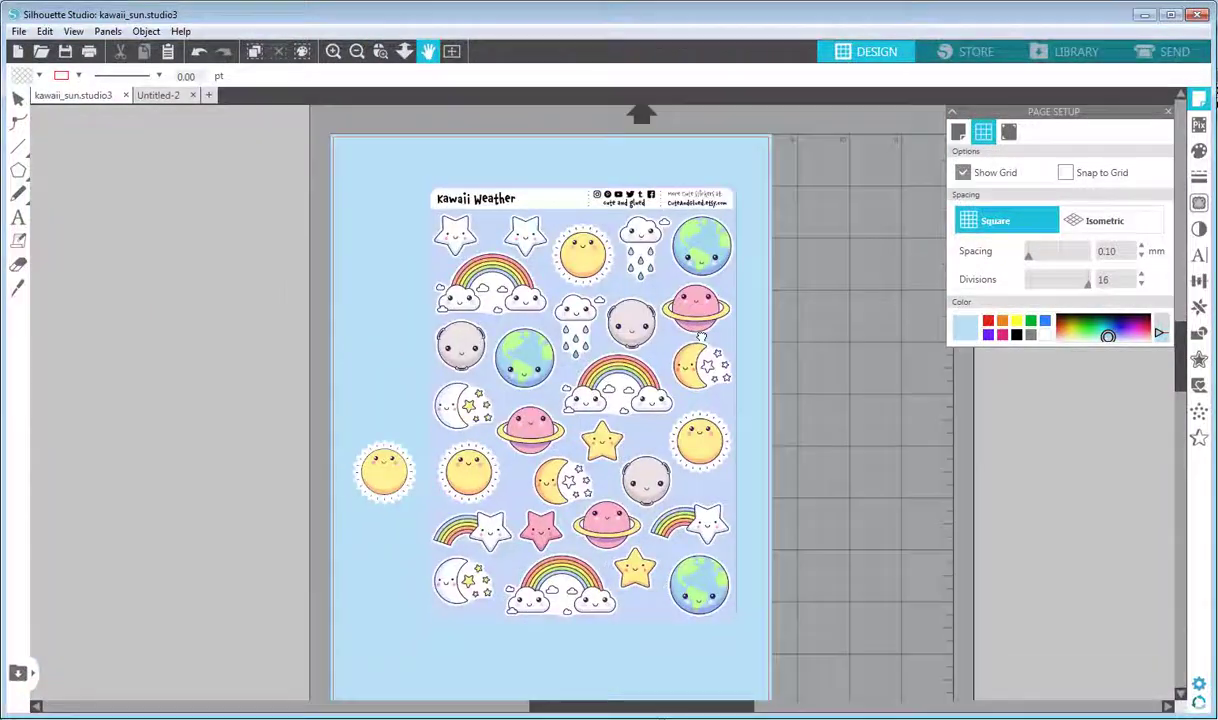